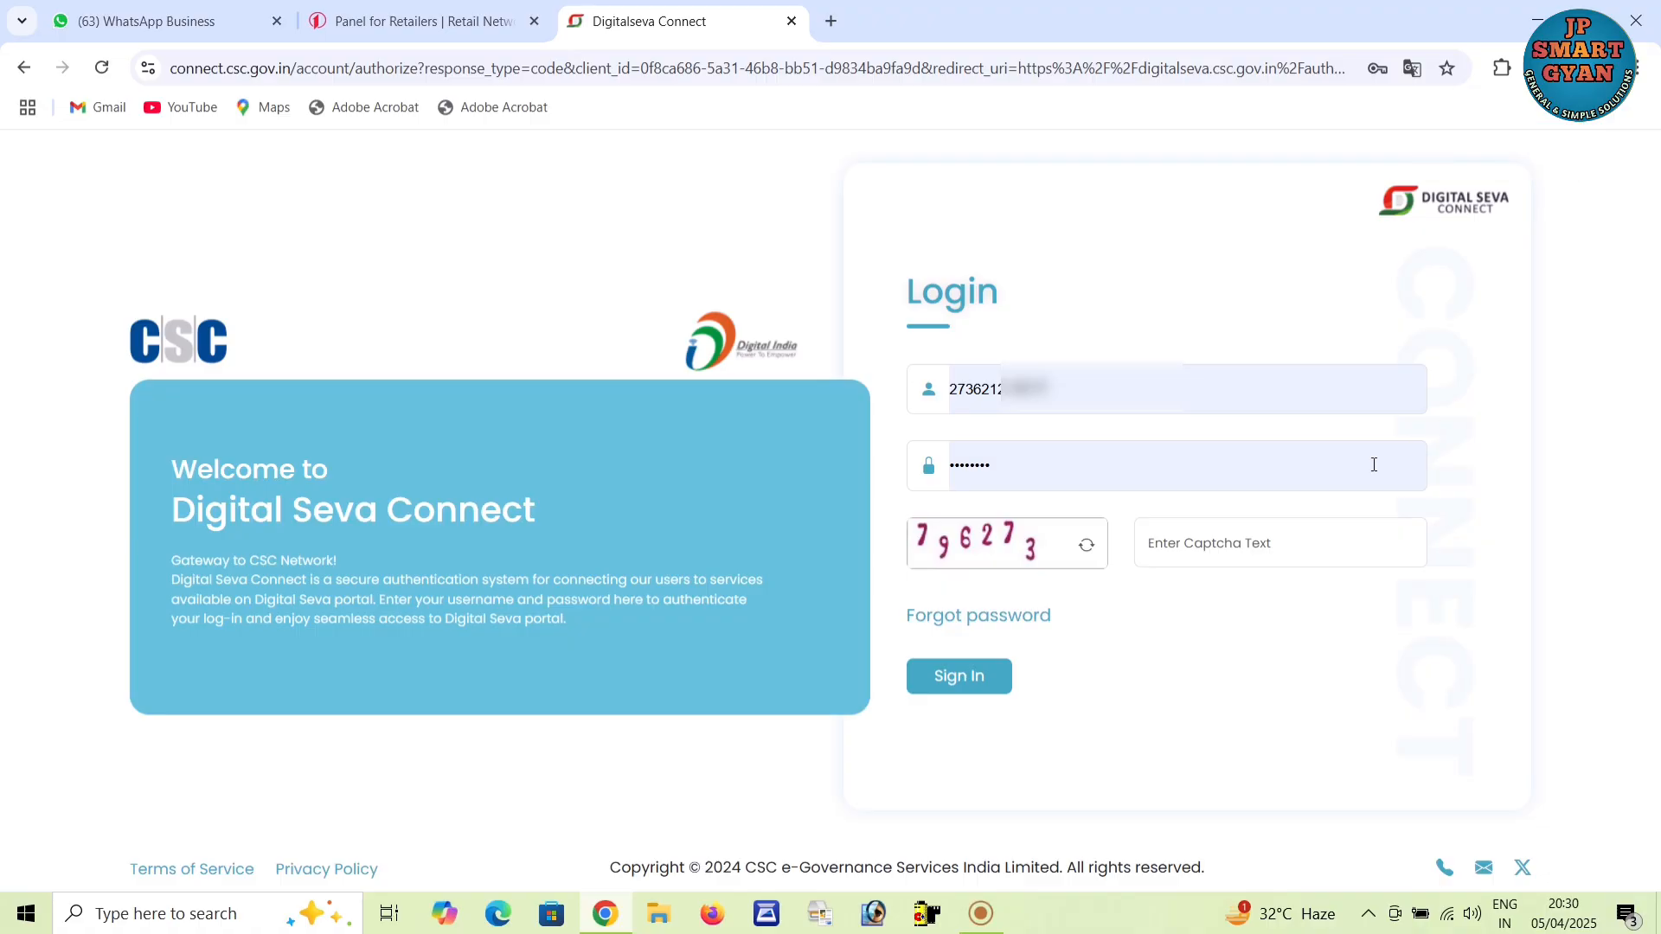
Enter the displayed captcha text and sign in to Digital Seva Connect
click(1259, 551)
text(796)
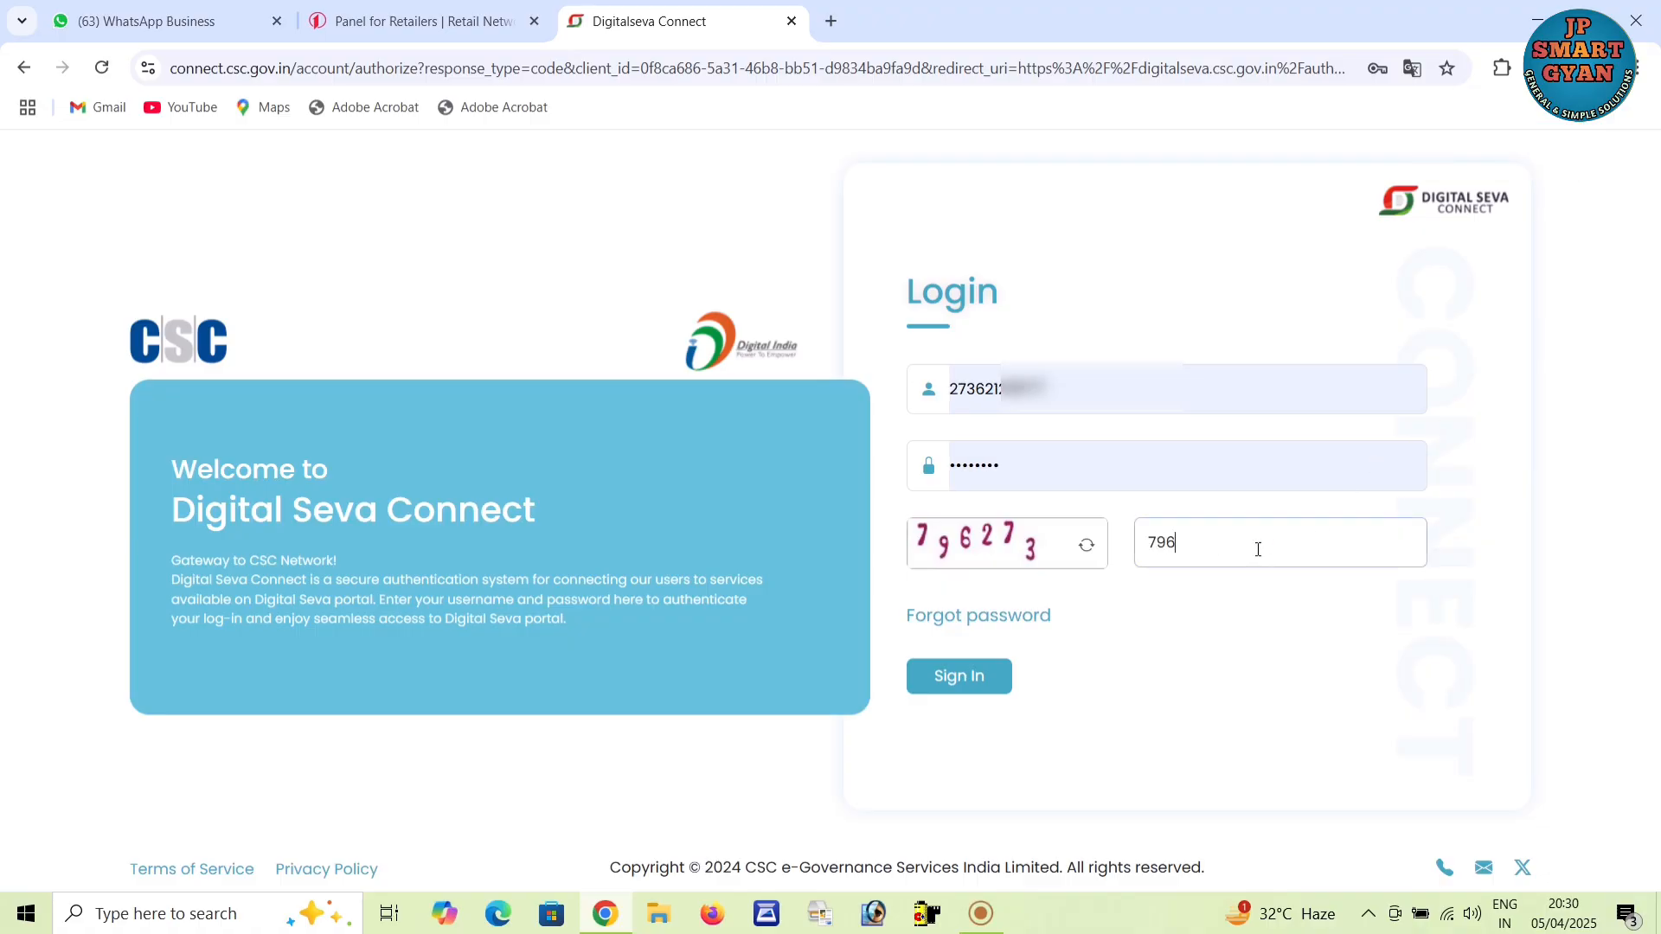
text(273)
click(973, 680)
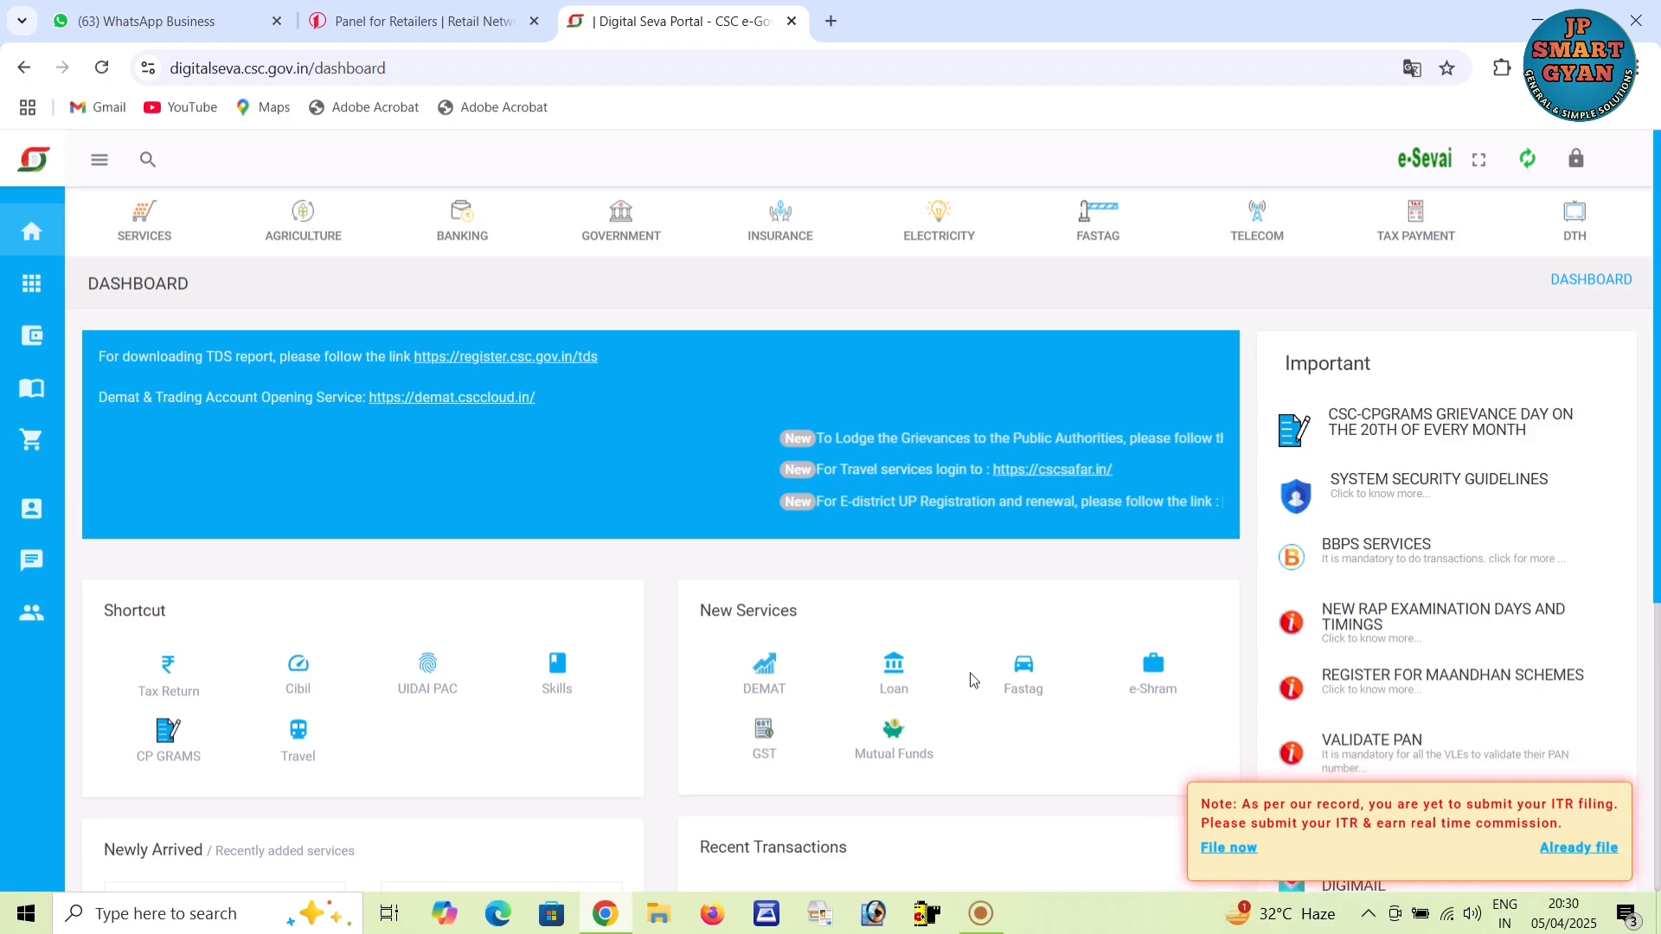
Search the portal's services for "pan" and open NSDL PAN Services
click(147, 164)
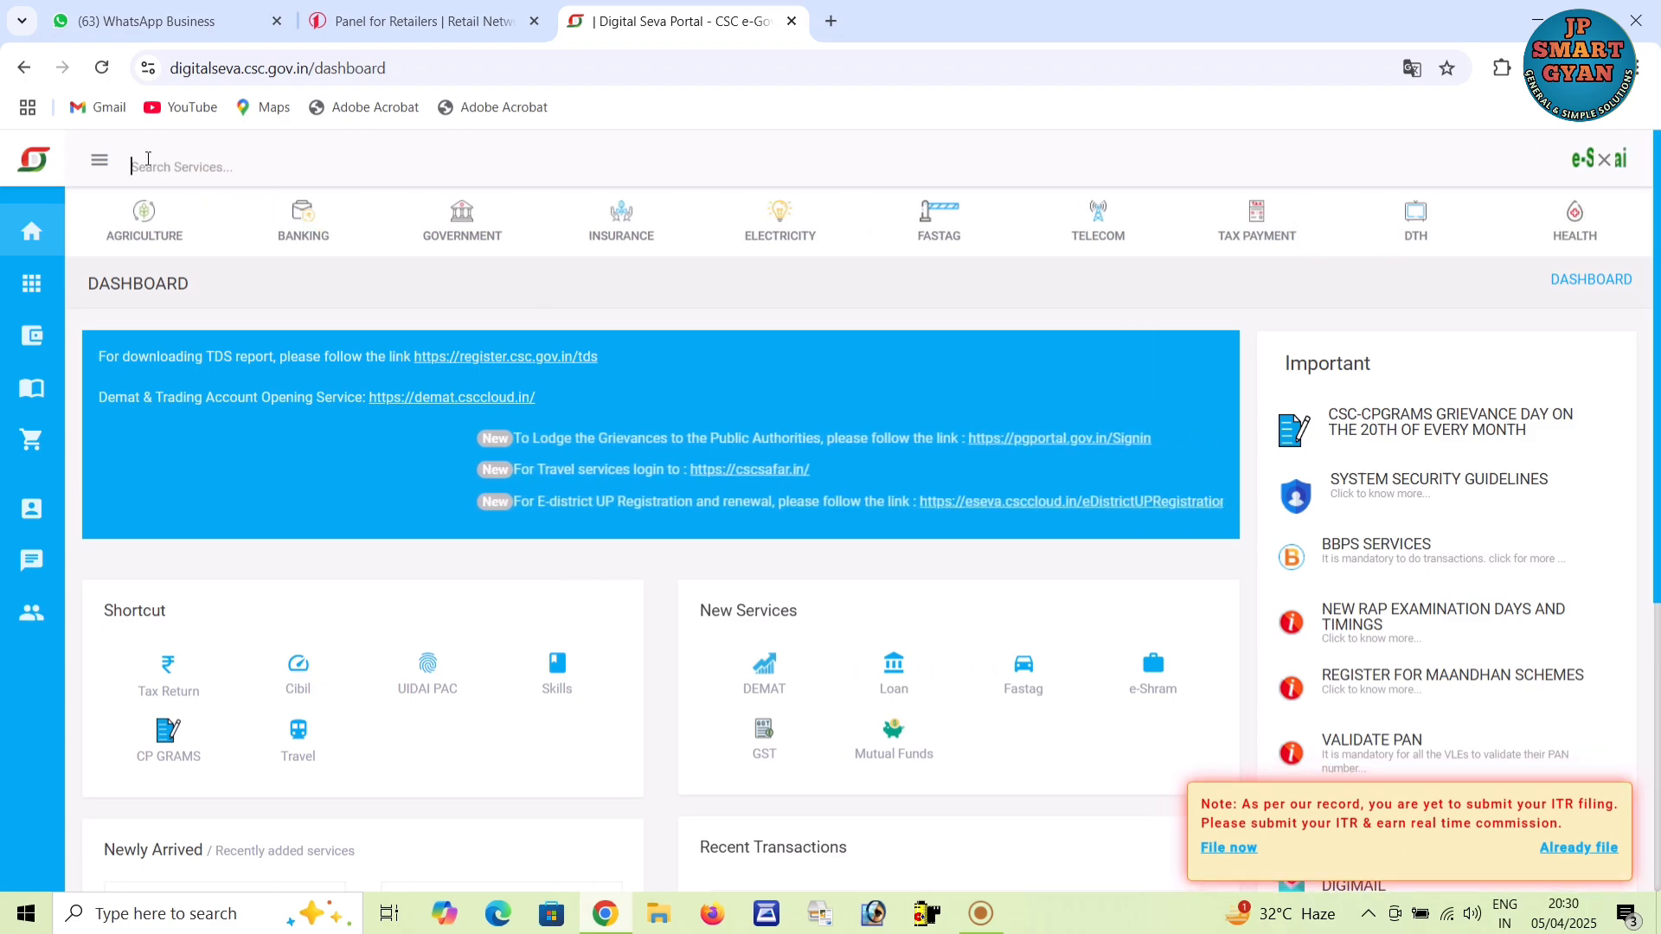
text(pan)
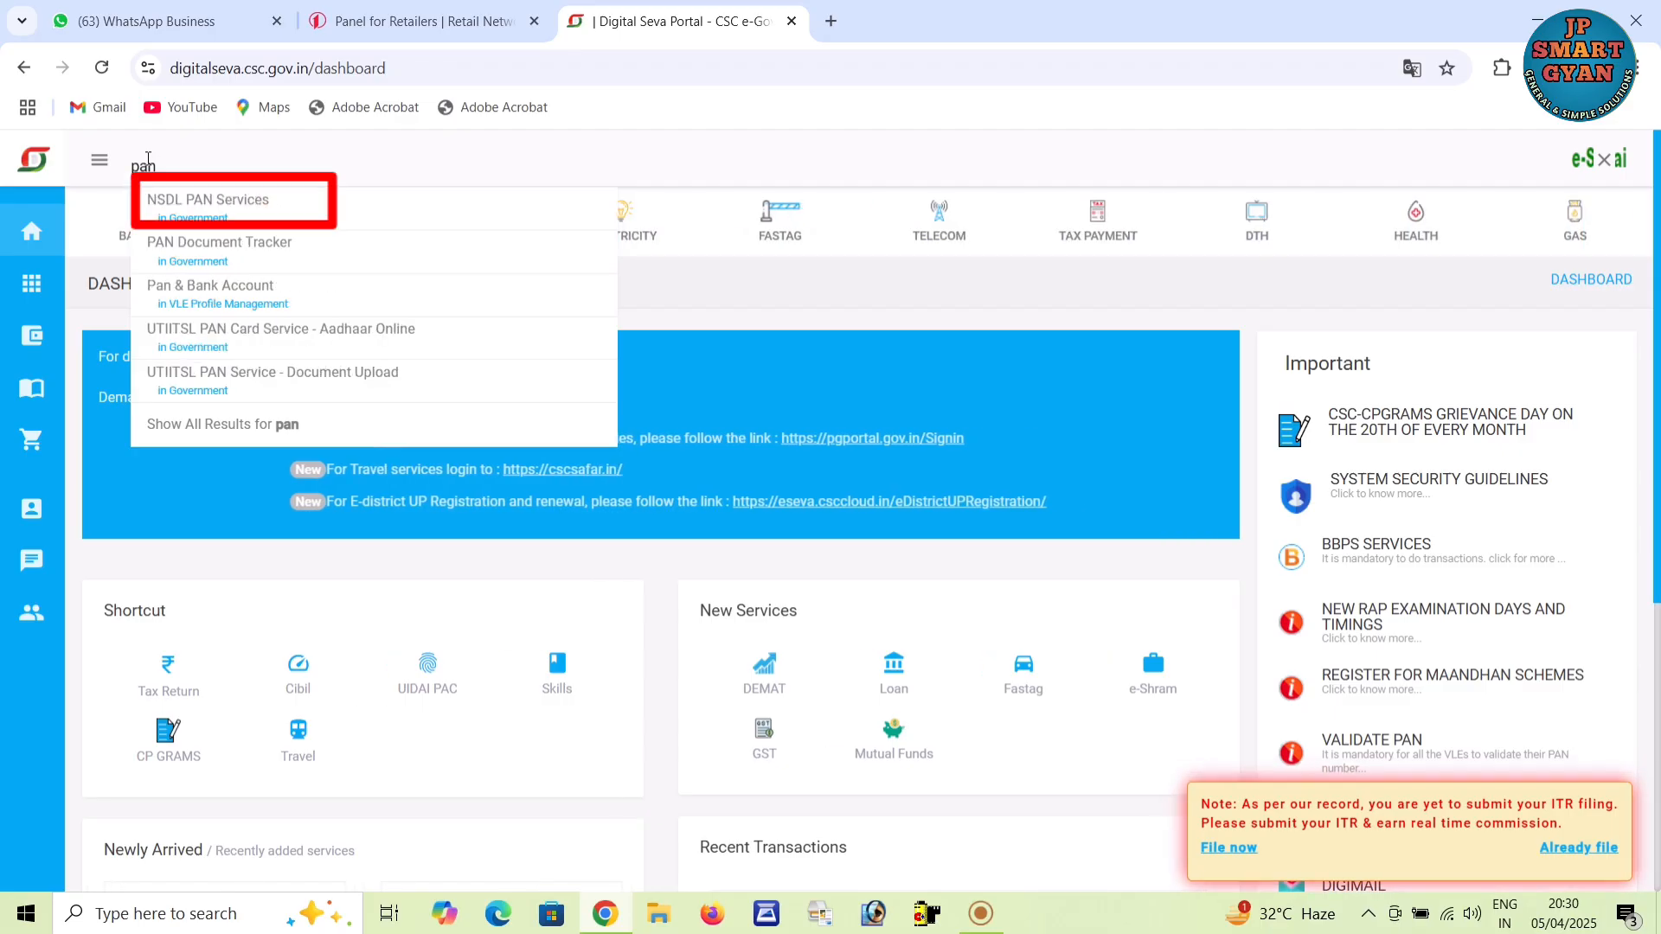
click(208, 212)
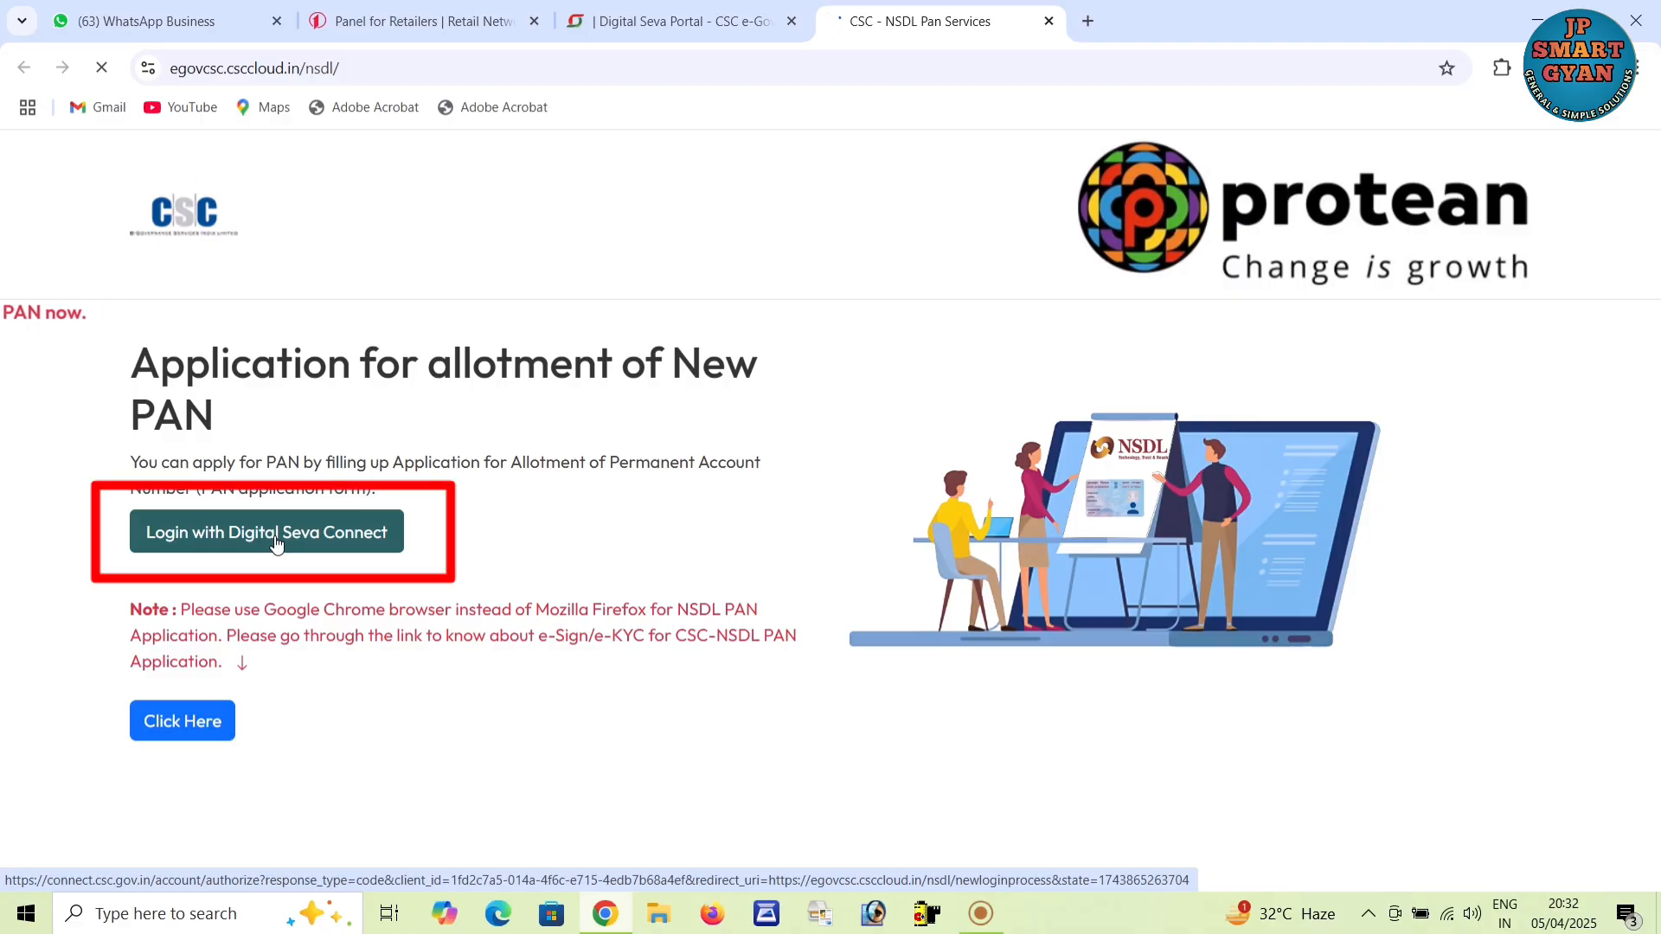
Log in to the NSDL PAN service with Digital Seva Connect and open the Pan change/correction form
click(275, 538)
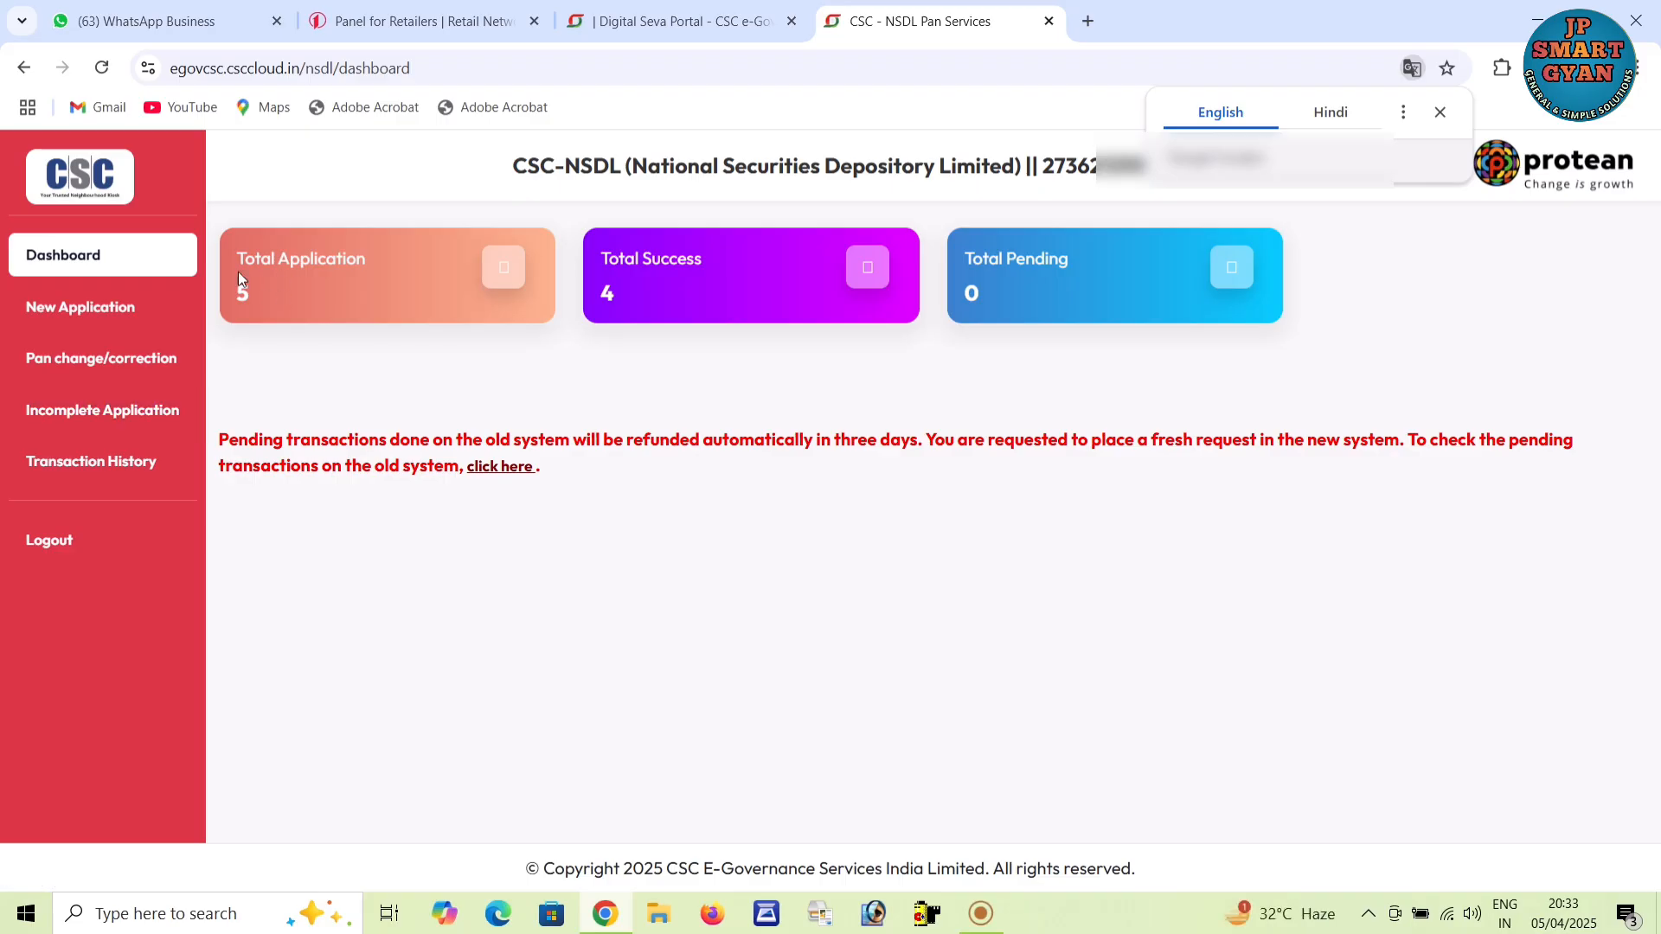
drag(236, 260, 368, 263)
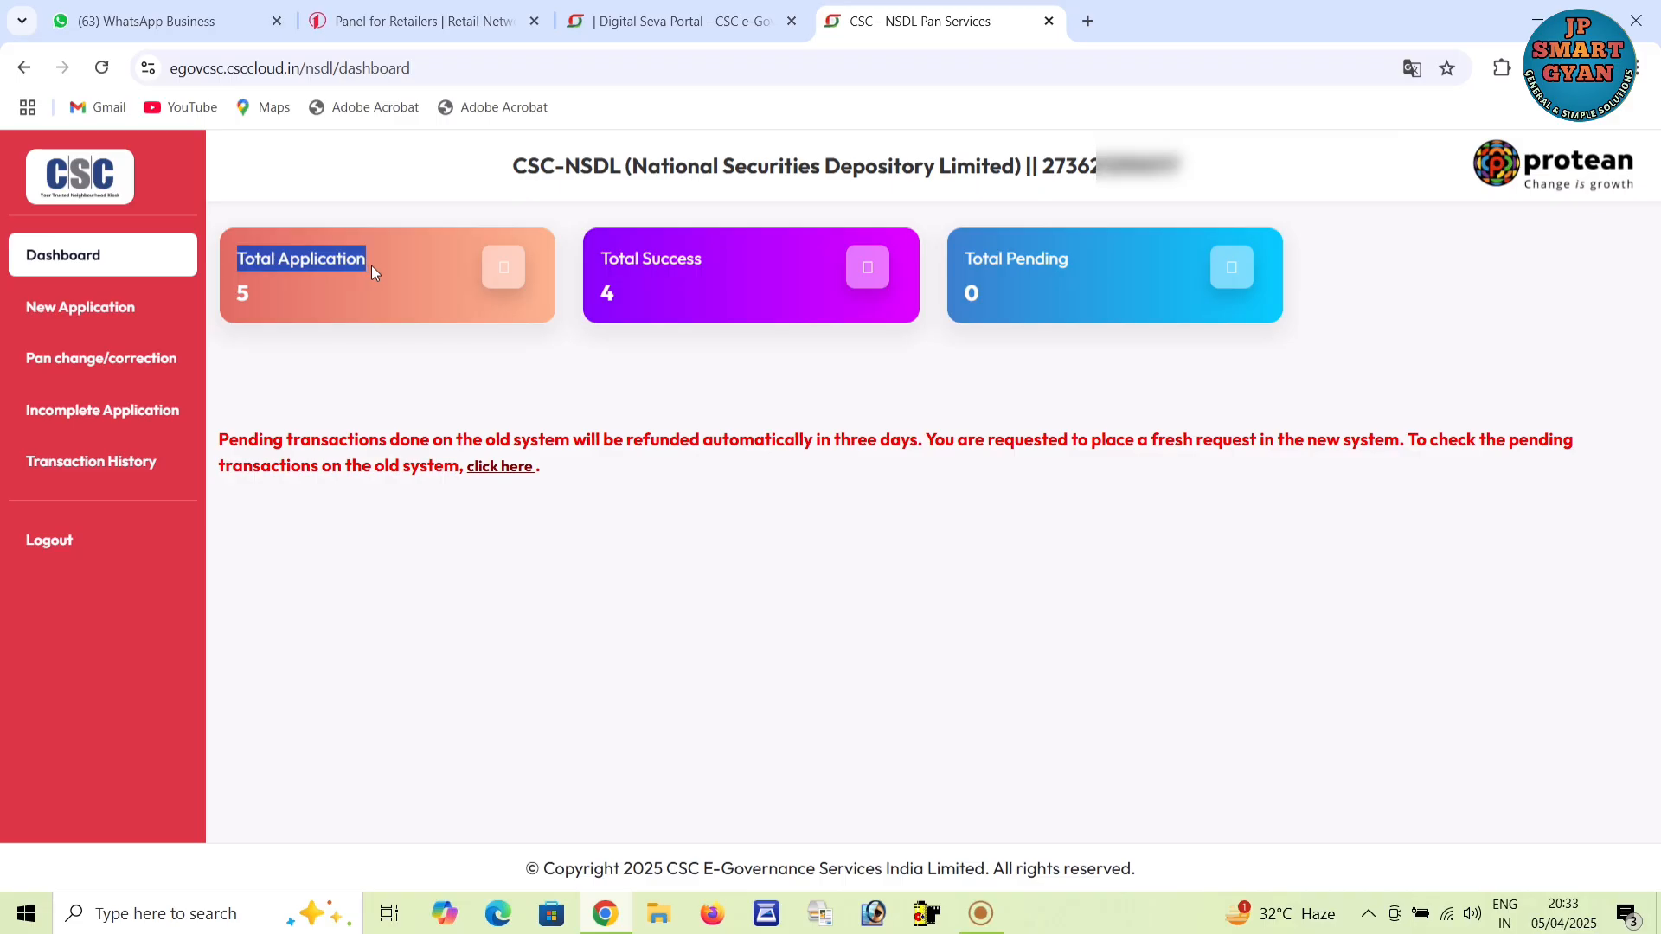
drag(601, 258, 716, 265)
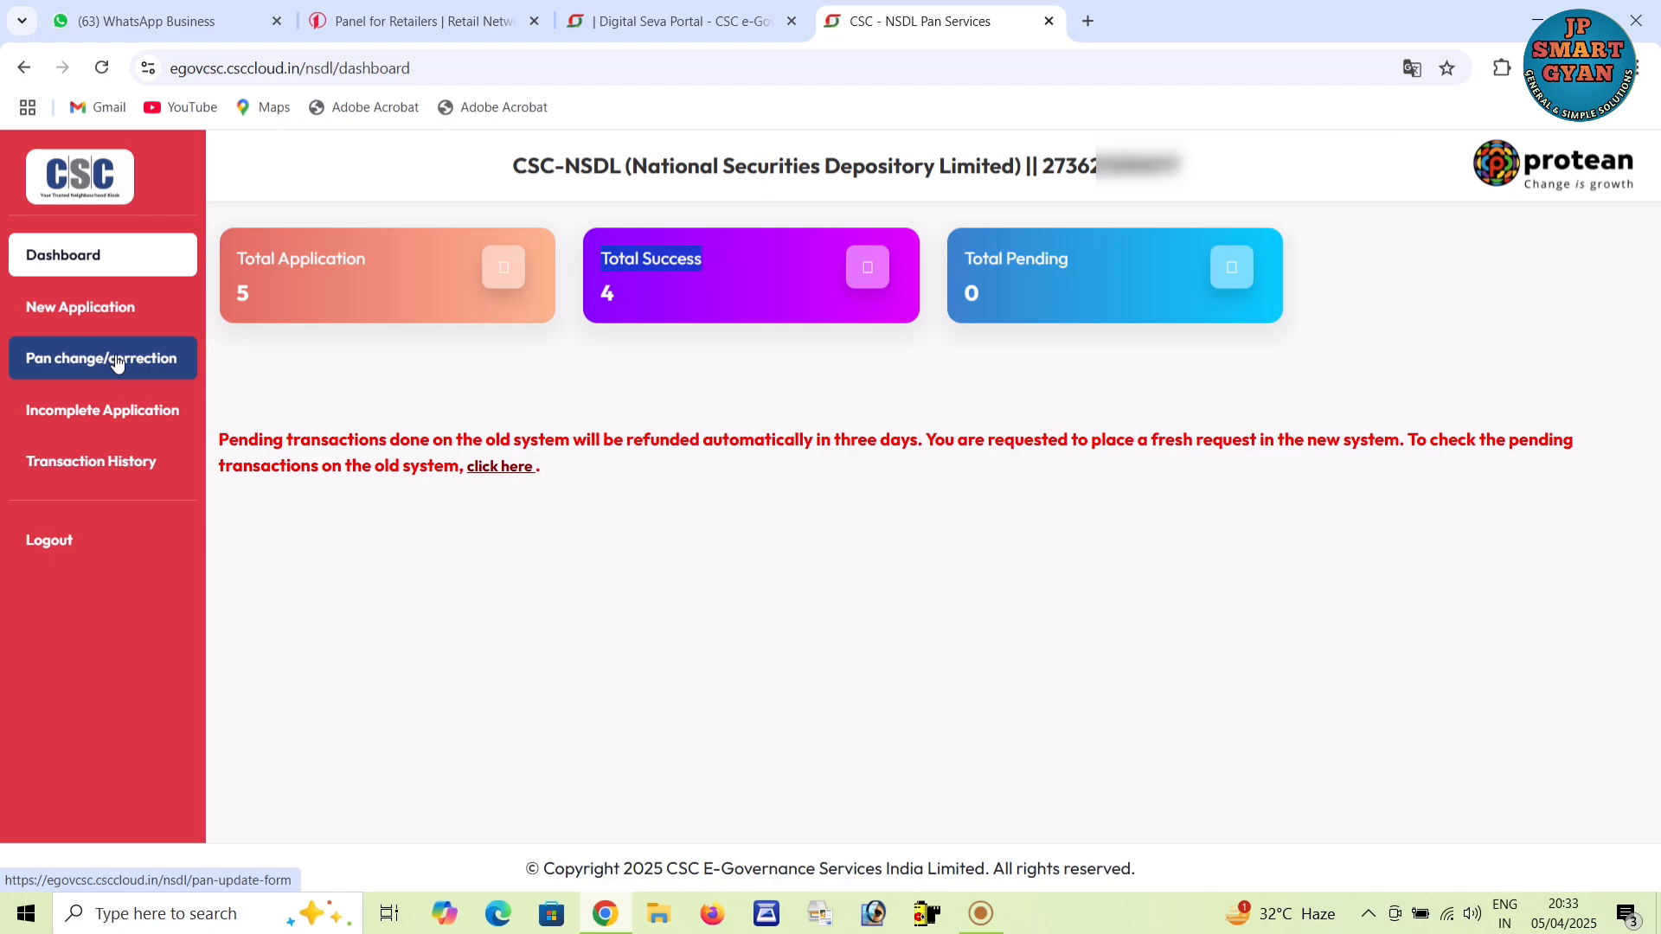
click(168, 367)
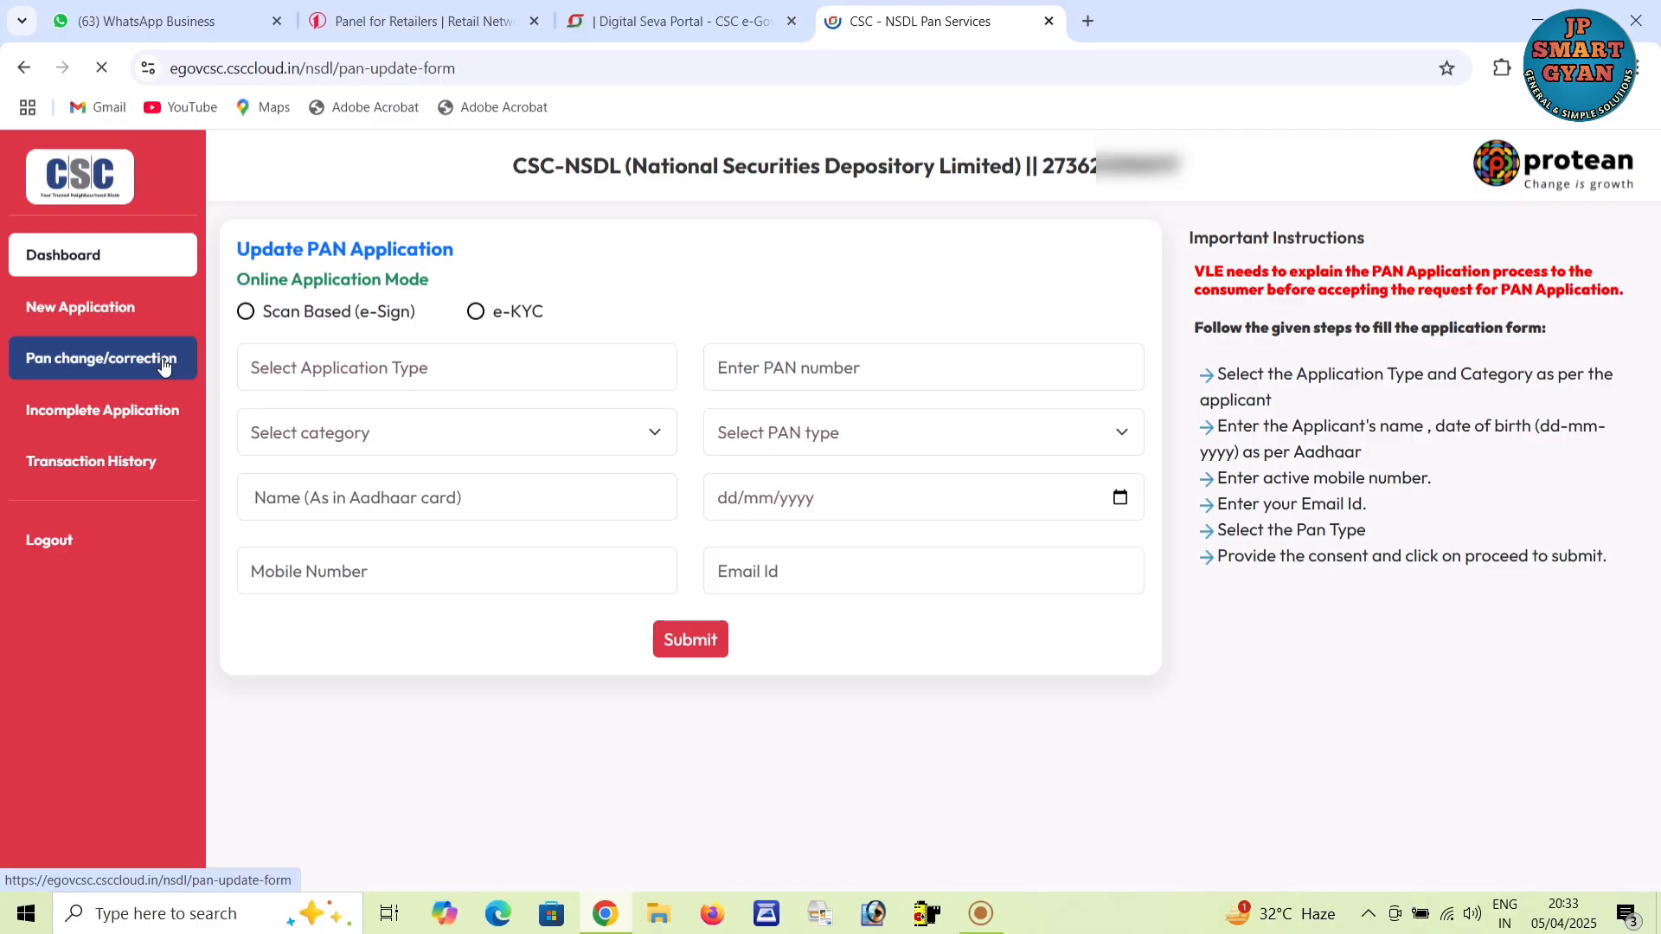
Set the online application mode to Scan Based (e-Sign) and the application type to Change and Correction form(CSF)
click(247, 312)
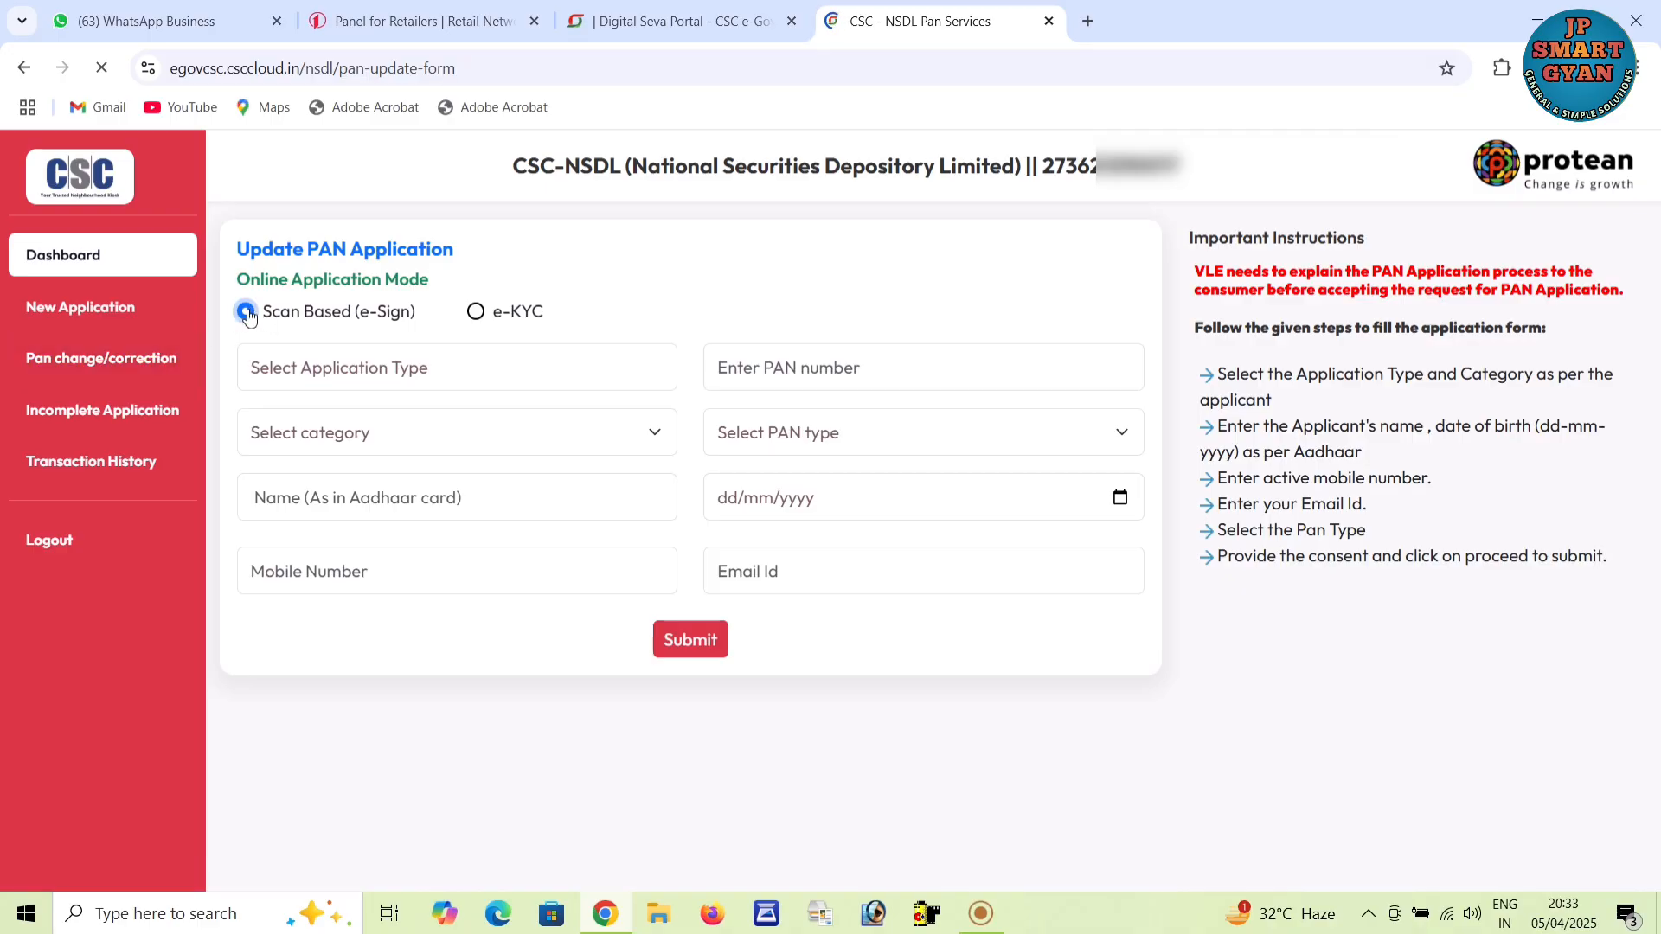
click(475, 315)
click(245, 313)
click(363, 373)
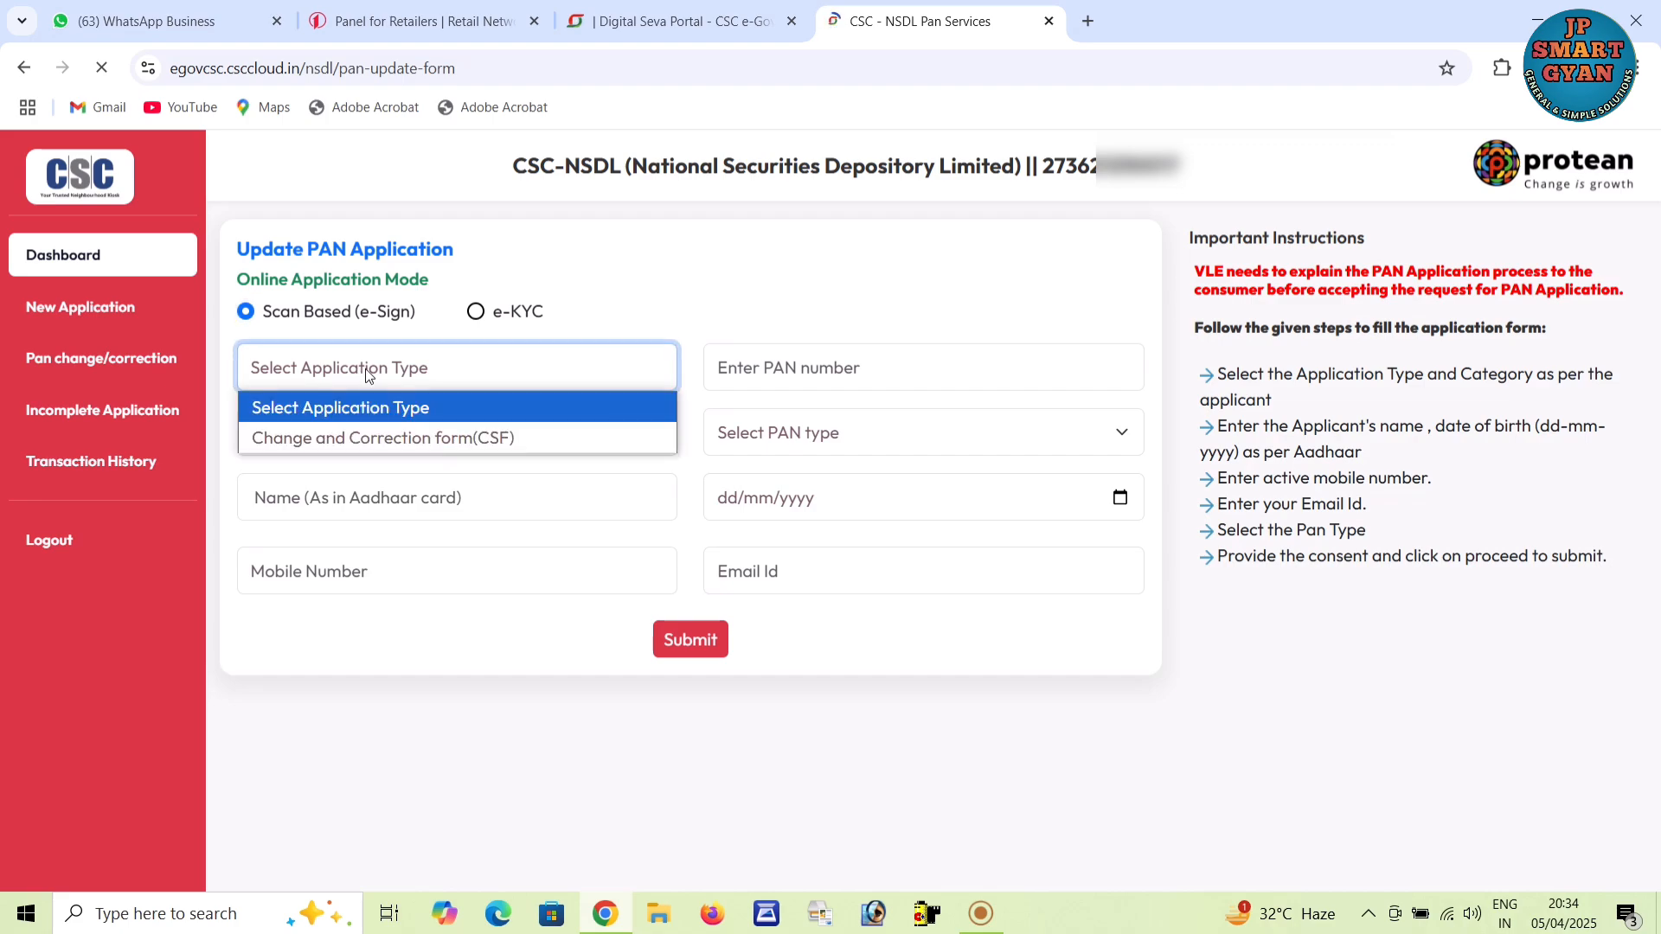
click(354, 440)
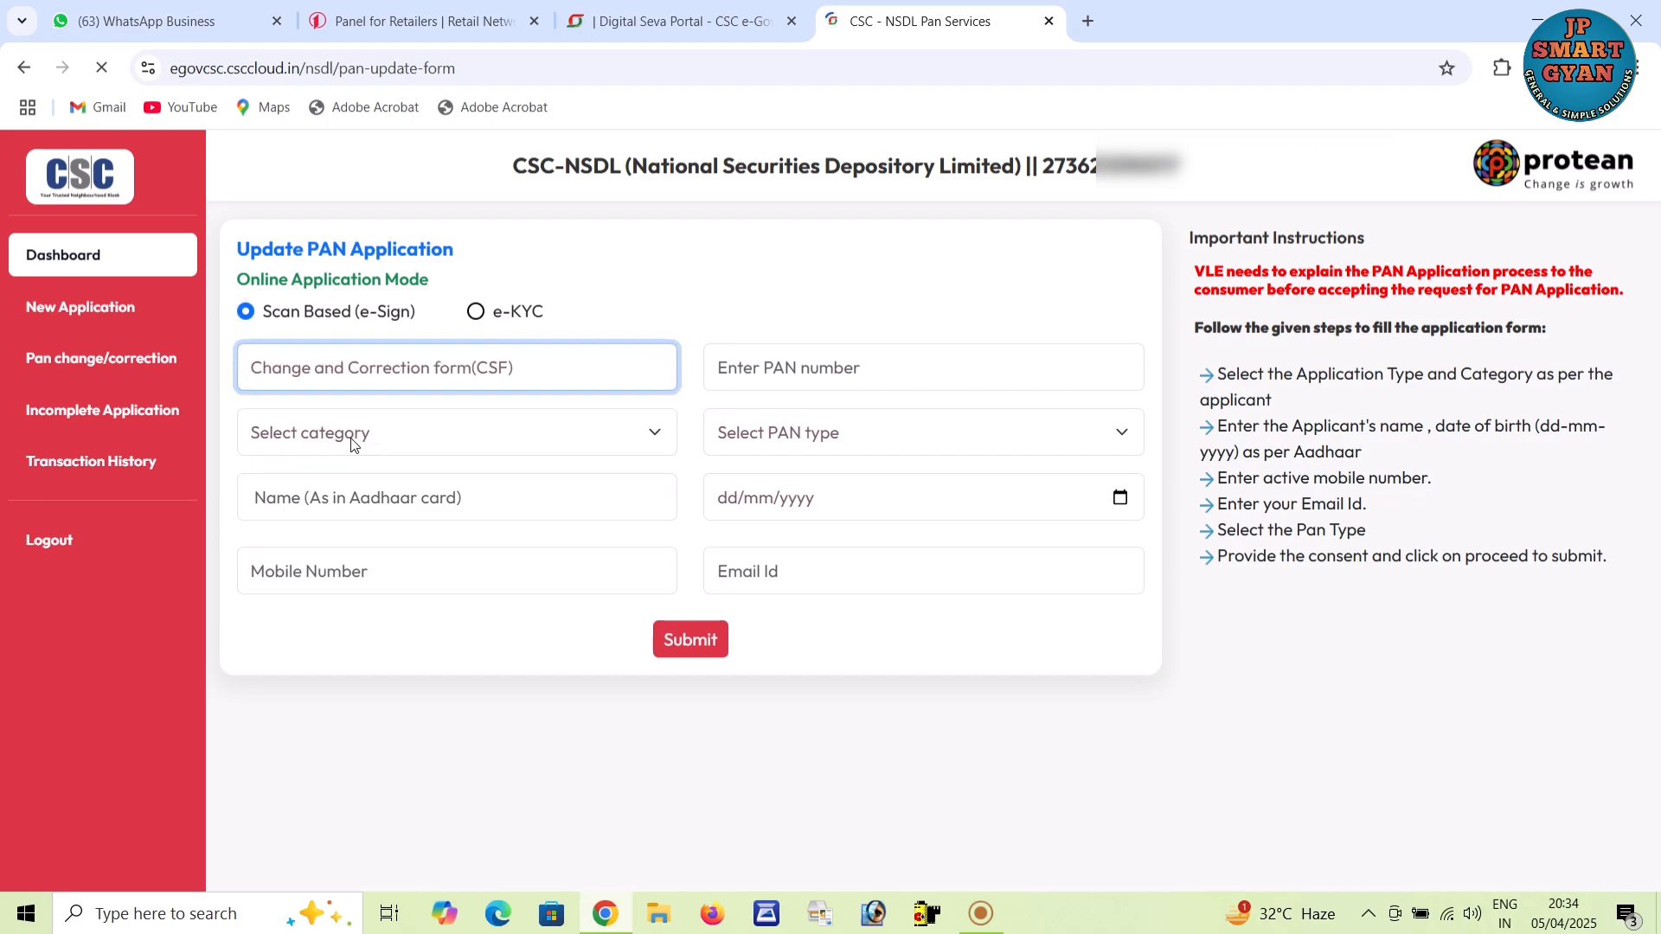
Enter the applicant's PAN number in the Update PAN Application form
click(787, 371)
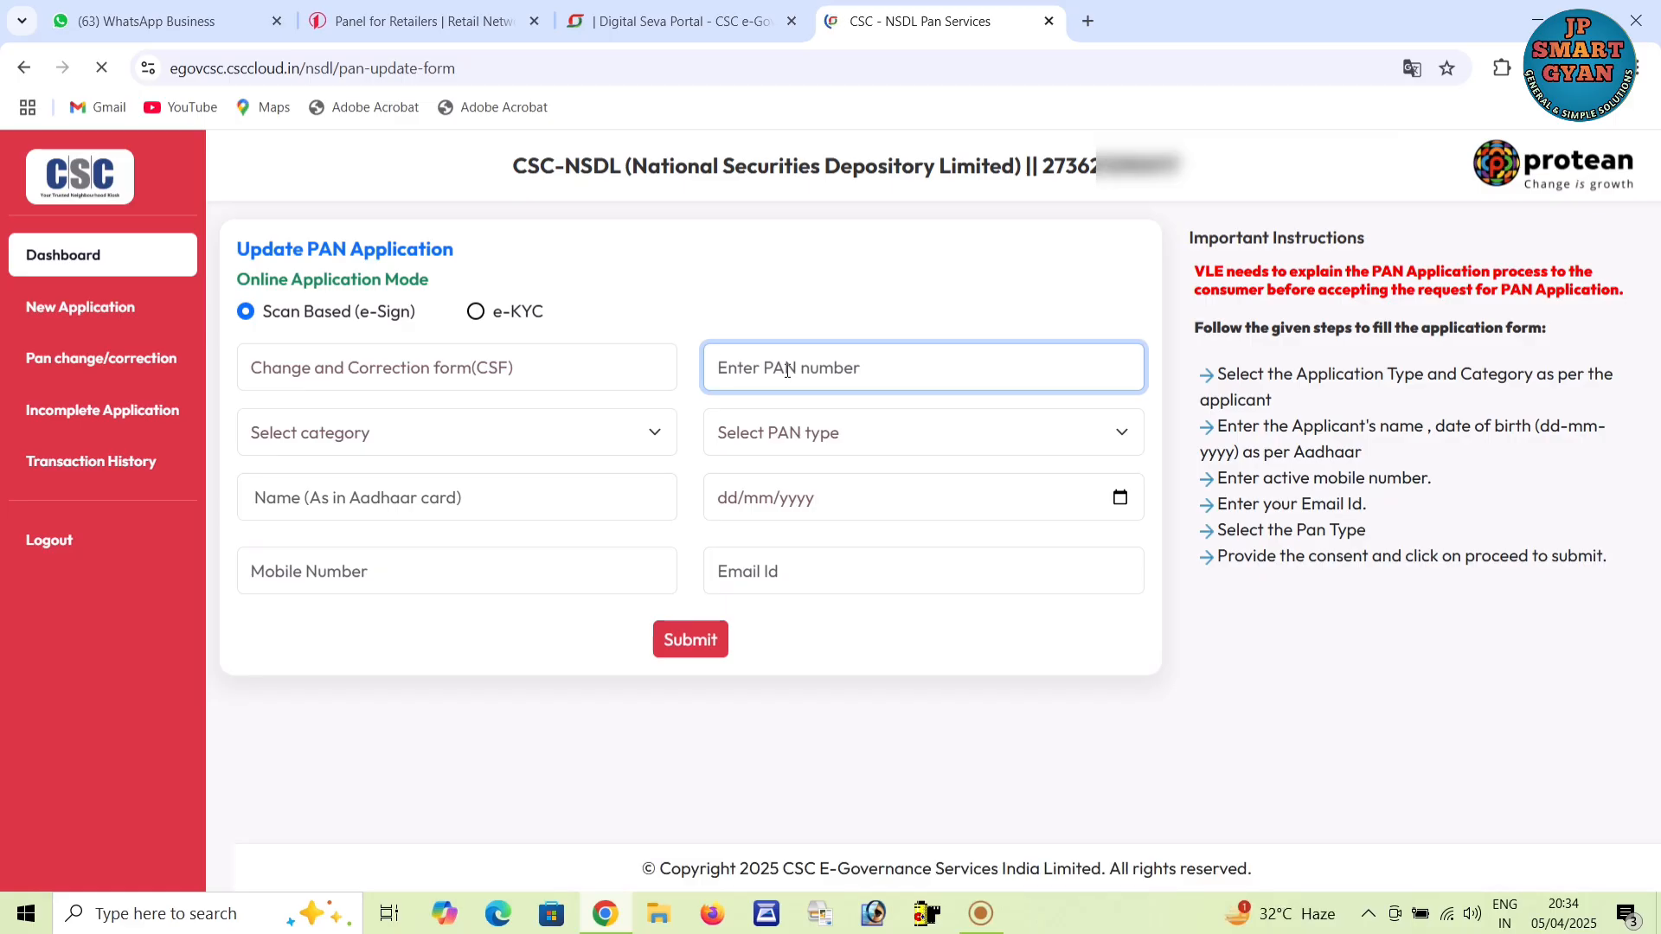
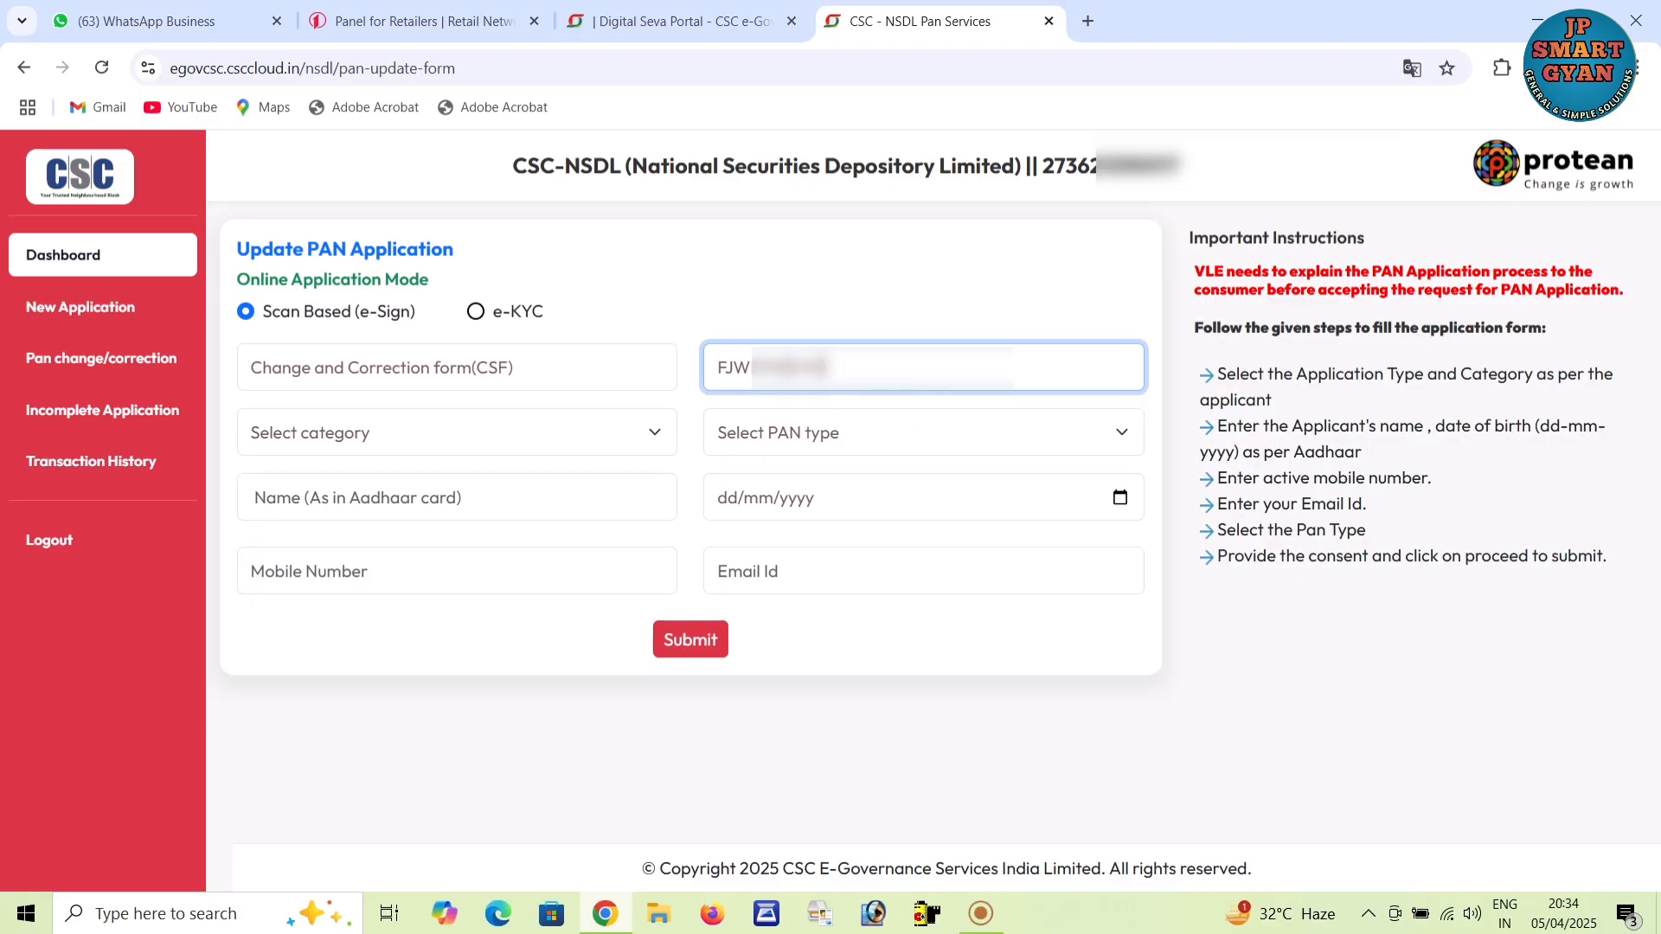
Set the category to INDIVIDUAL and the PAN type to Physical PAN Card/E -PAN Card
click(561, 437)
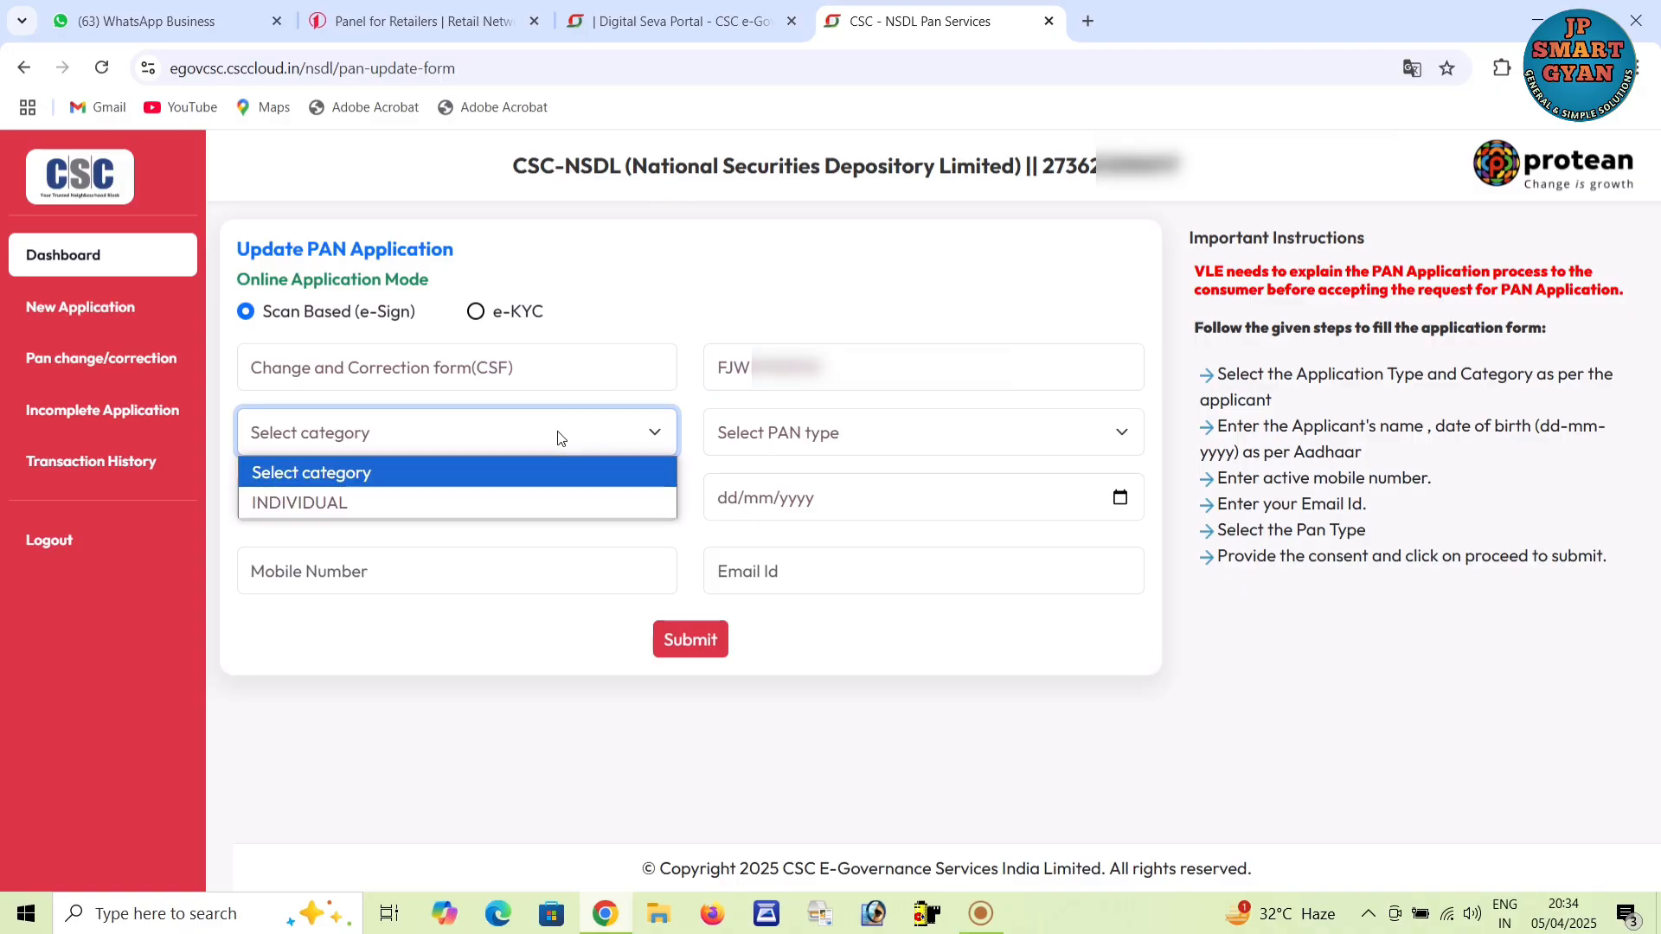
click(403, 504)
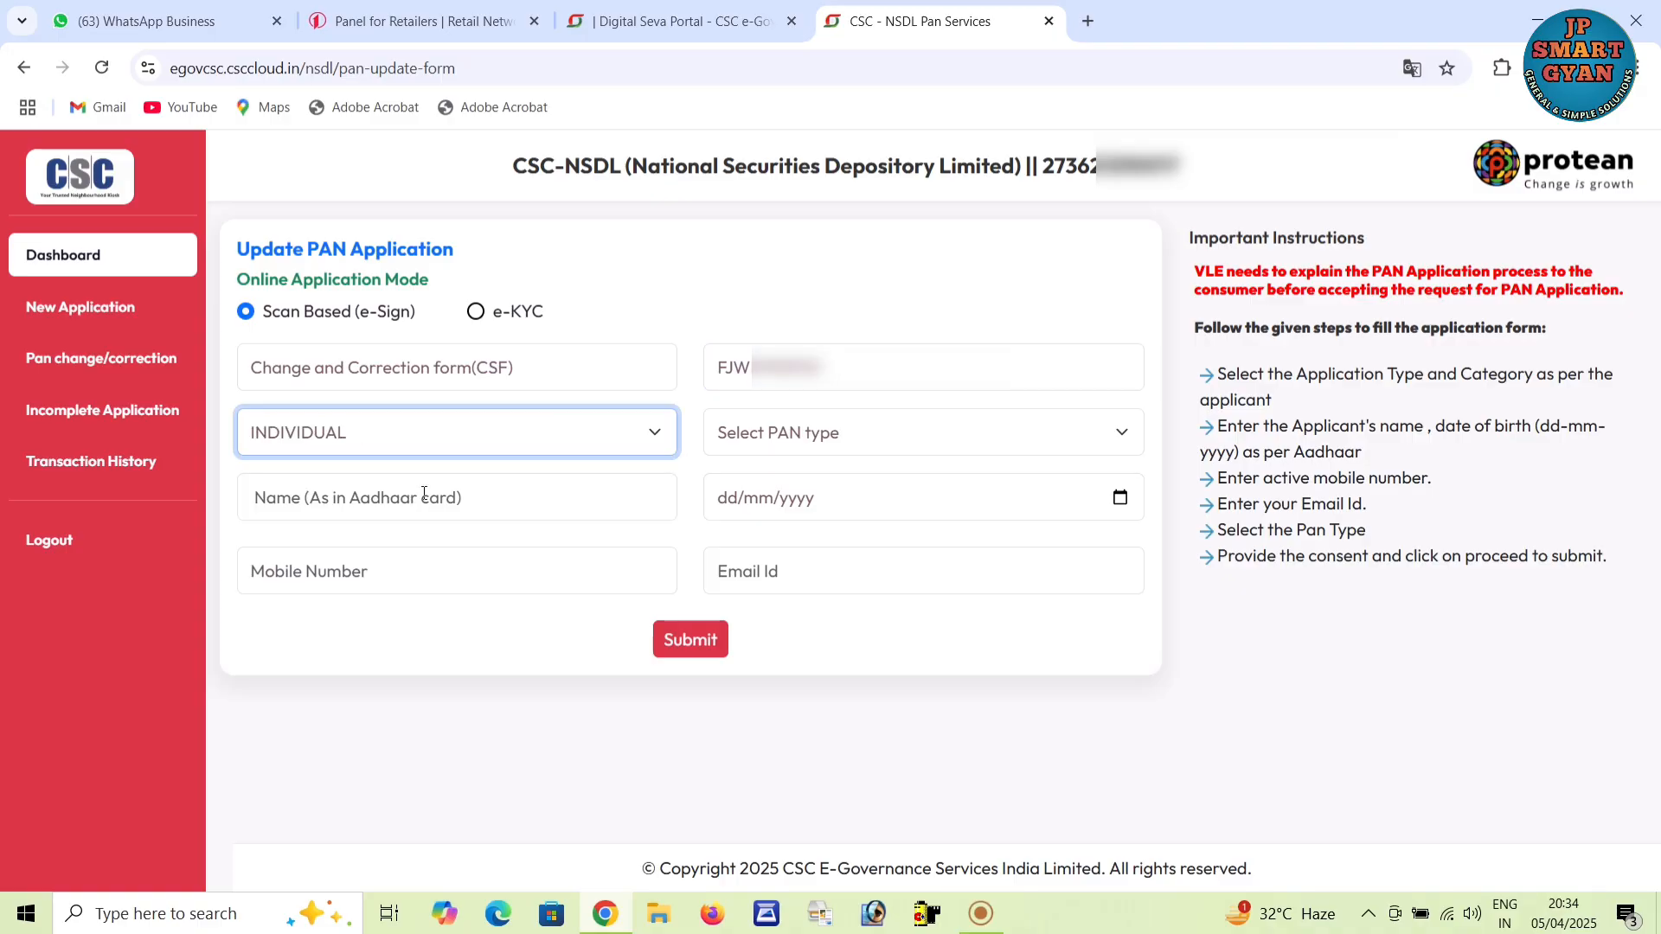
click(703, 470)
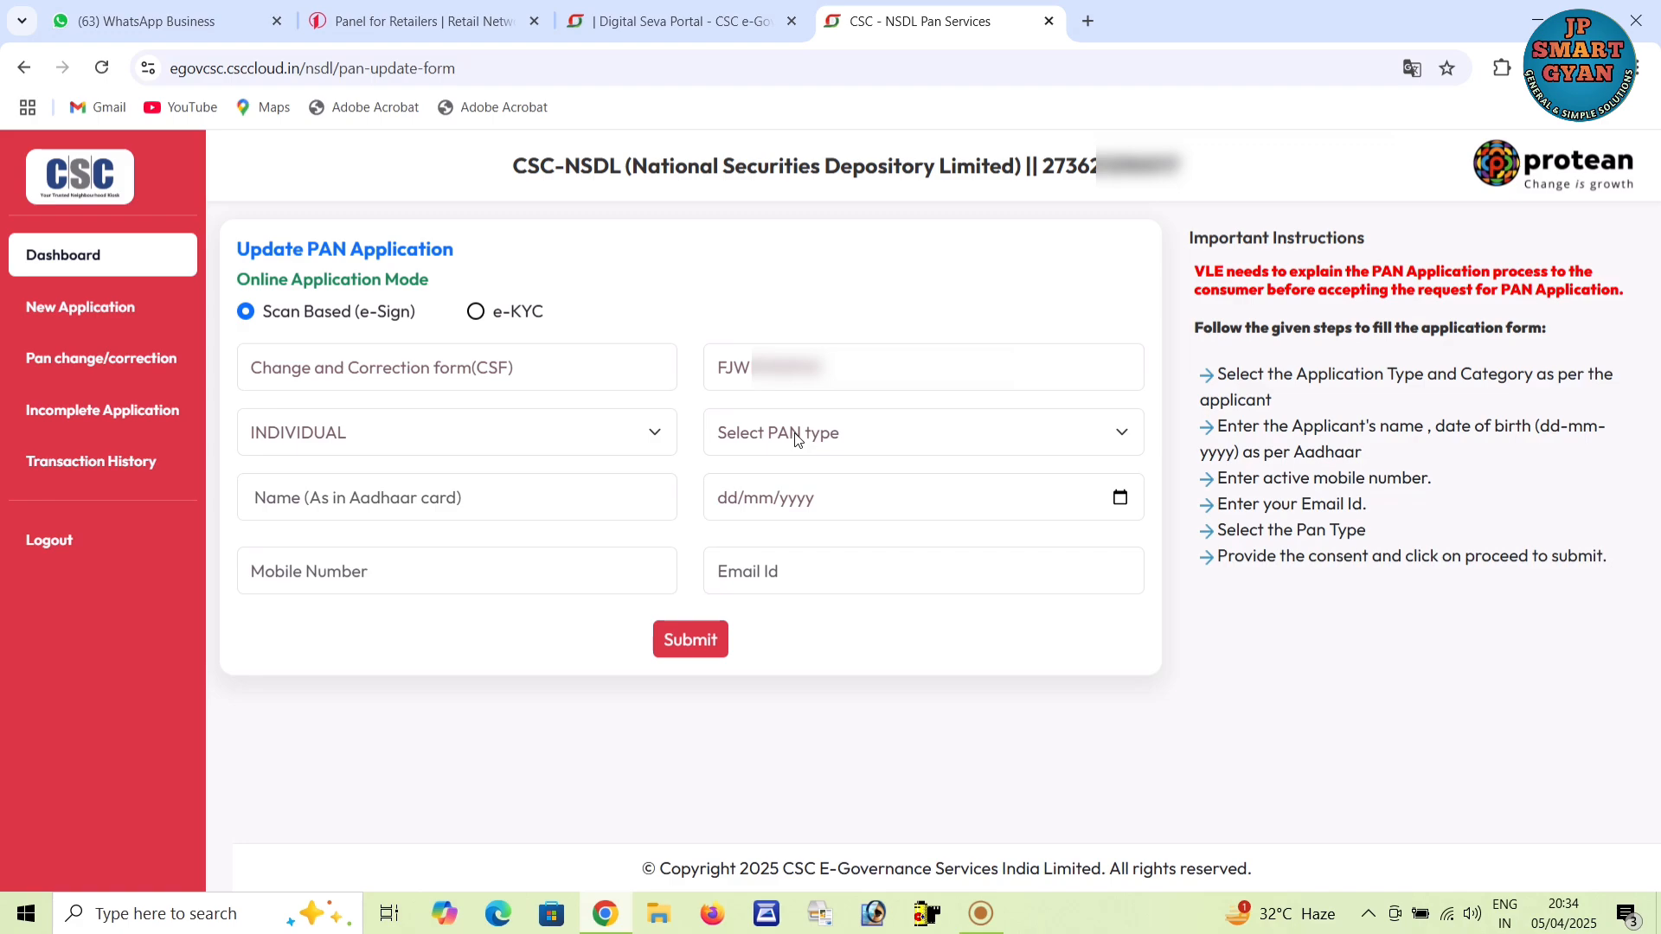
click(797, 439)
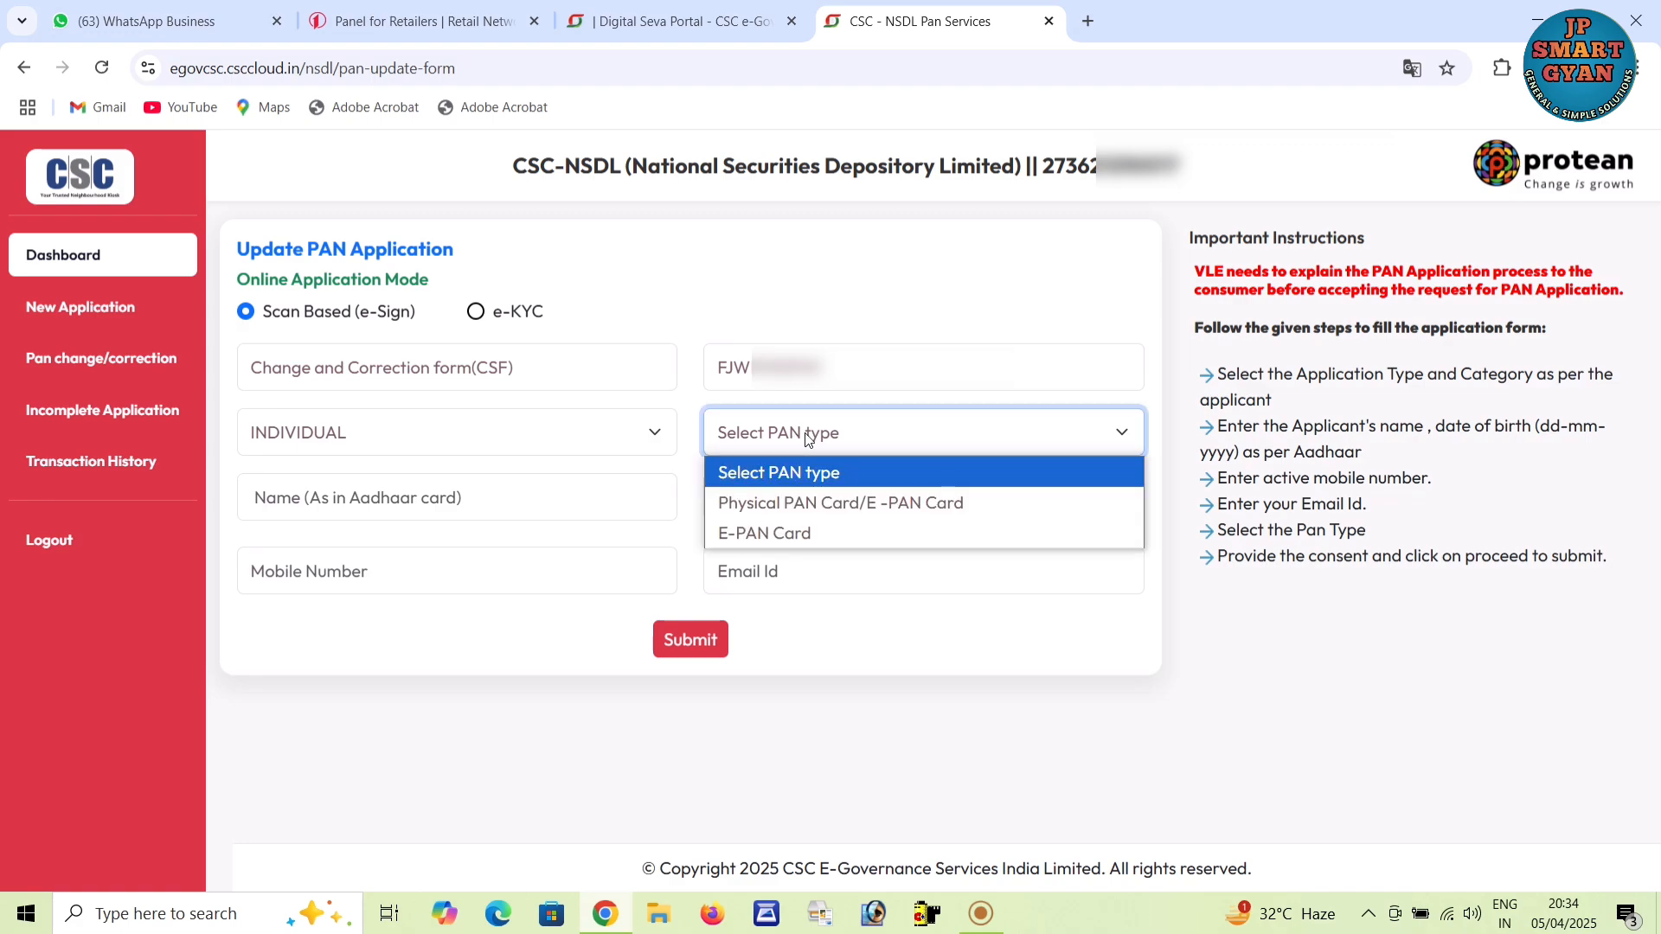
click(811, 508)
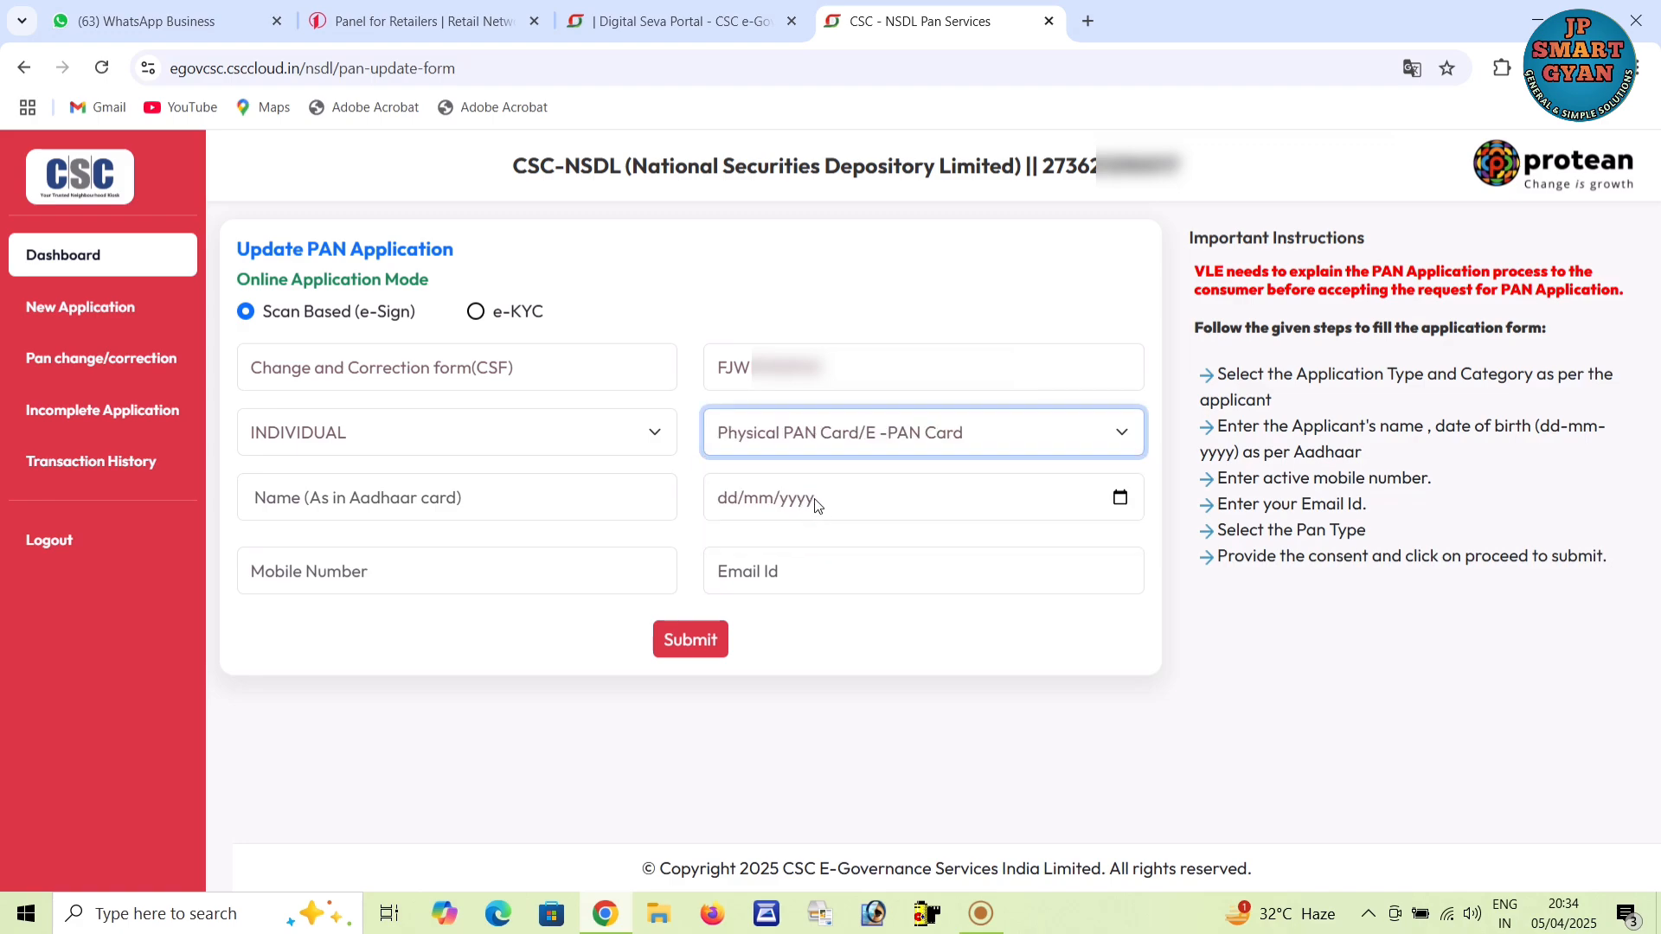
click(693, 467)
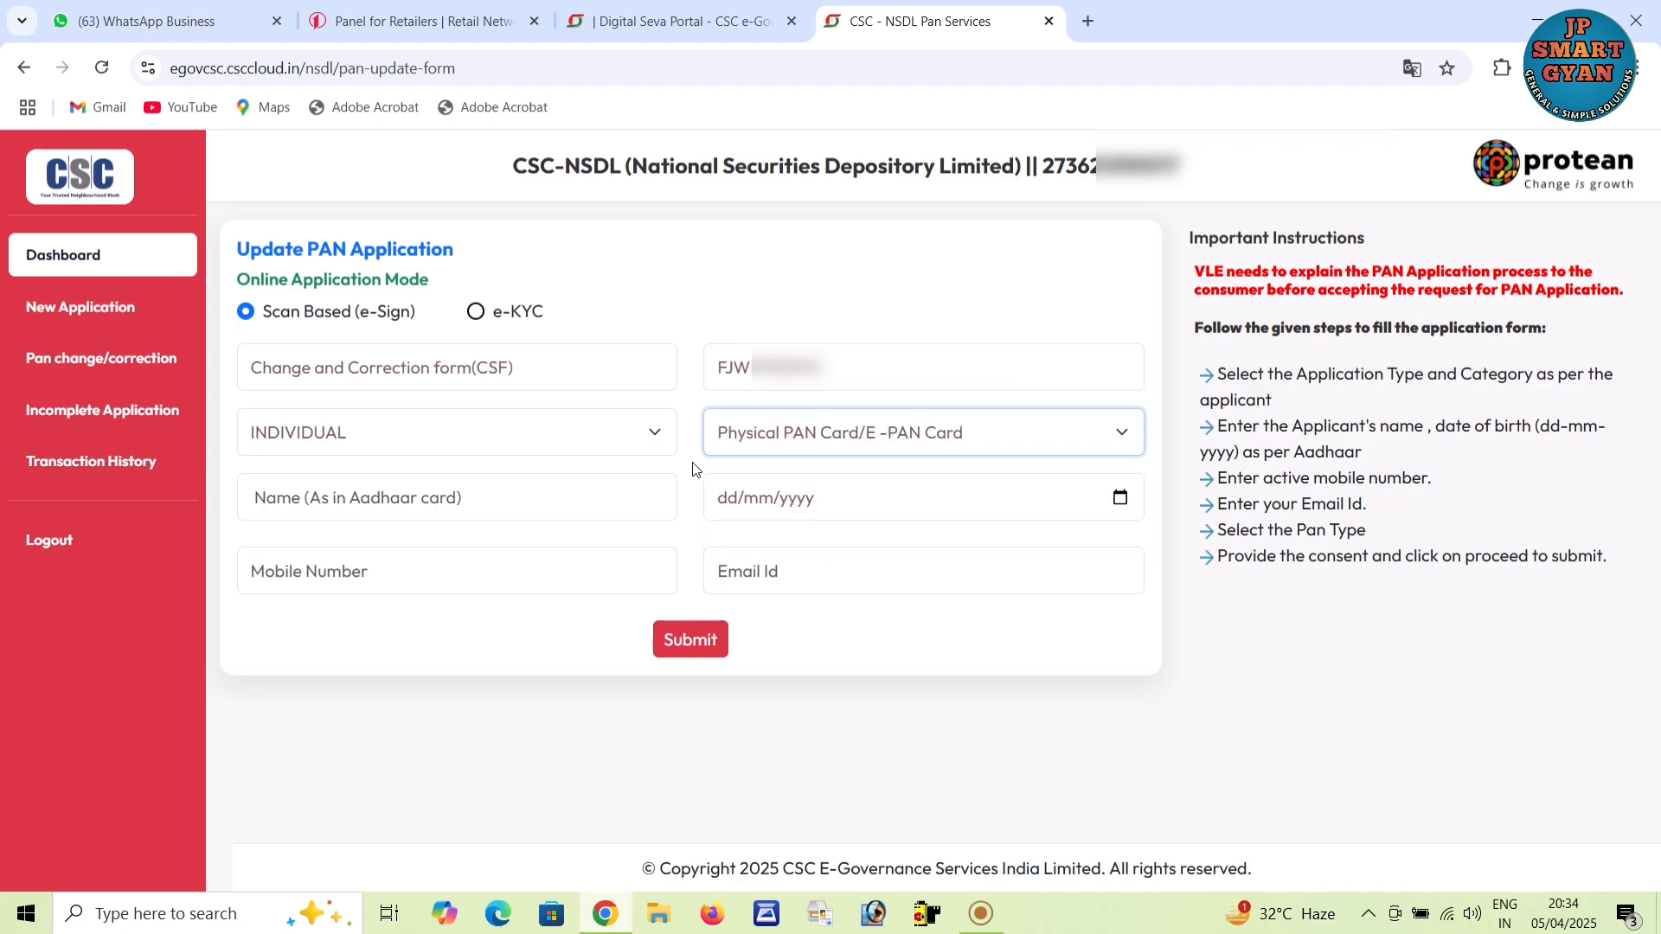
Enter the applicant's full name as it appears on the Aadhaar card
click(422, 496)
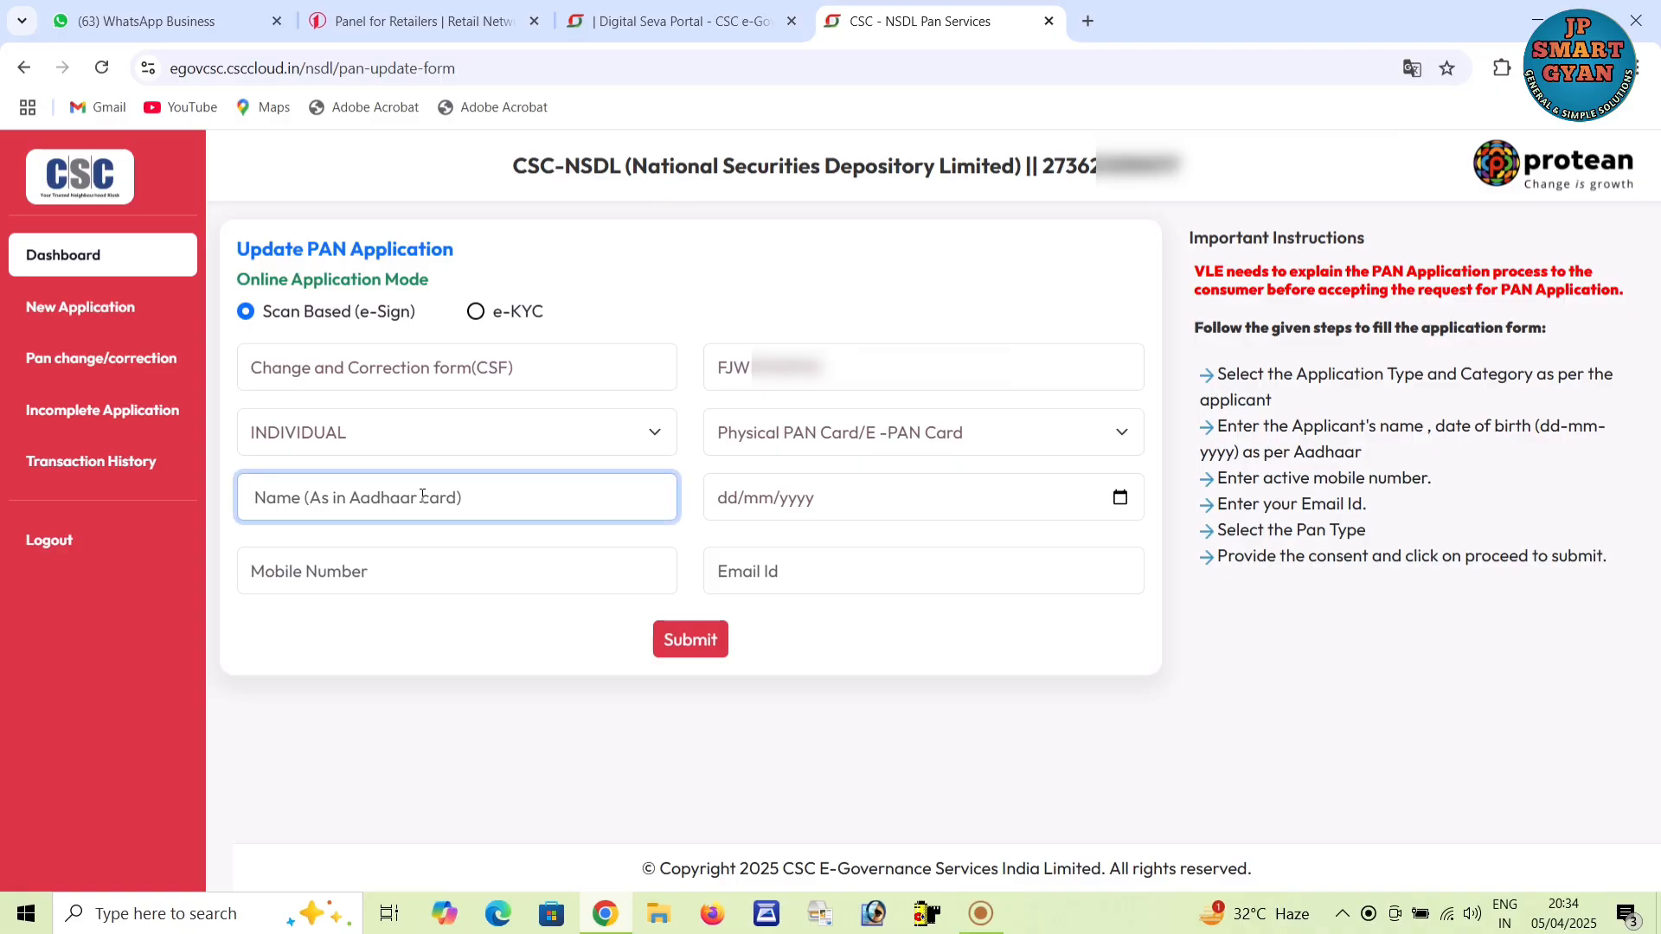
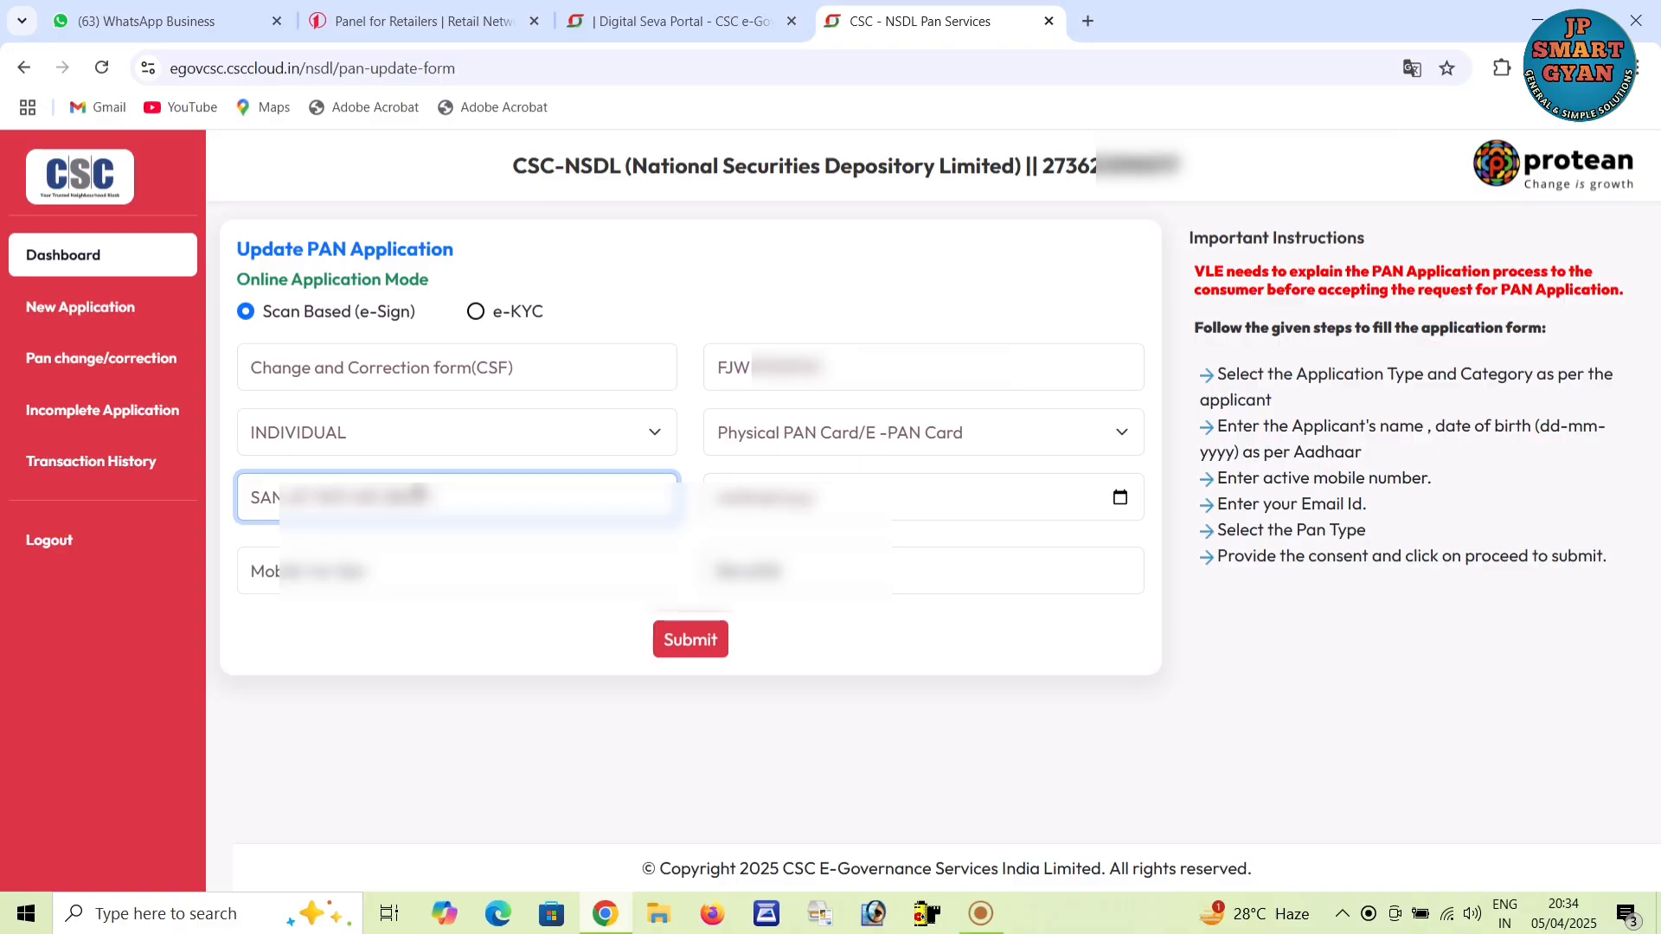
Set the applicant's date of birth as per Aadhaar in the Update PAN Application form
click(1120, 498)
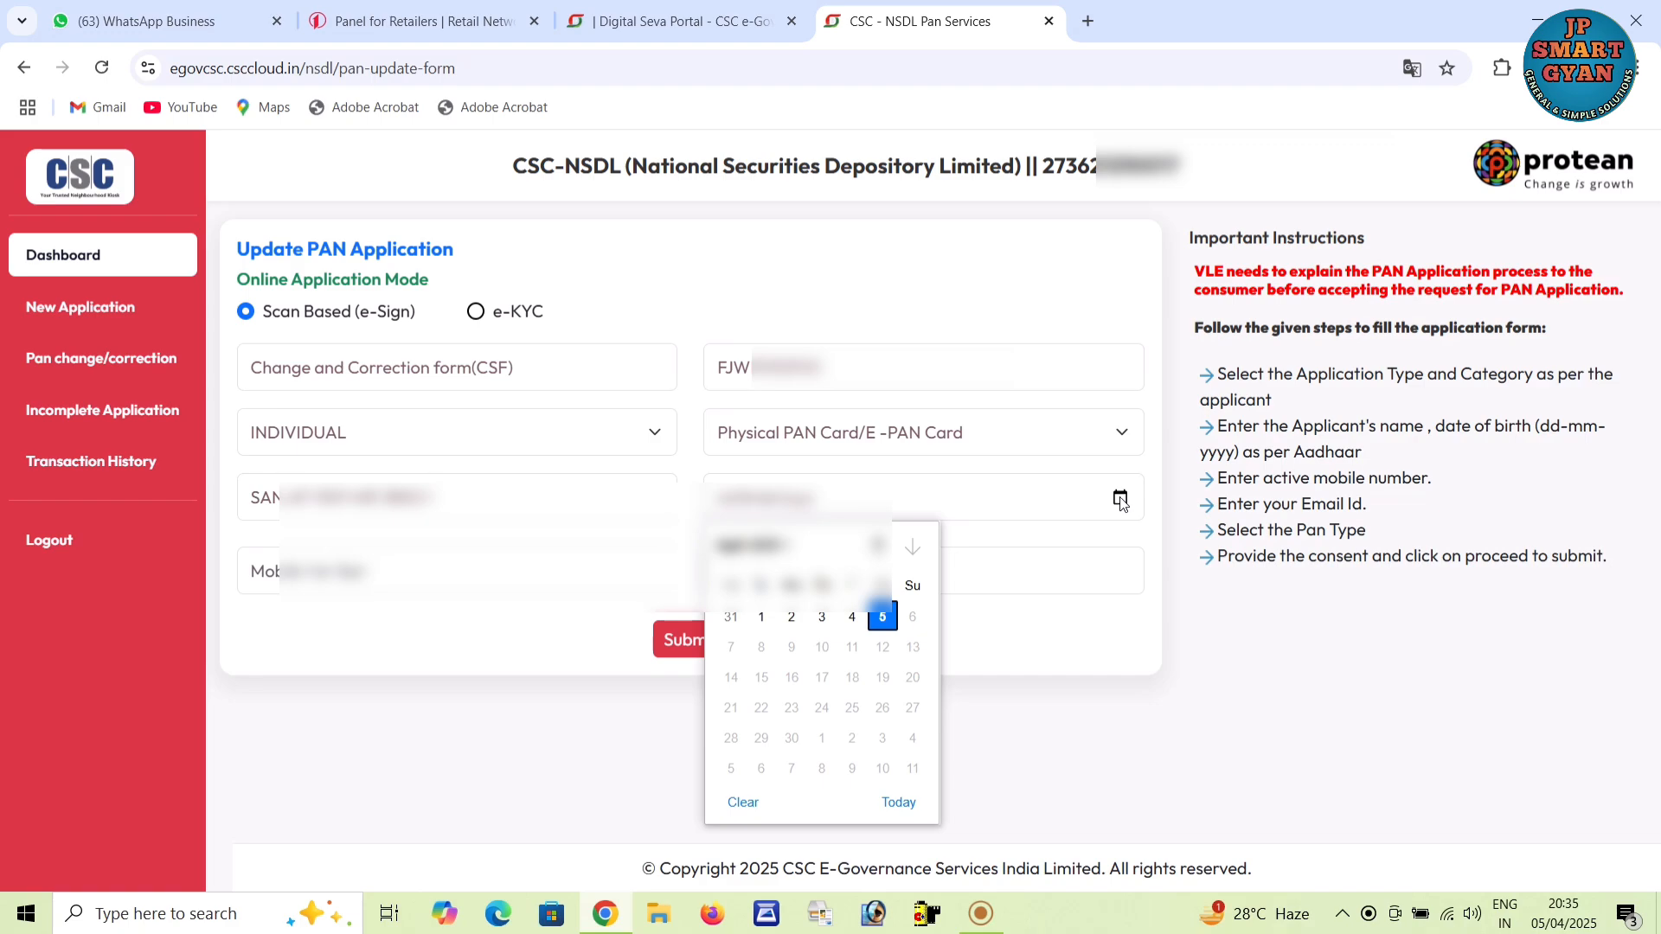
click(770, 545)
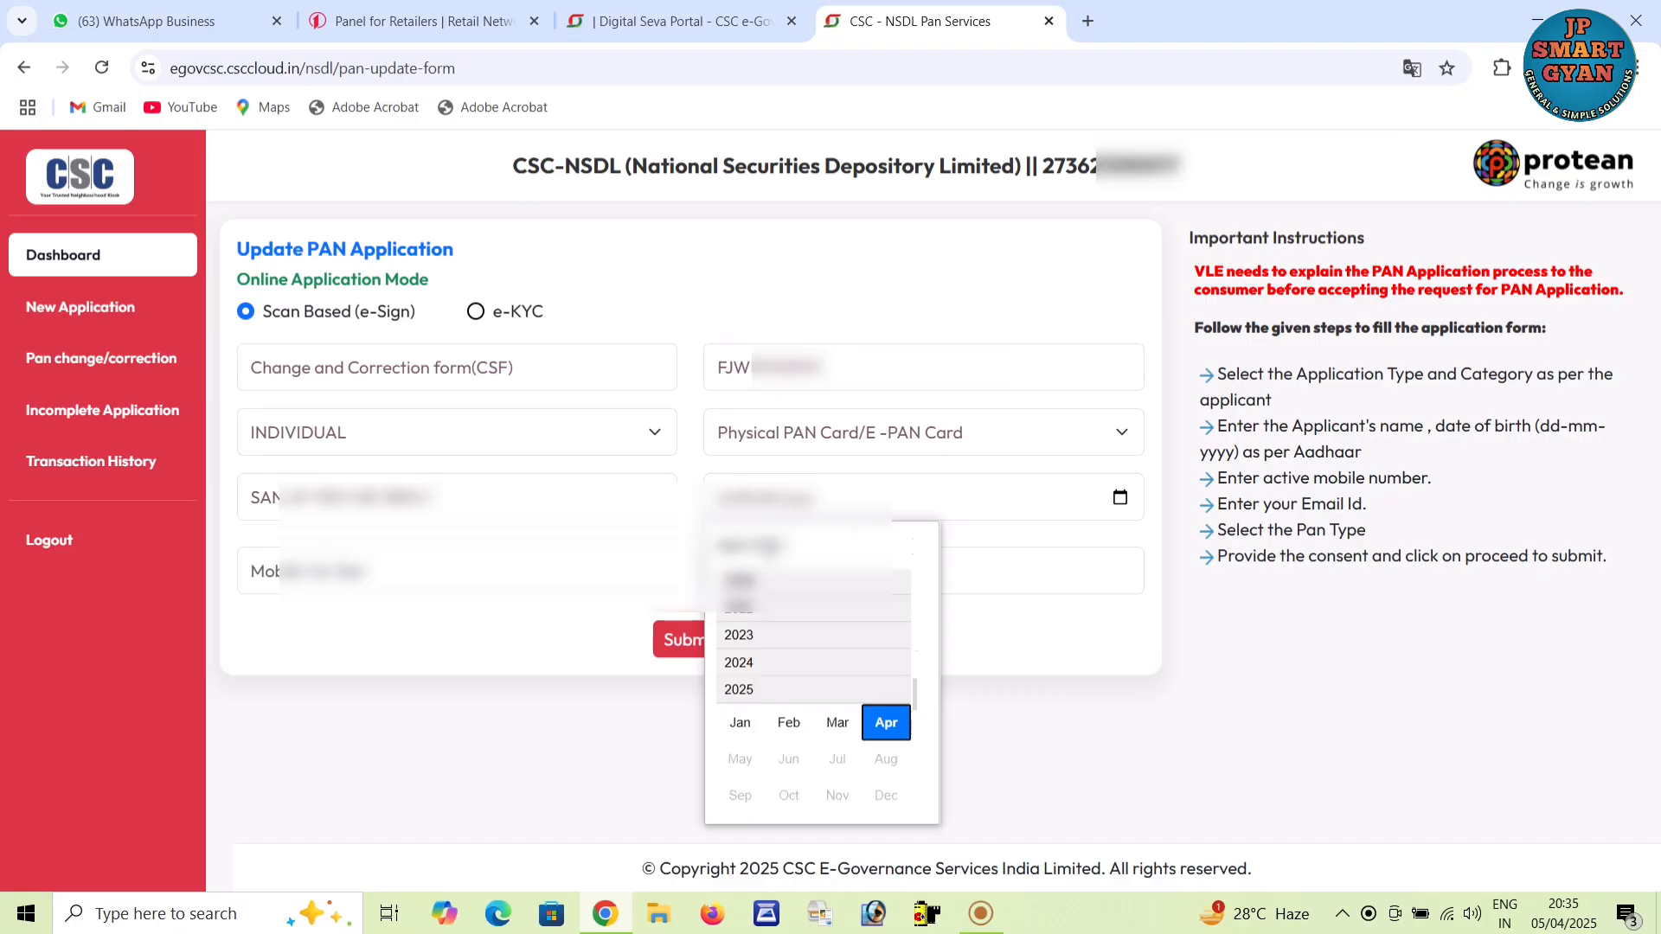
scroll(770, 628, up, 2)
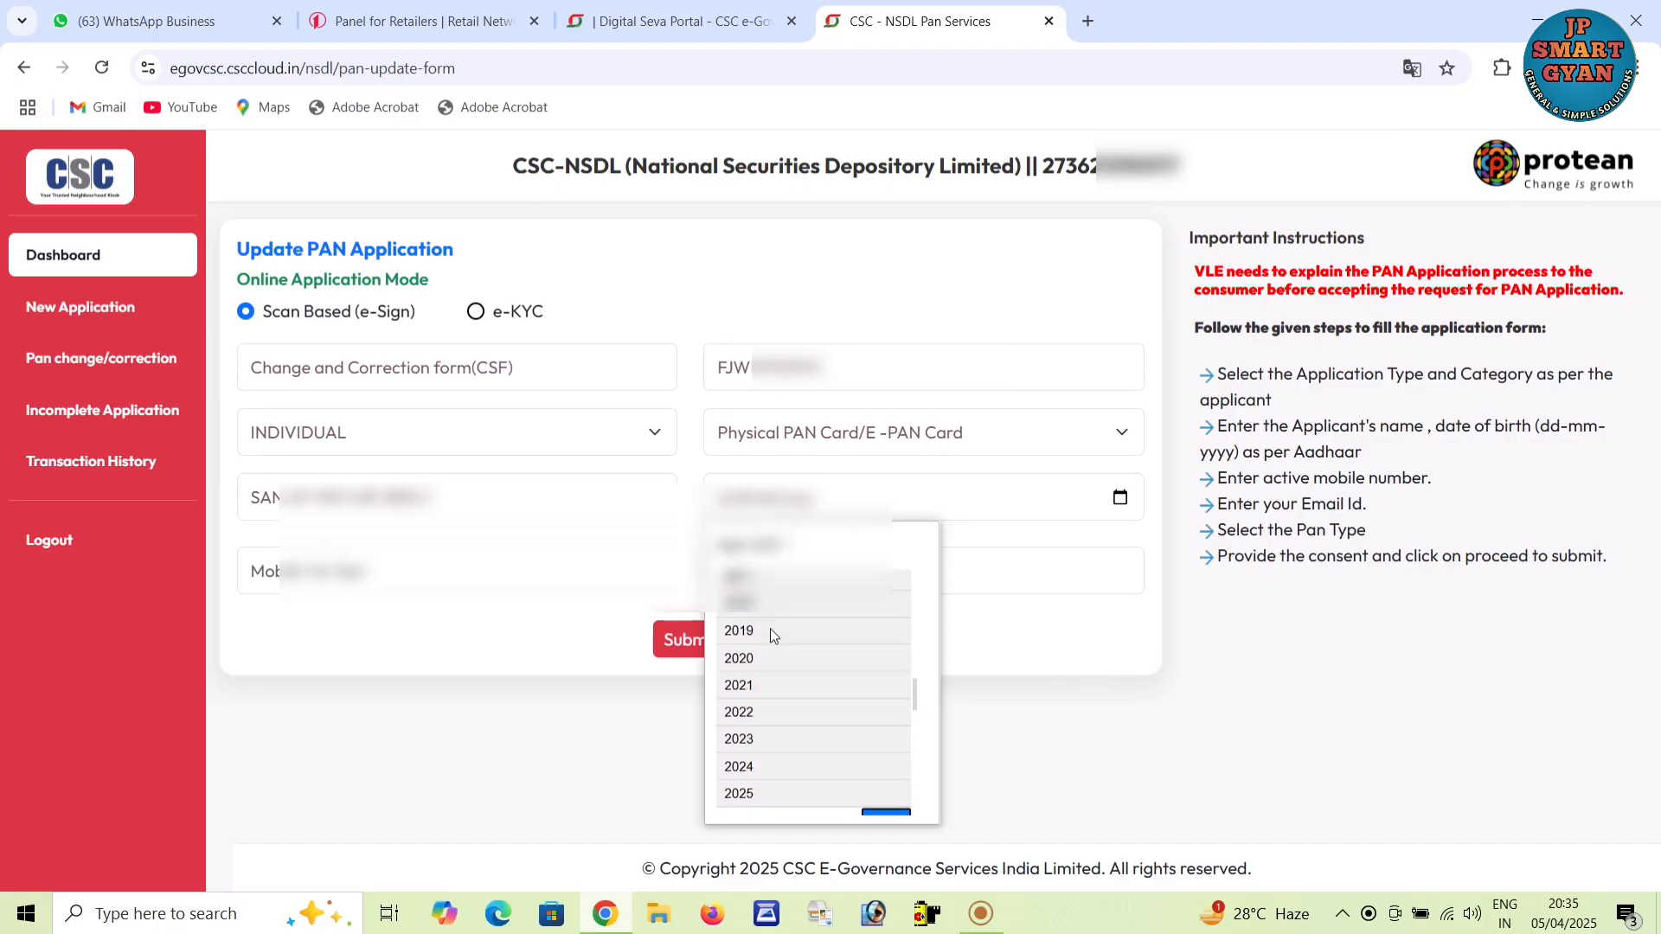
scroll(771, 631, up, 3)
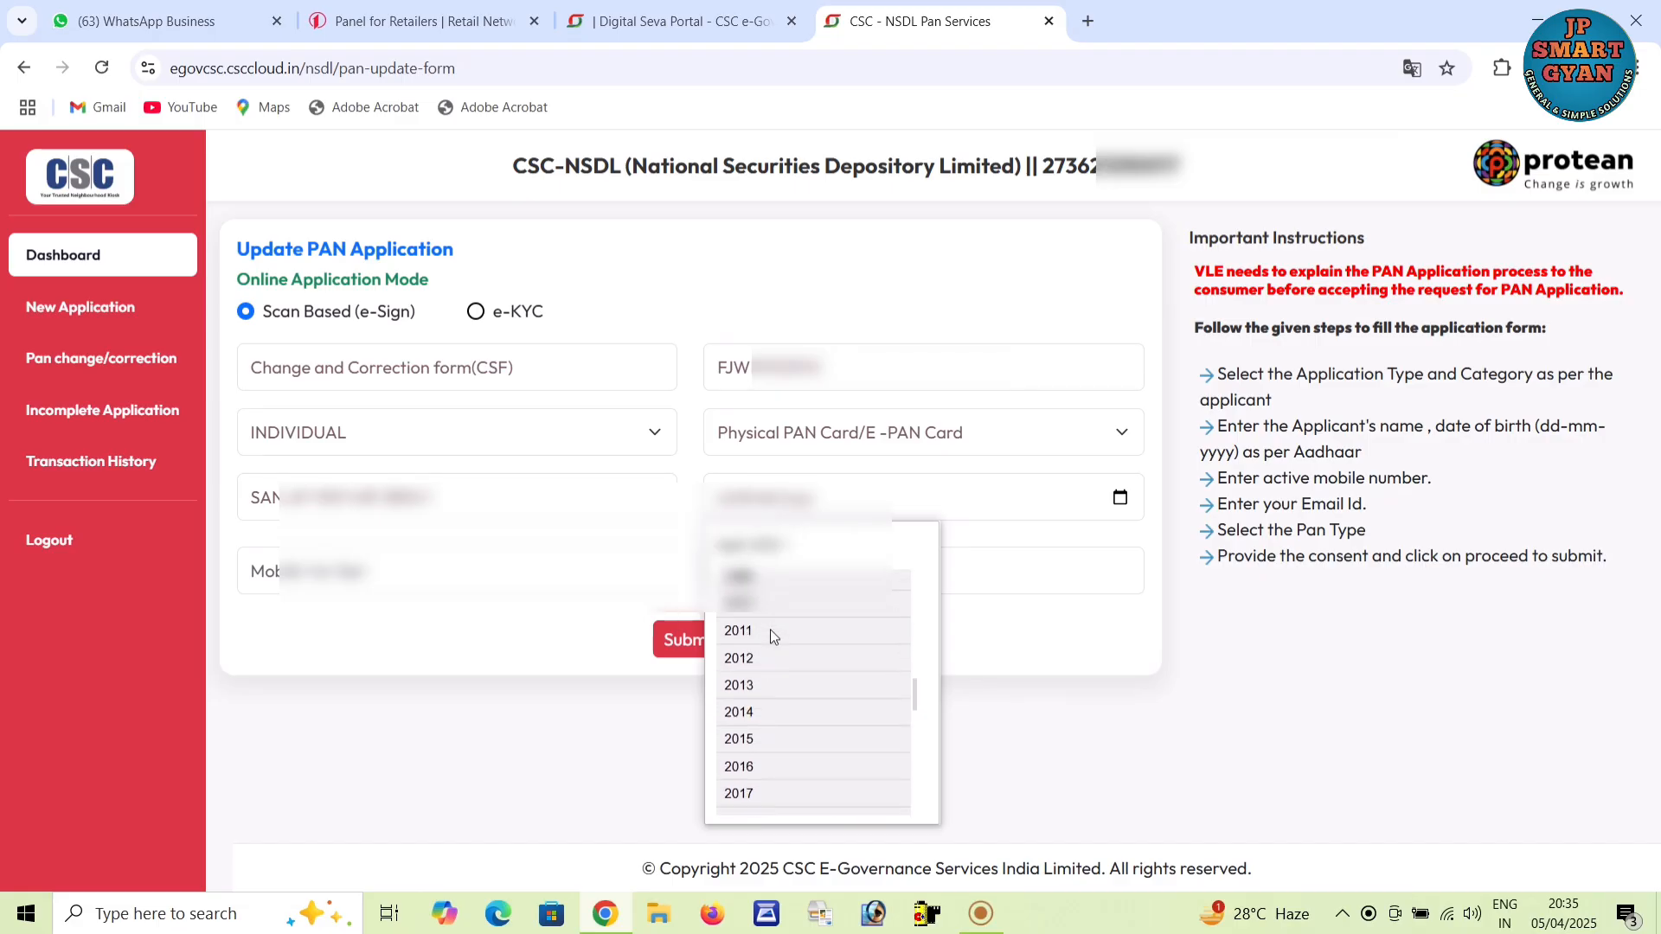
scroll(770, 630, up, 3)
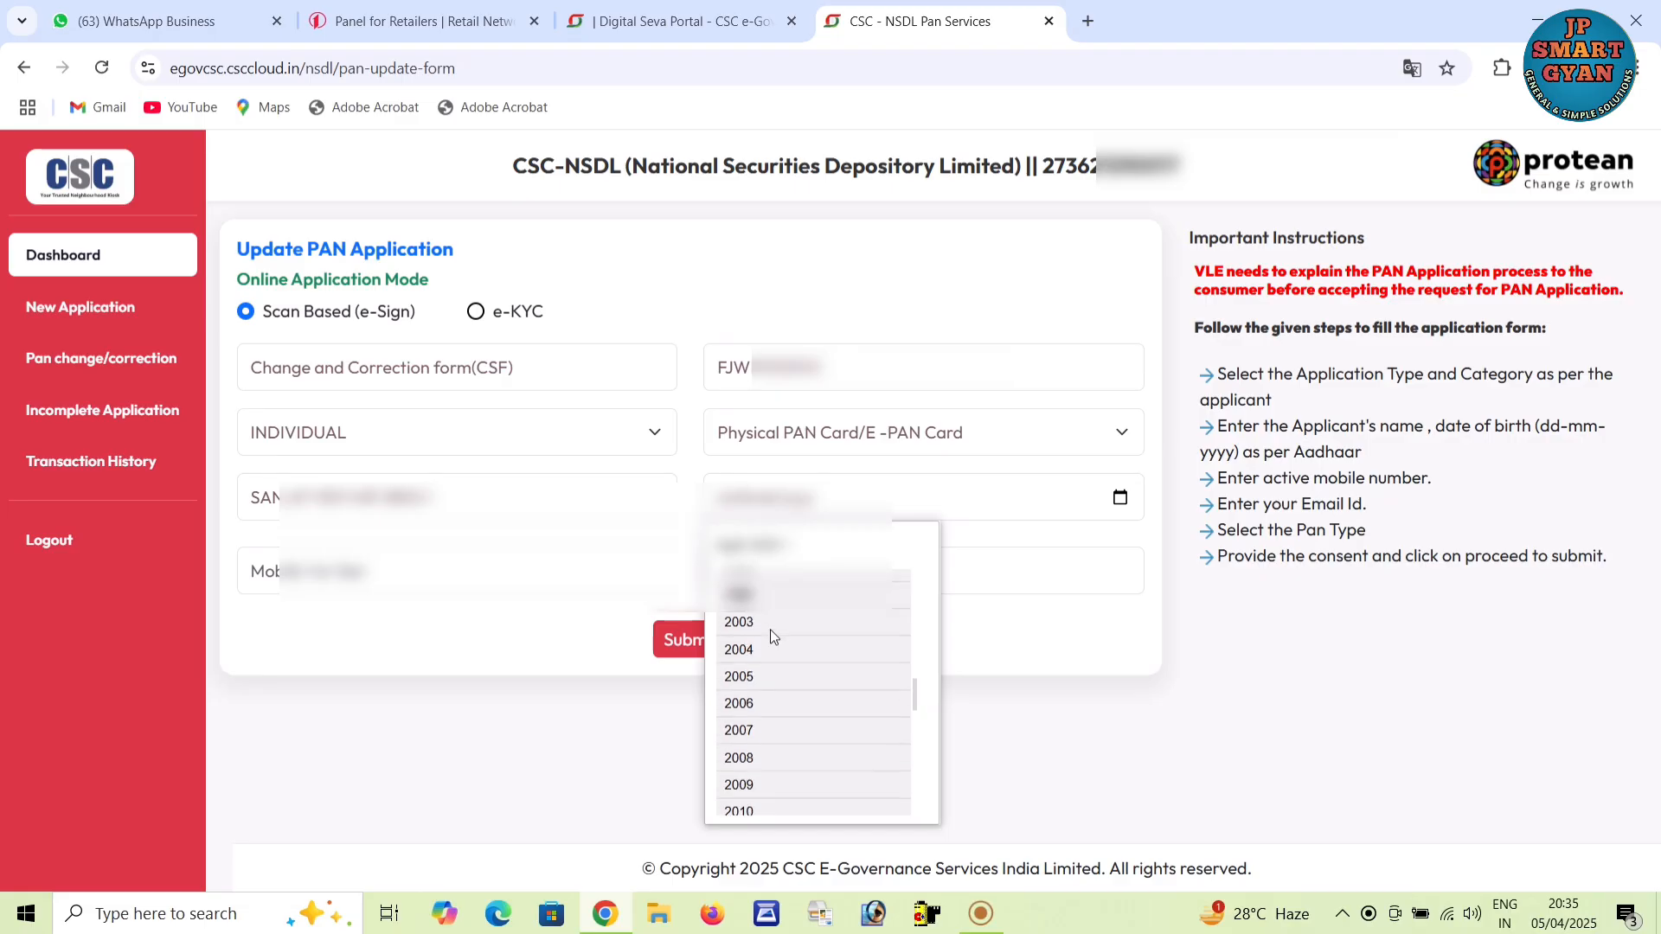
scroll(772, 638, up, 1)
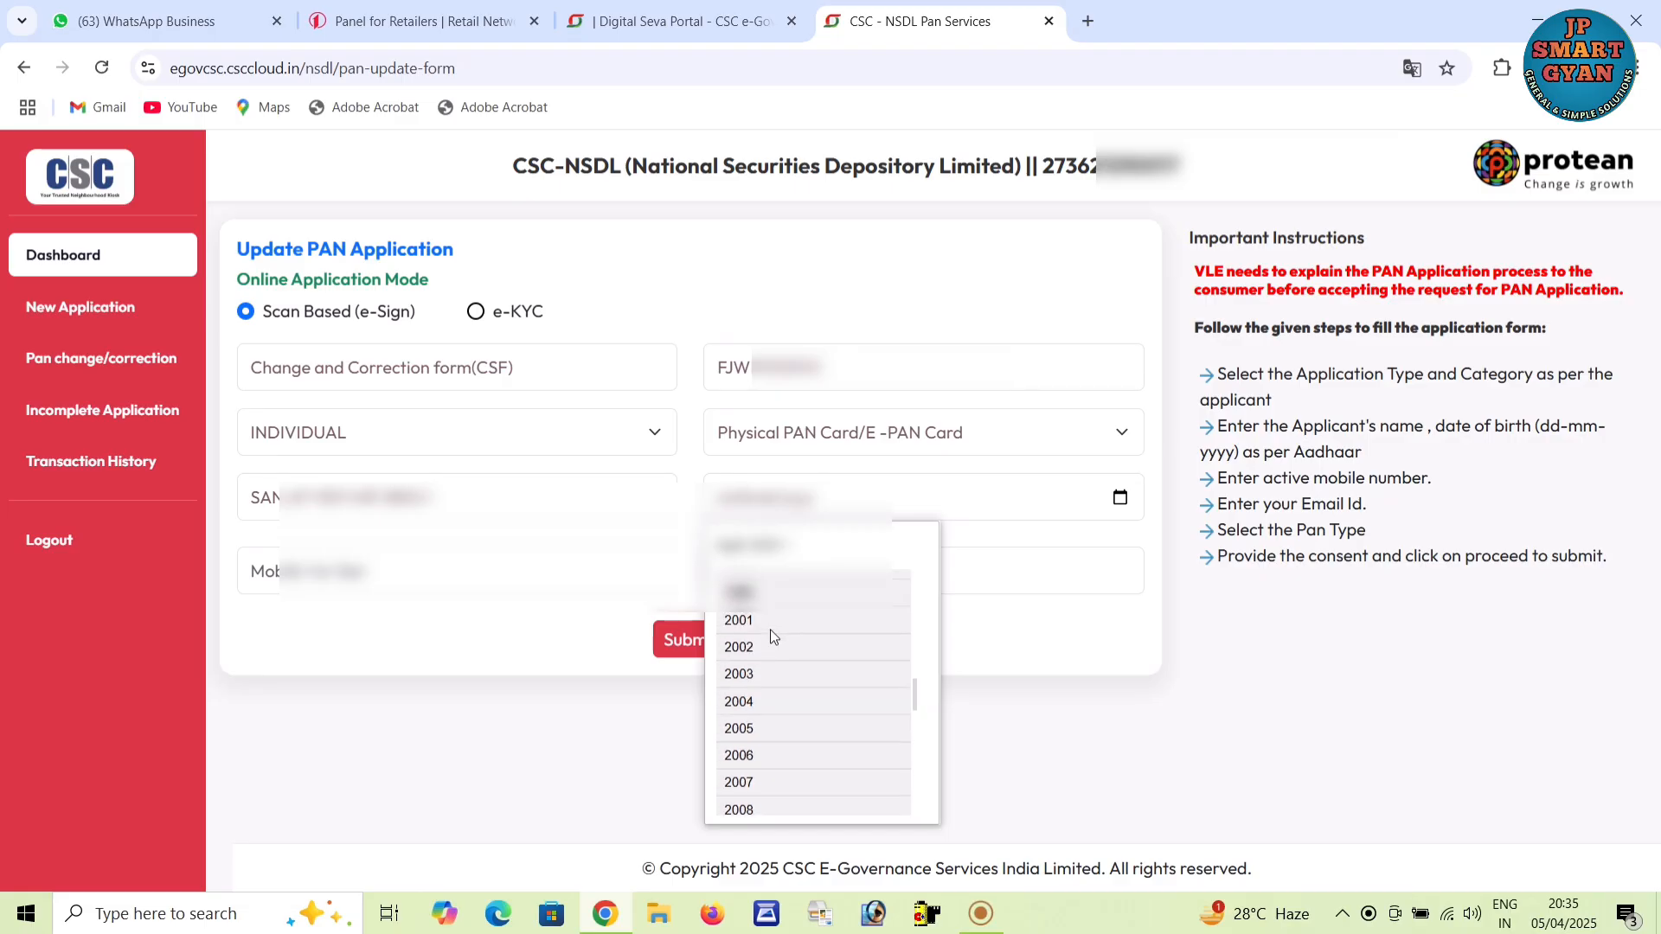
scroll(771, 630, up, 1)
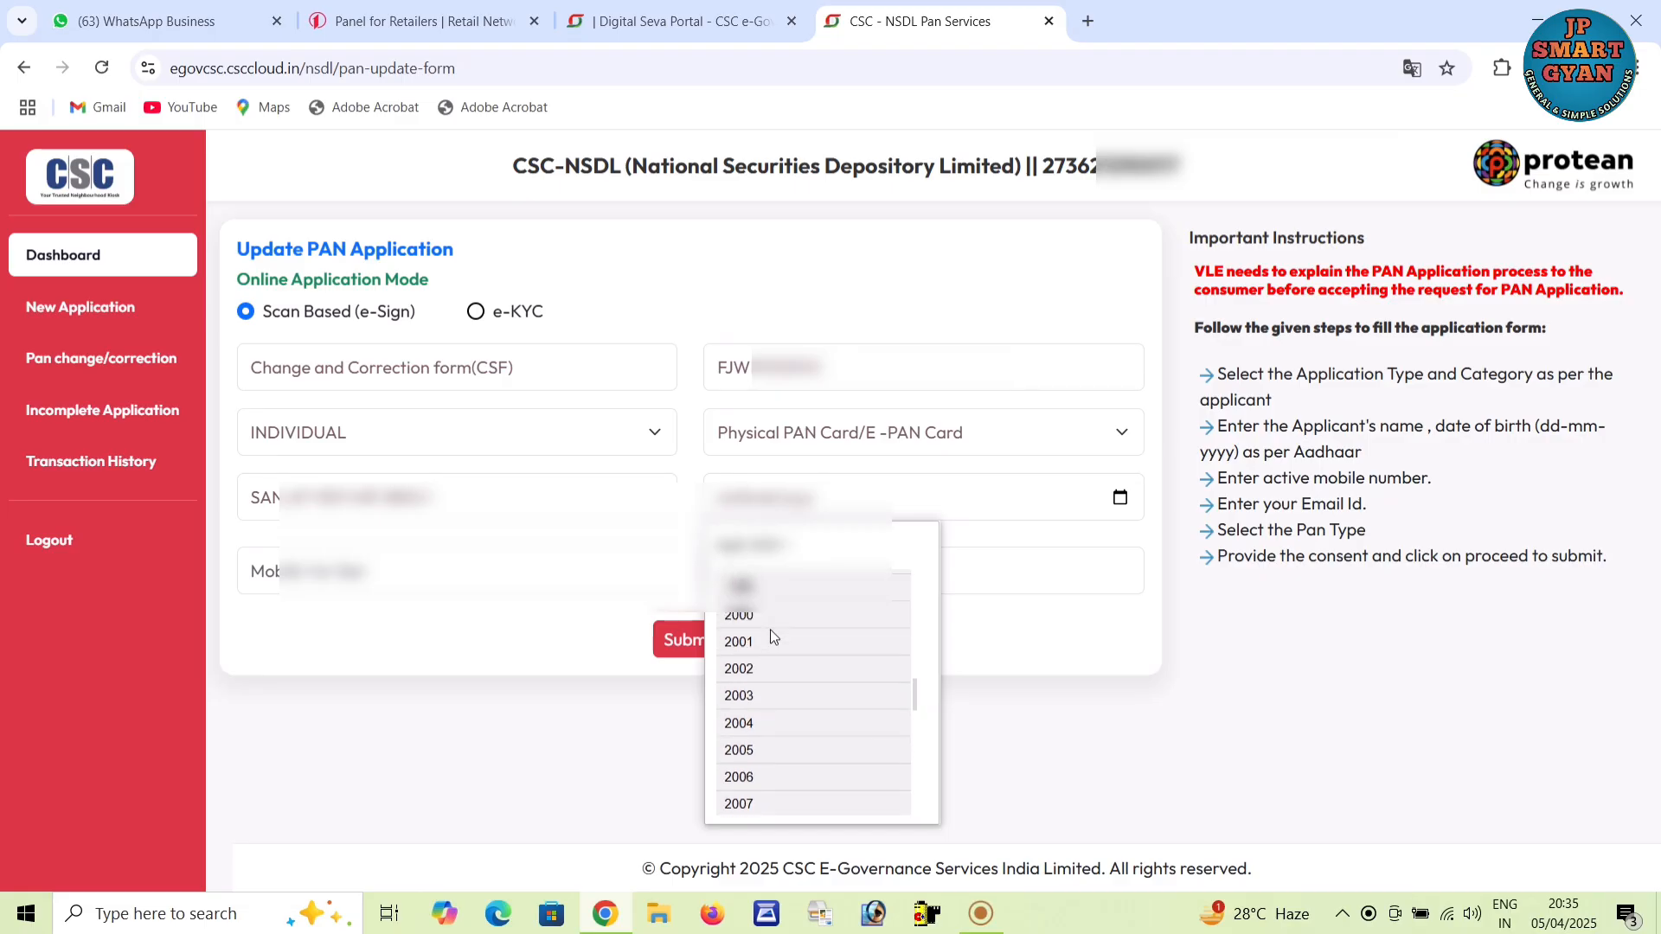
scroll(771, 632, up, 3)
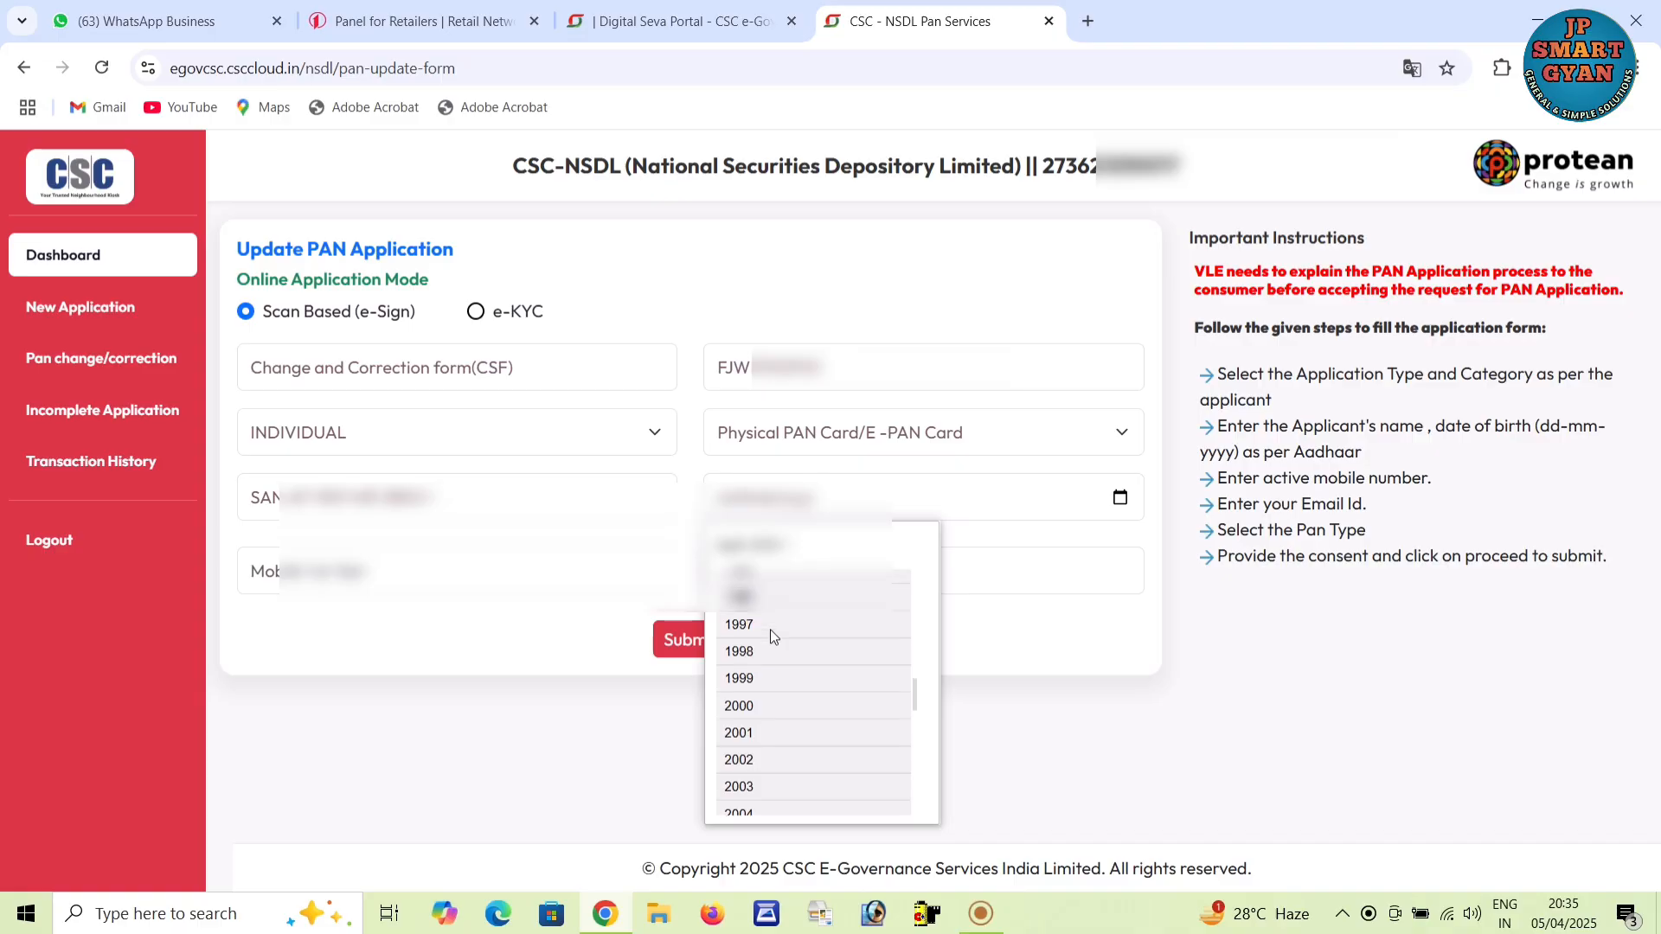
scroll(770, 630, up, 4)
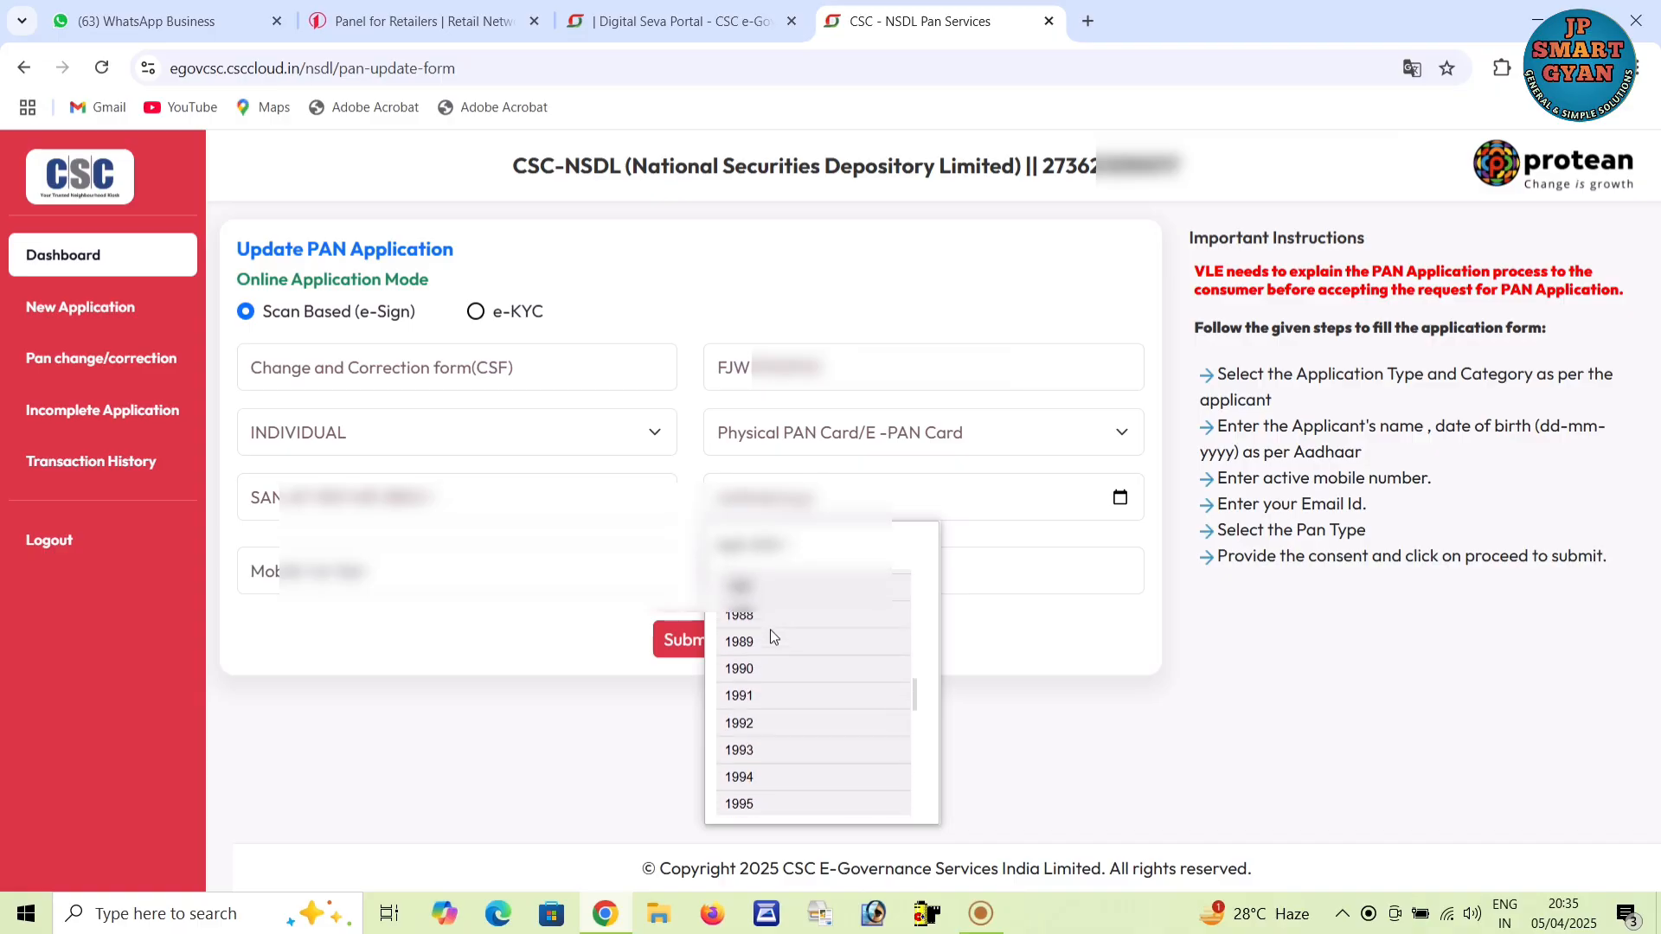
scroll(770, 637, up, 4)
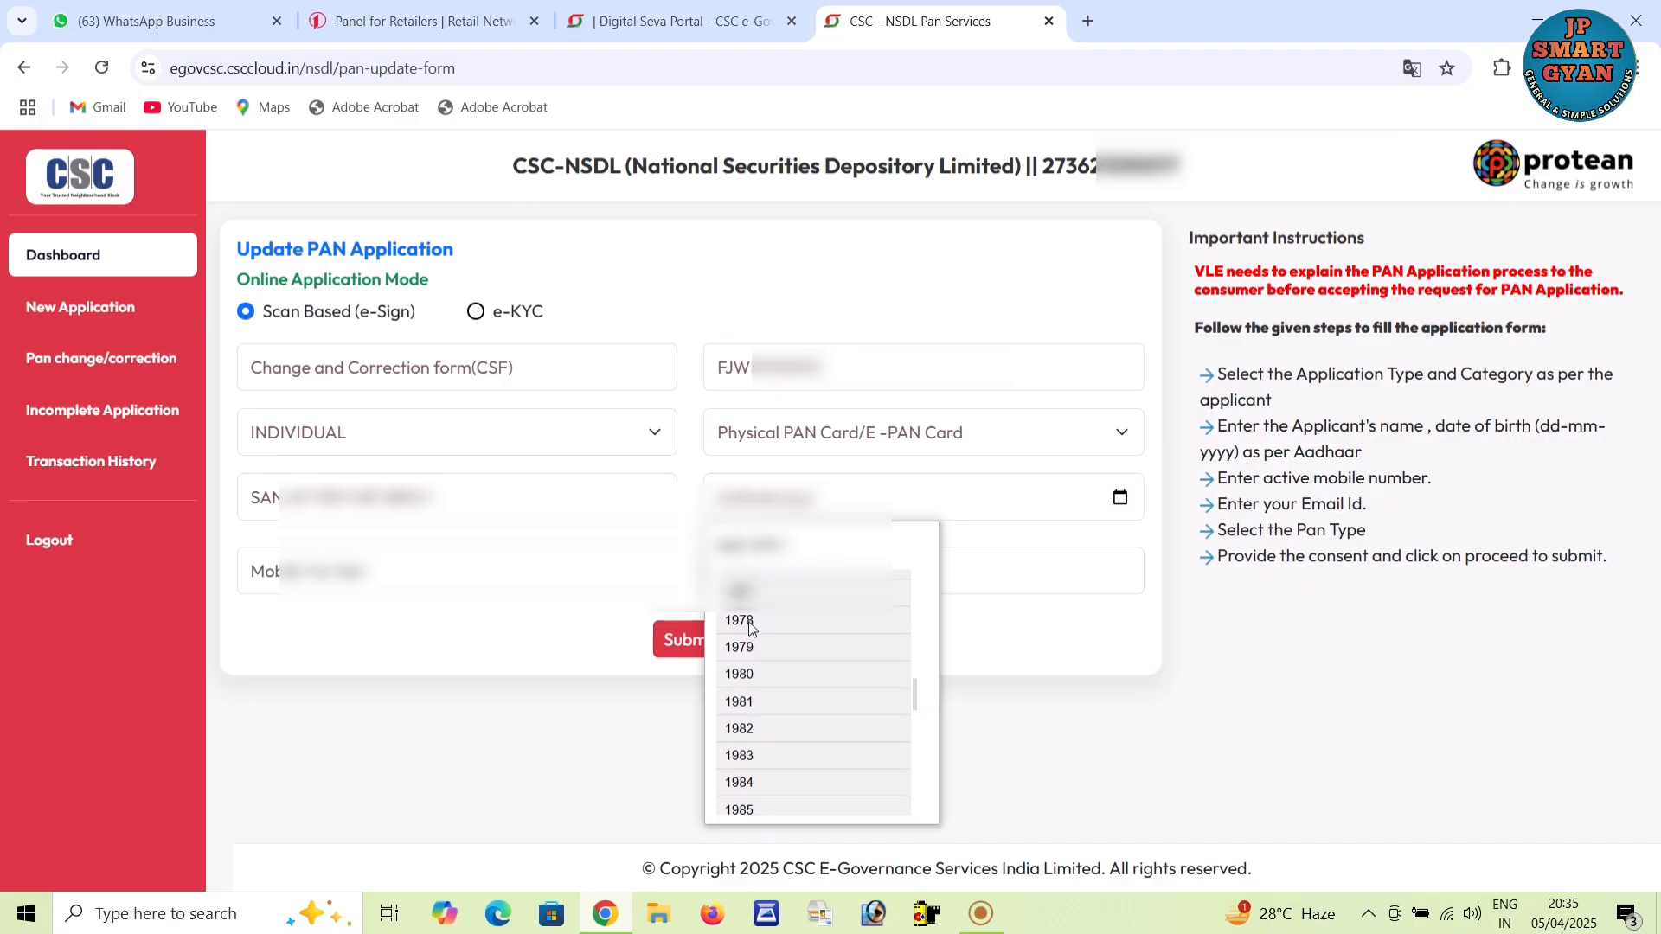
click(746, 627)
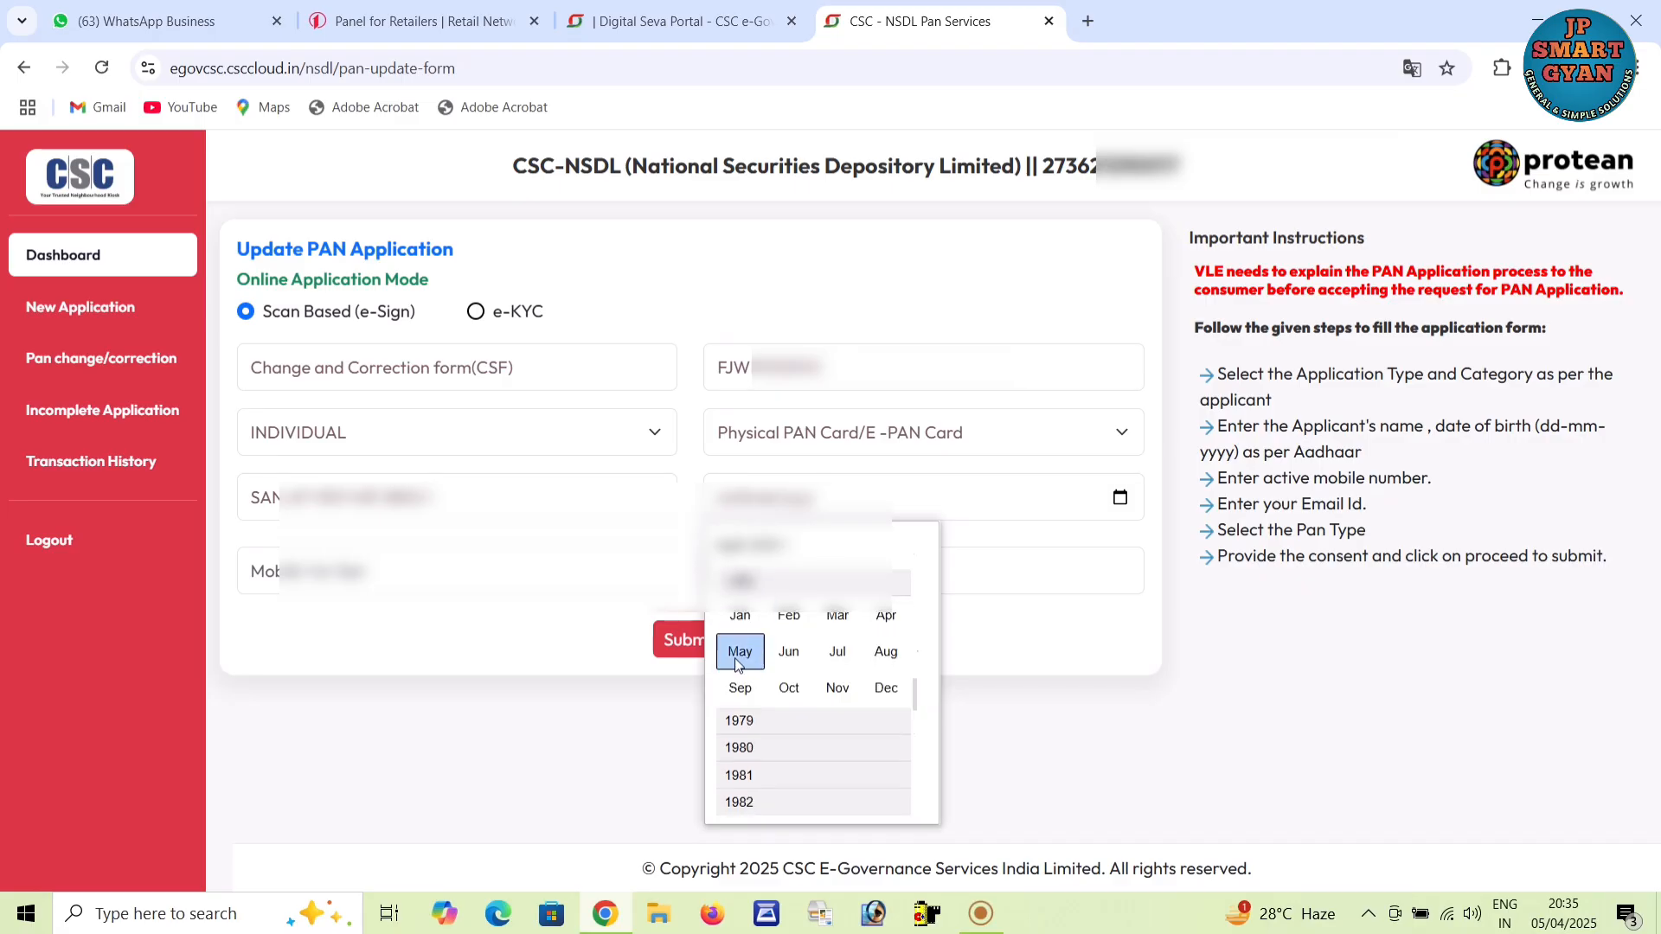
click(740, 653)
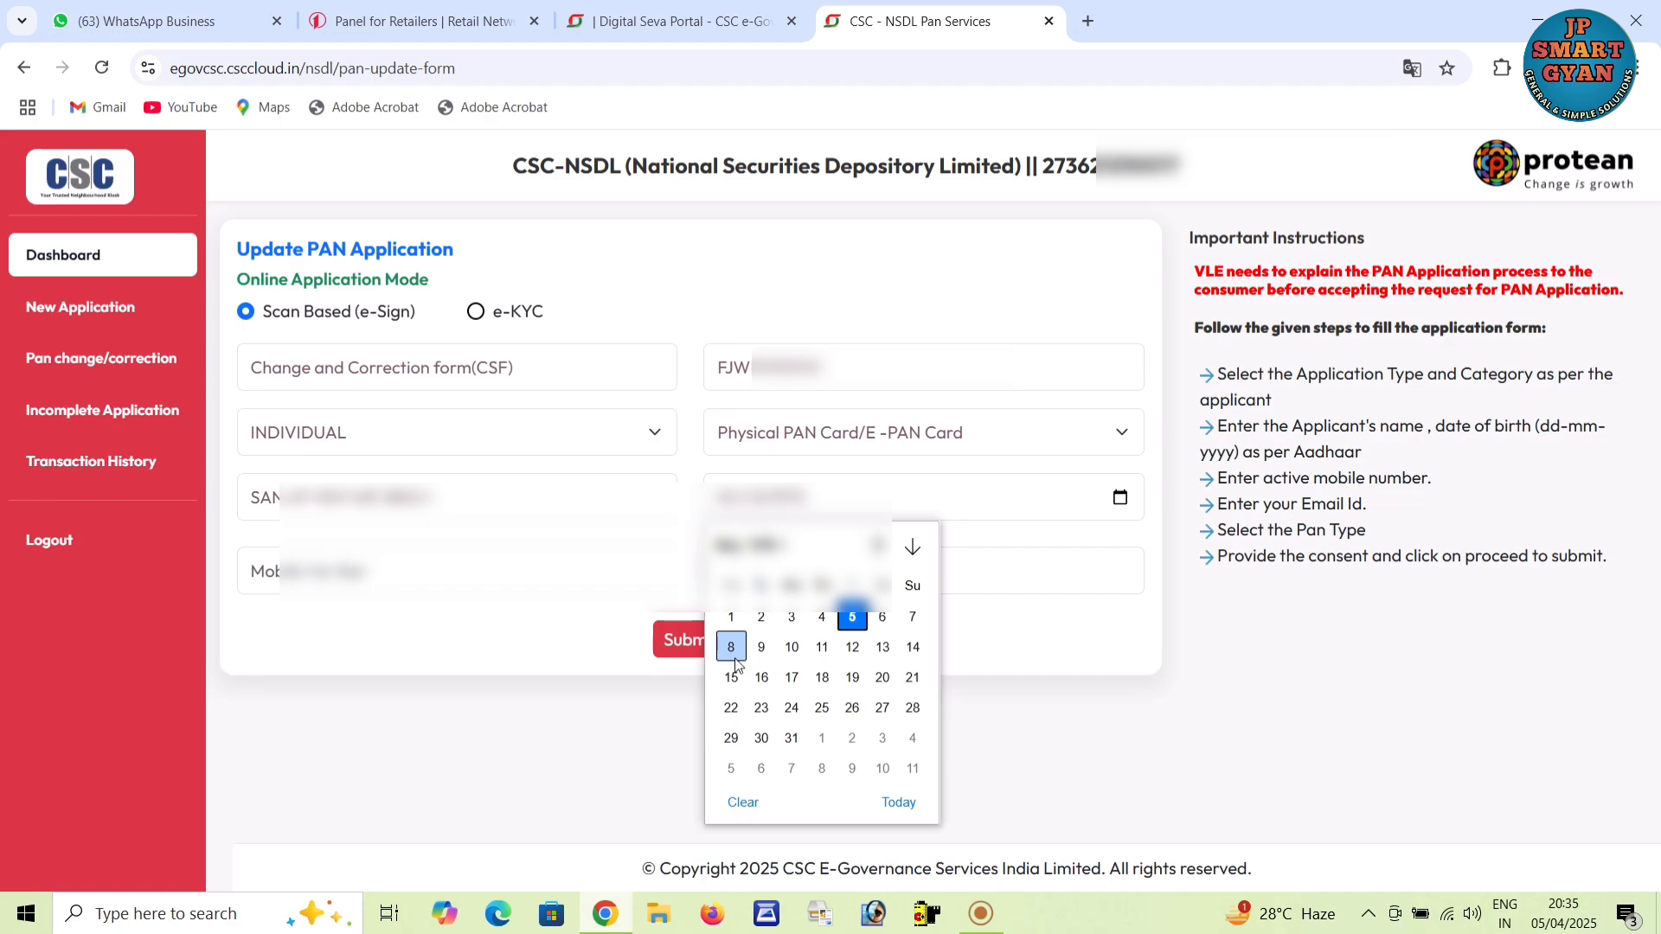
click(792, 708)
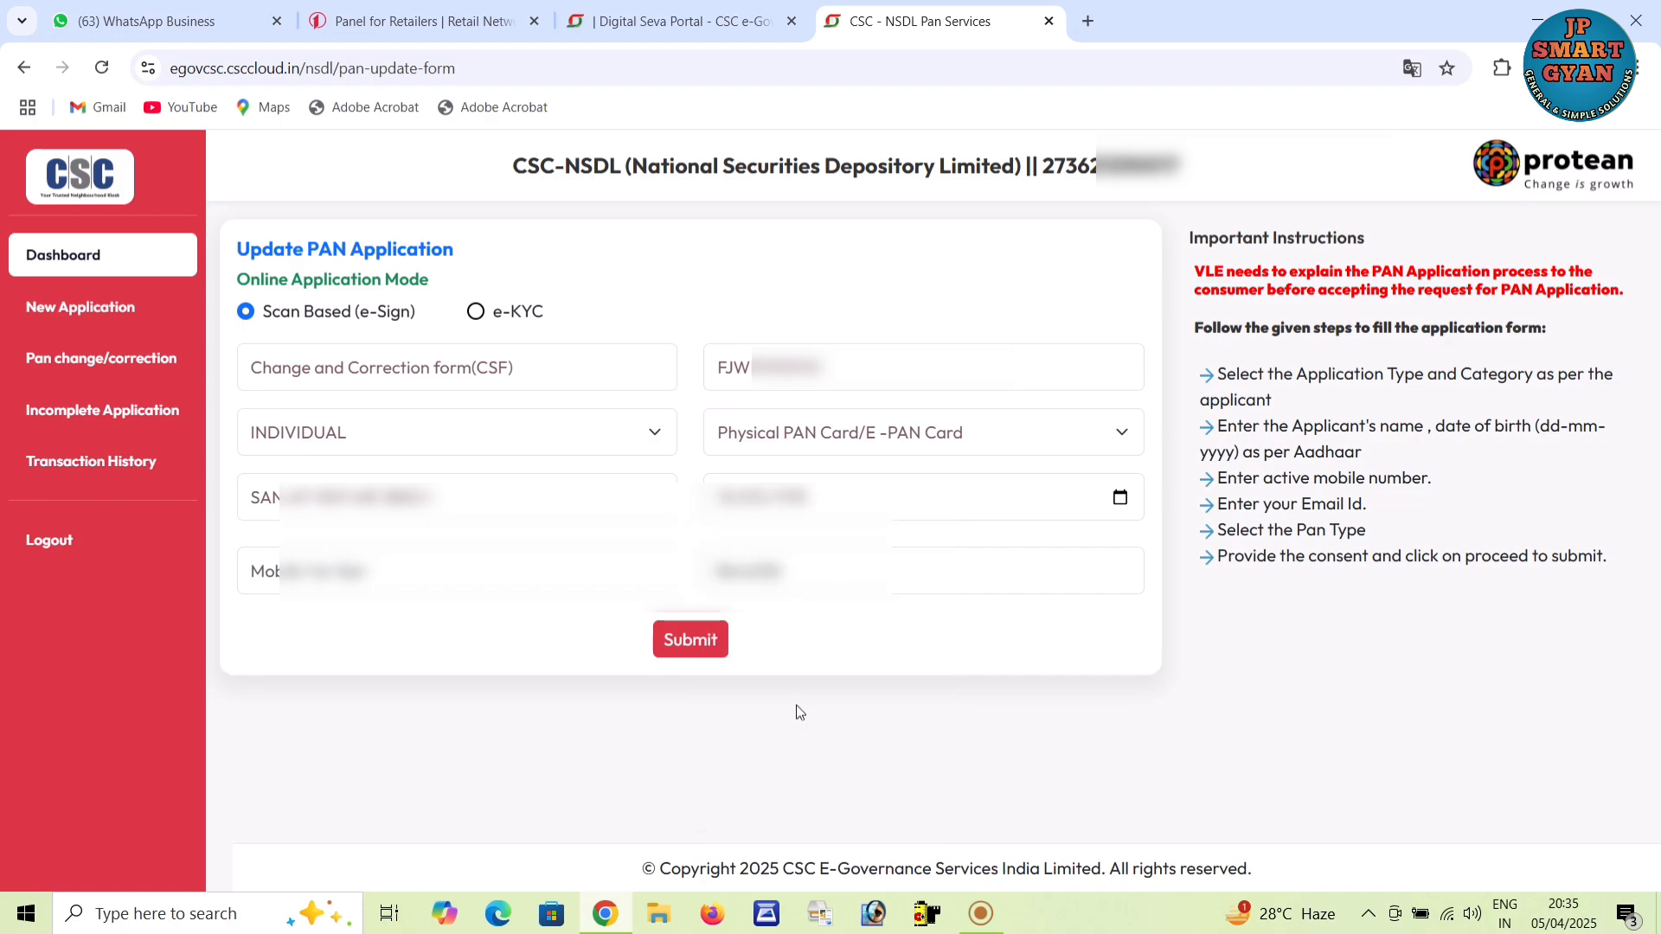
Enter the applicant's mobile number and e-mail address and submit the Update PAN Application form
click(252, 571)
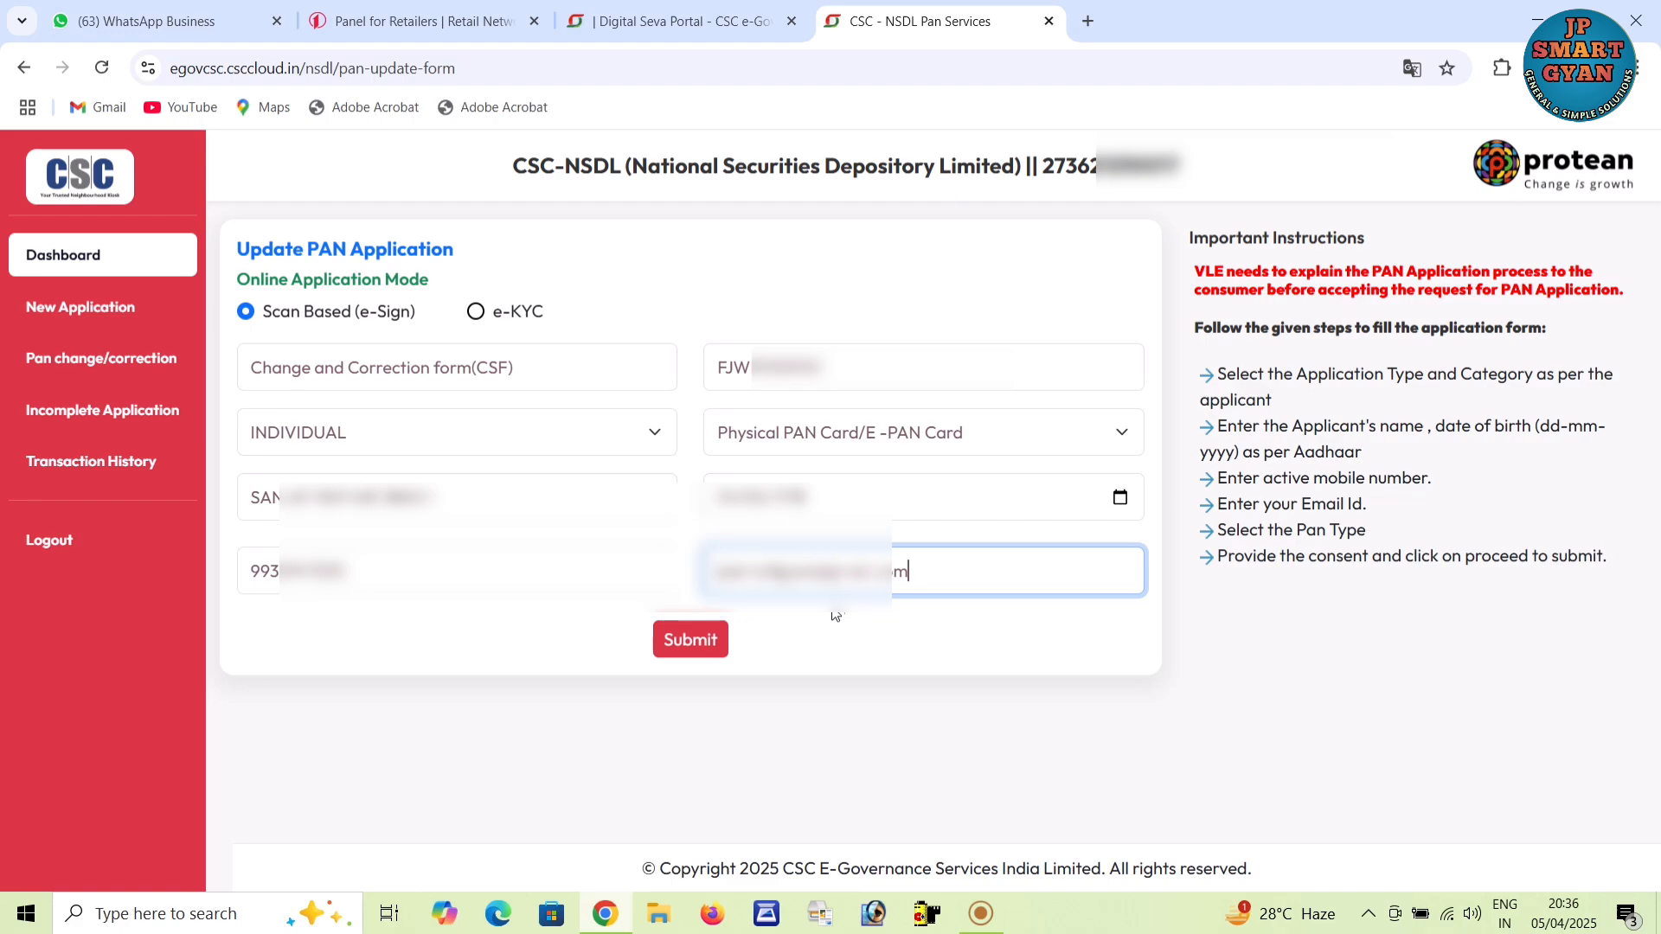
click(690, 644)
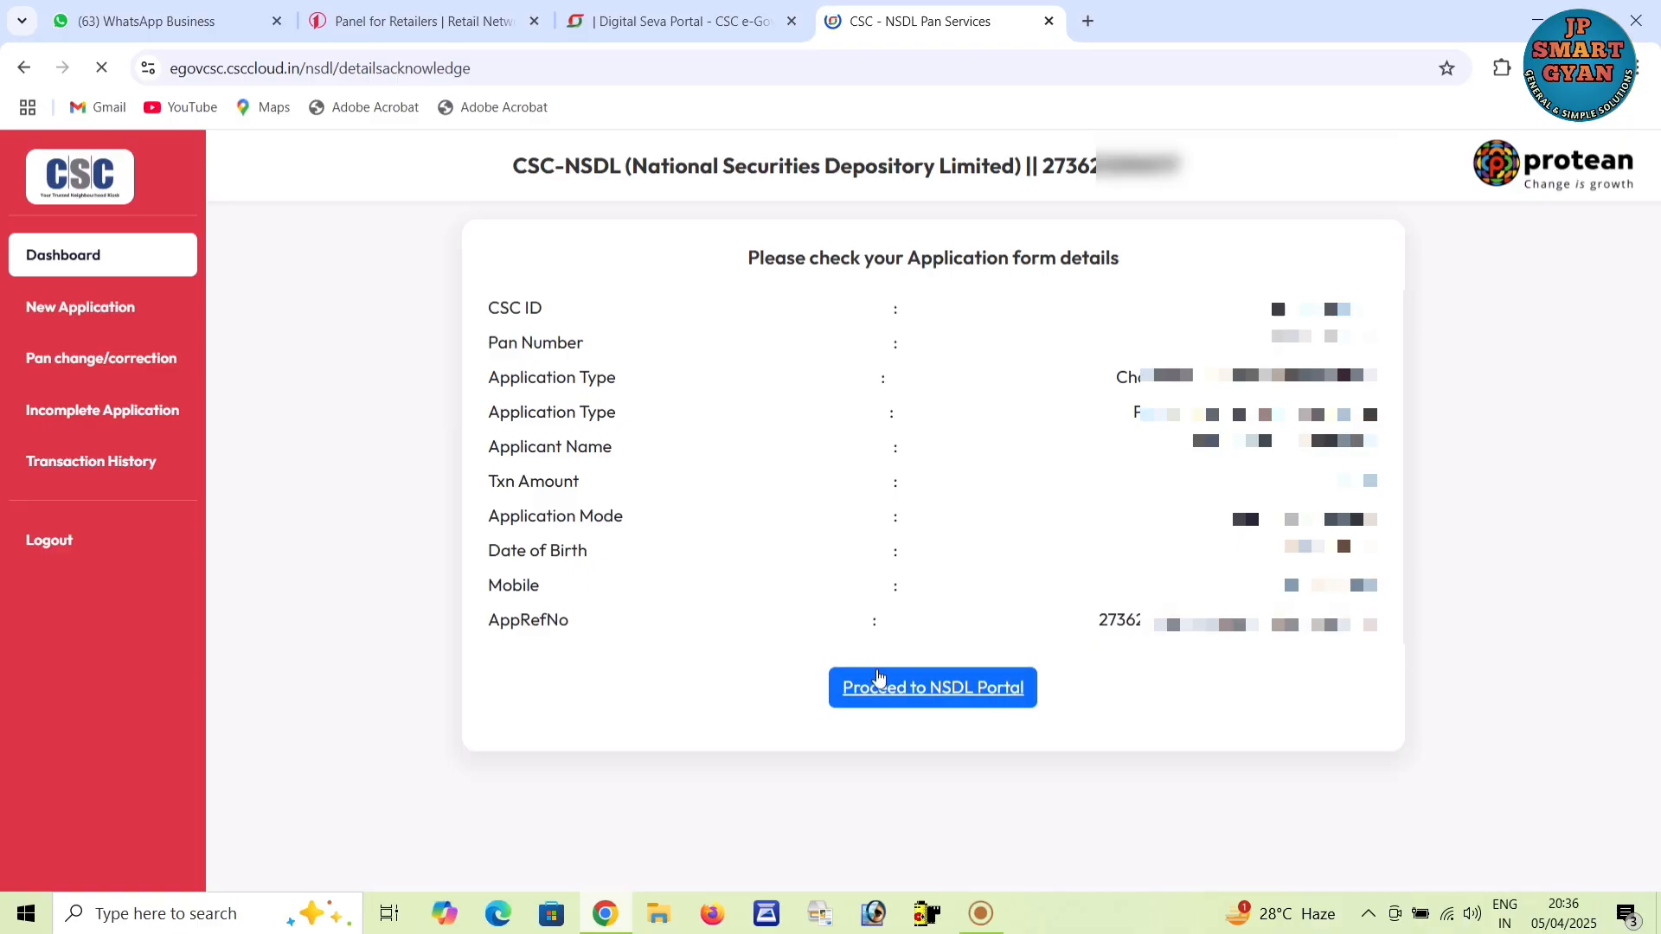
Proceed from the application details to the NSDL portal and agree to the location monitoring notice
click(908, 699)
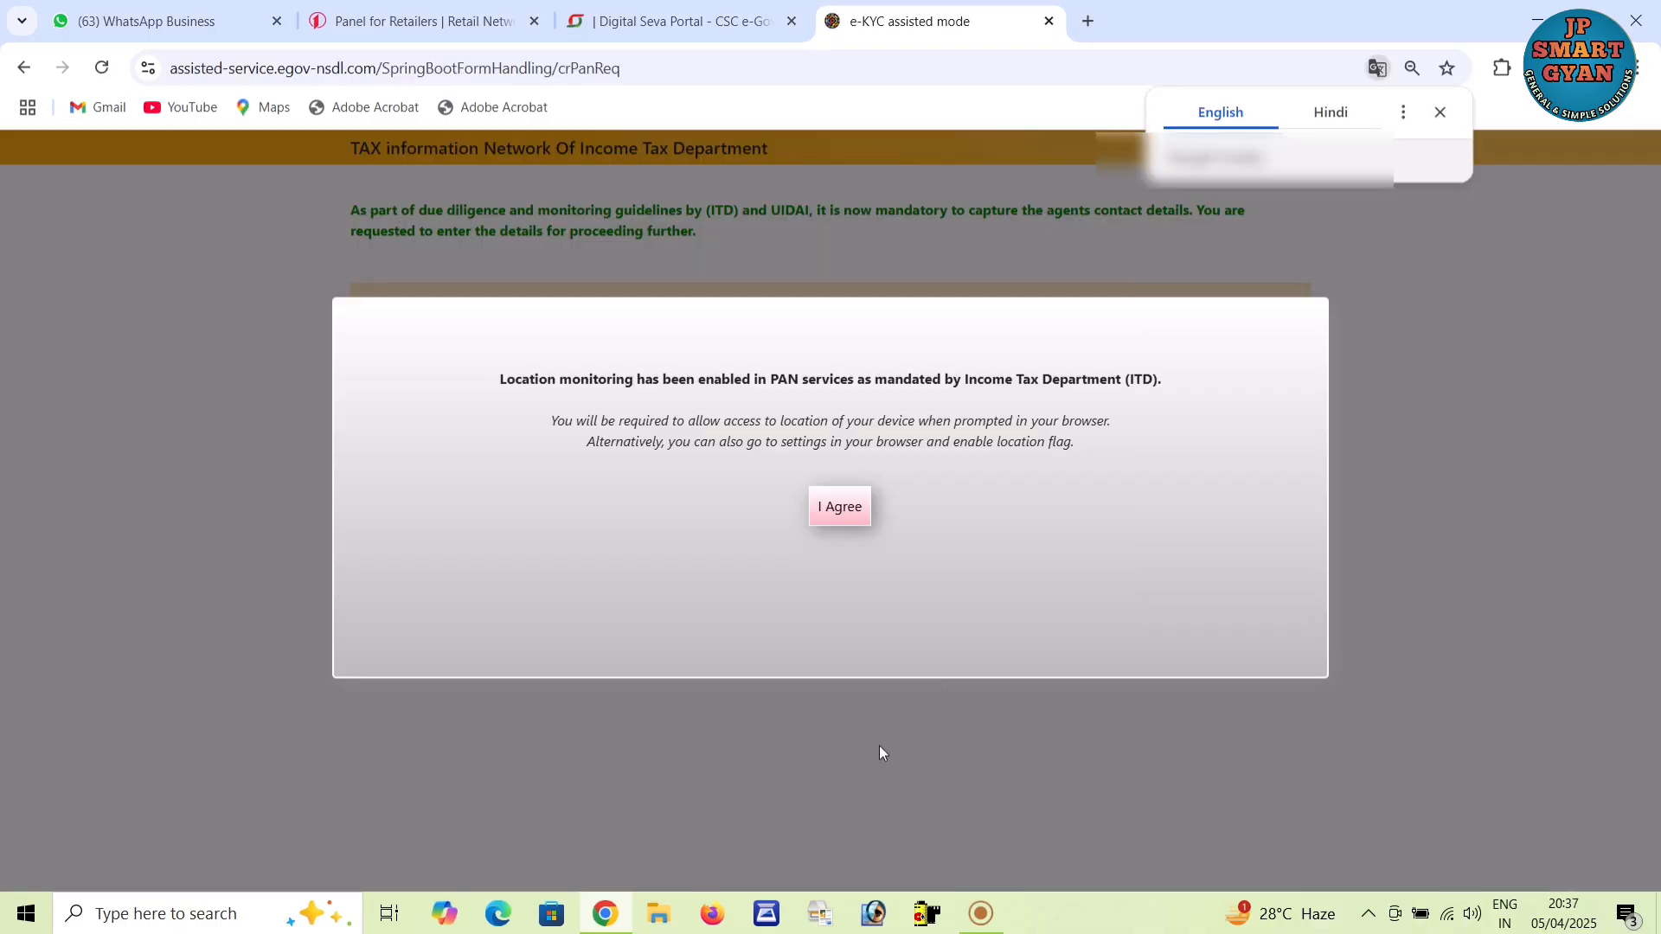
click(837, 509)
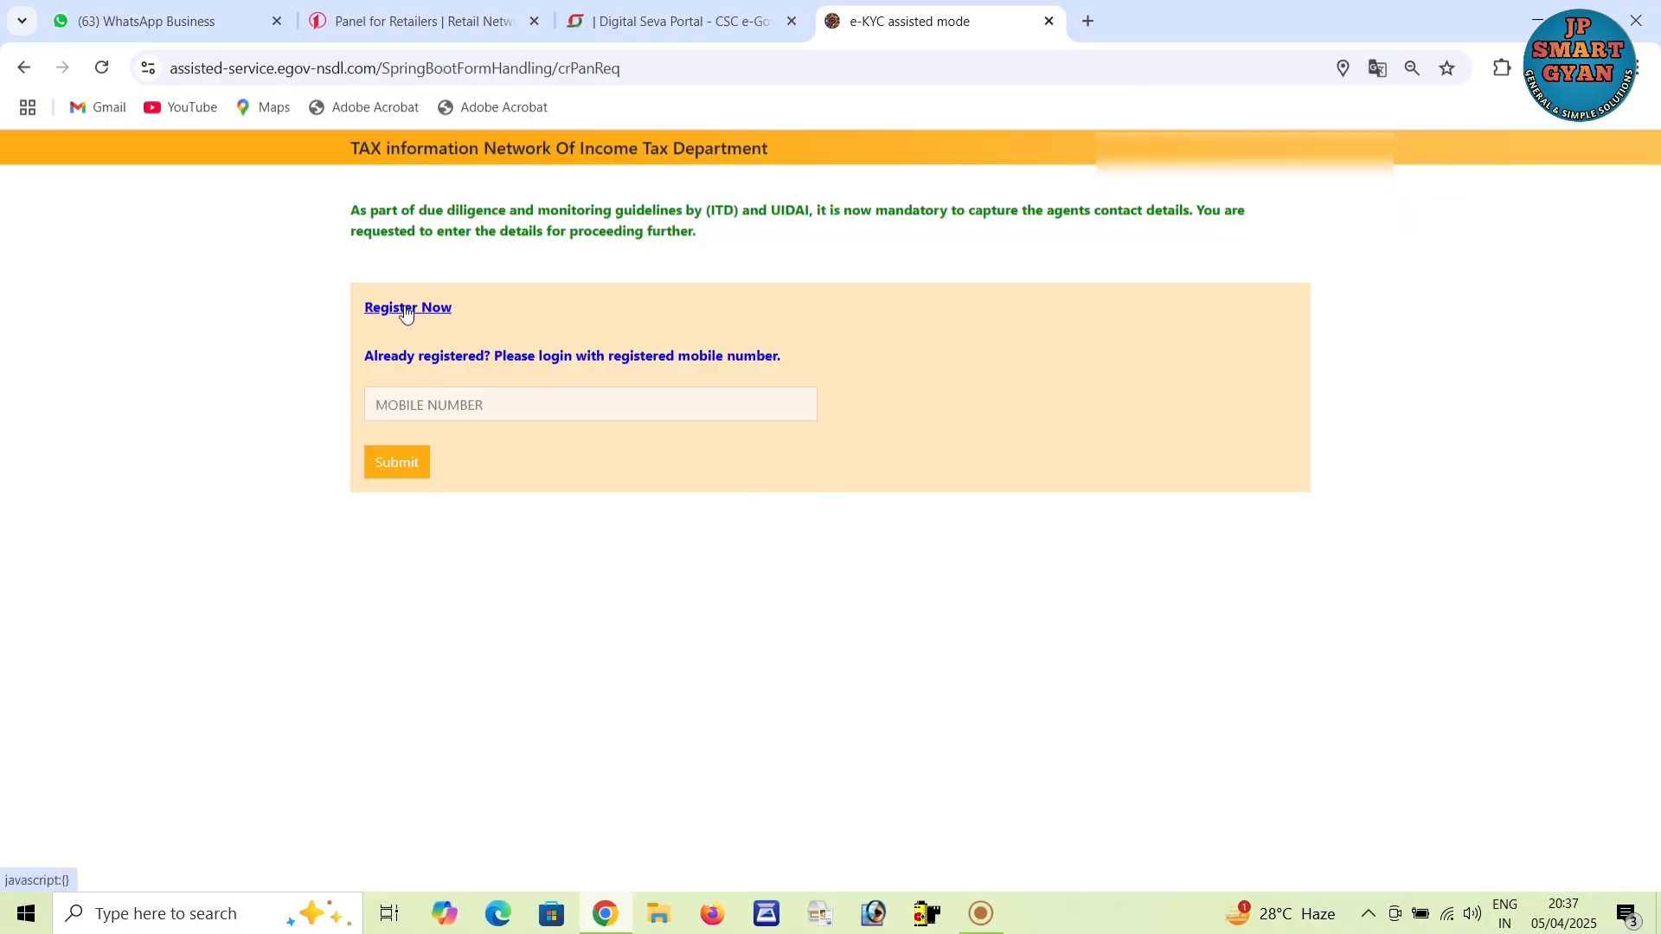
Open the agent registration form, look over its user name, mobile number and e-mail fields, and return to the login page
key(ctrl+plus)
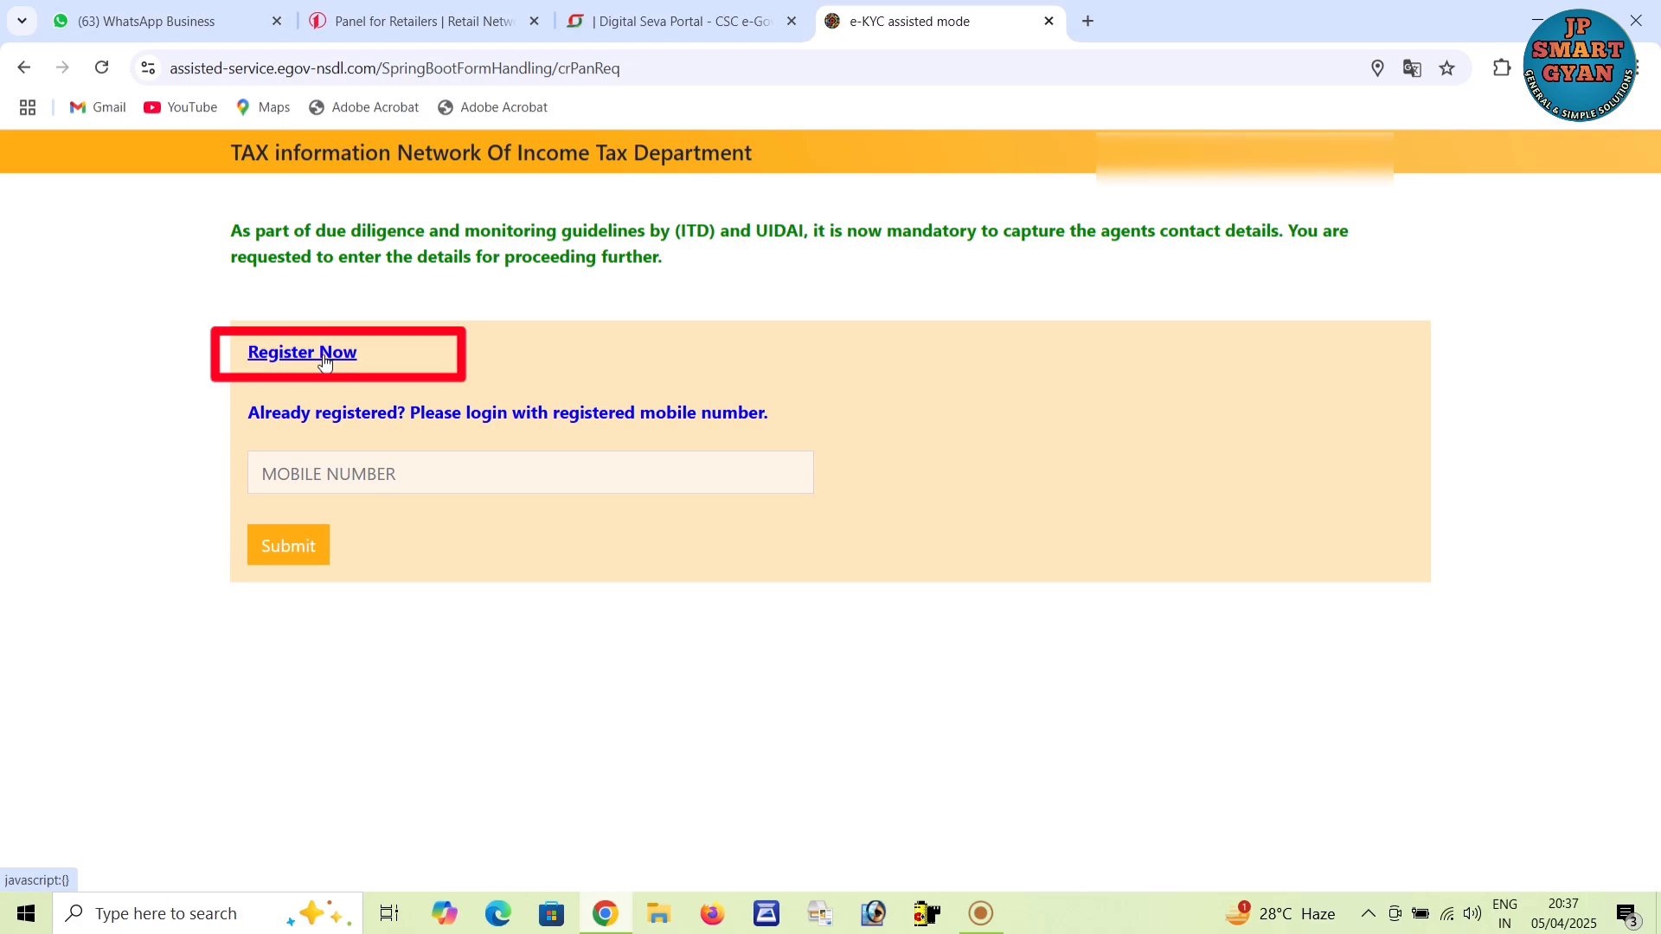
click(322, 353)
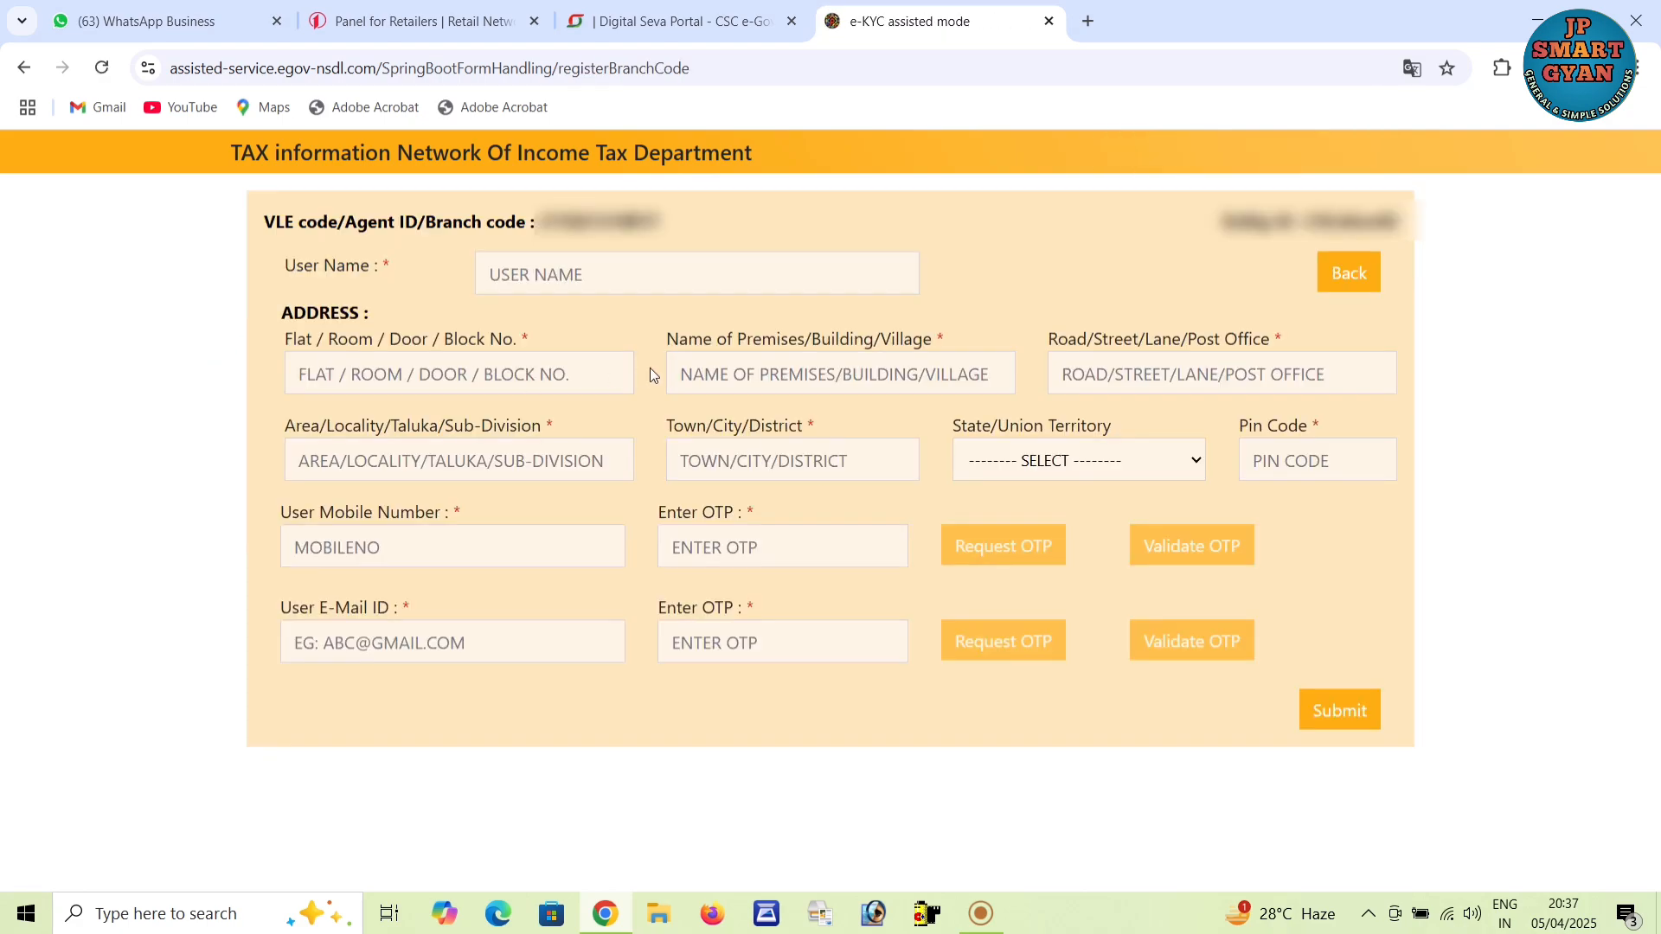
click(591, 273)
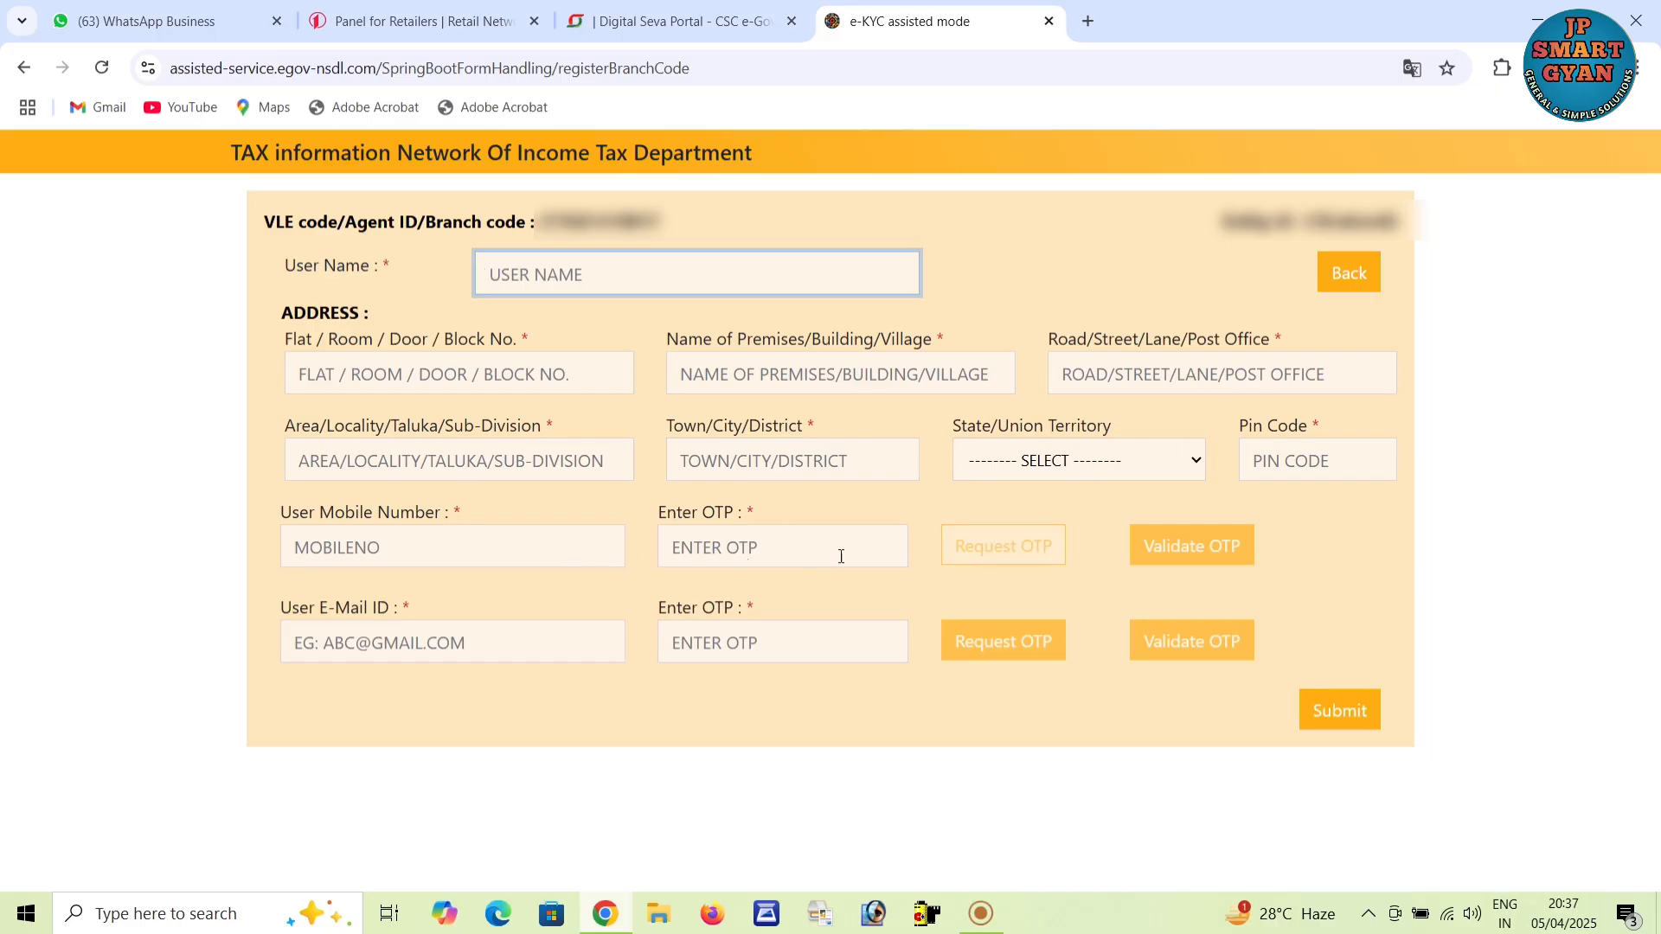
click(464, 548)
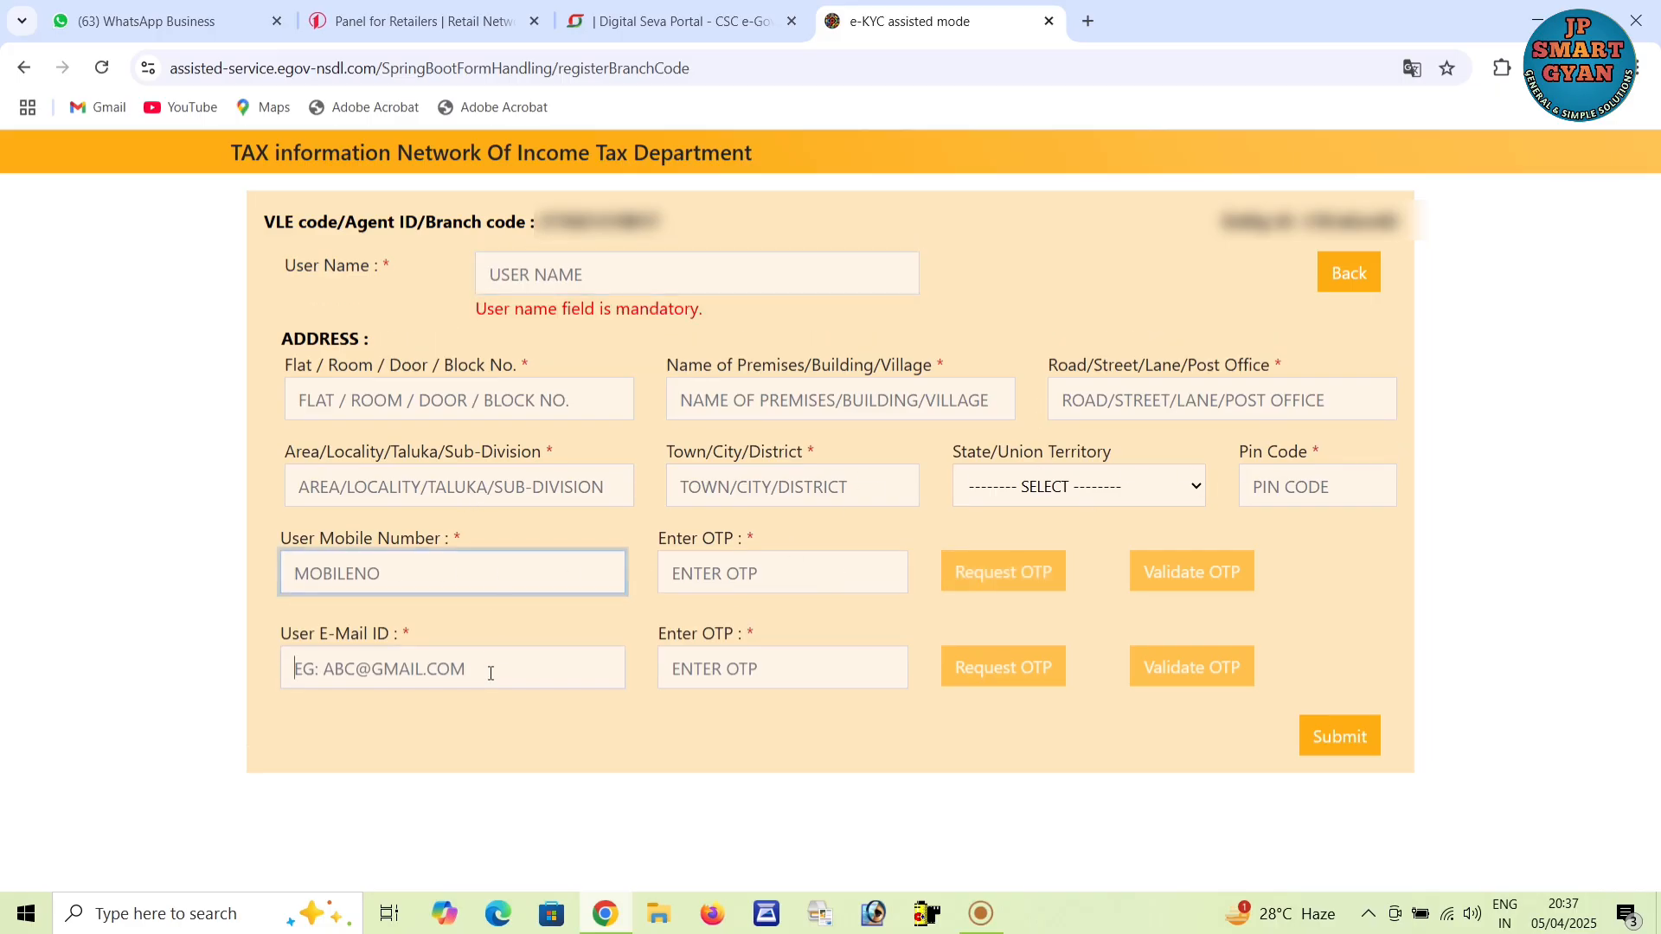
click(522, 671)
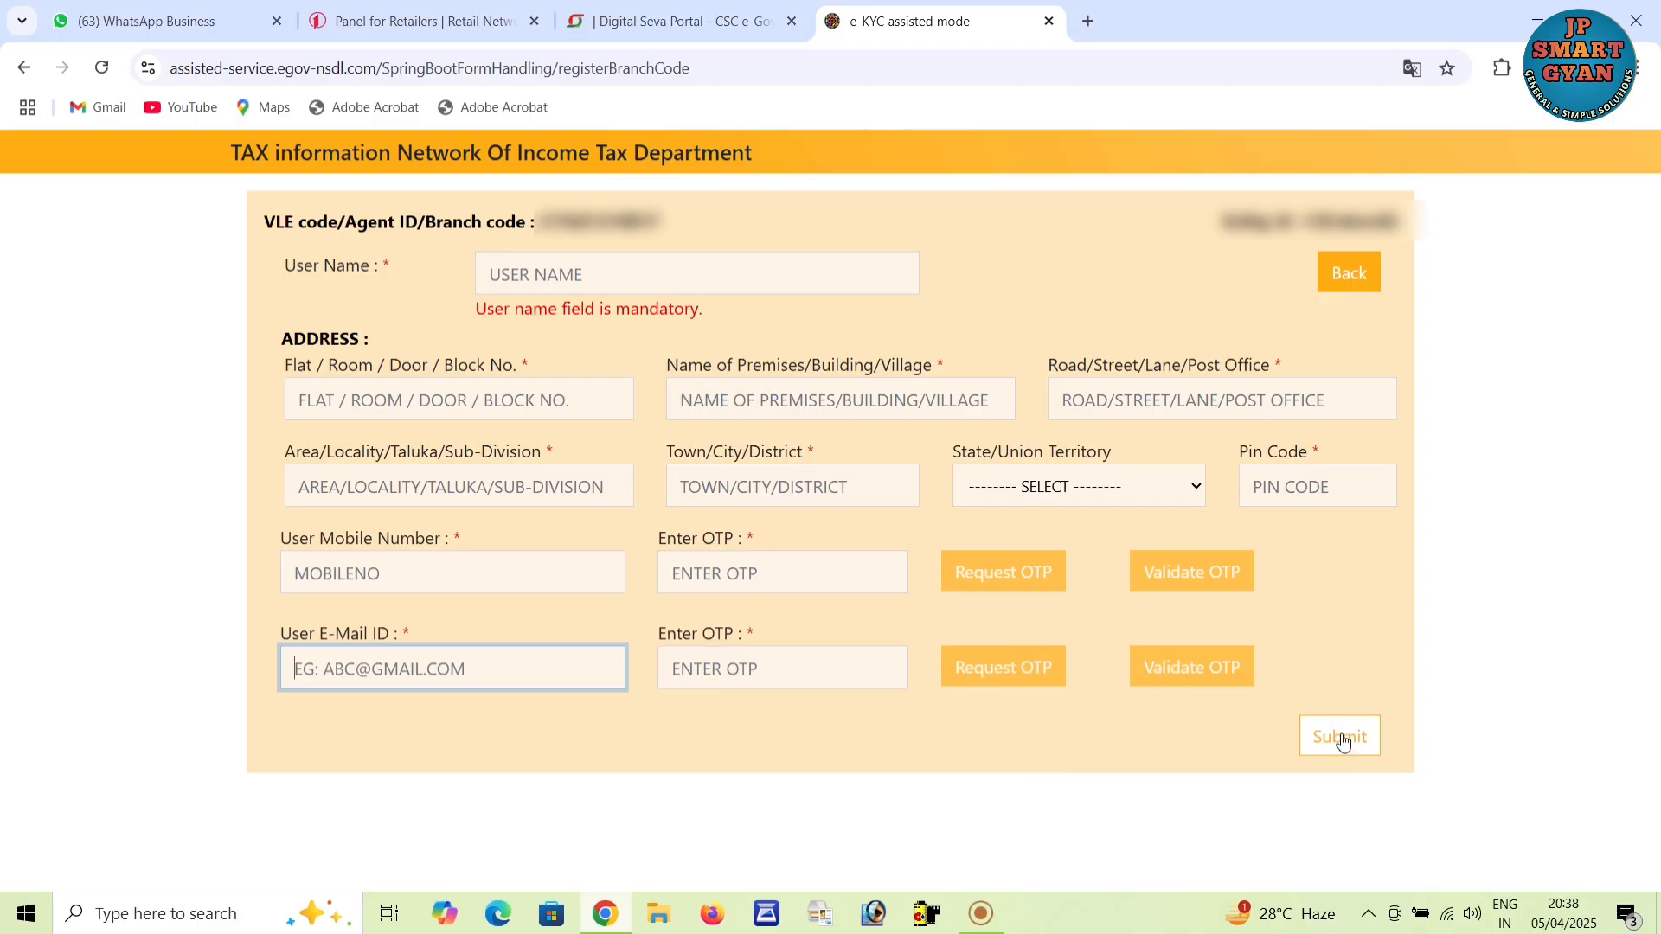
click(1351, 275)
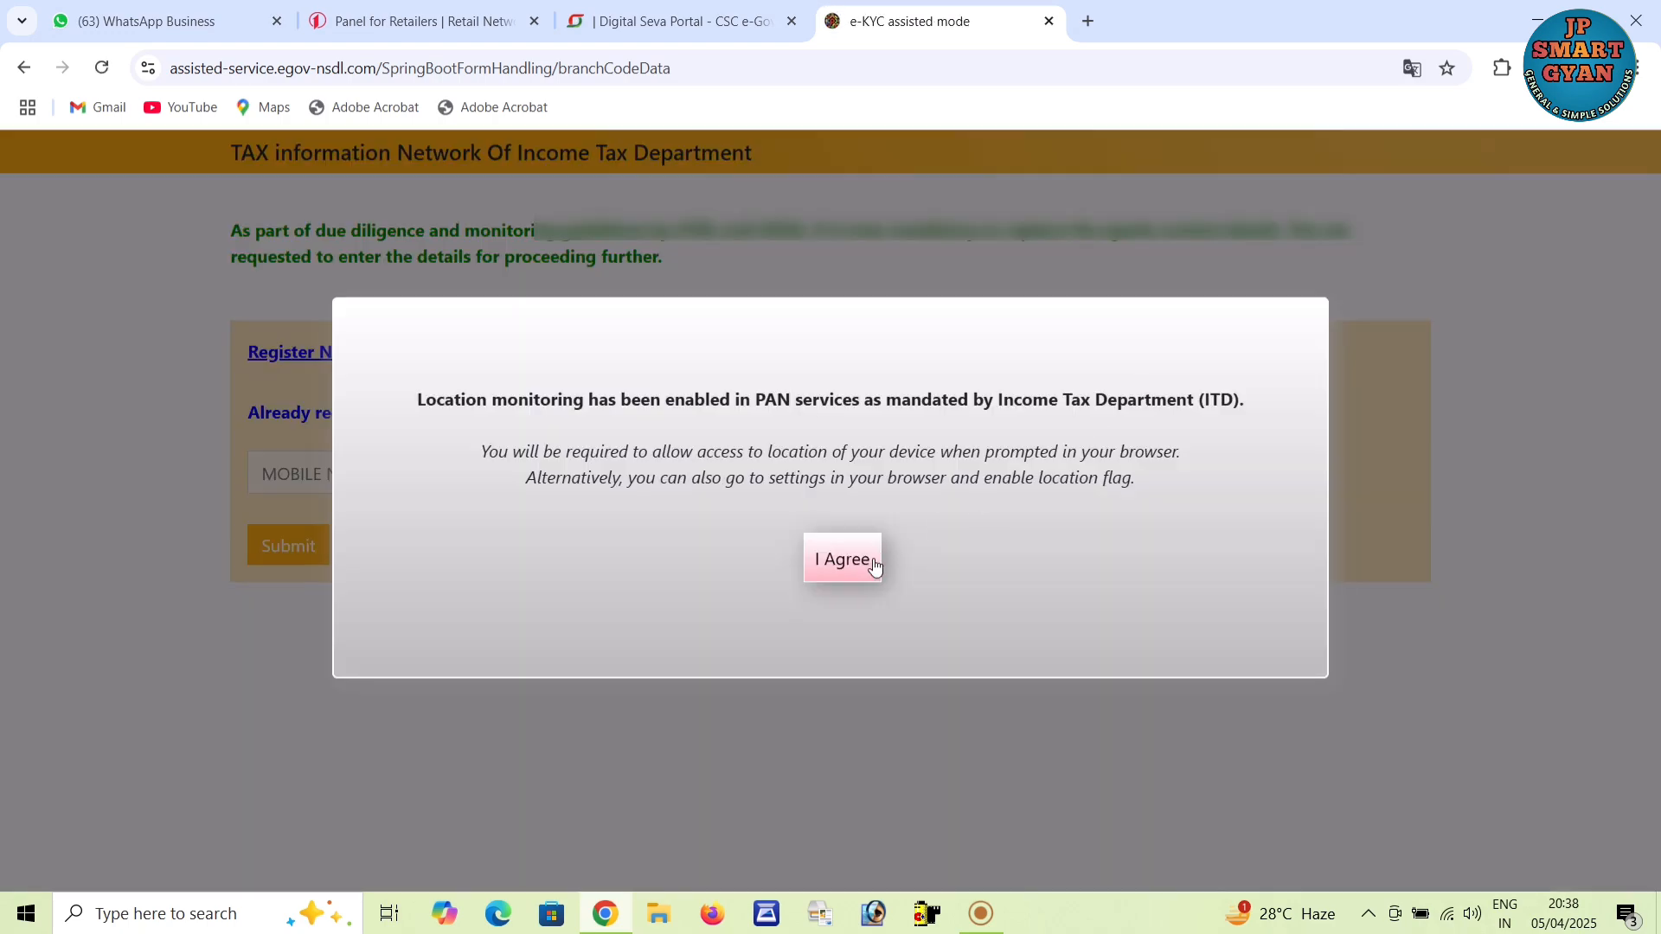
Agree to the location monitoring notice and submit the agent's registered mobile number to log in
click(870, 562)
click(412, 475)
text(9)
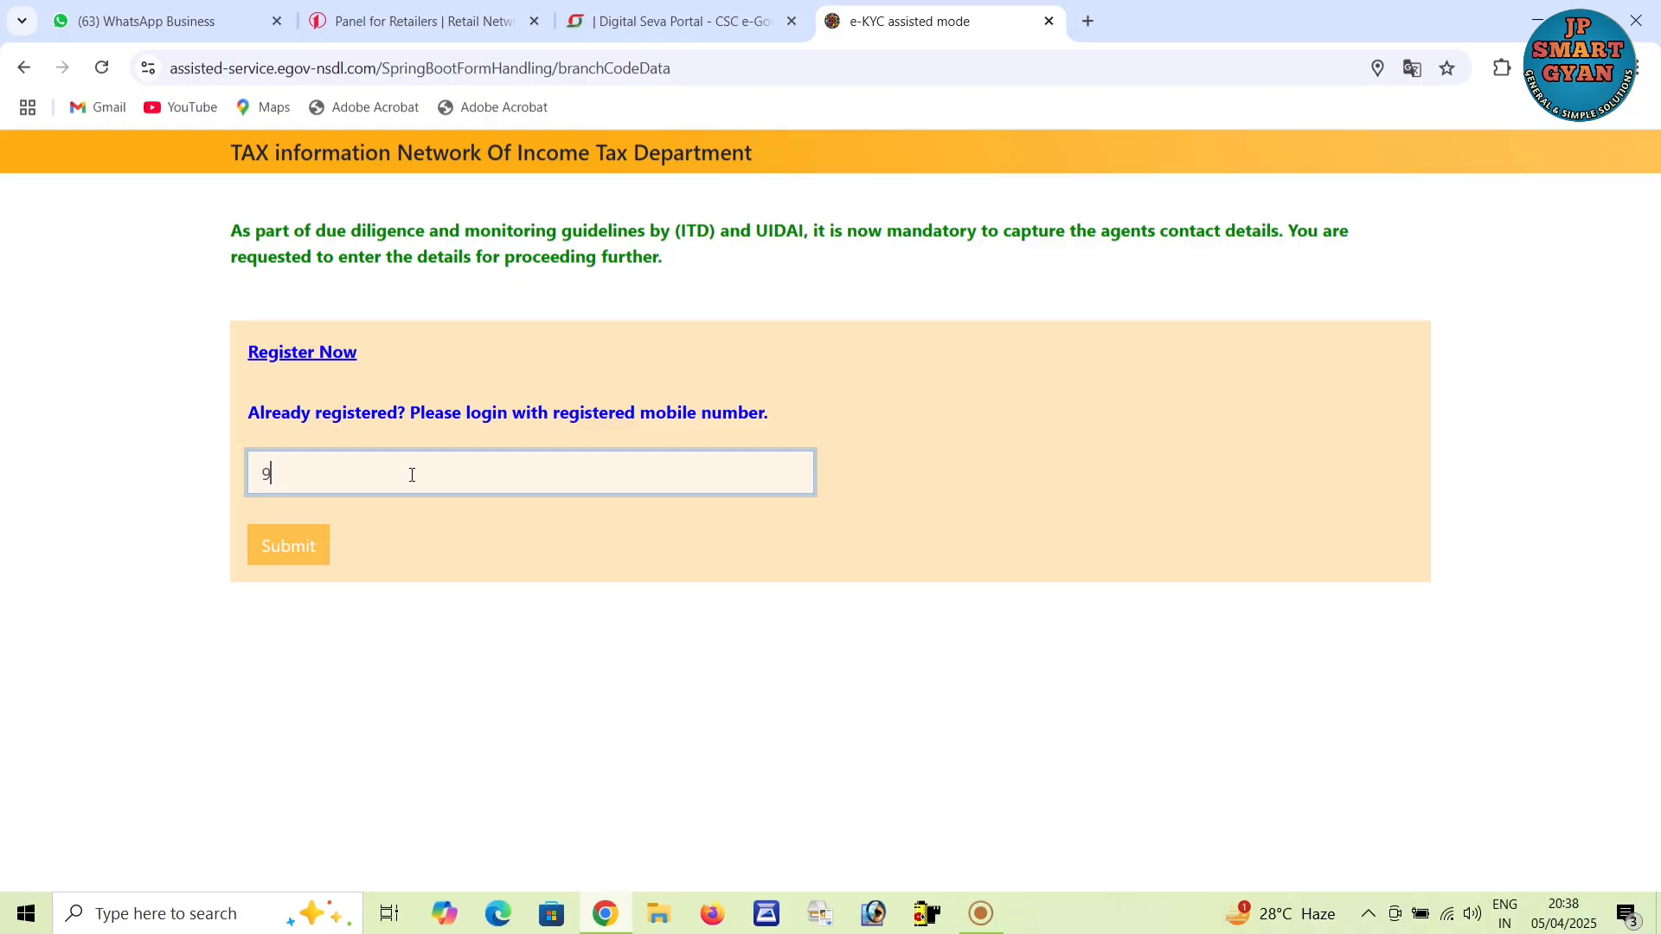
text(919)
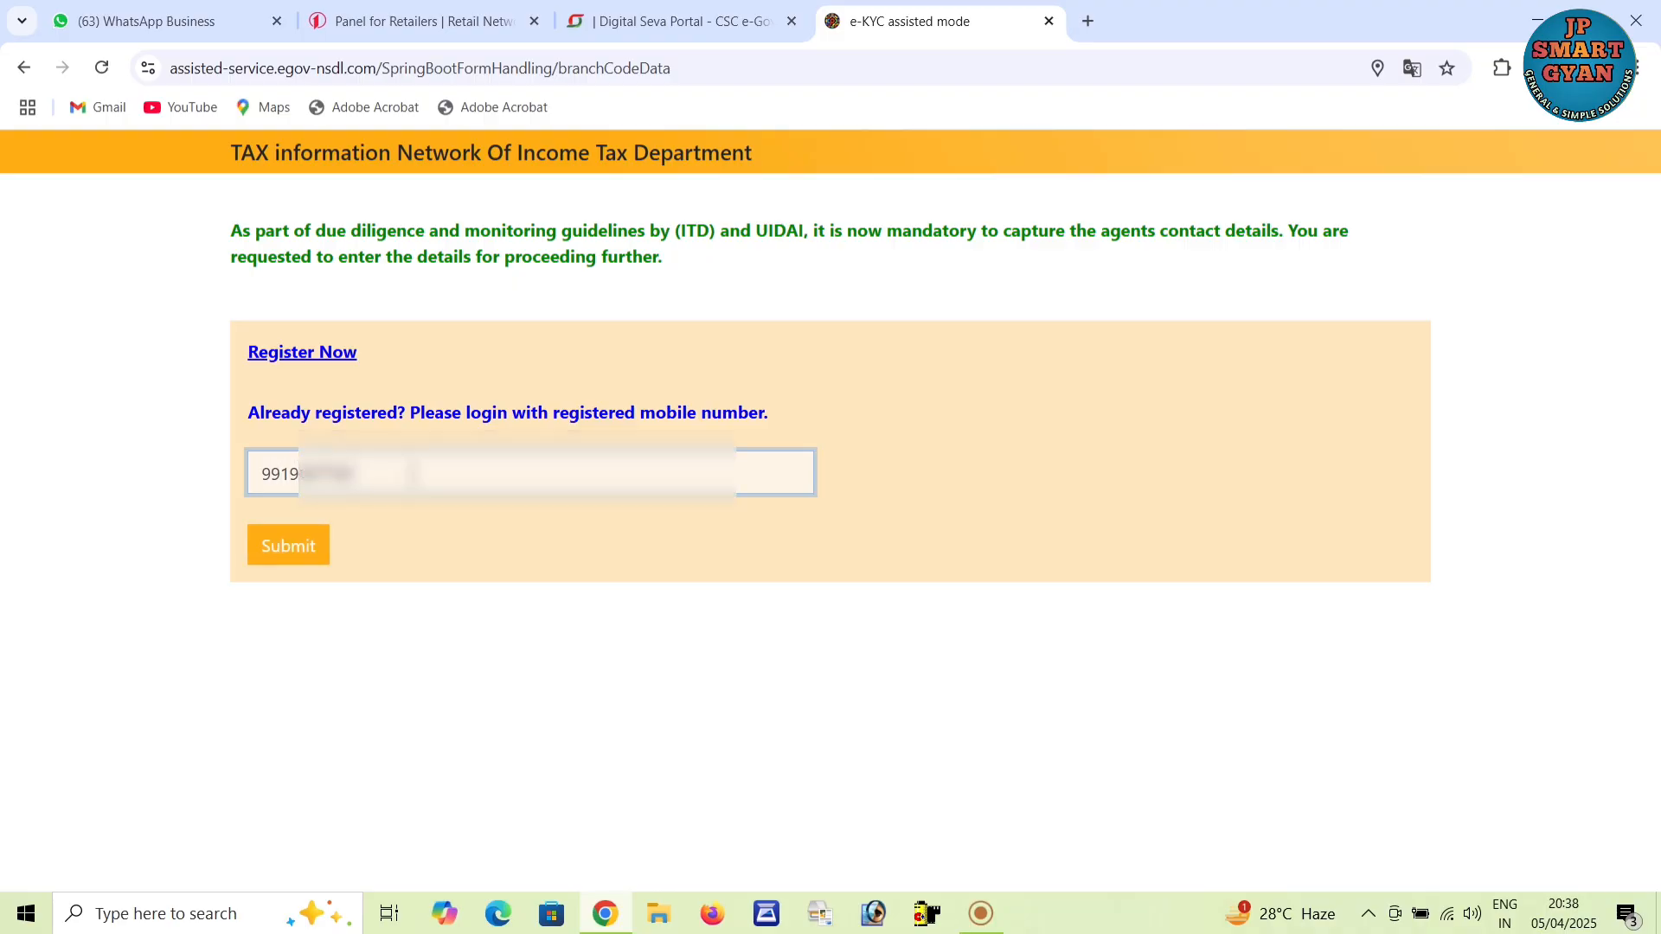
click(289, 547)
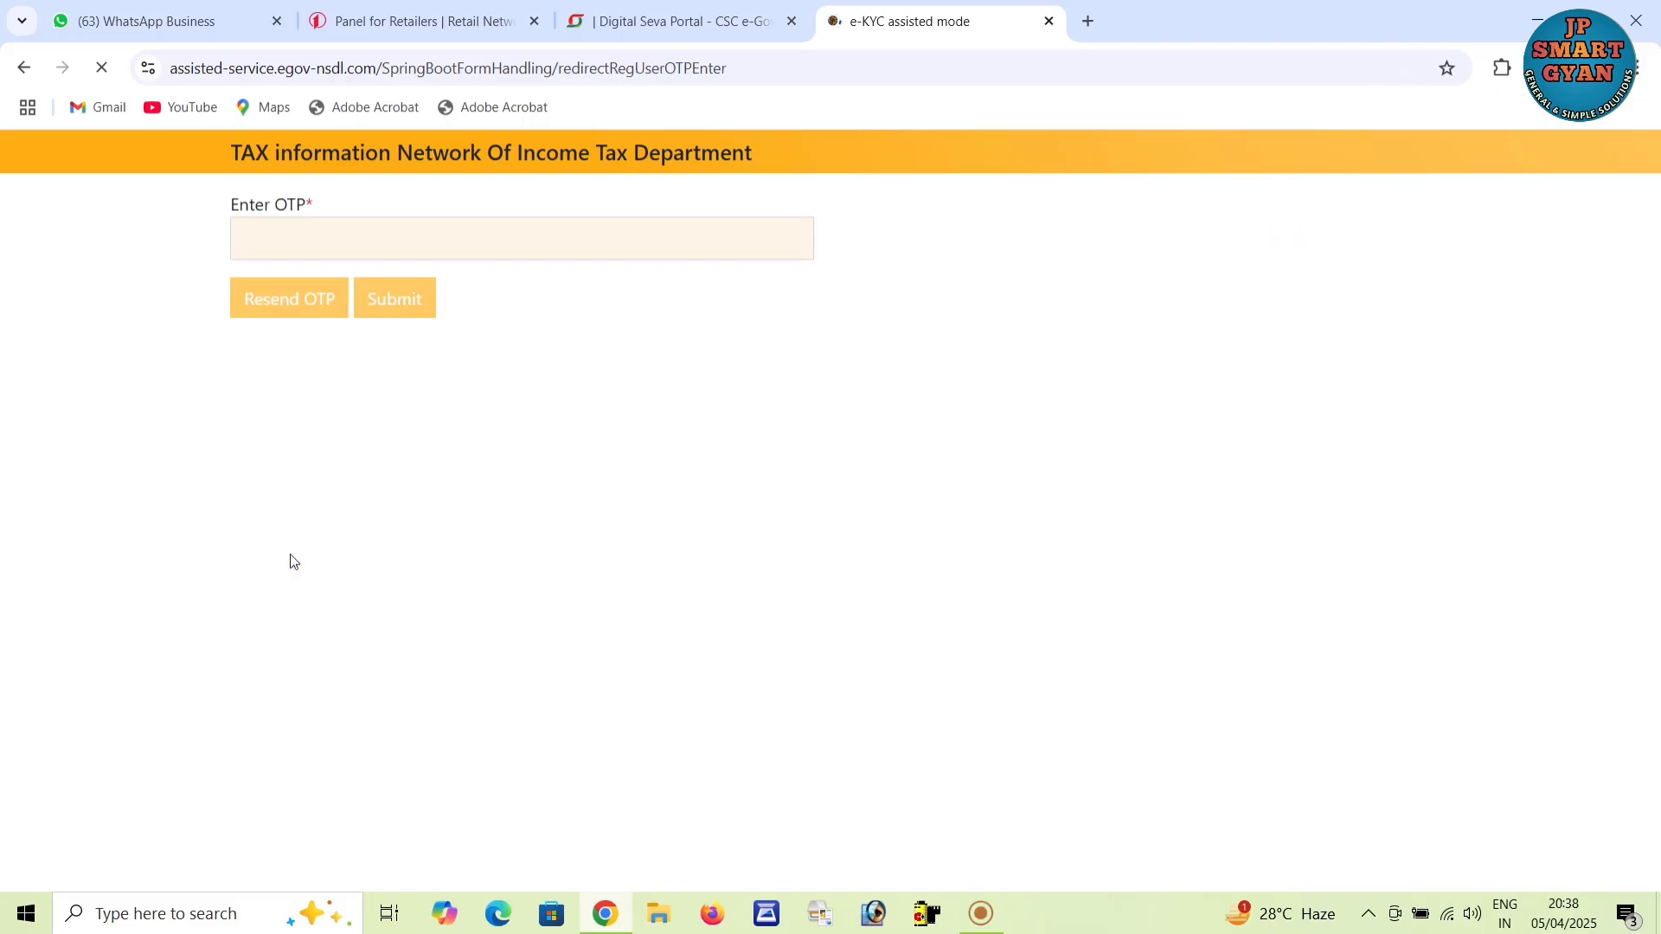
Enter the OTP sent to the agent's registered mobile number and submit it
click(352, 269)
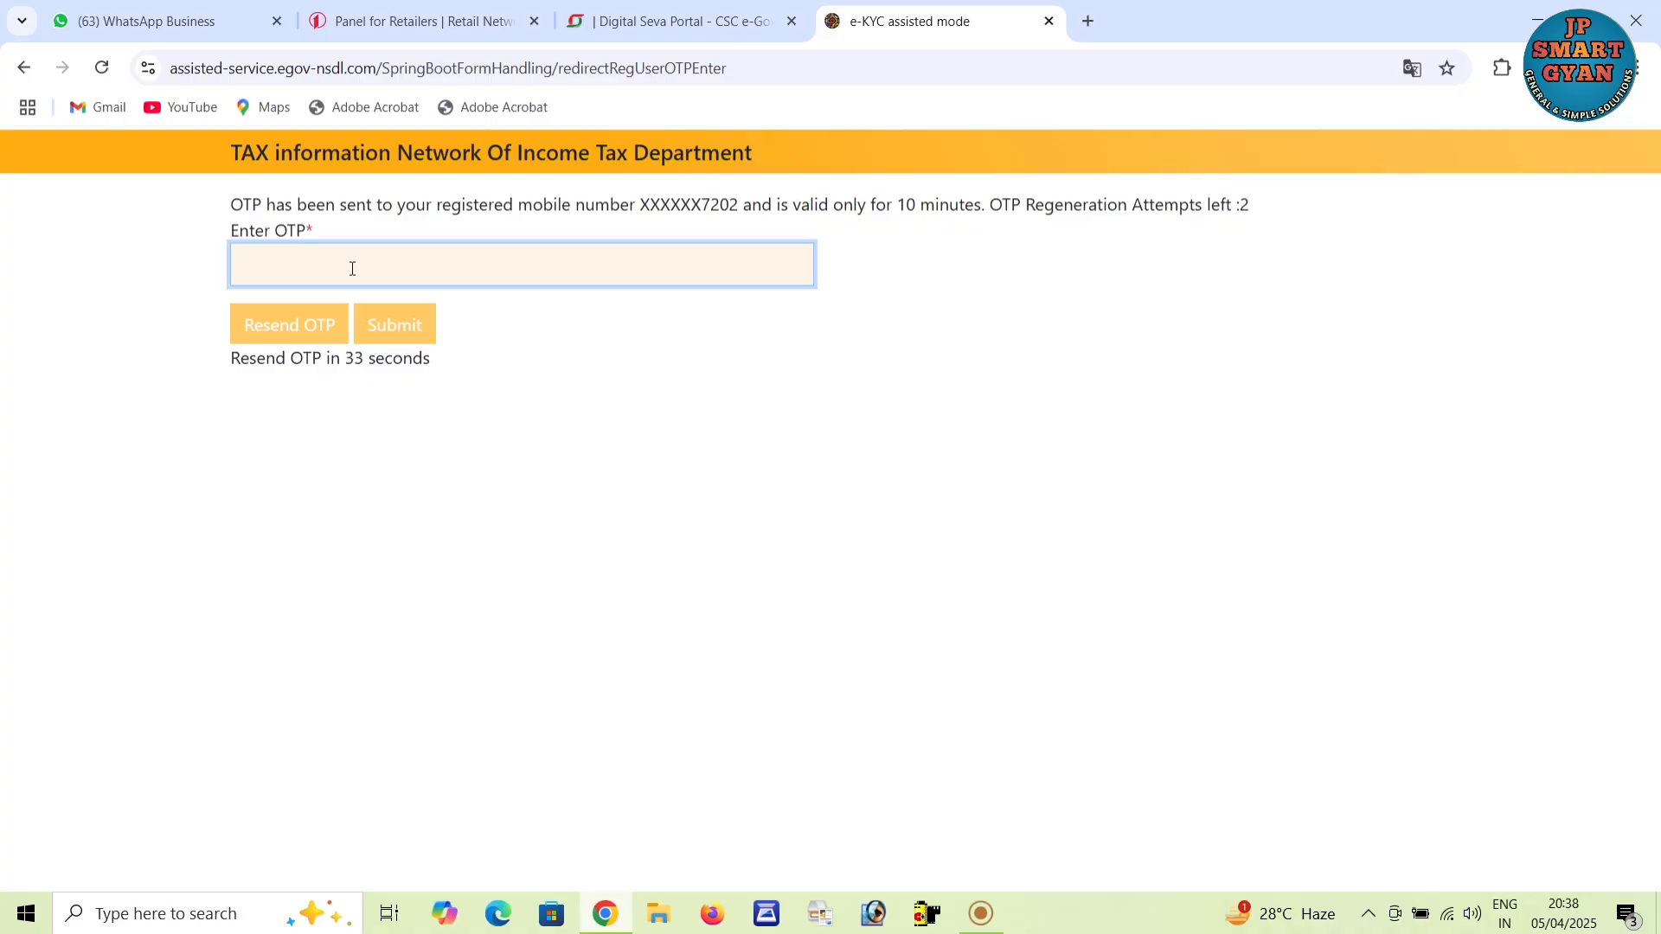
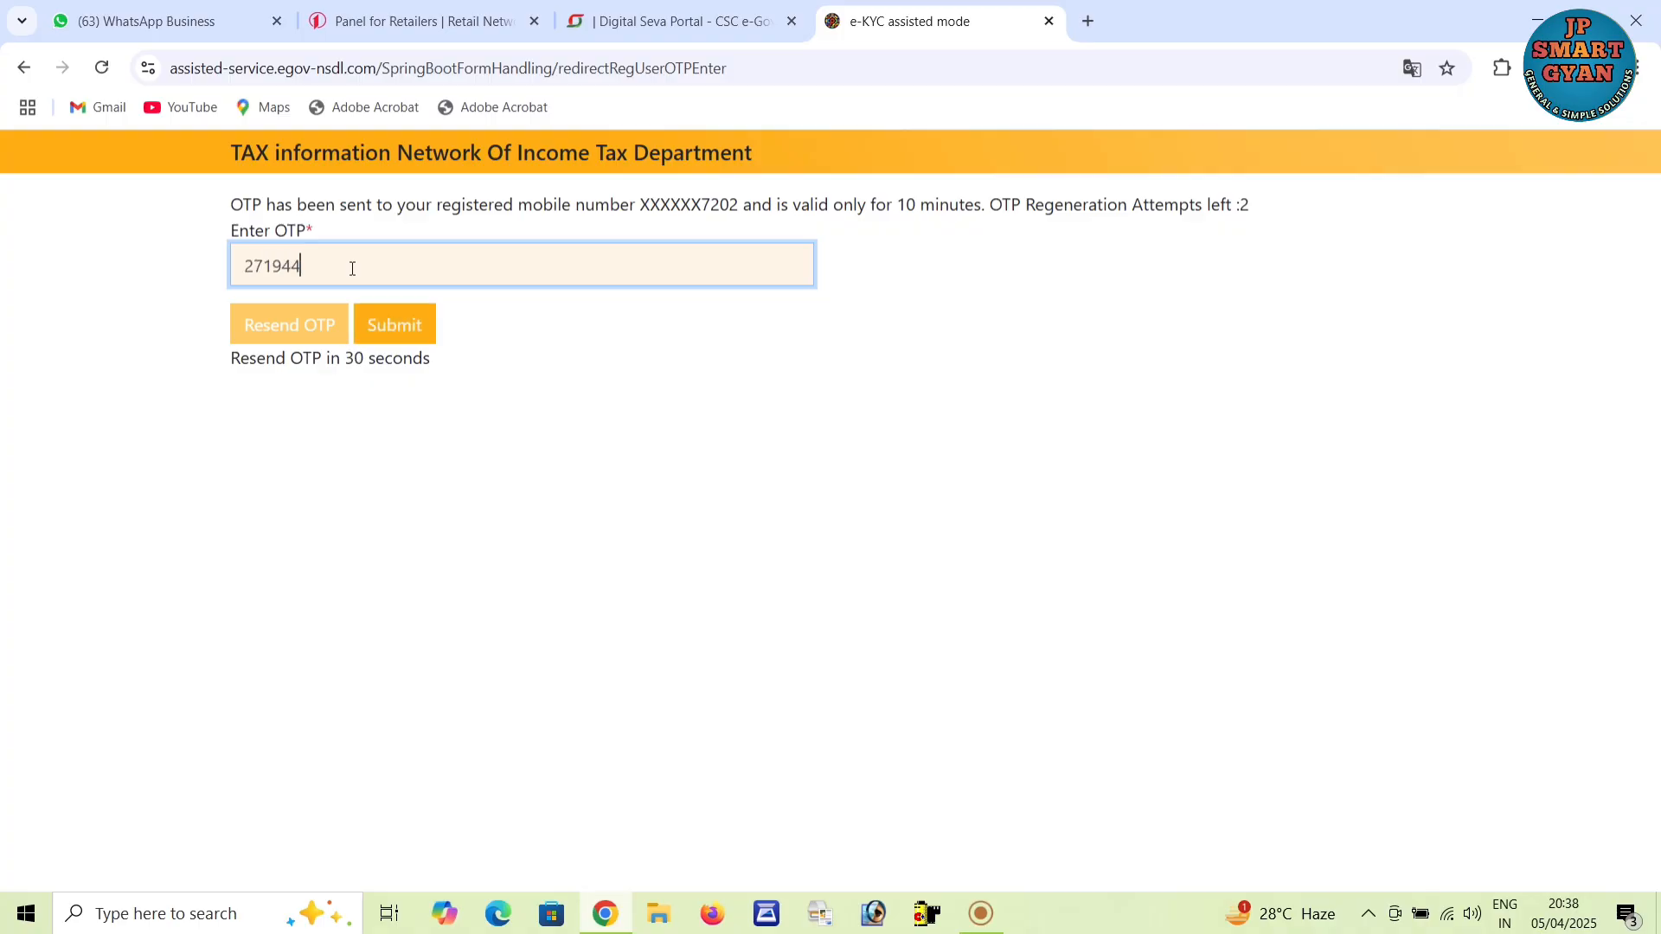
click(405, 327)
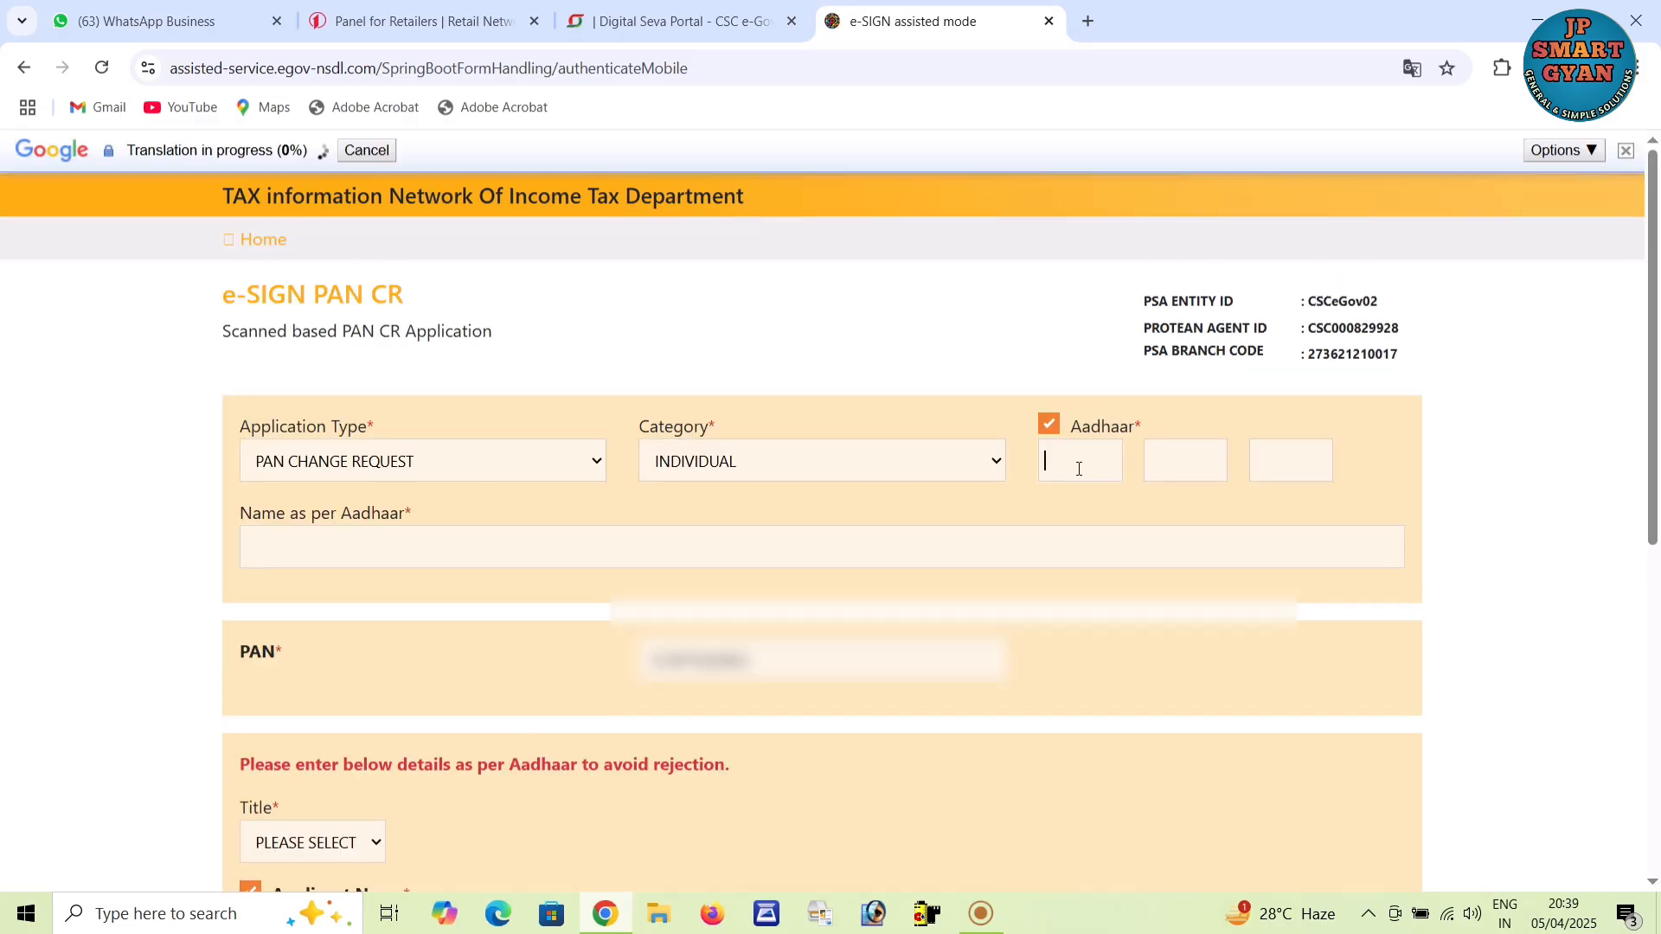
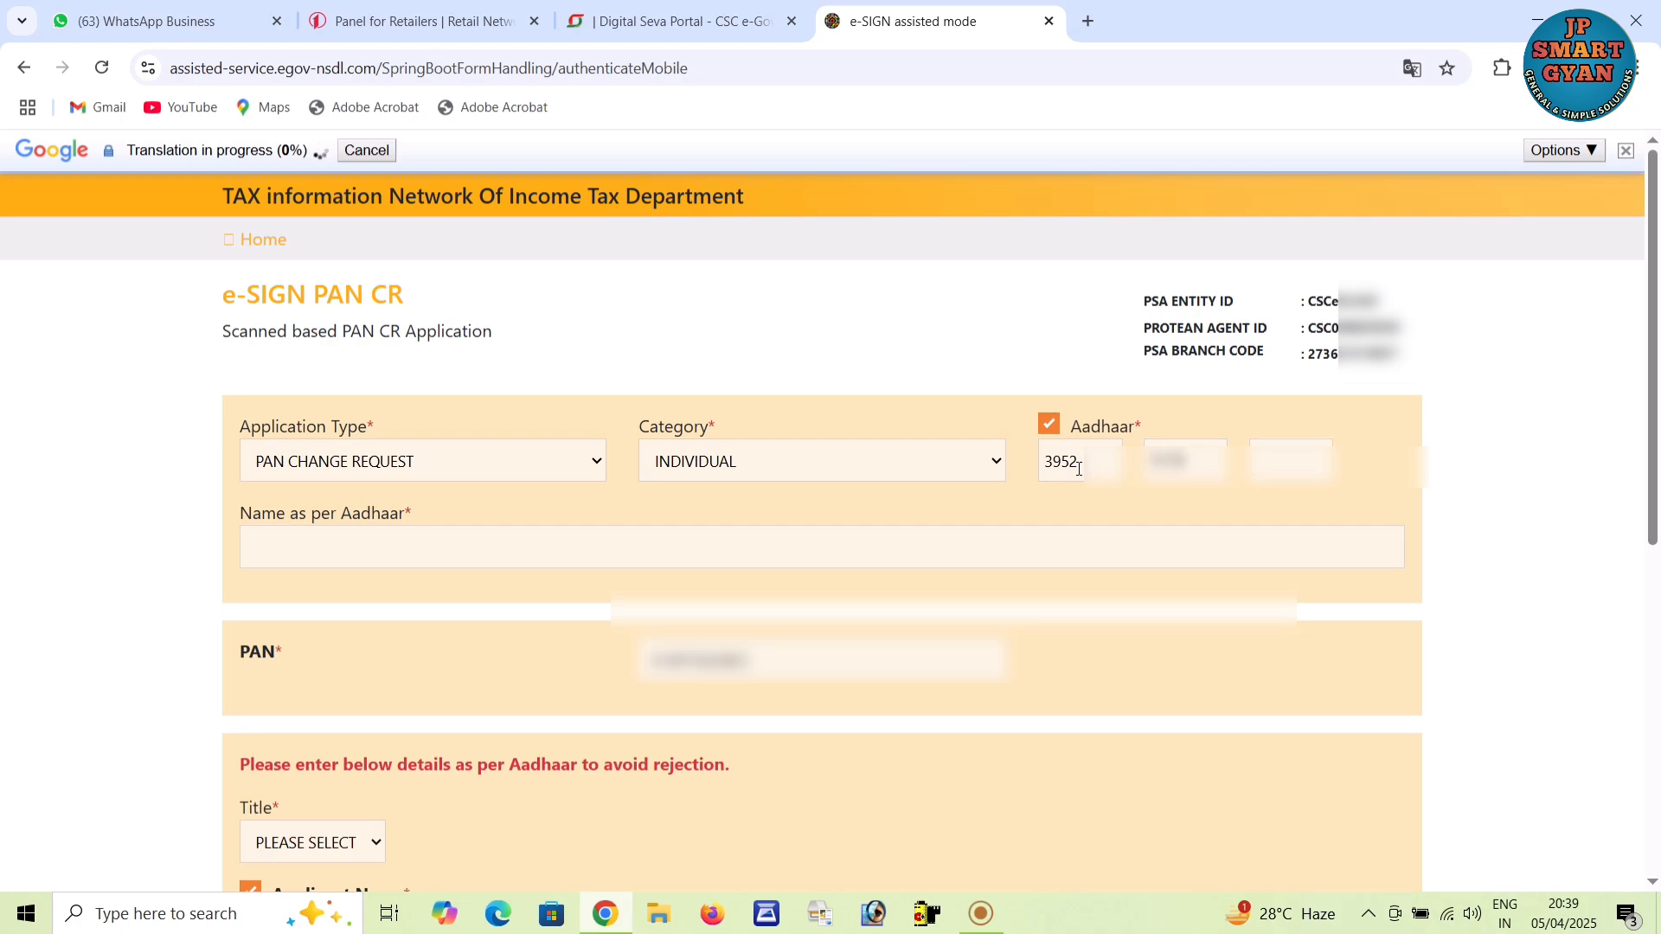
Enter the applicant's full name in the Name as per Aadhaar field of the e-SIGN PAN CR form
click(710, 548)
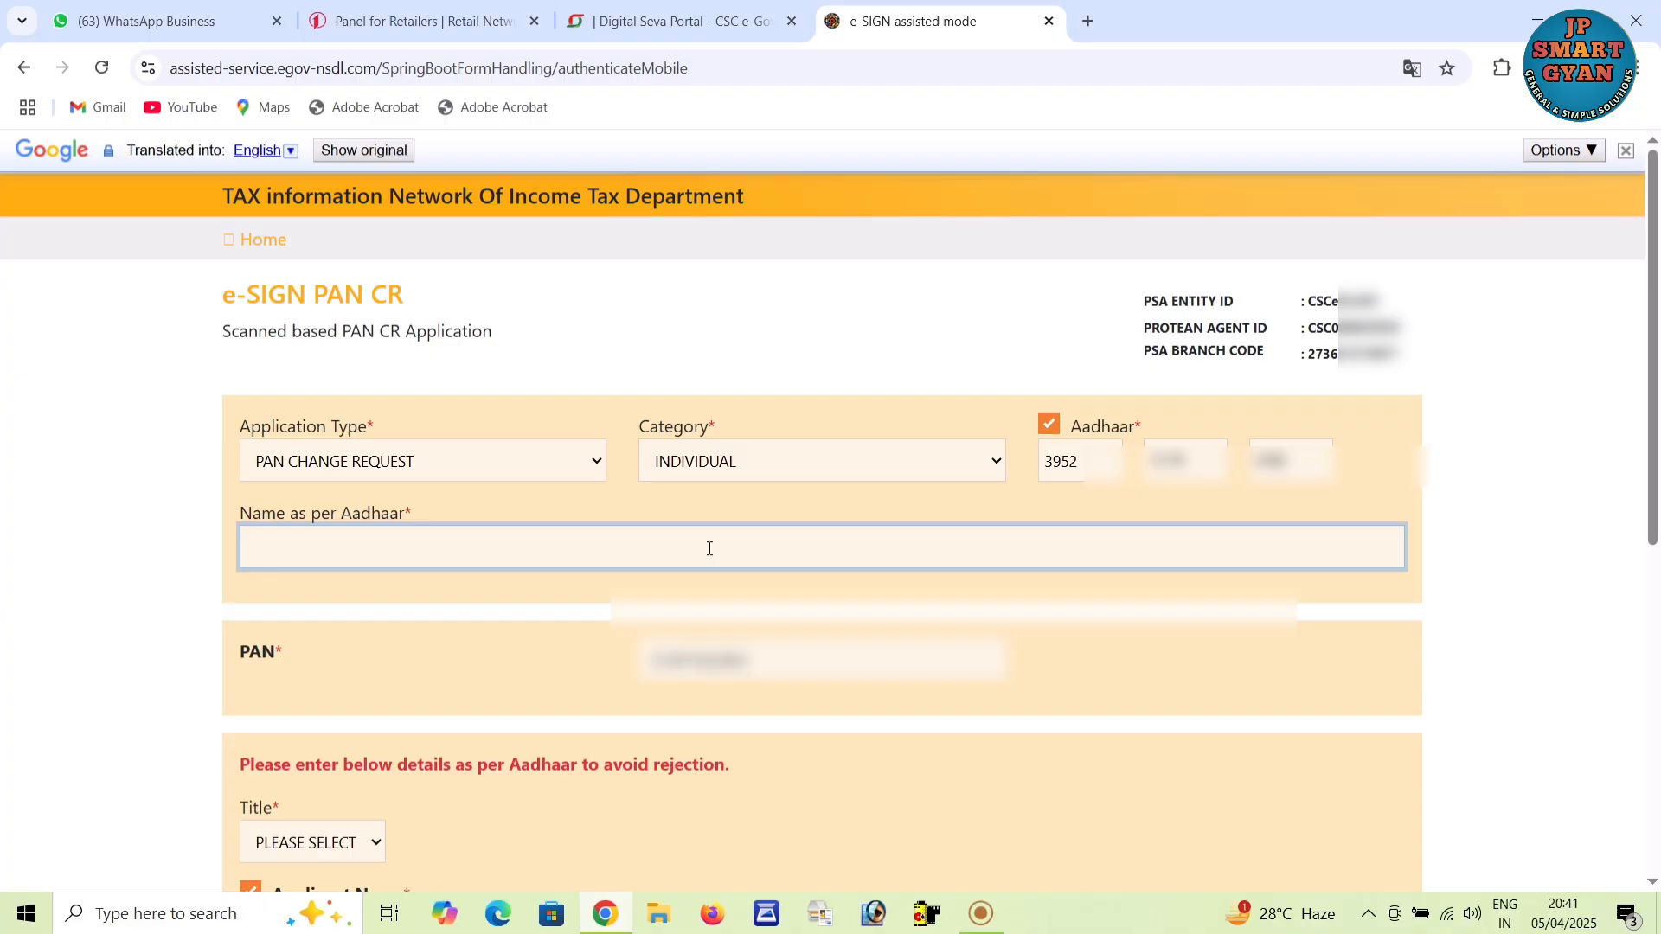
text(SANJAY)
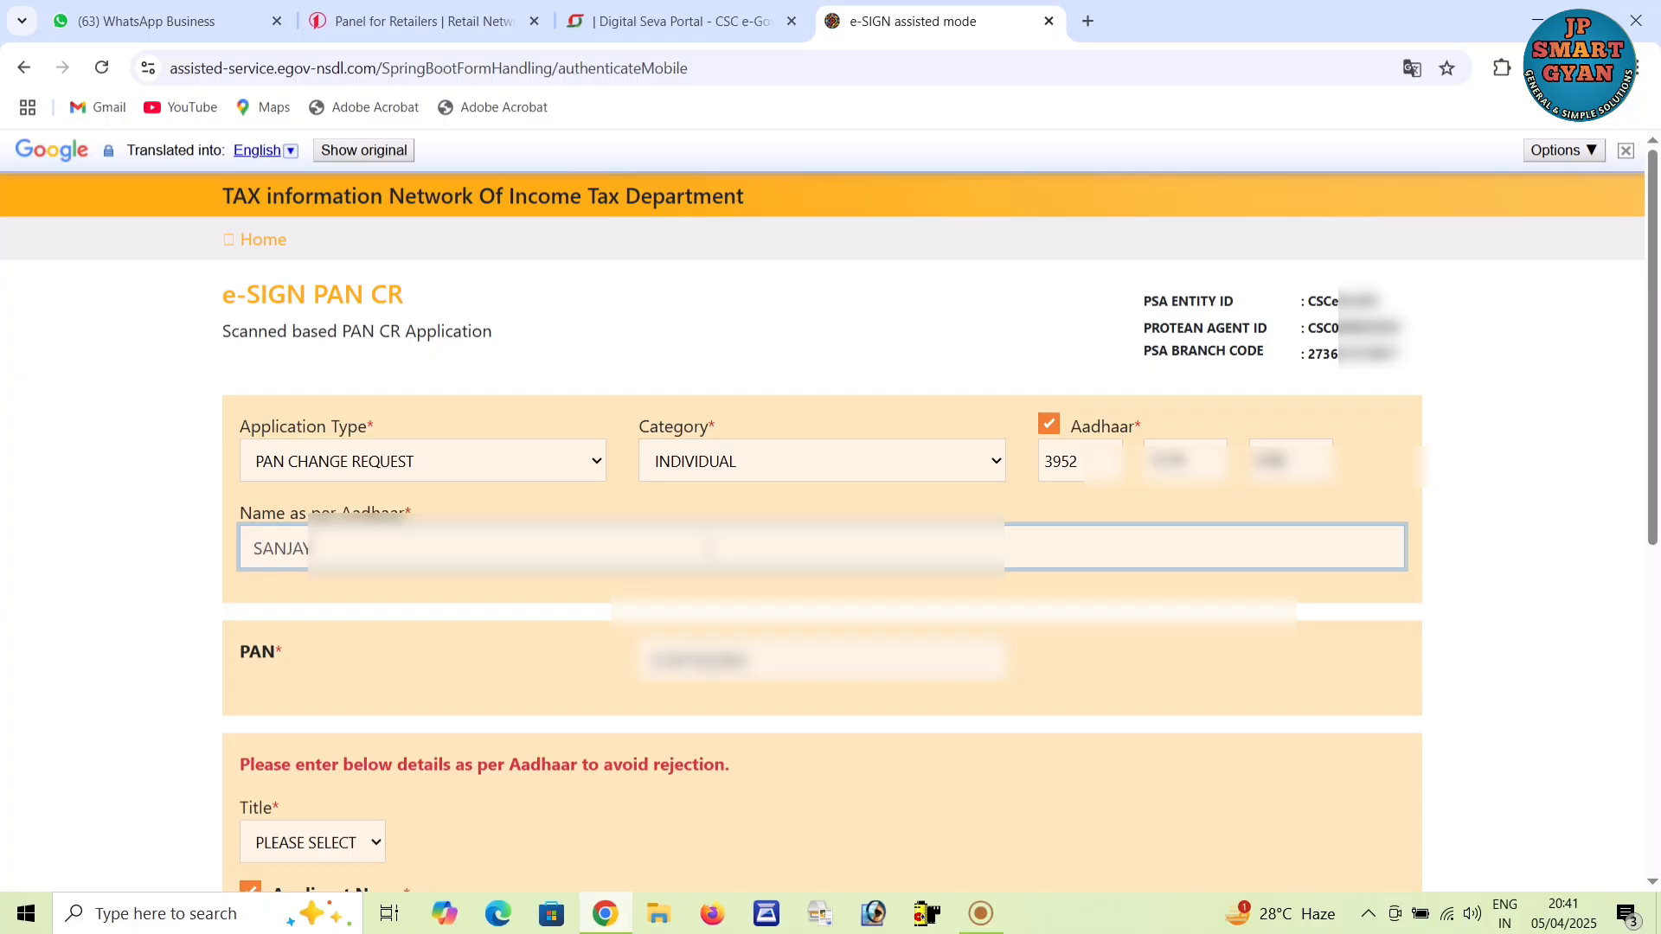
text( K????????)
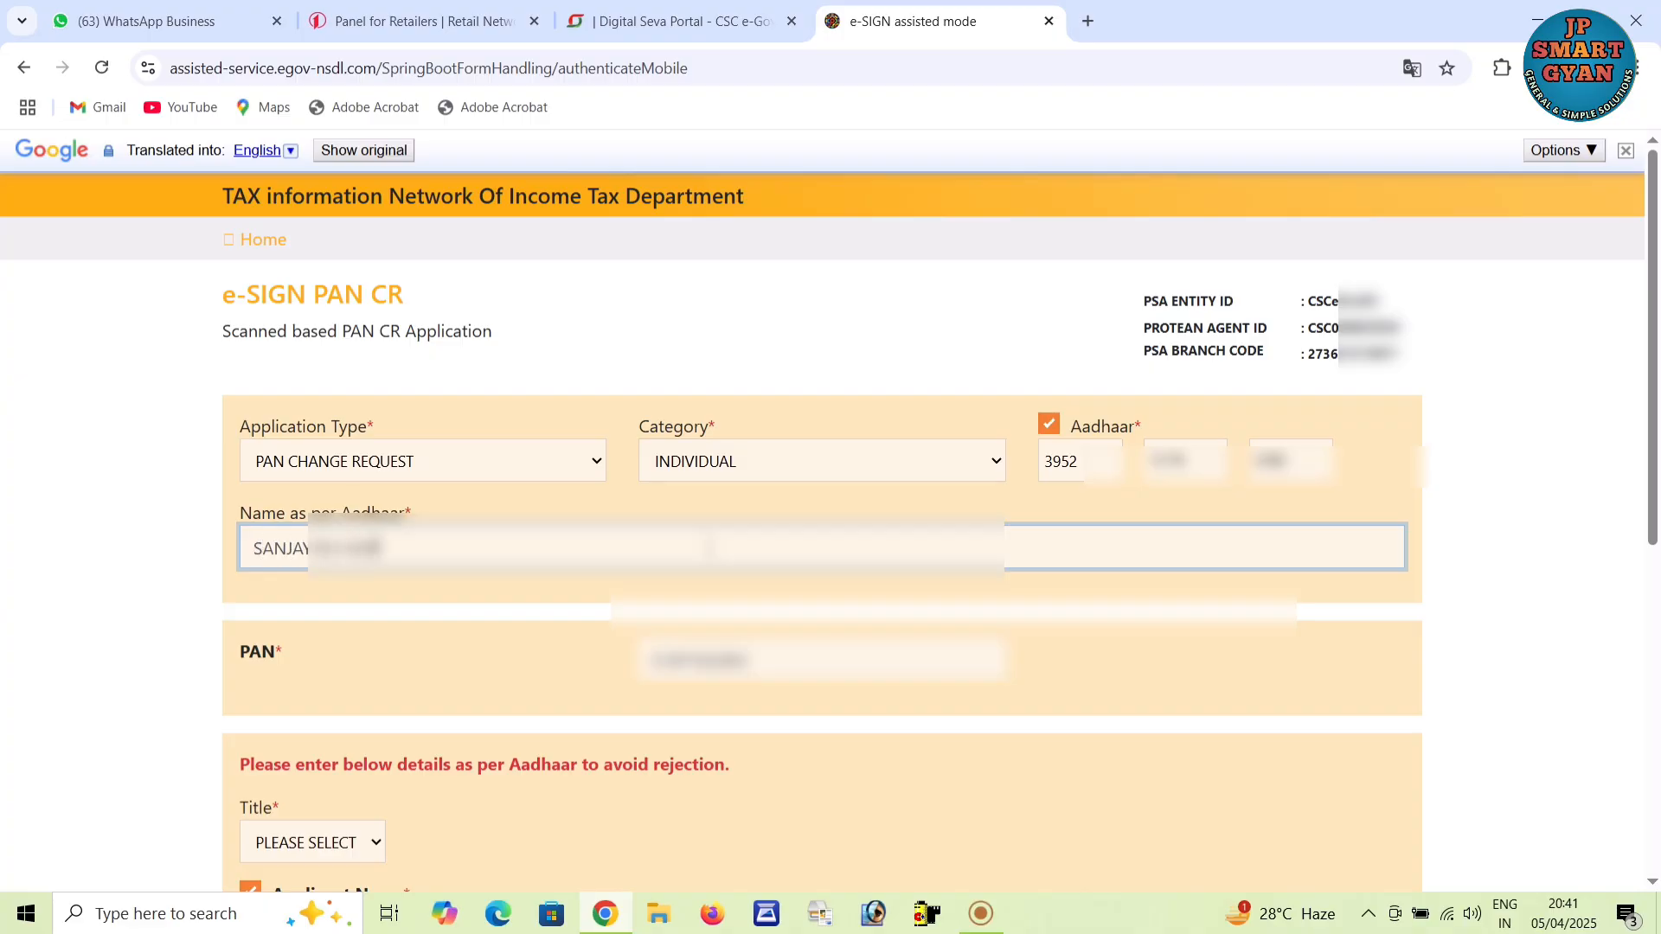
text(??)
click(510, 668)
scroll(517, 670, down, 3)
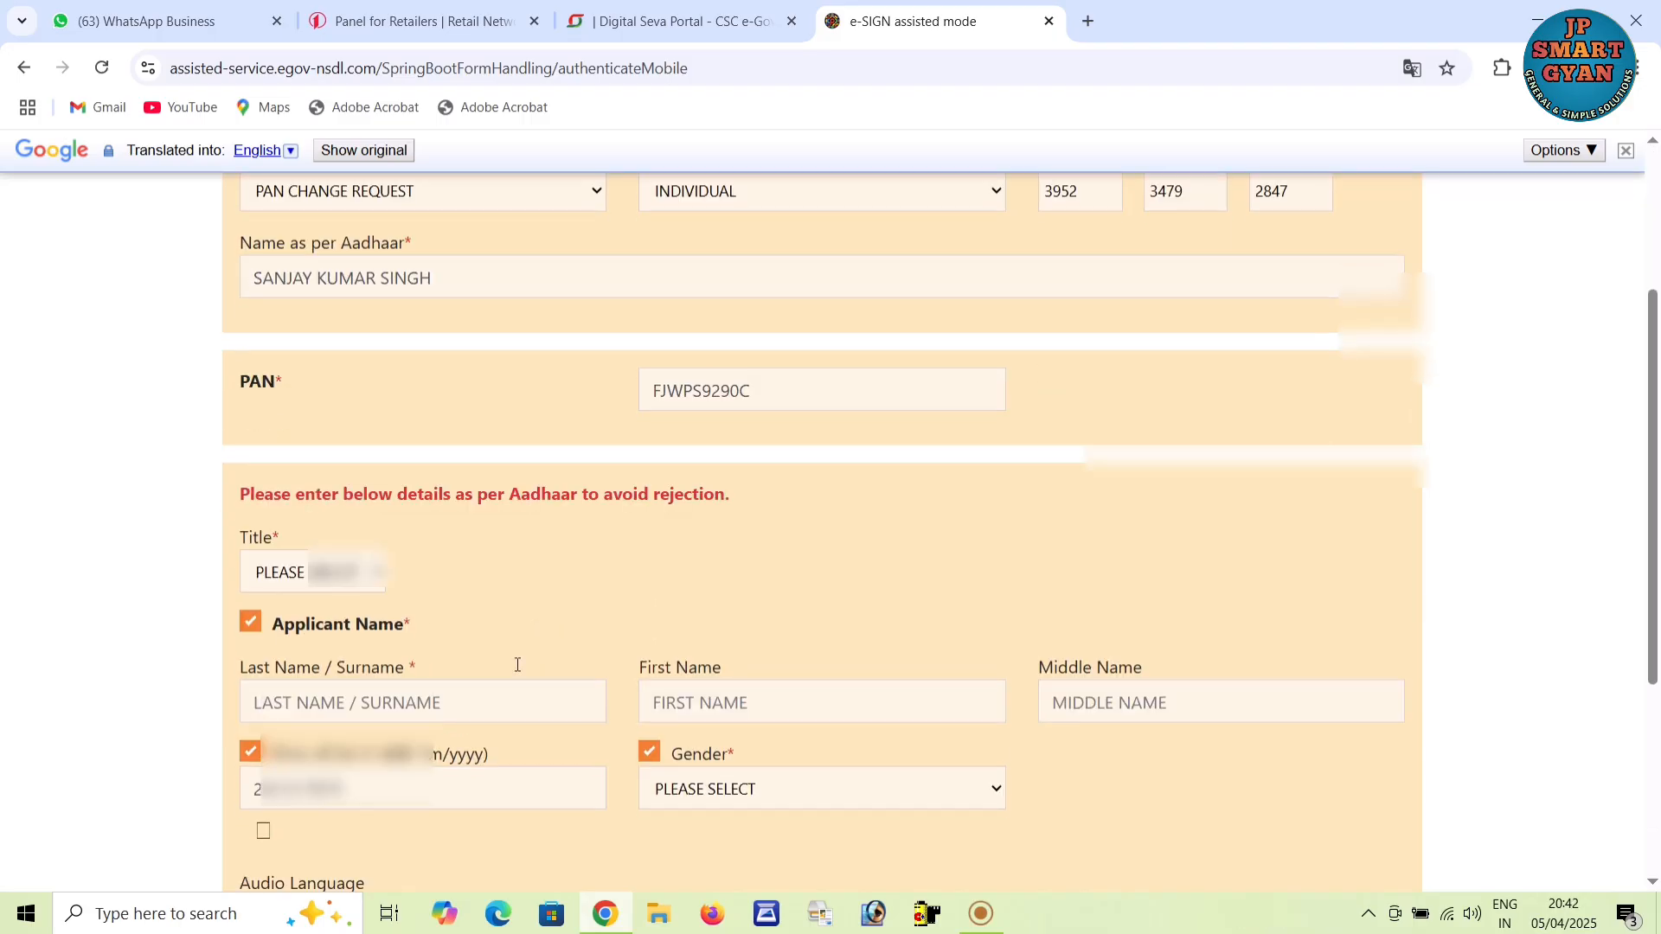
Set the title to SHRI and enter the applicant's last, first and middle names as per Aadhaar
click(312, 518)
click(292, 584)
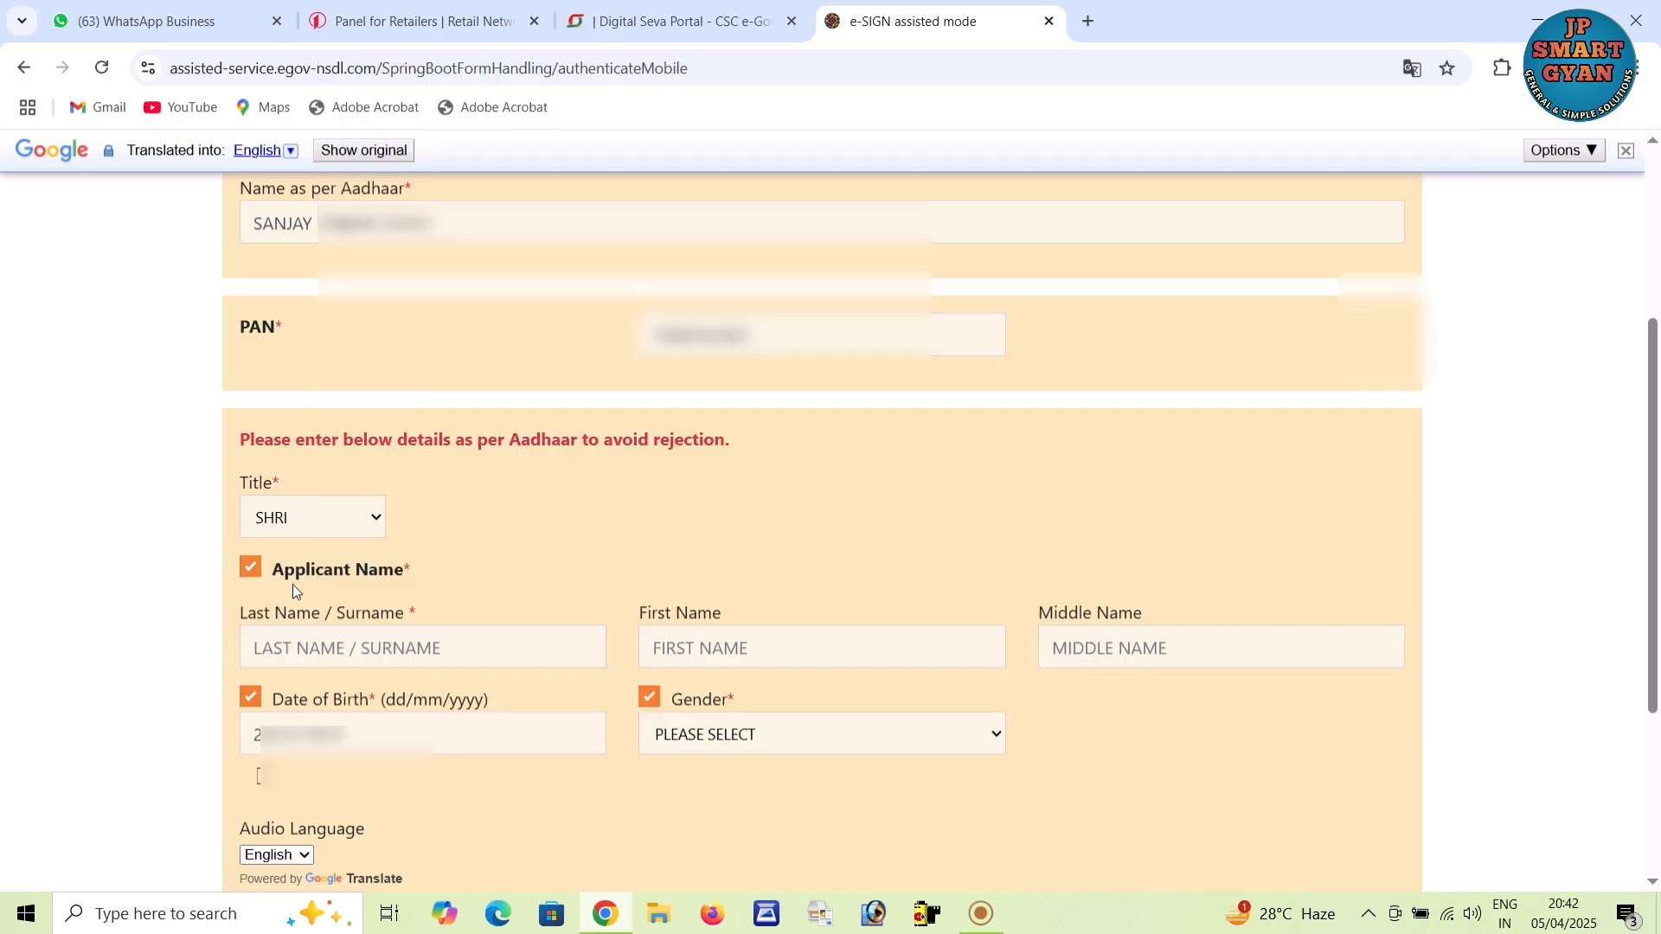
click(437, 649)
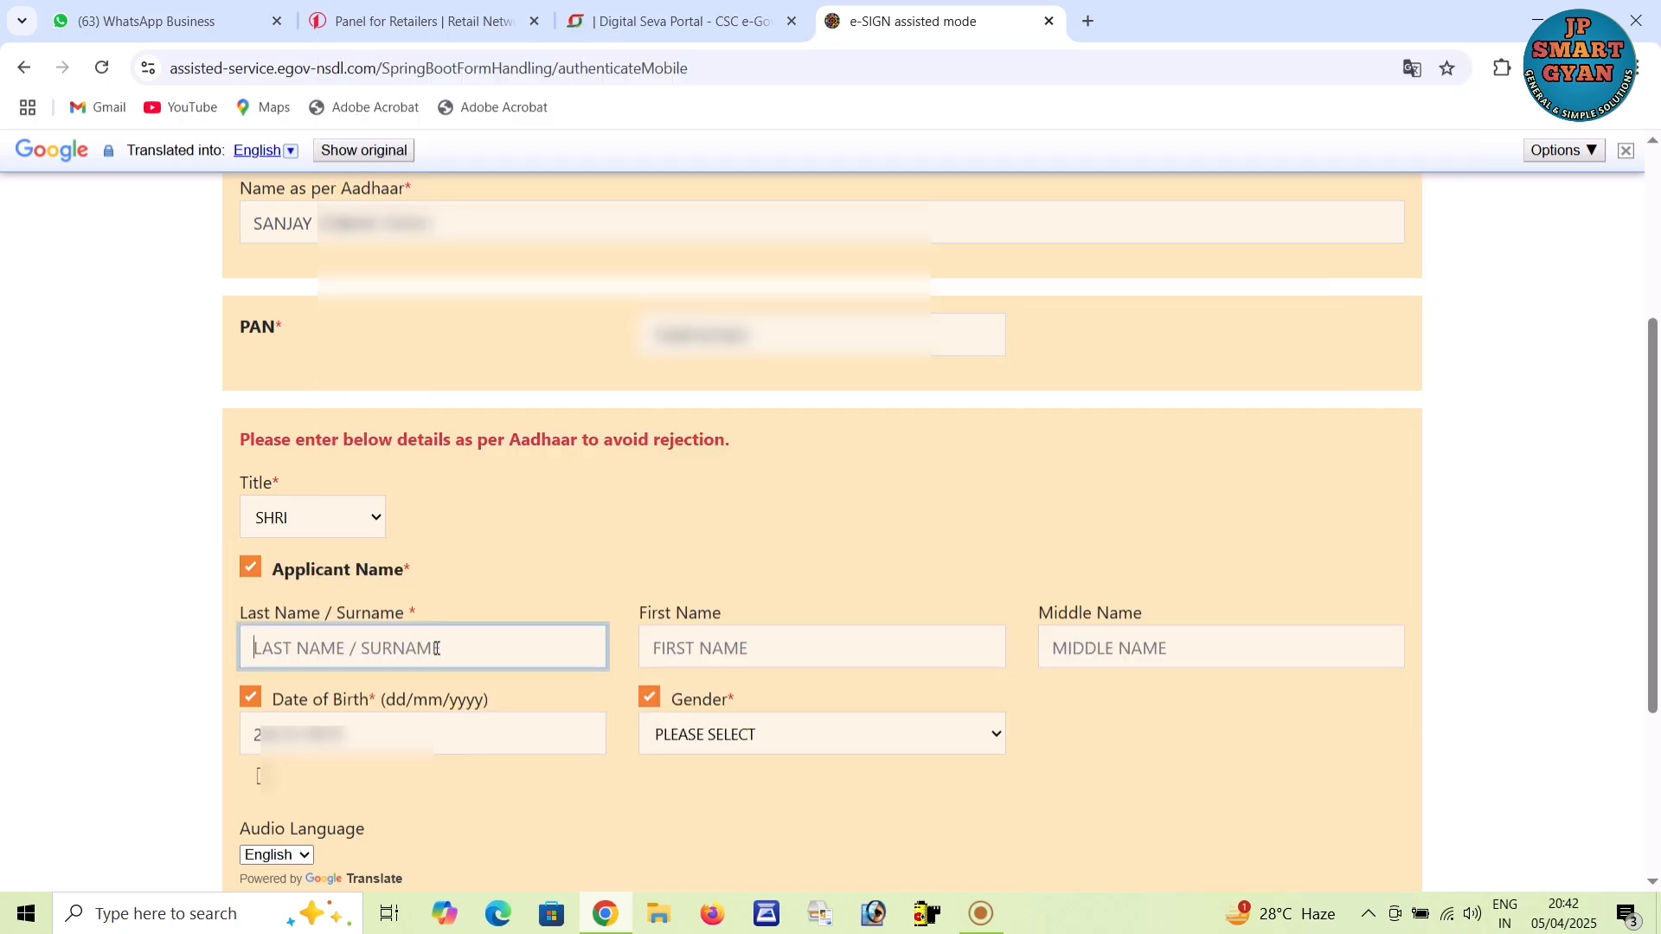
text(S)
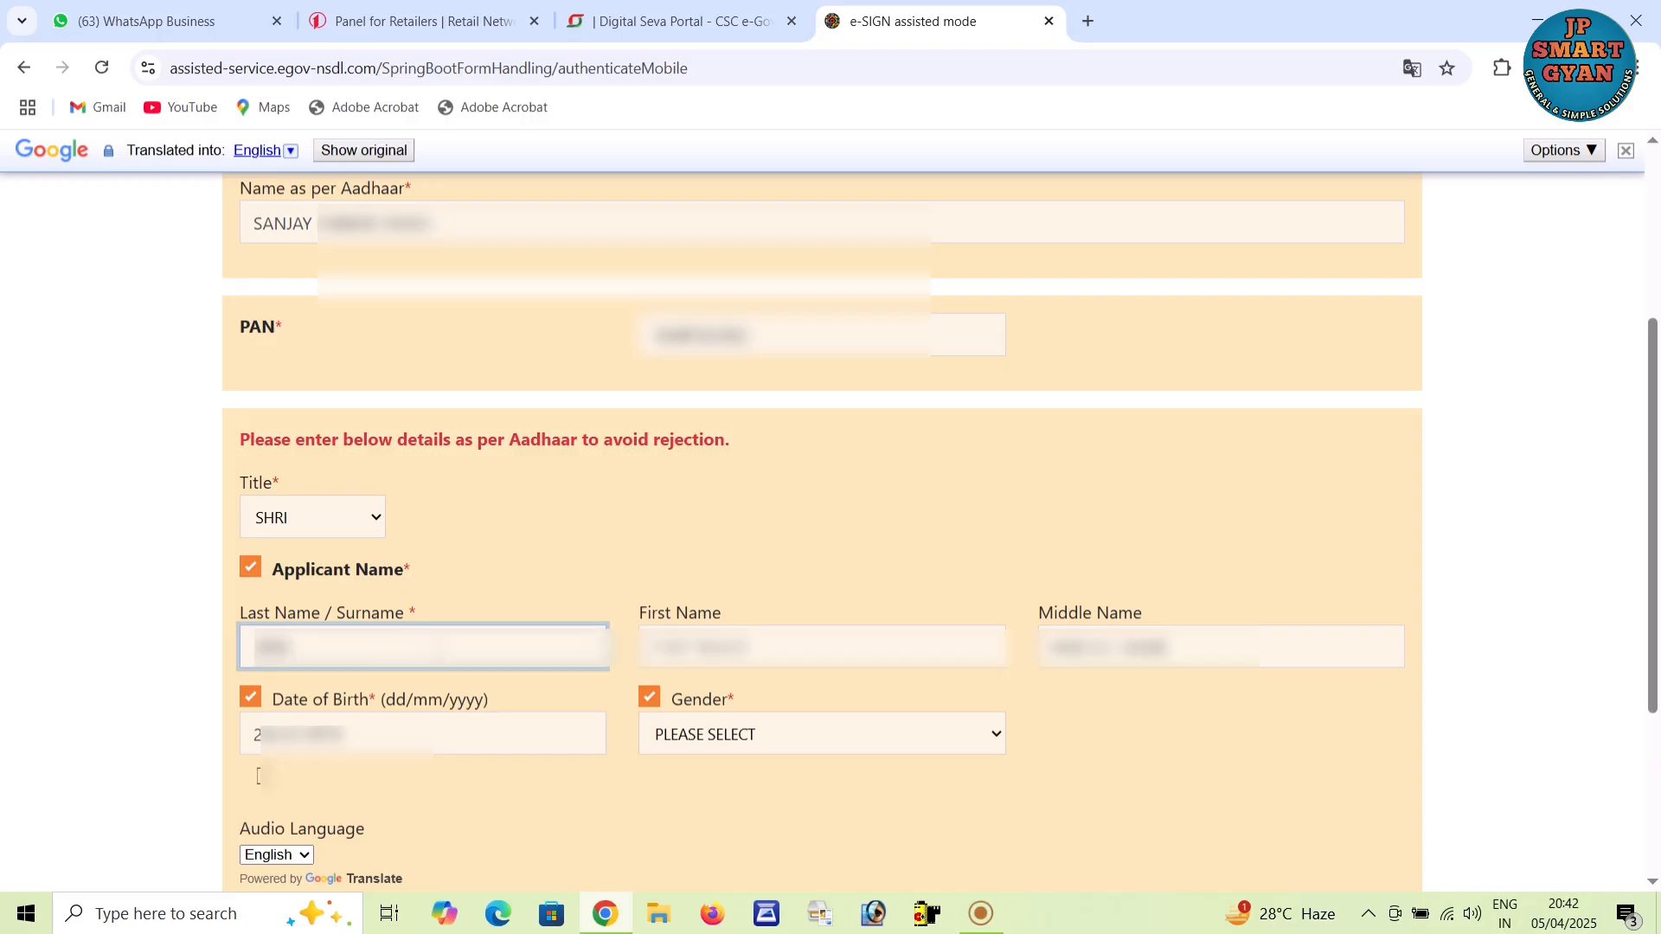
click(735, 649)
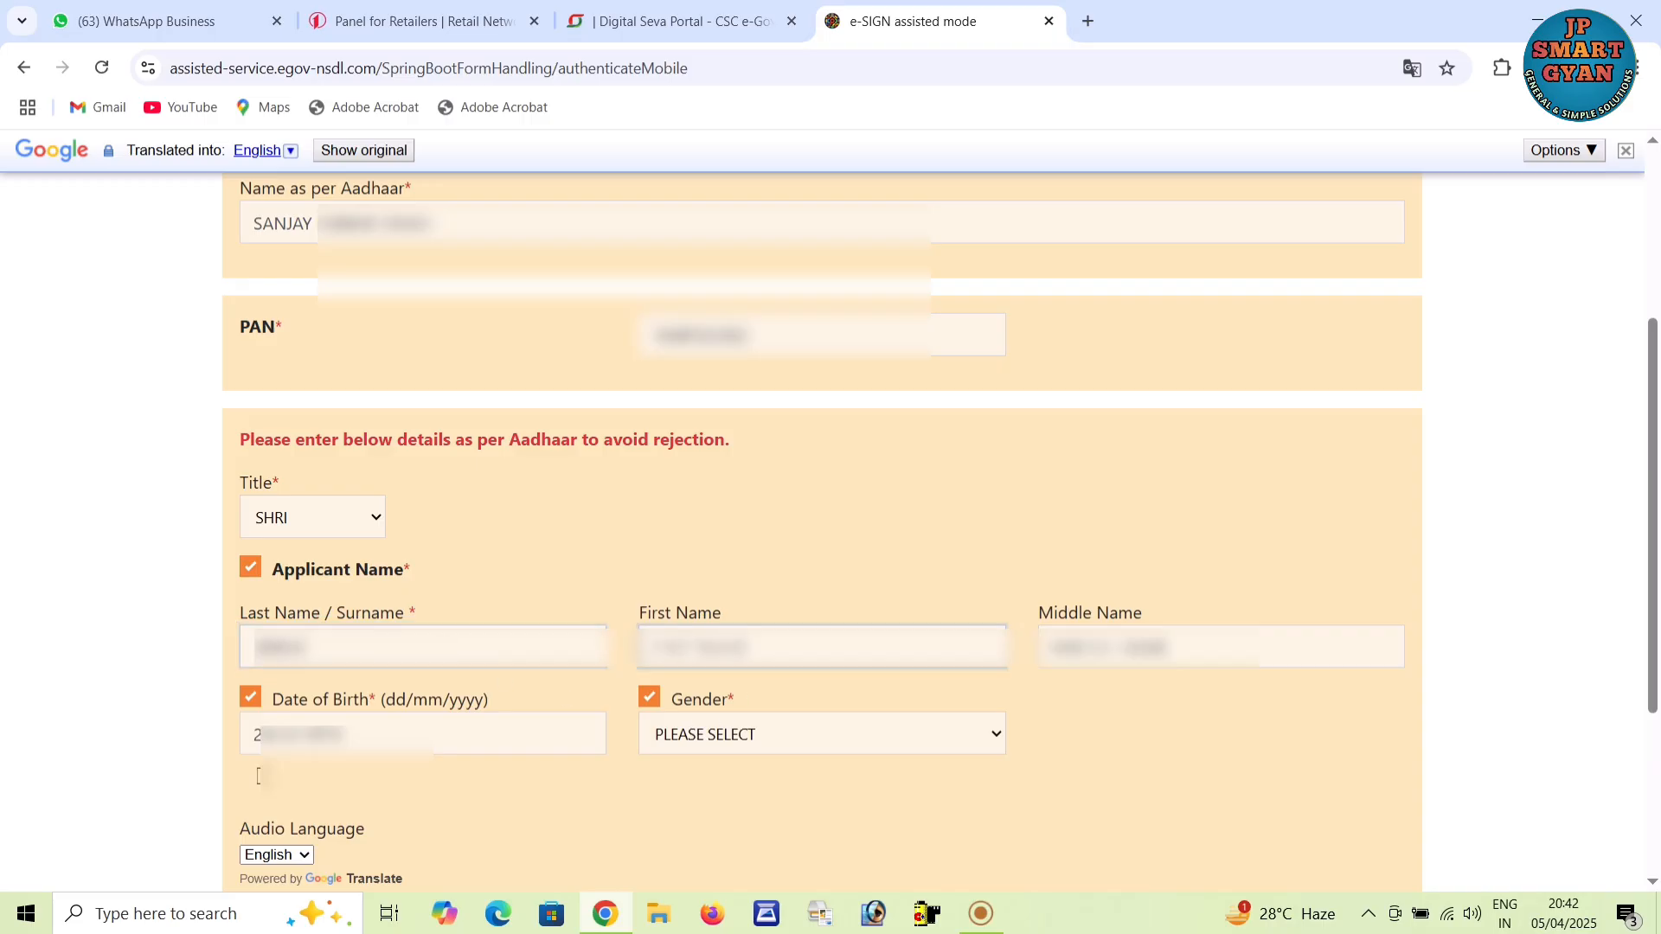
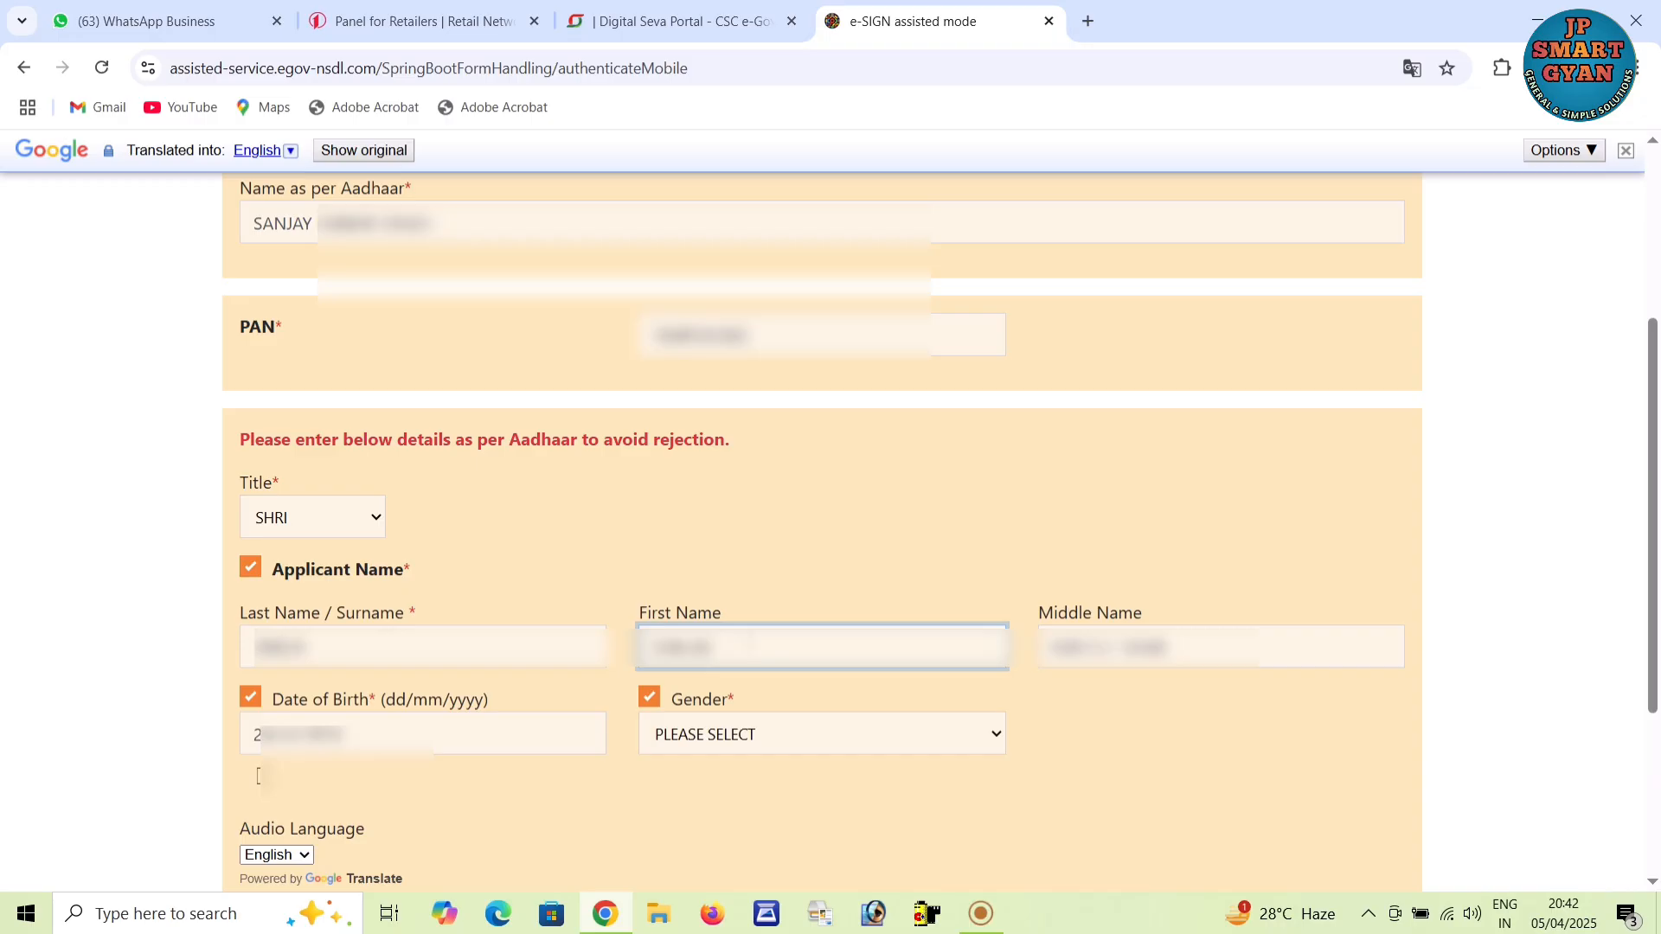
key(Tab)
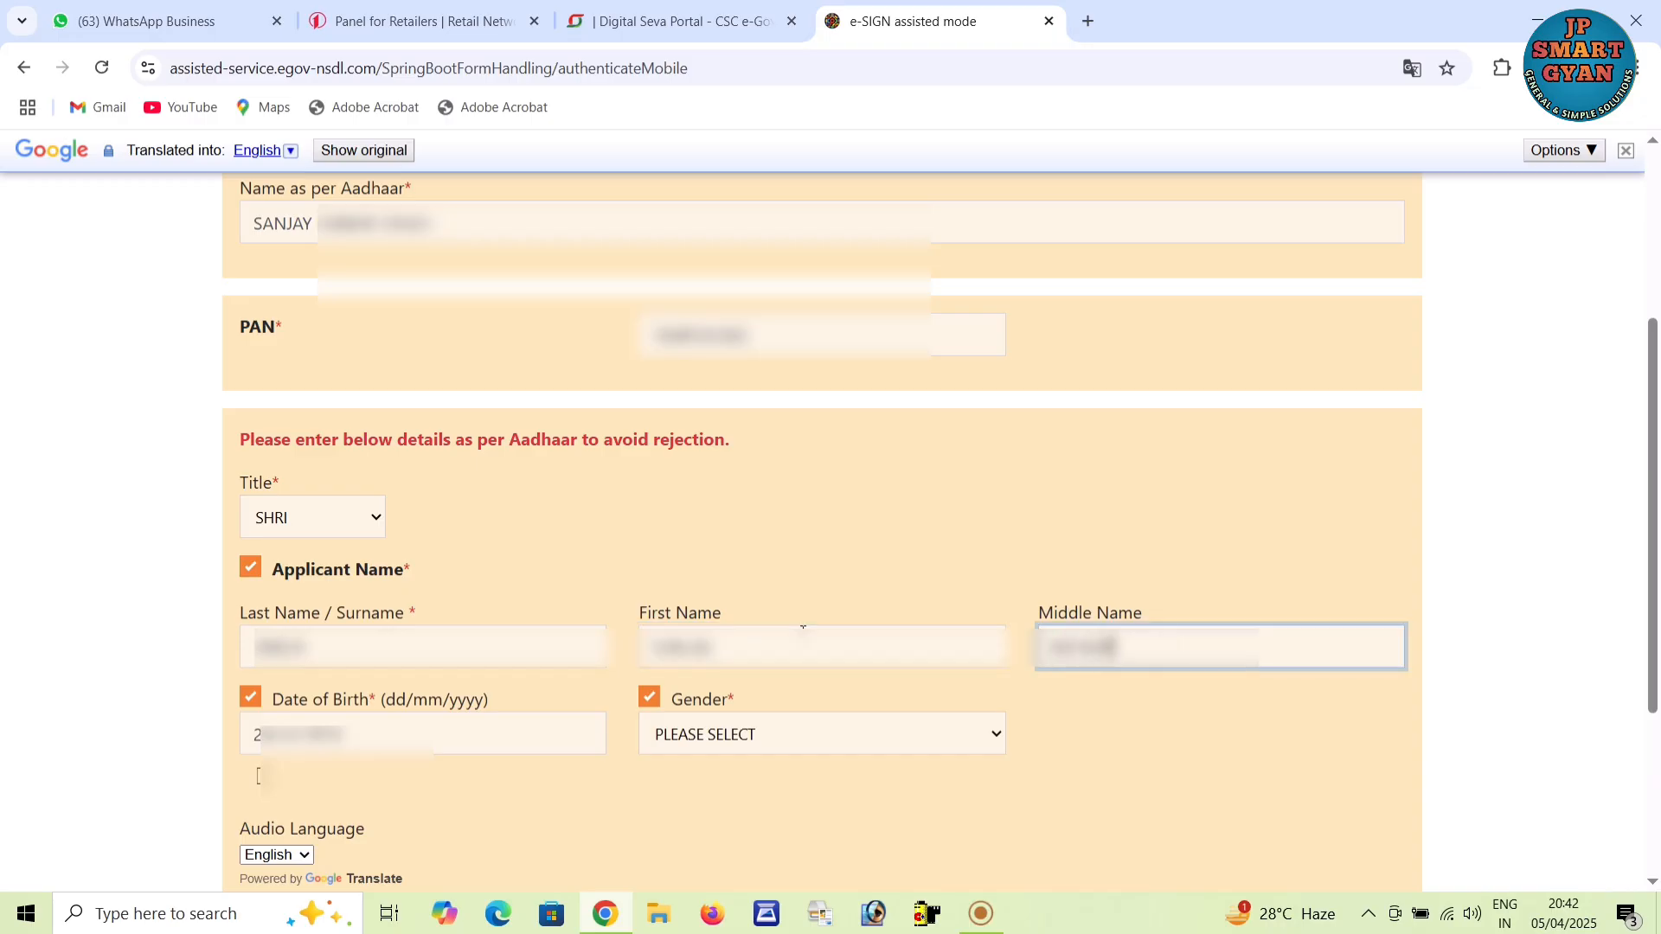
Set the applicant's gender to MALE
click(890, 791)
click(869, 737)
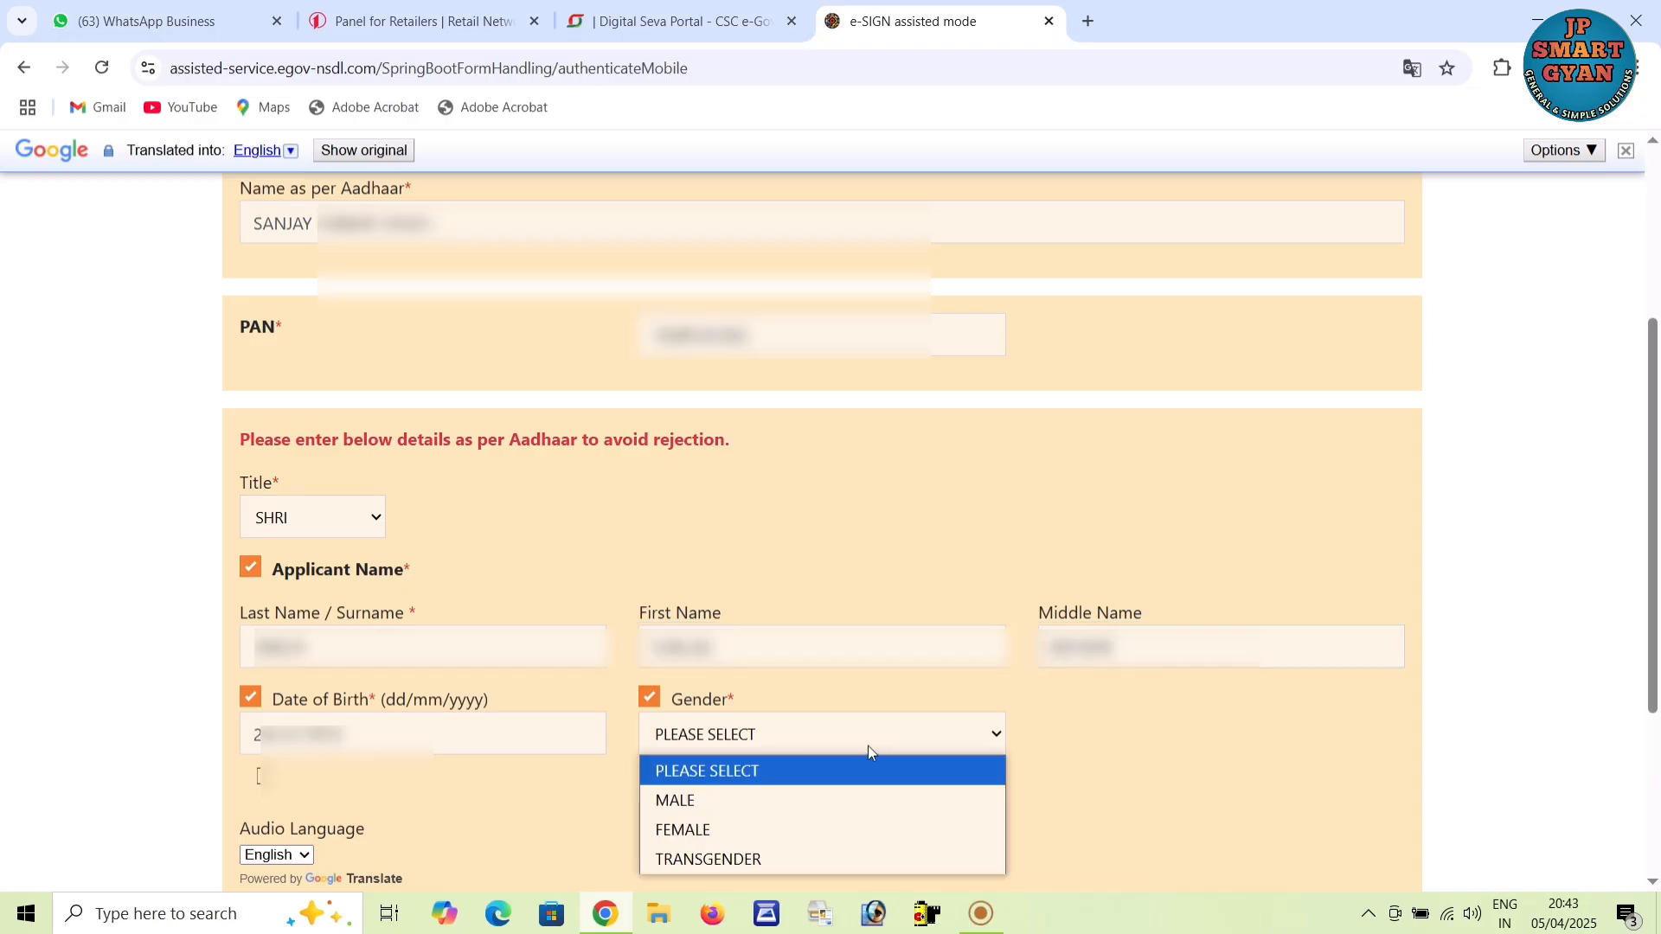
click(765, 799)
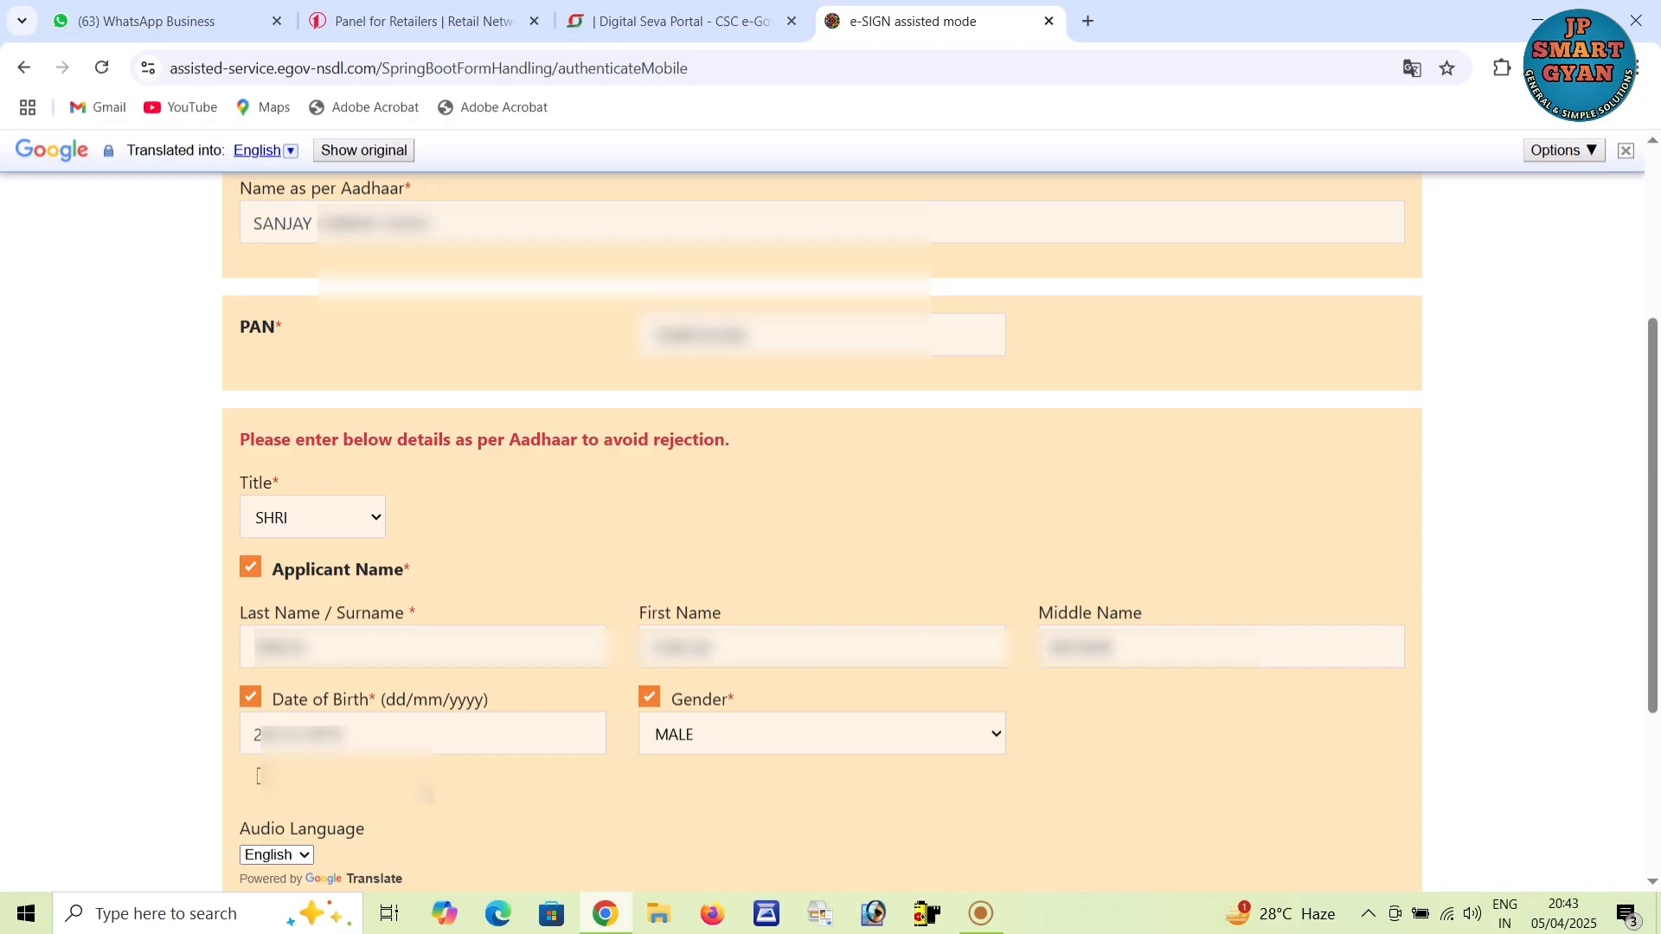
Accept the Aadhaar e-Signing consent declaration and submit the PAN change request form
scroll(381, 818, down, 3)
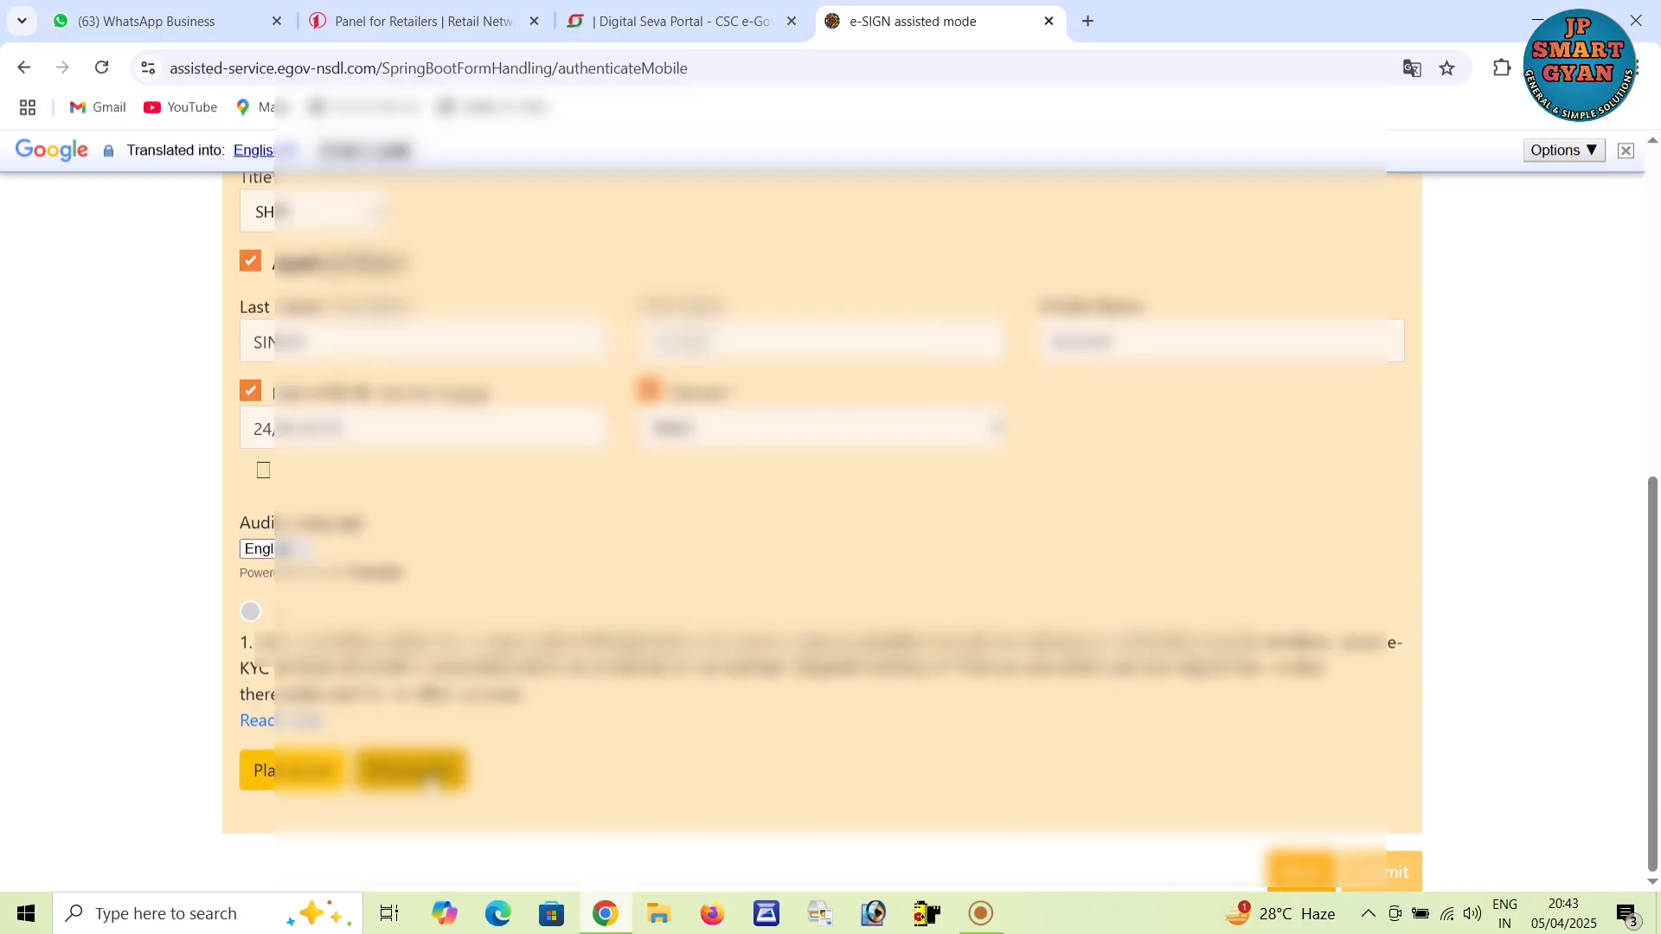
click(249, 612)
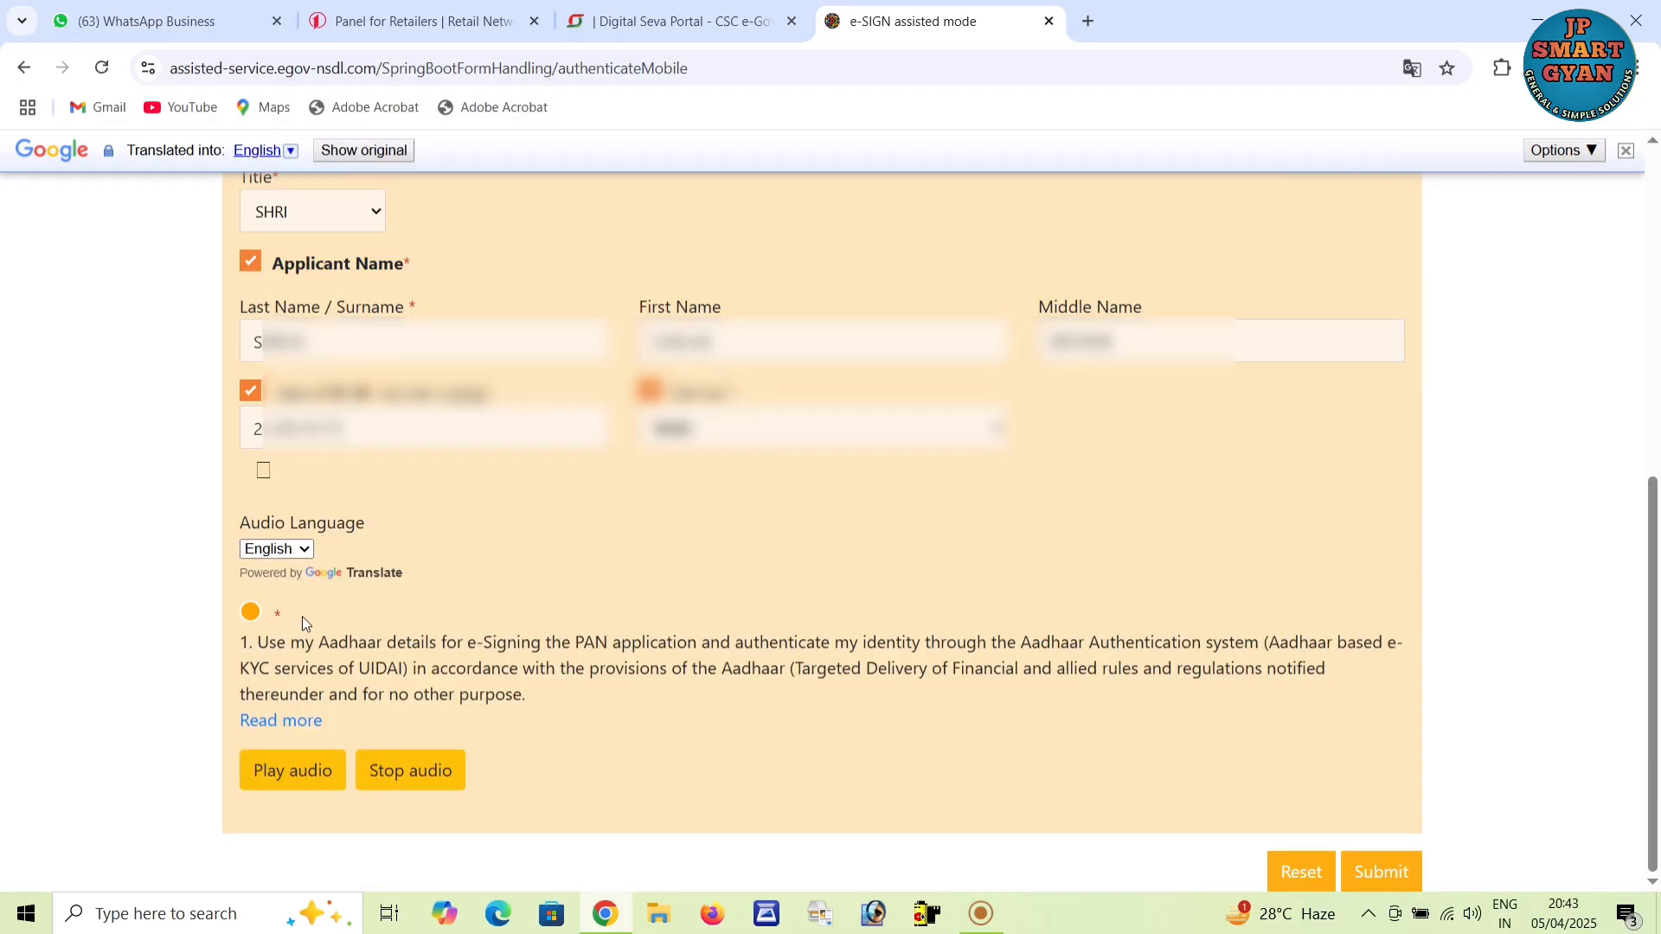
click(1406, 872)
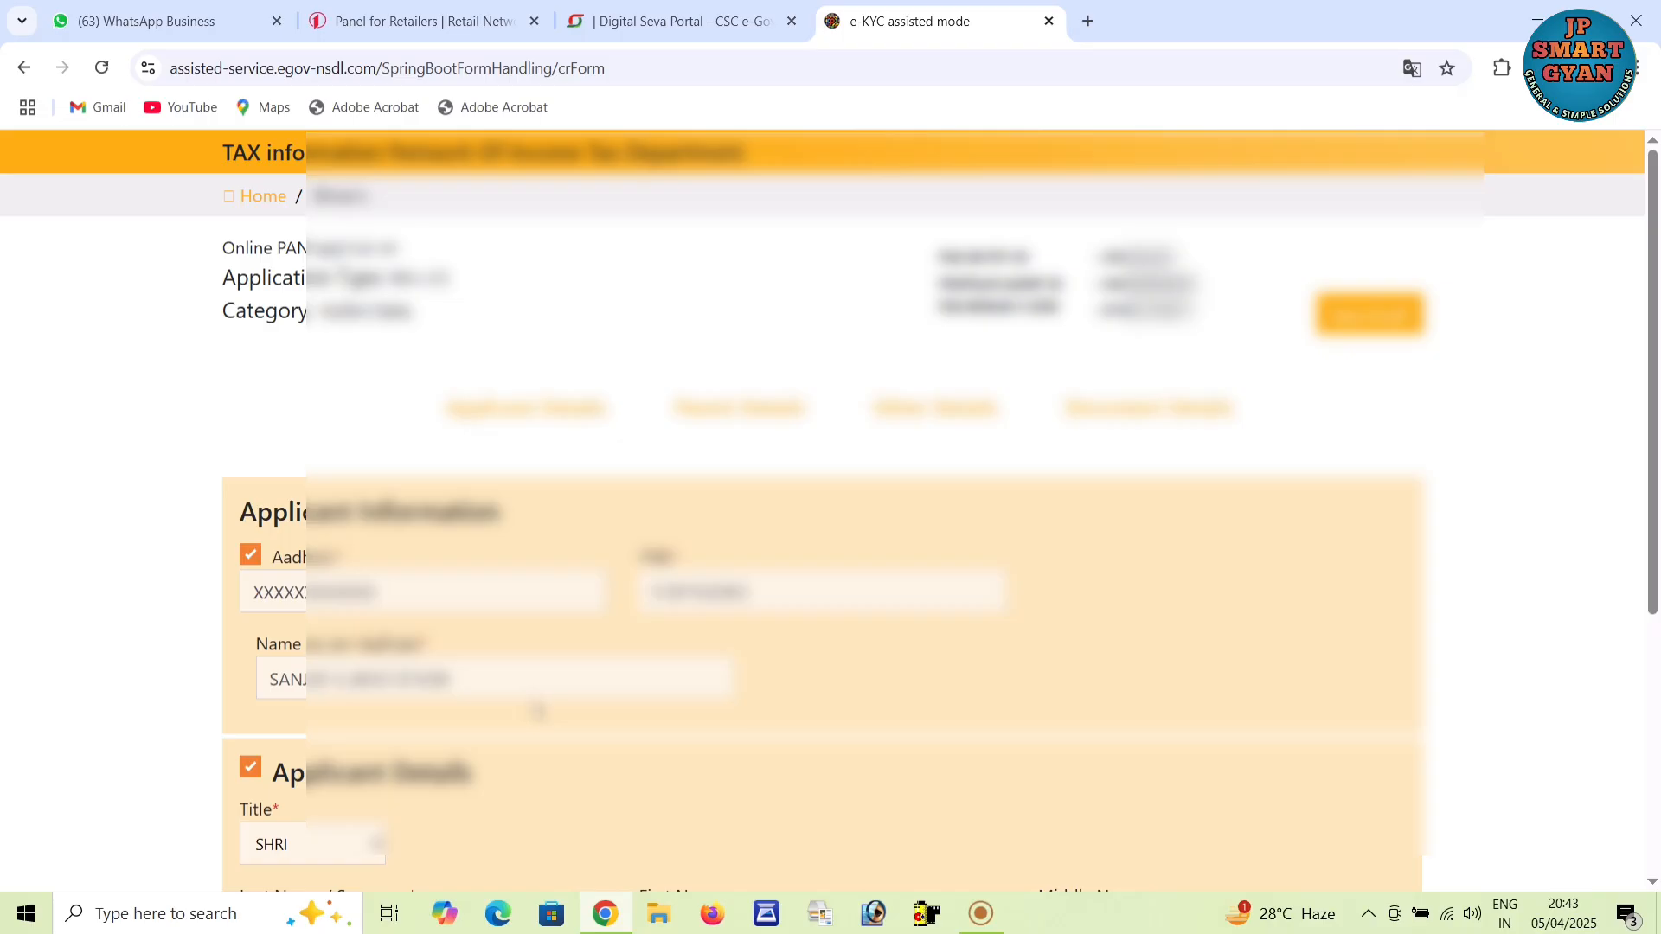
Proceed from the completed parent details to the Other Details section of the application
scroll(686, 777, down, 5)
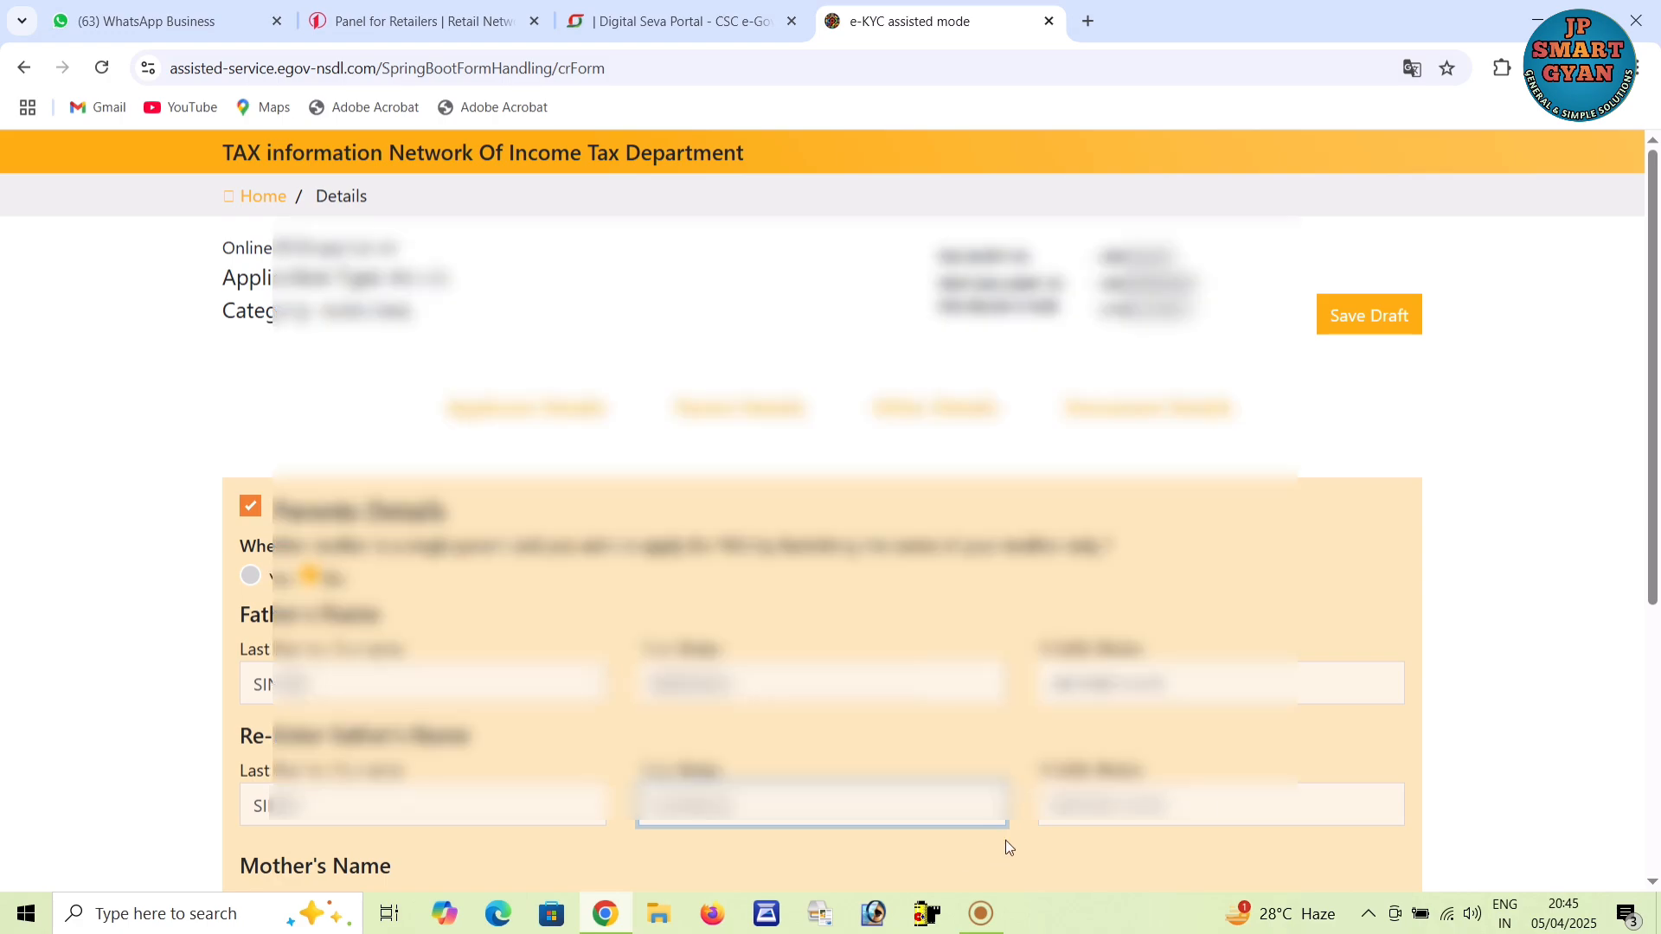
scroll(1005, 839, down, 5)
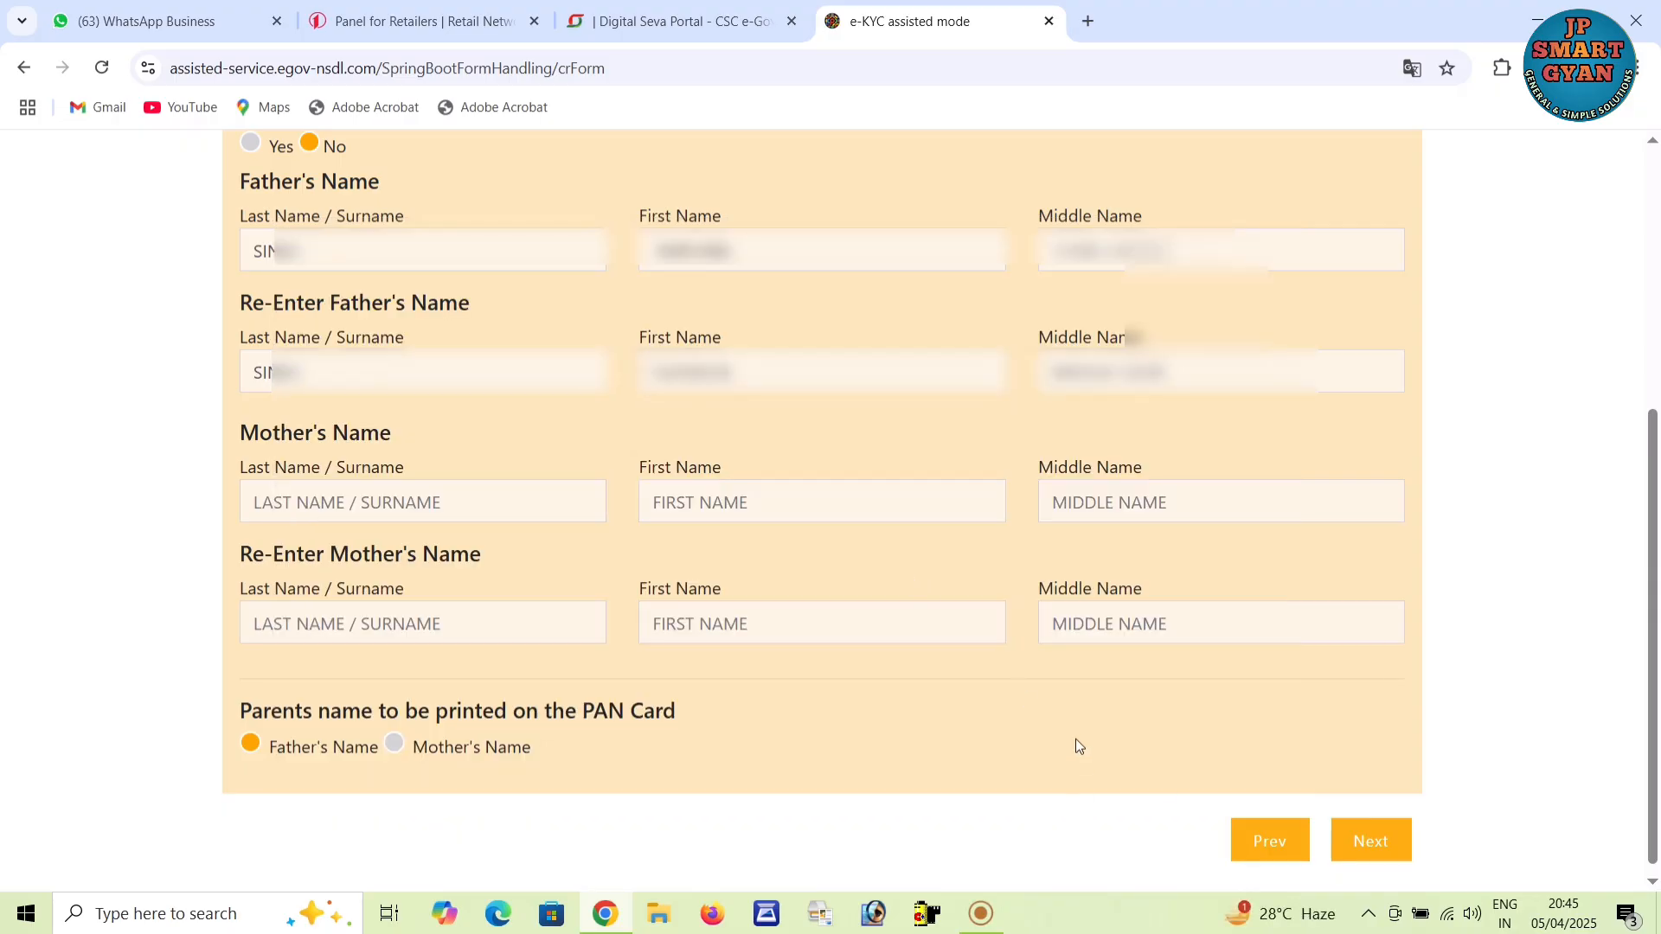
click(1372, 857)
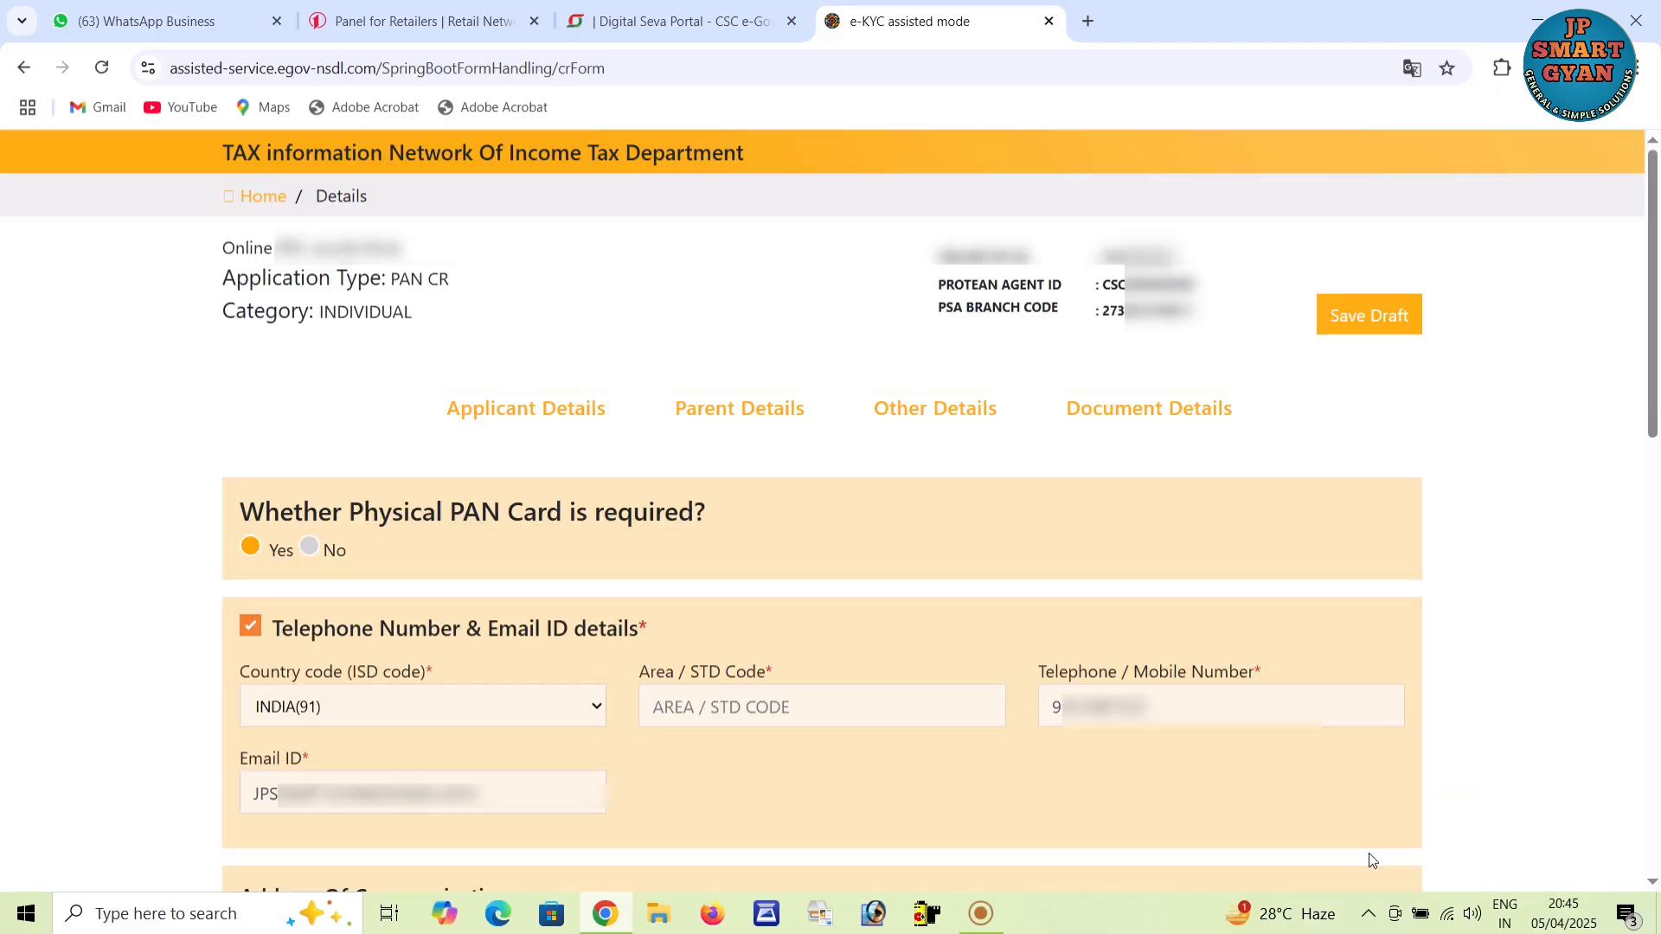
Enter 0551 as the Area / STD Code in the telephone number and email details
click(765, 705)
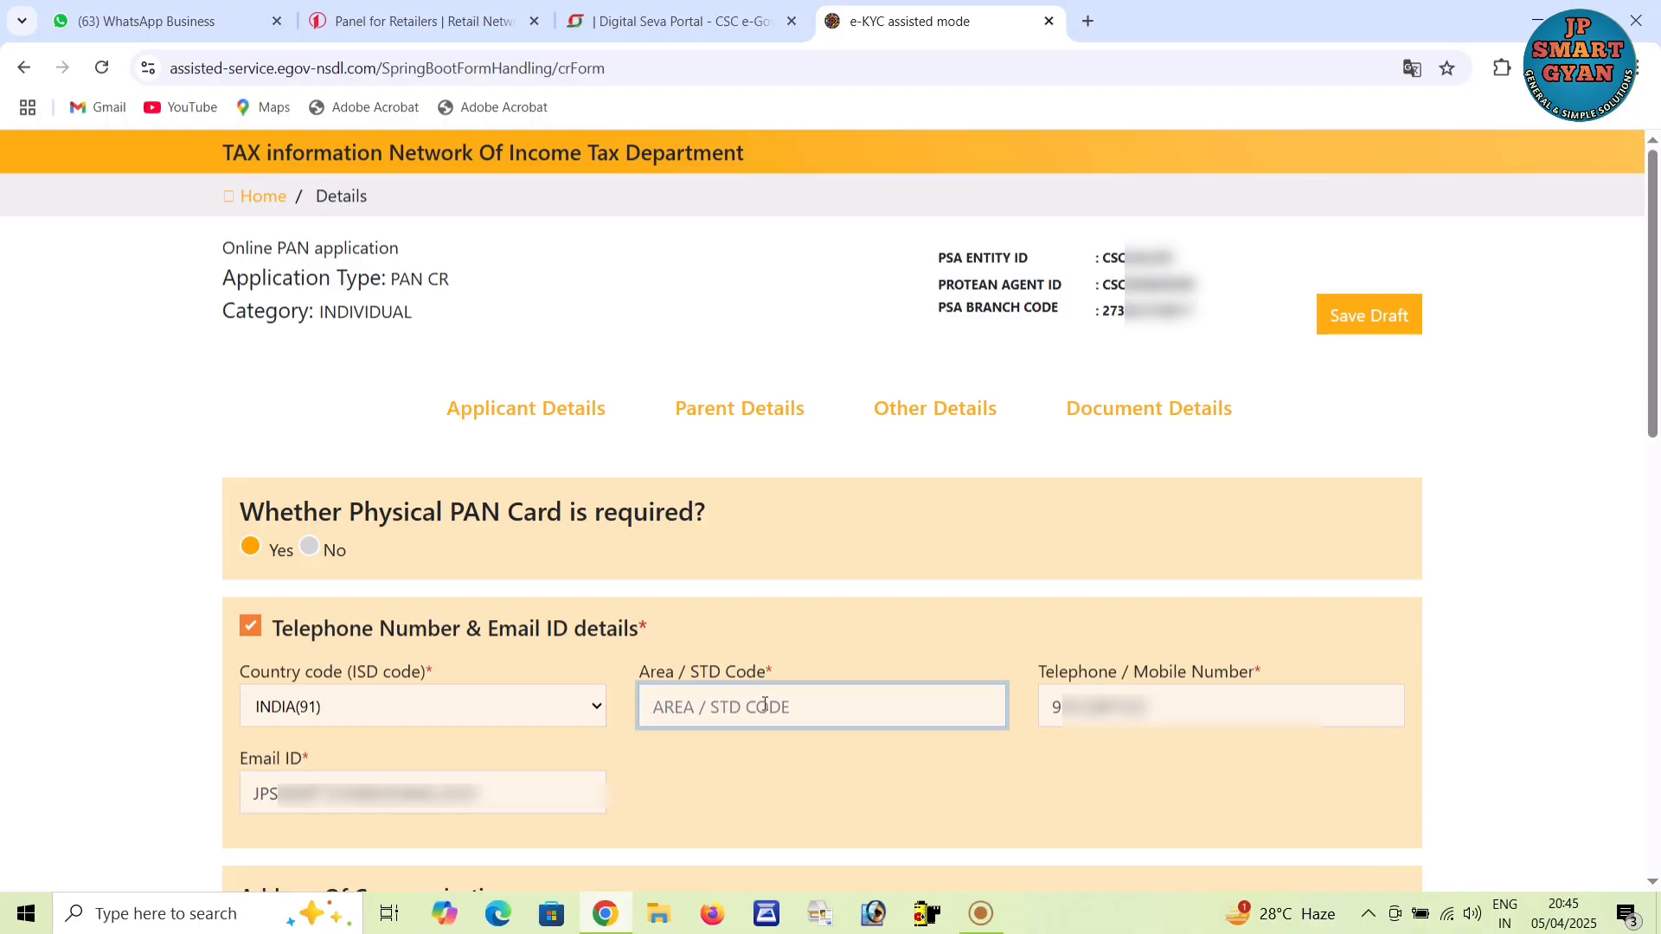
text(0551)
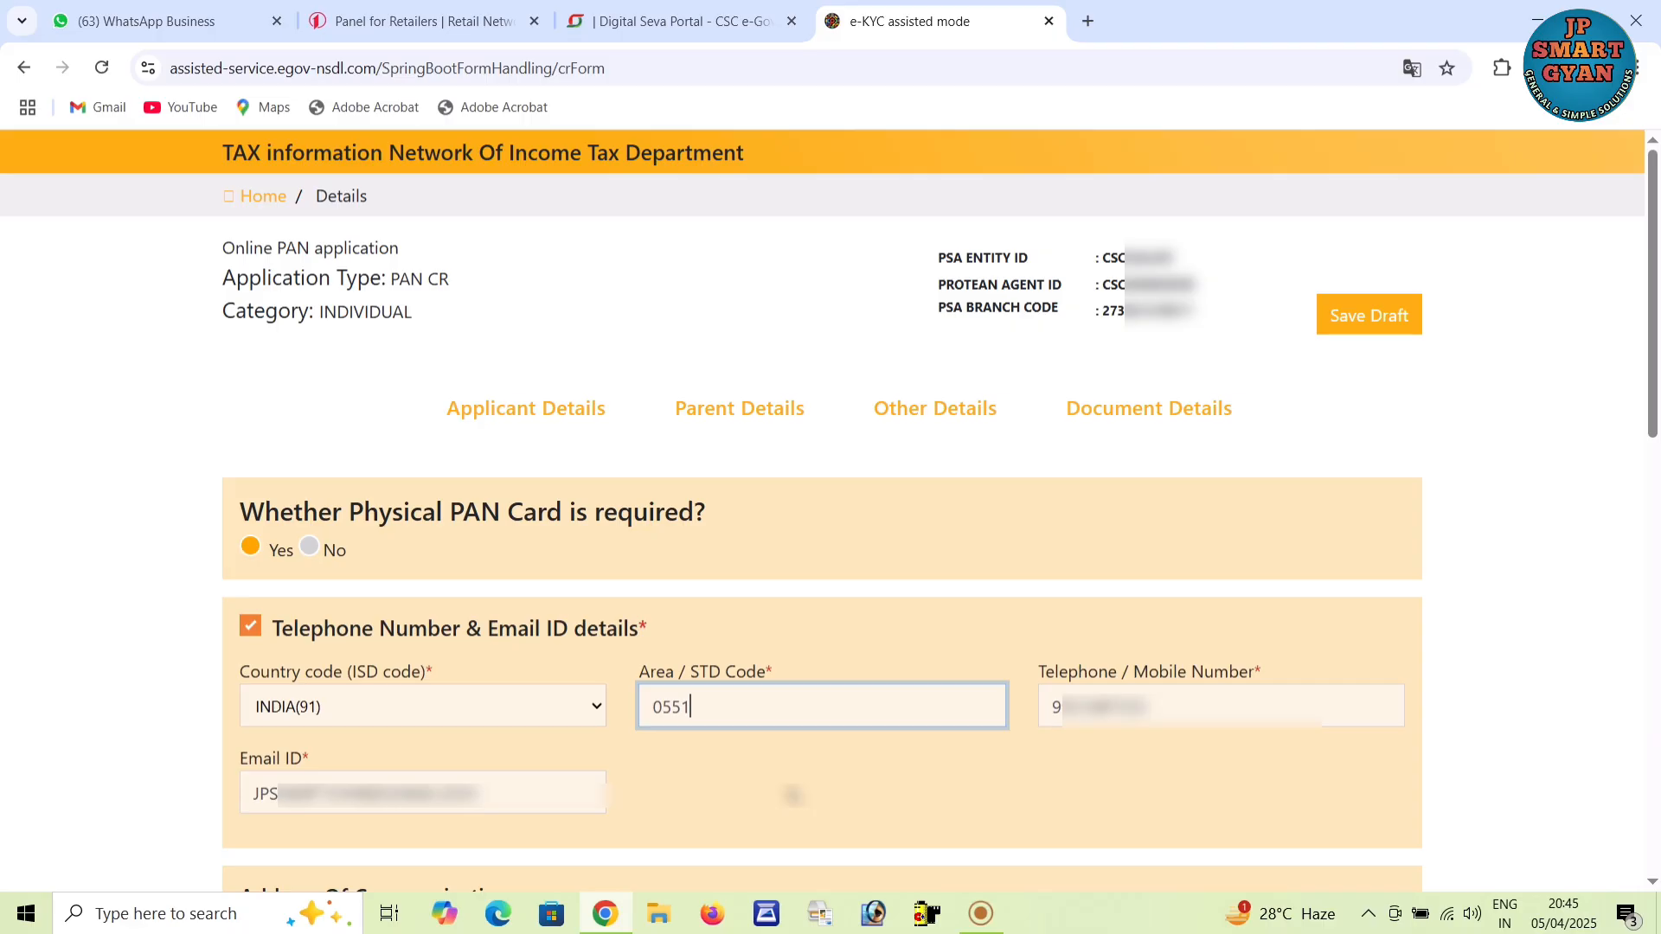
click(793, 794)
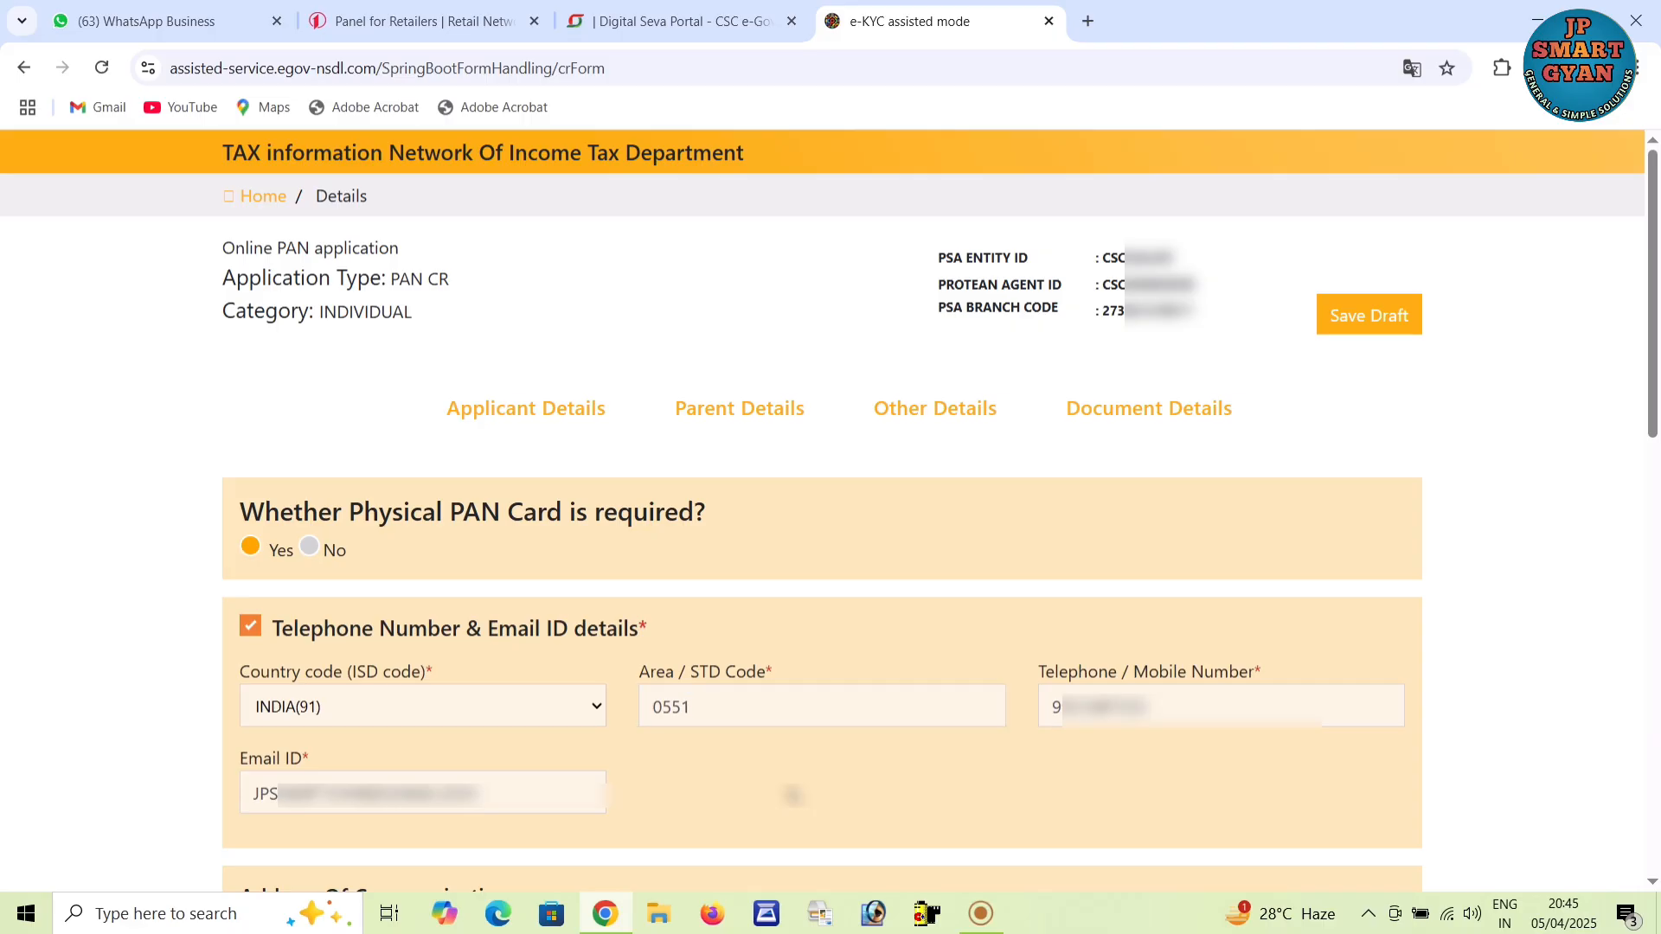
scroll(792, 794, down, 1)
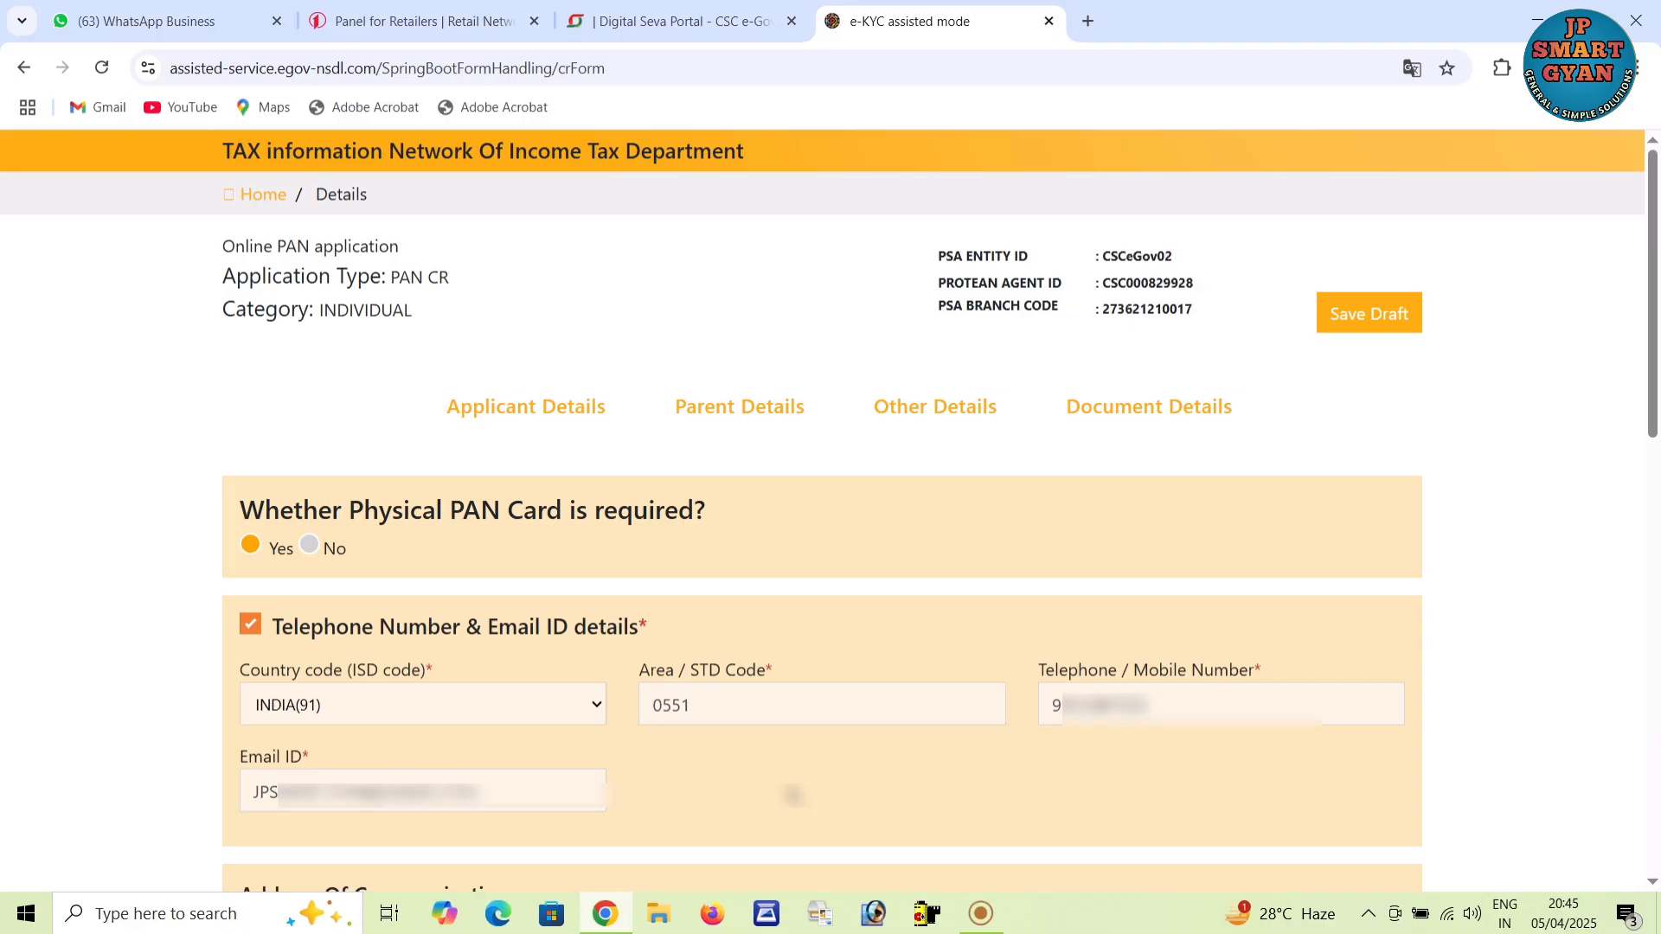
scroll(793, 794, down, 5)
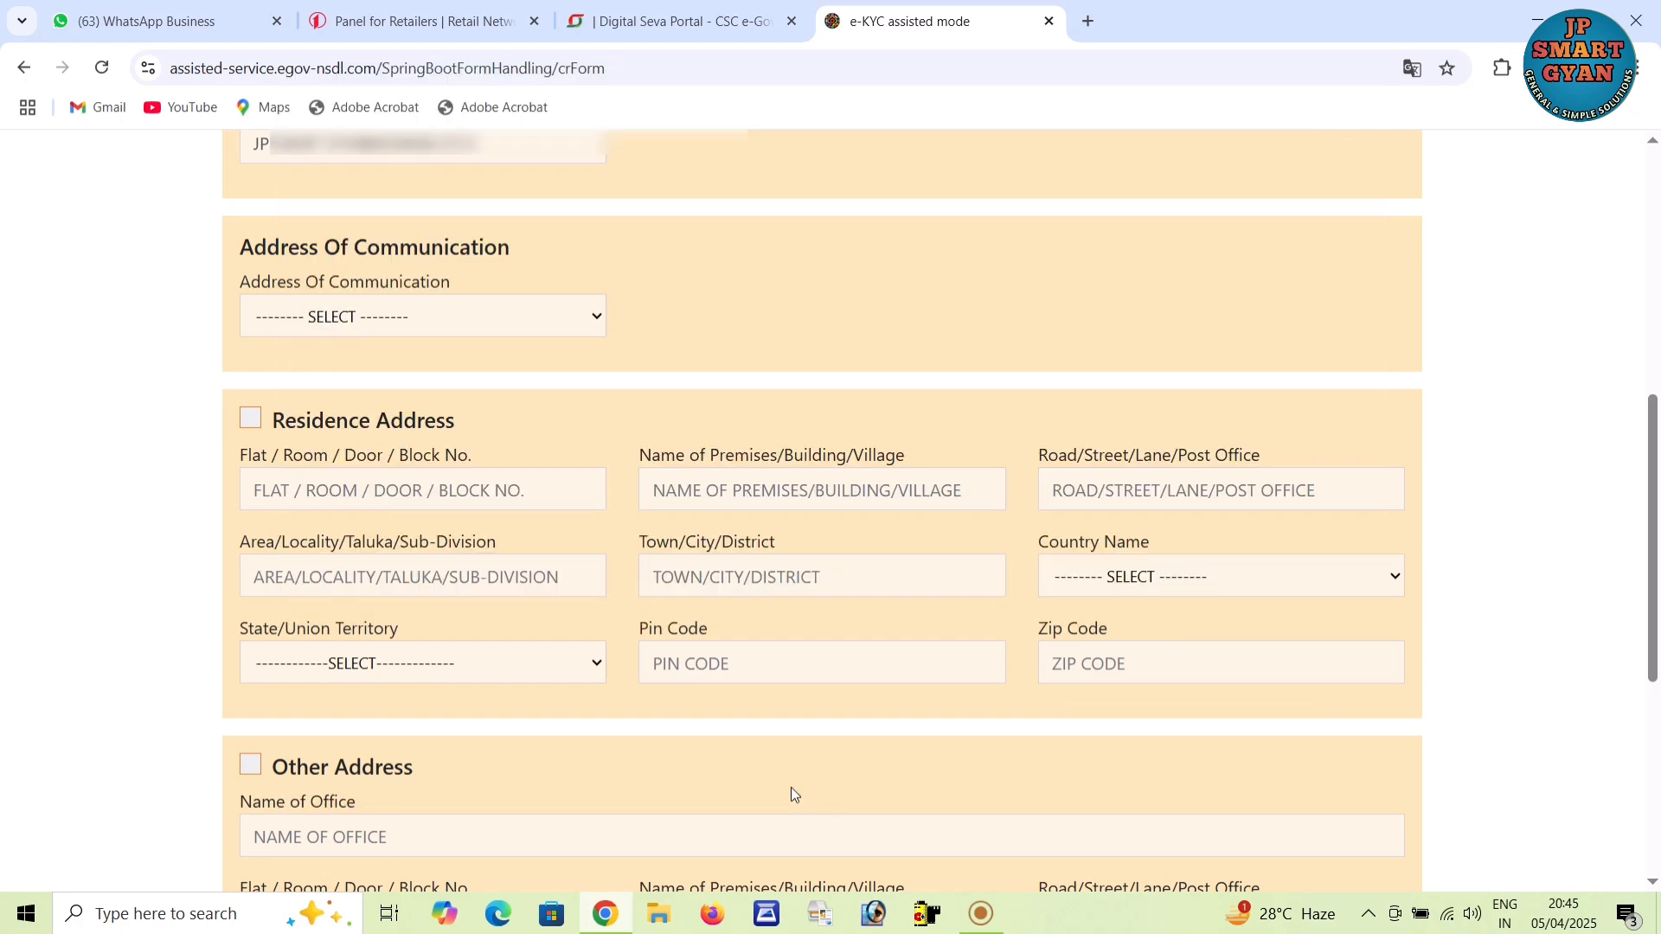
scroll(791, 788, down, 5)
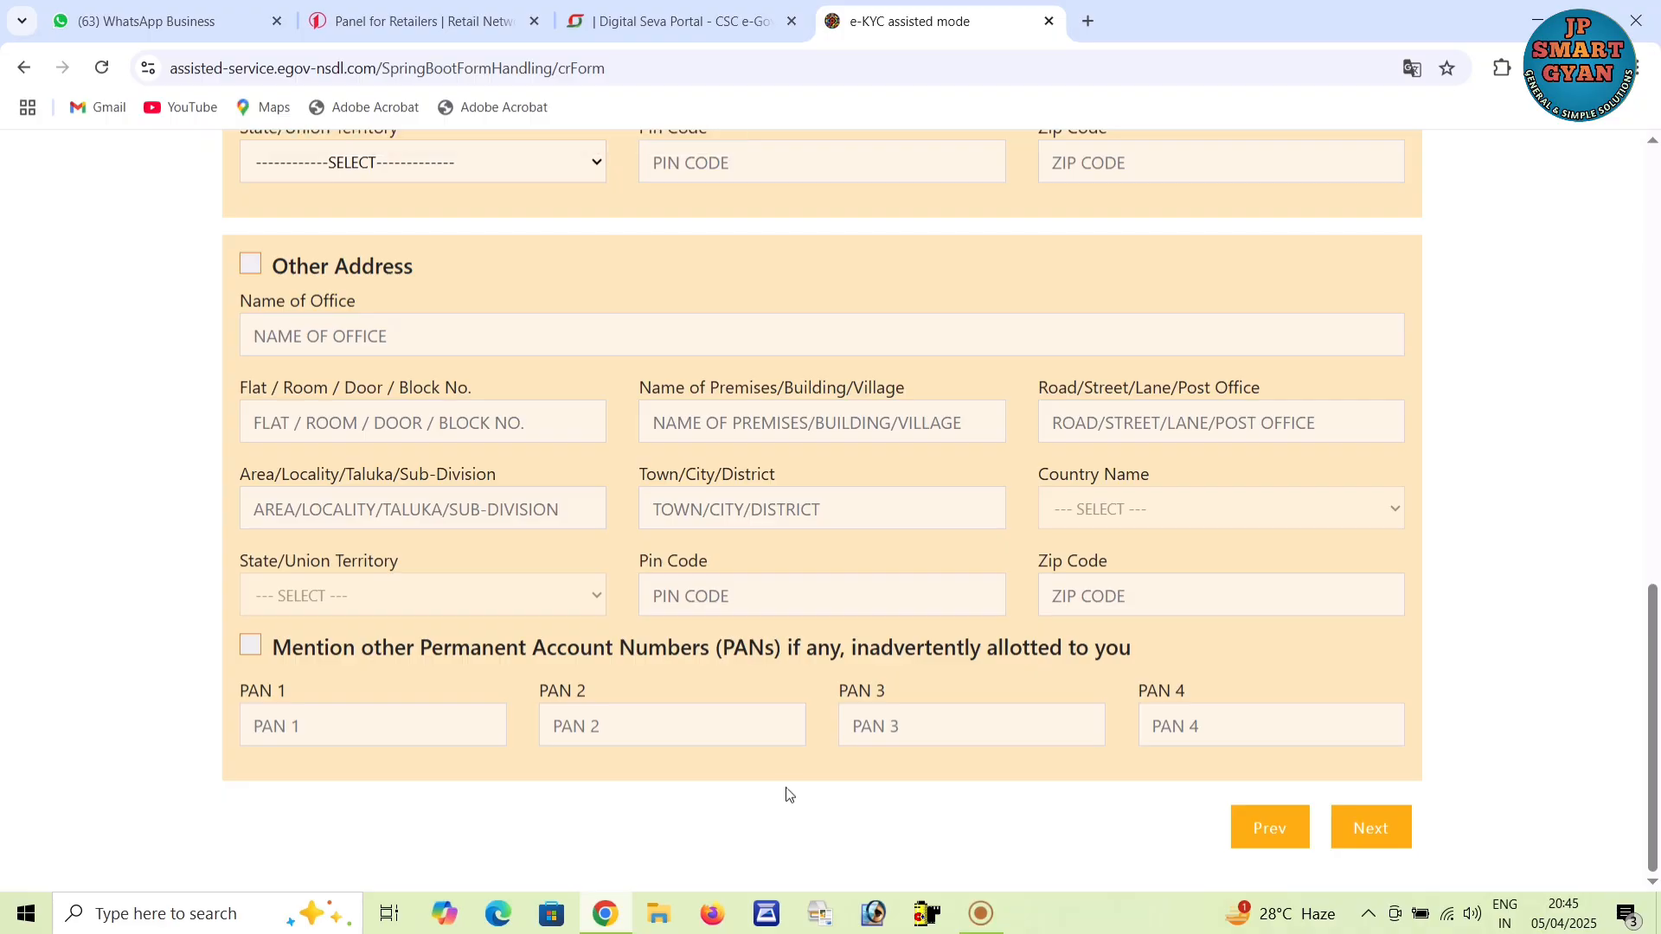
click(251, 651)
click(338, 729)
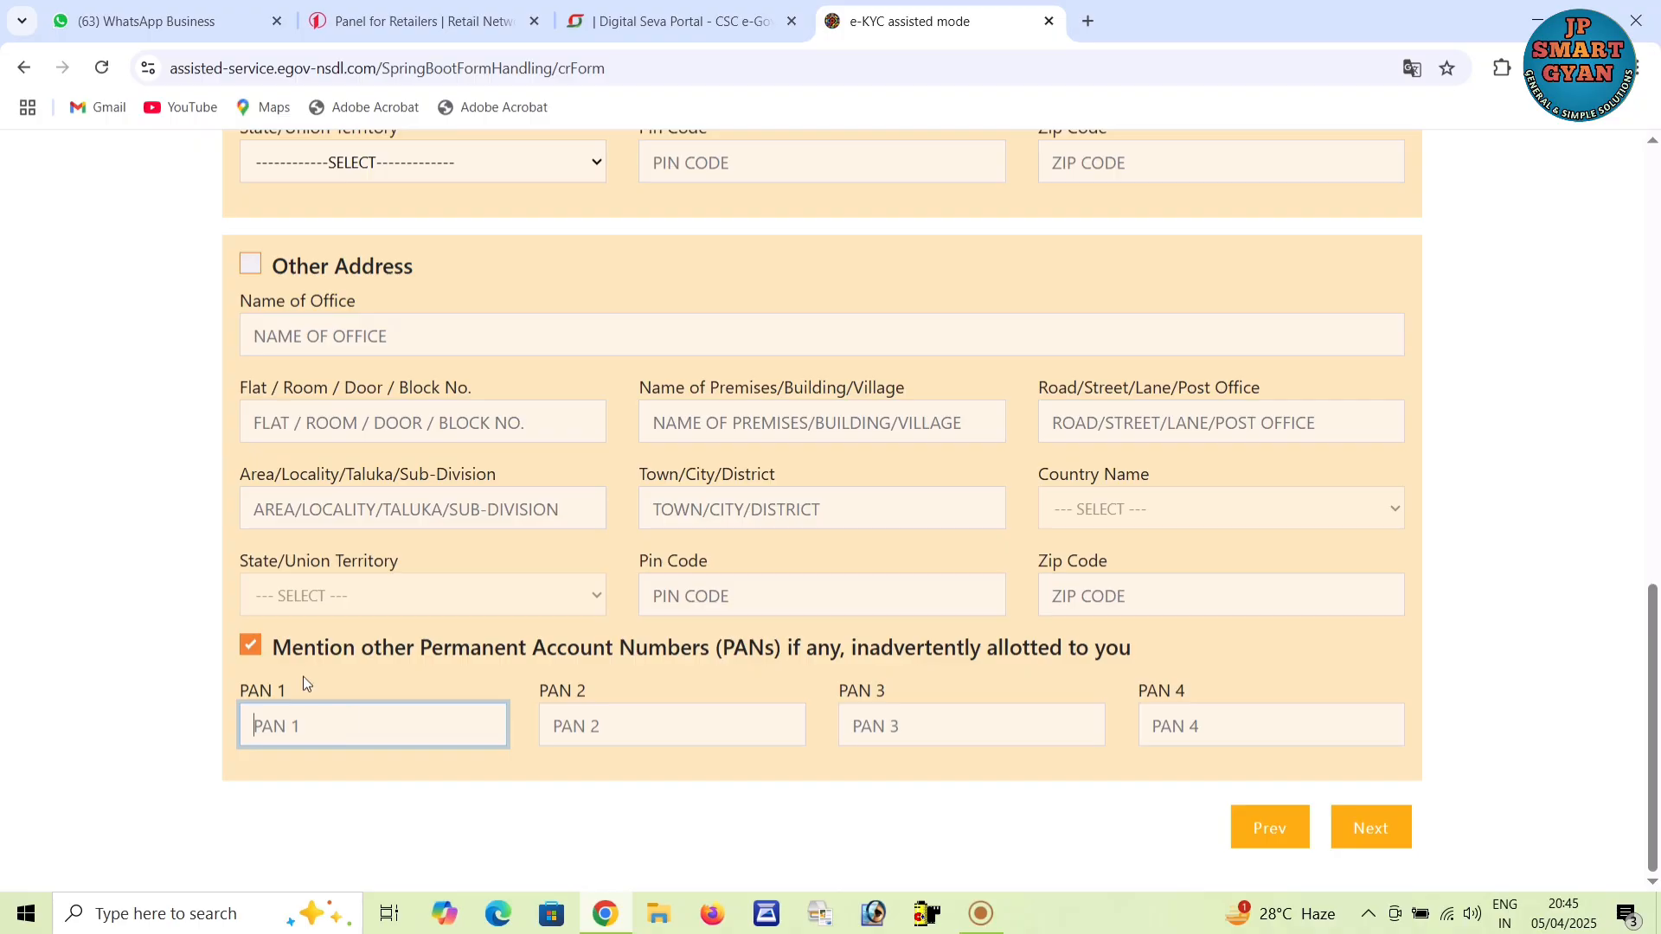
click(250, 646)
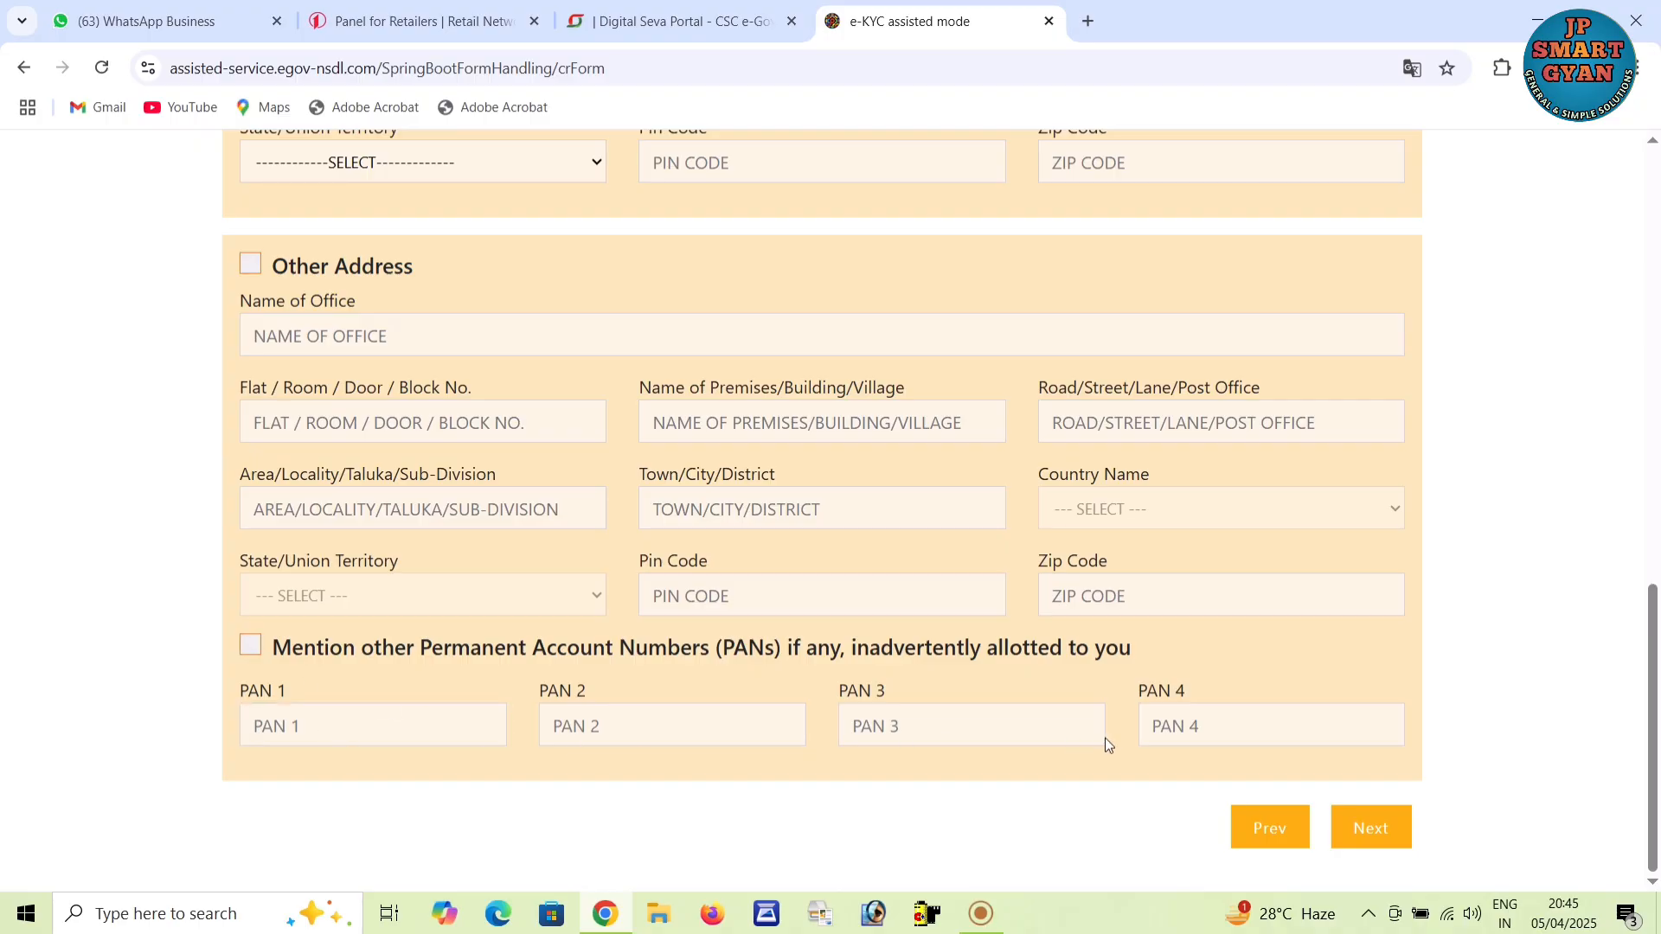
Continue to Document Details and choose the AADHAAR Card as proof of identity, proof of address and proof of DOB
click(1385, 831)
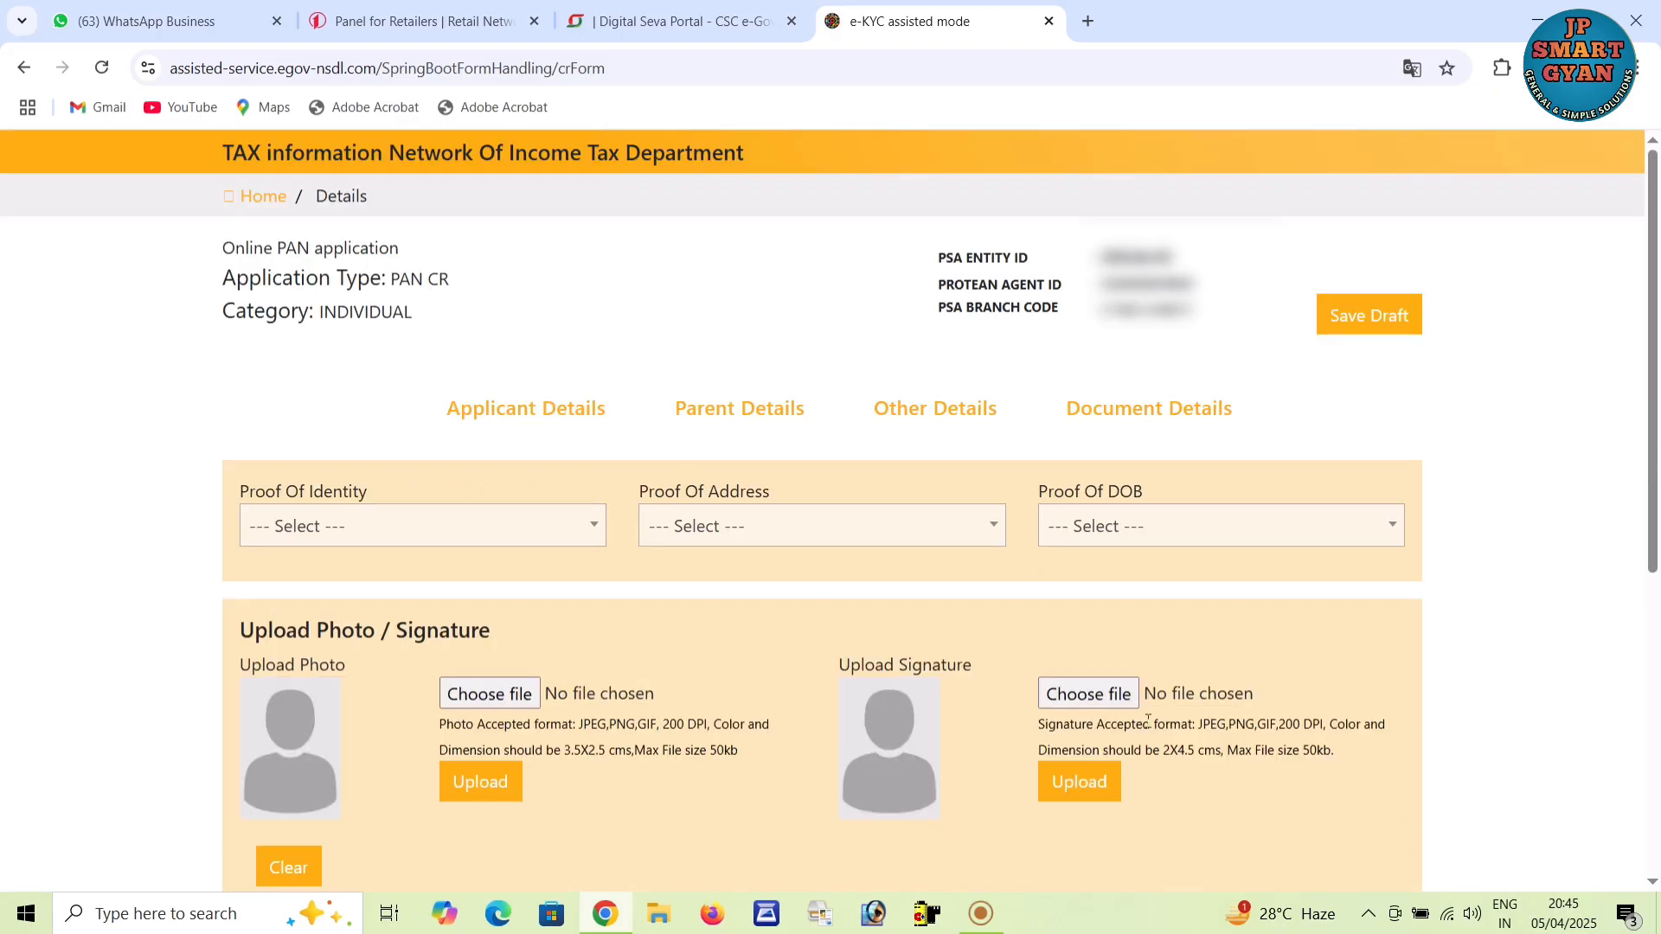
click(542, 531)
click(444, 620)
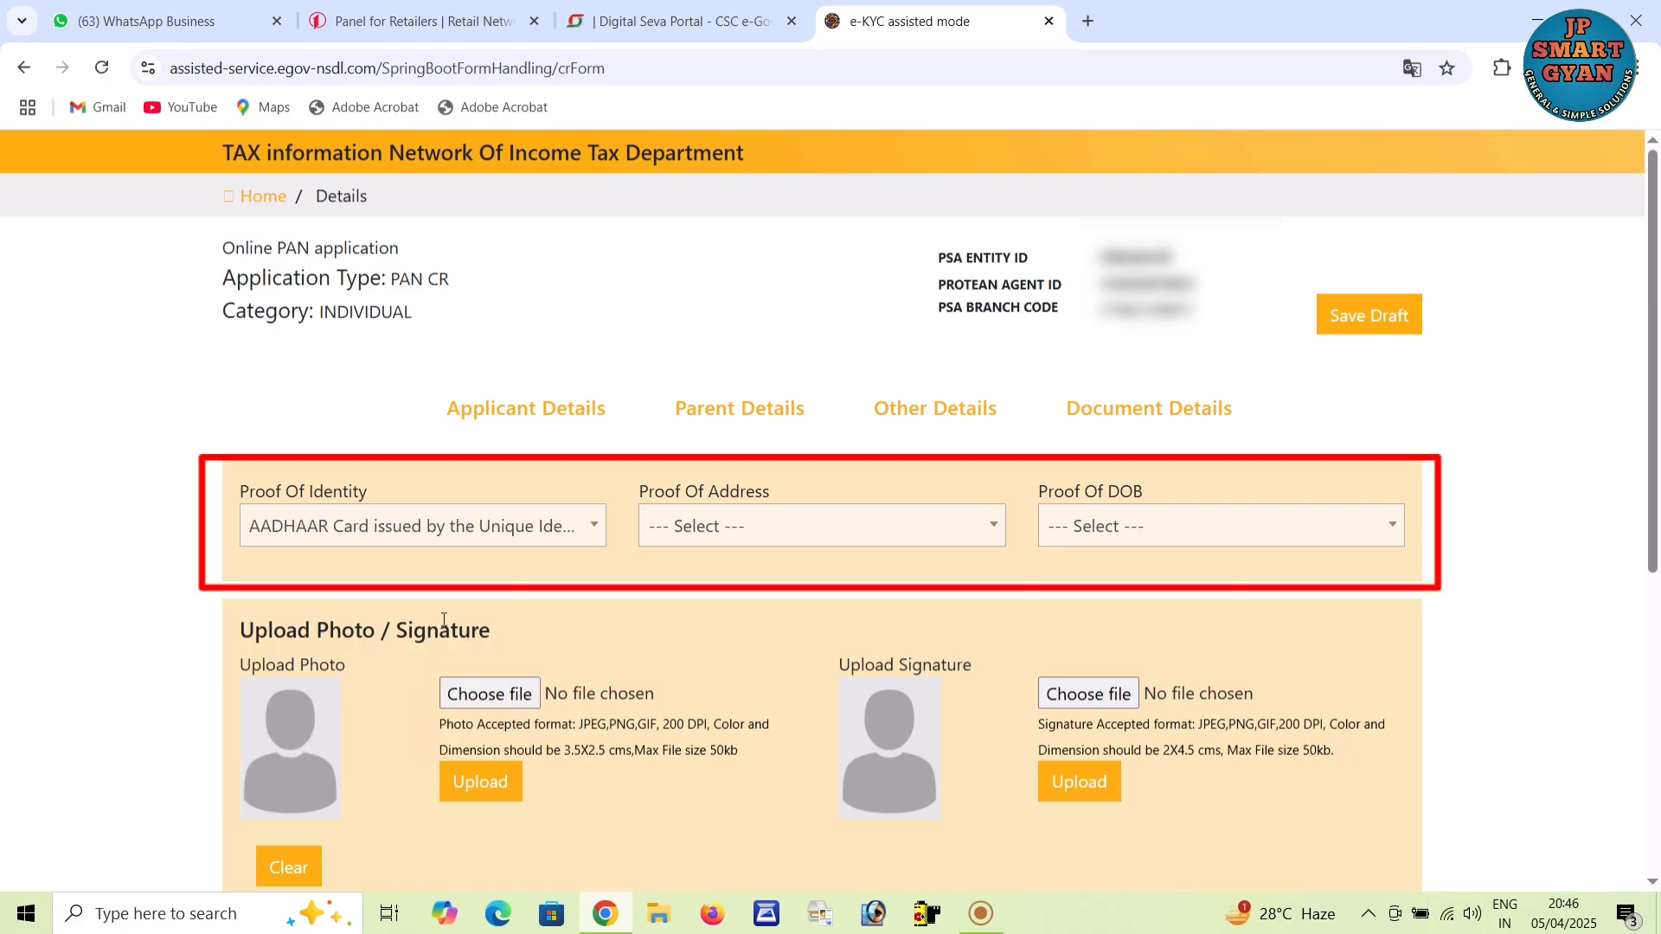
click(766, 530)
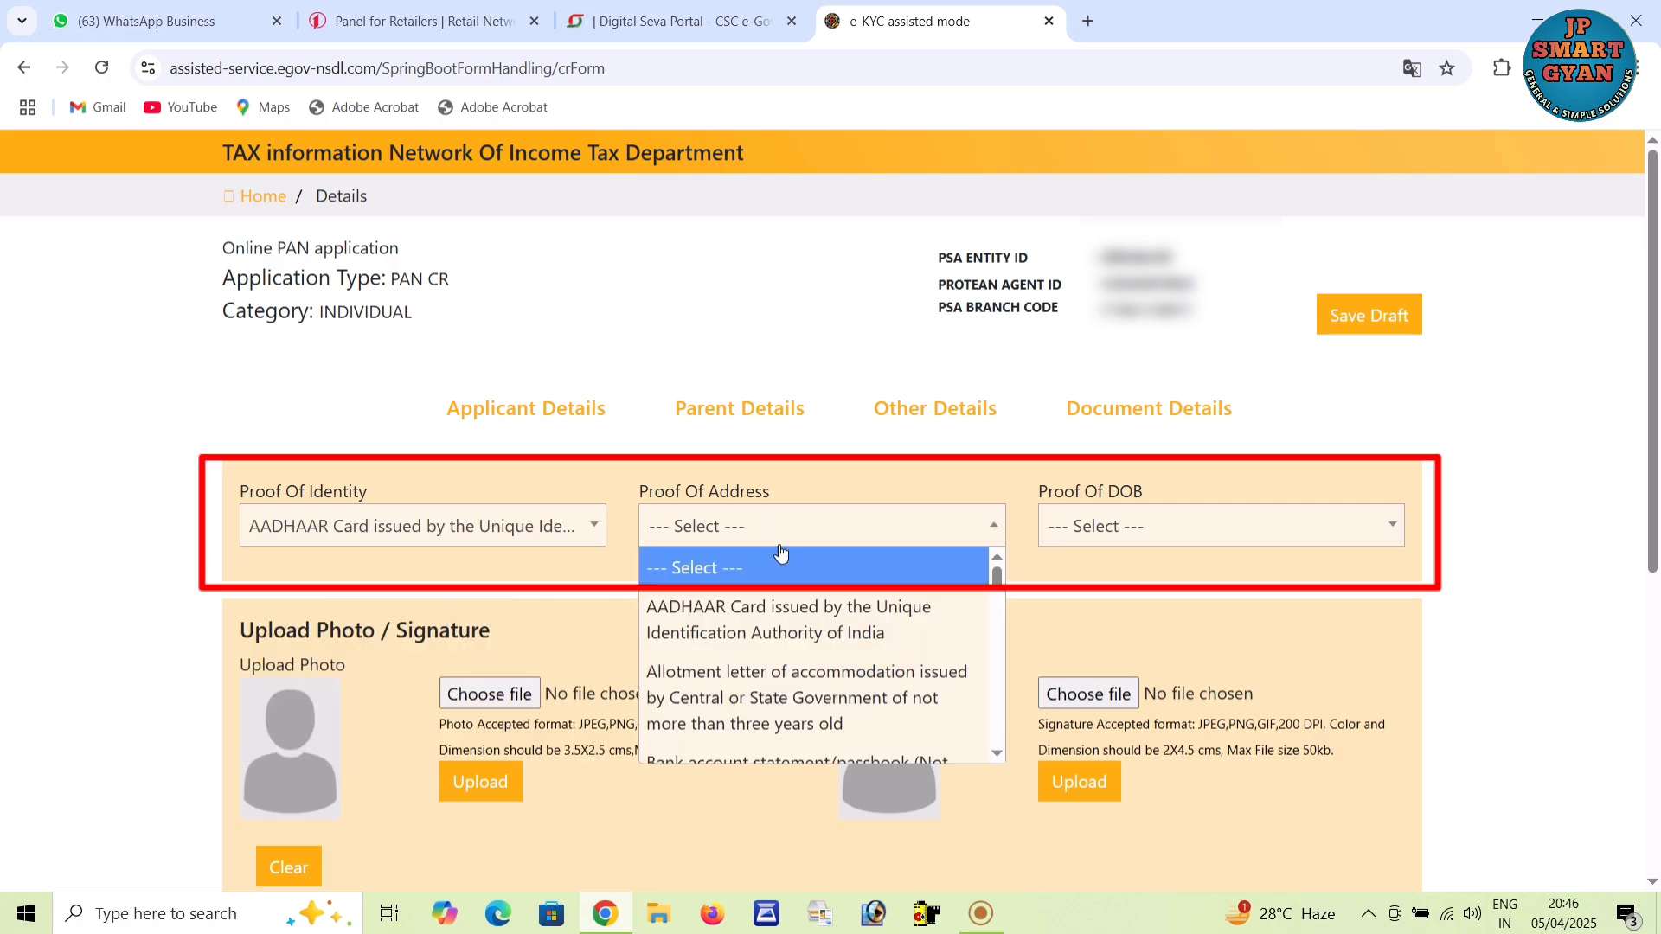
click(783, 612)
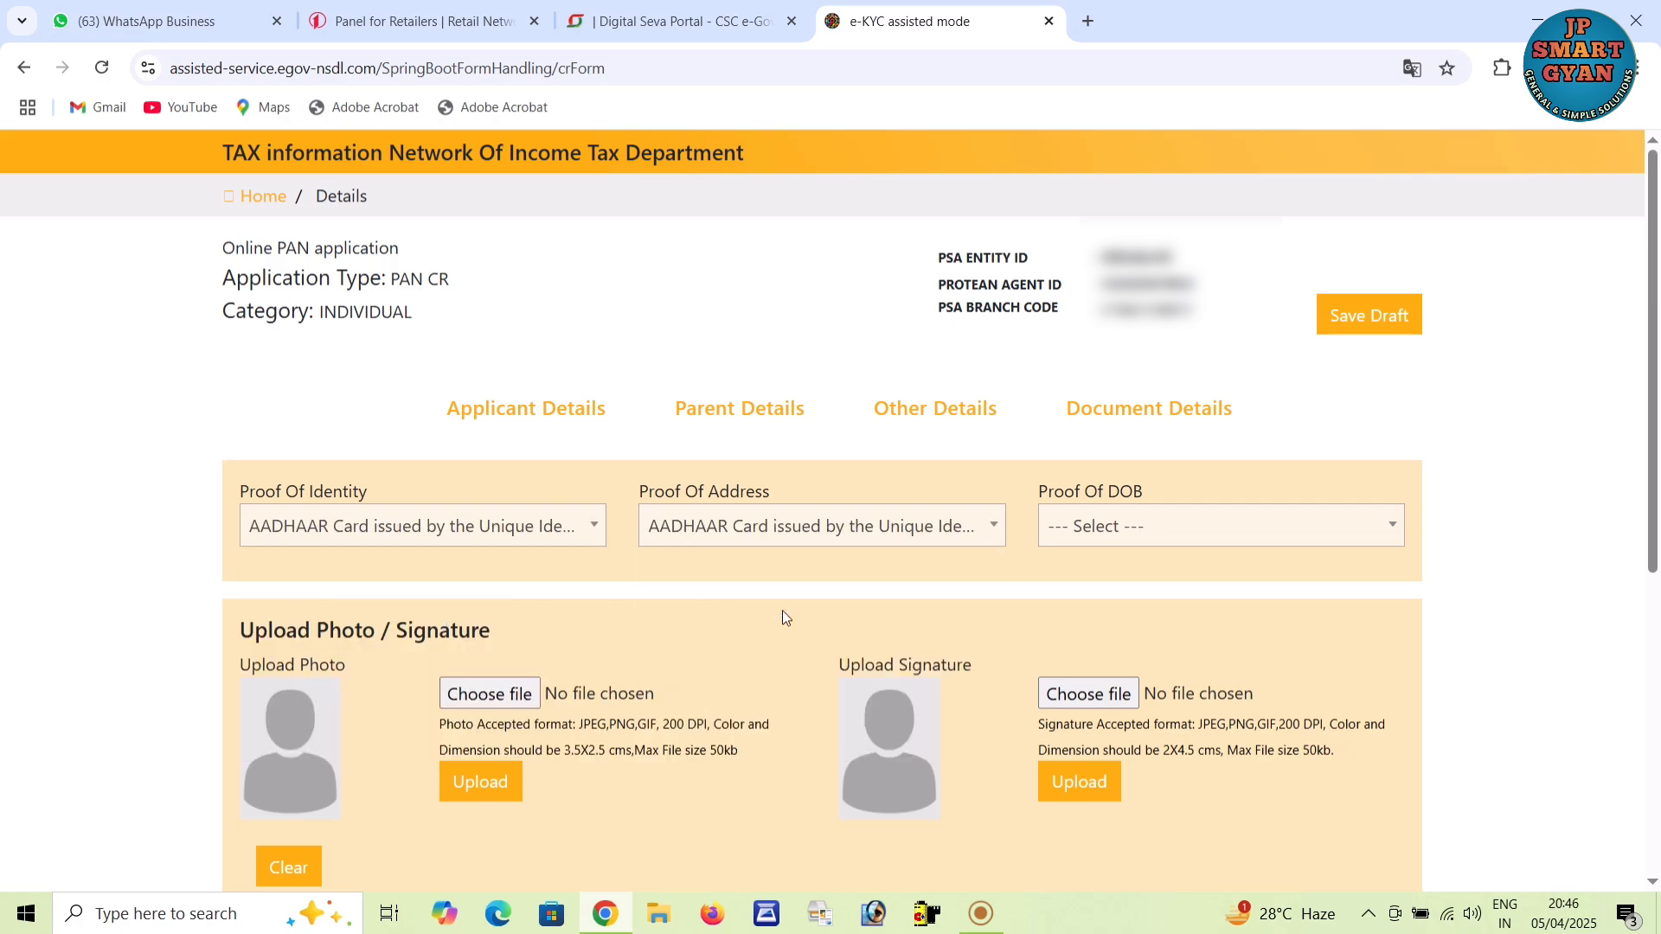
click(1149, 530)
click(1149, 627)
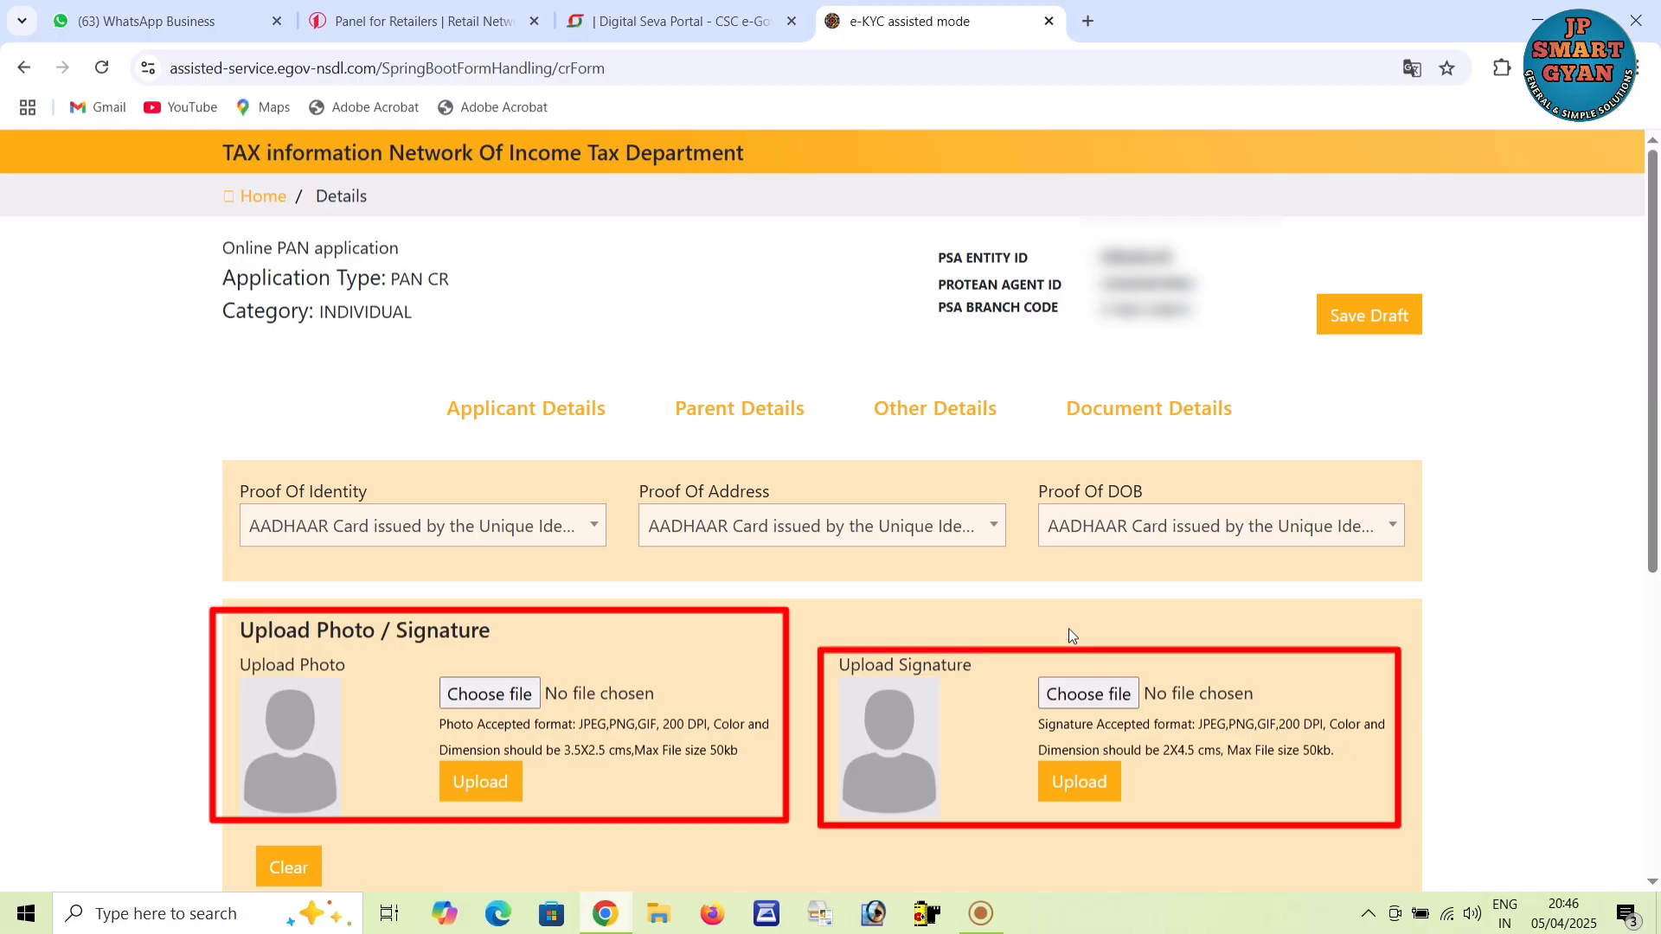
Upload IMG_20250405_0002.jpg from the Documents folder as the applicant's photo
scroll(1060, 644, down, 2)
scroll(1056, 664, down, 2)
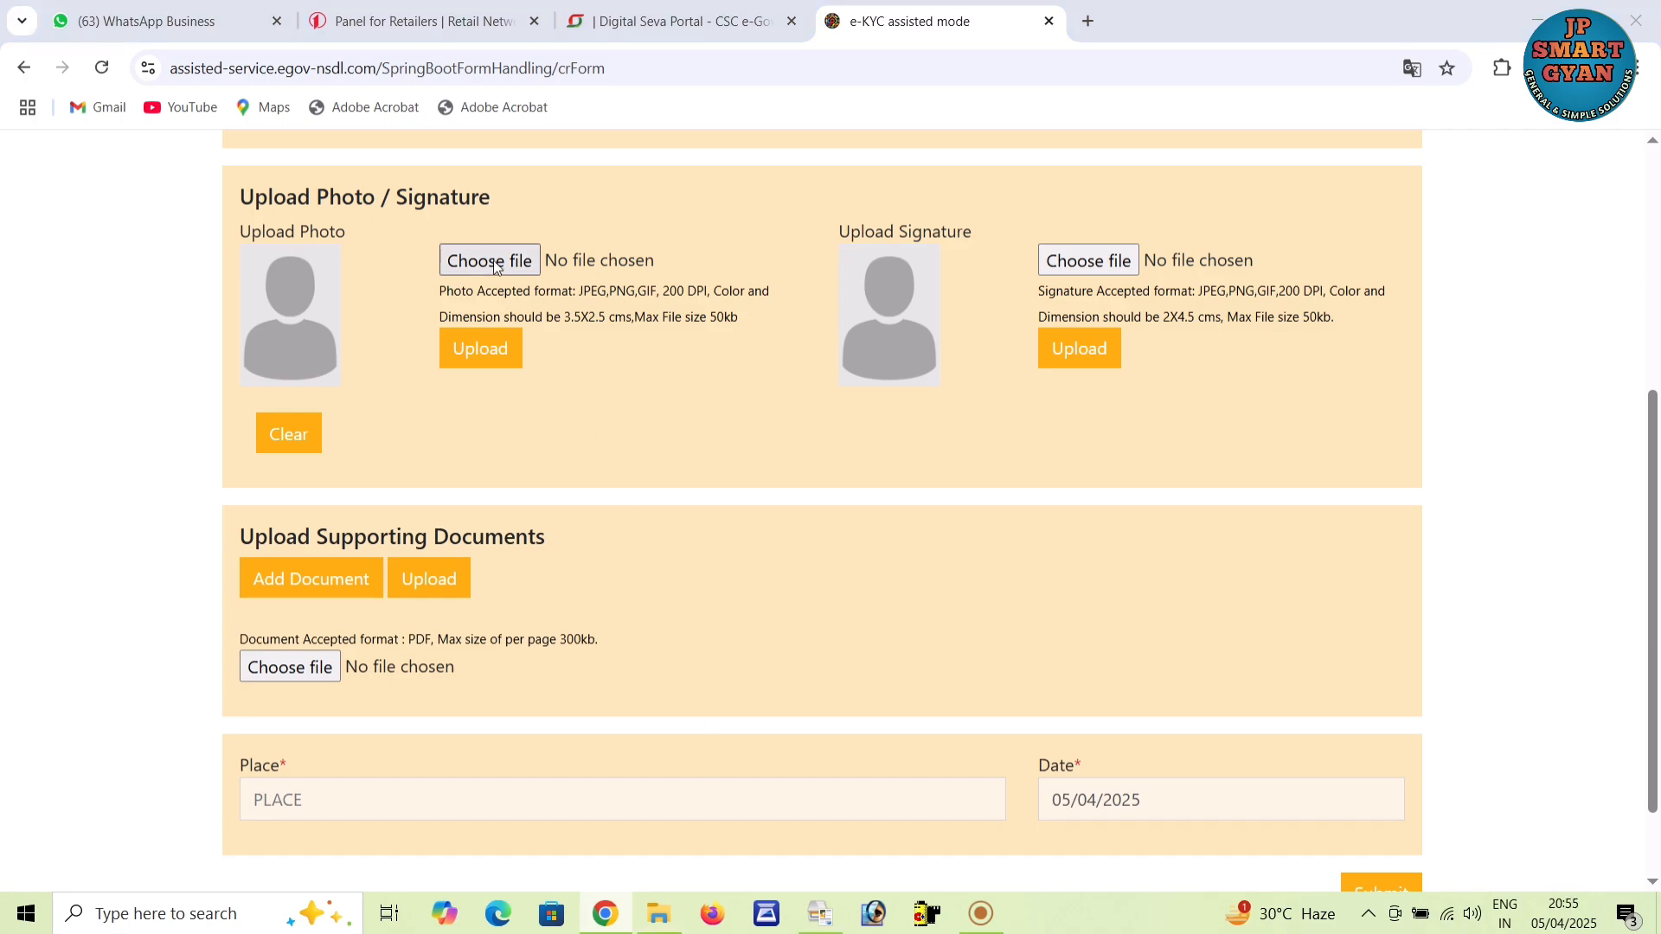
click(496, 263)
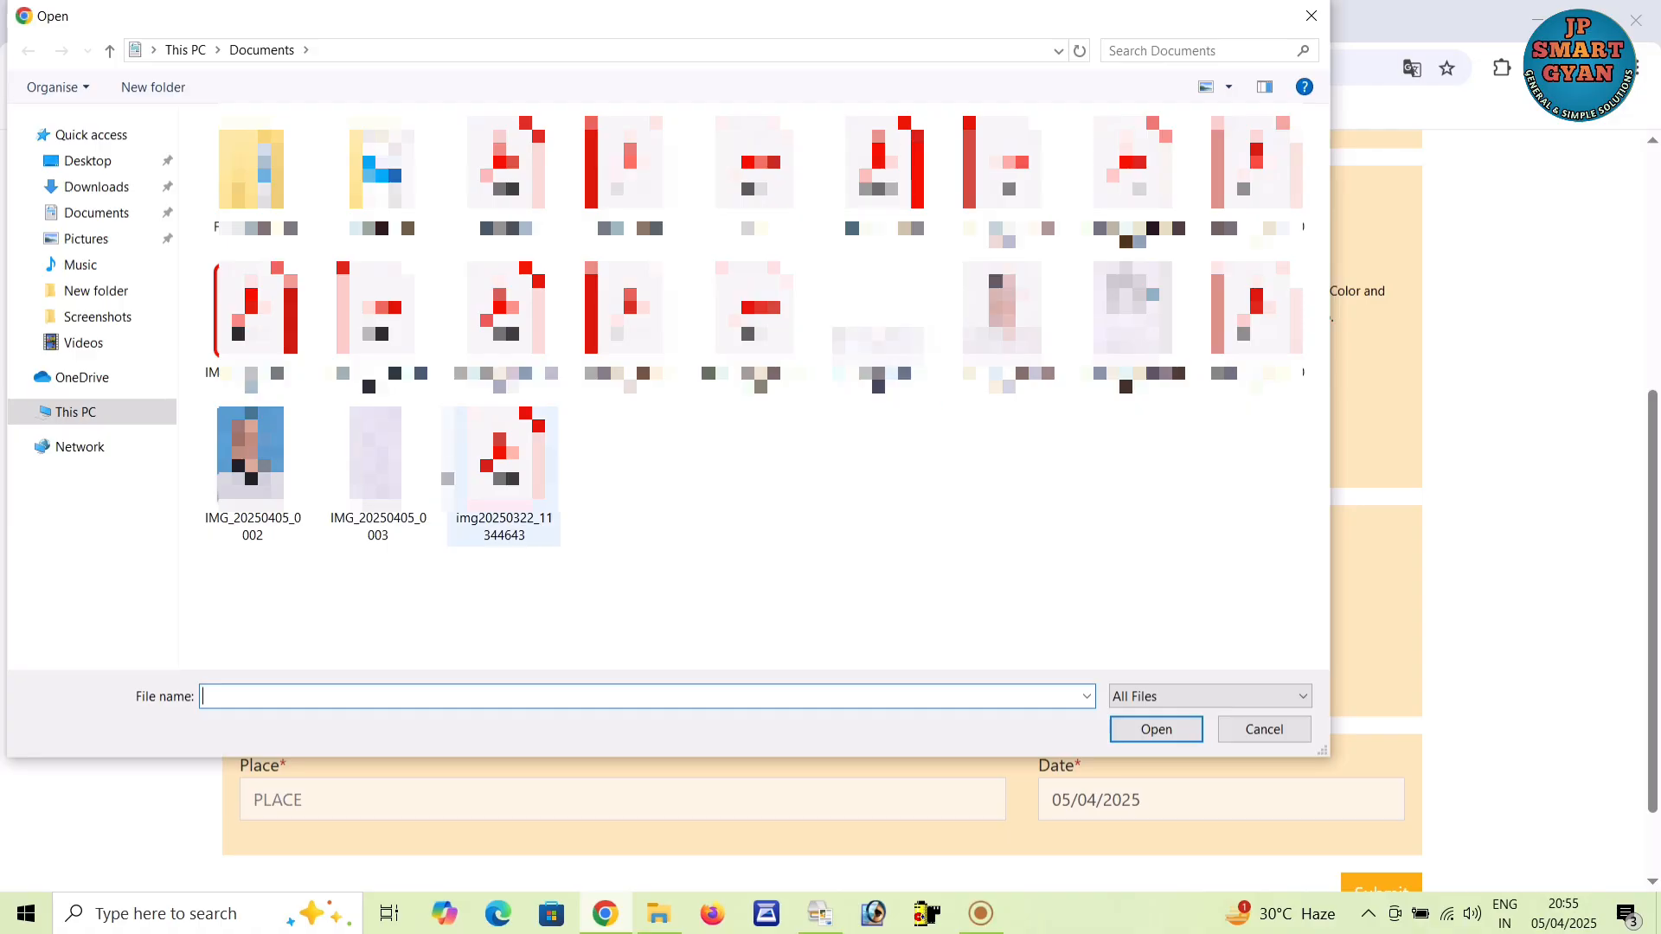
double_click(251, 450)
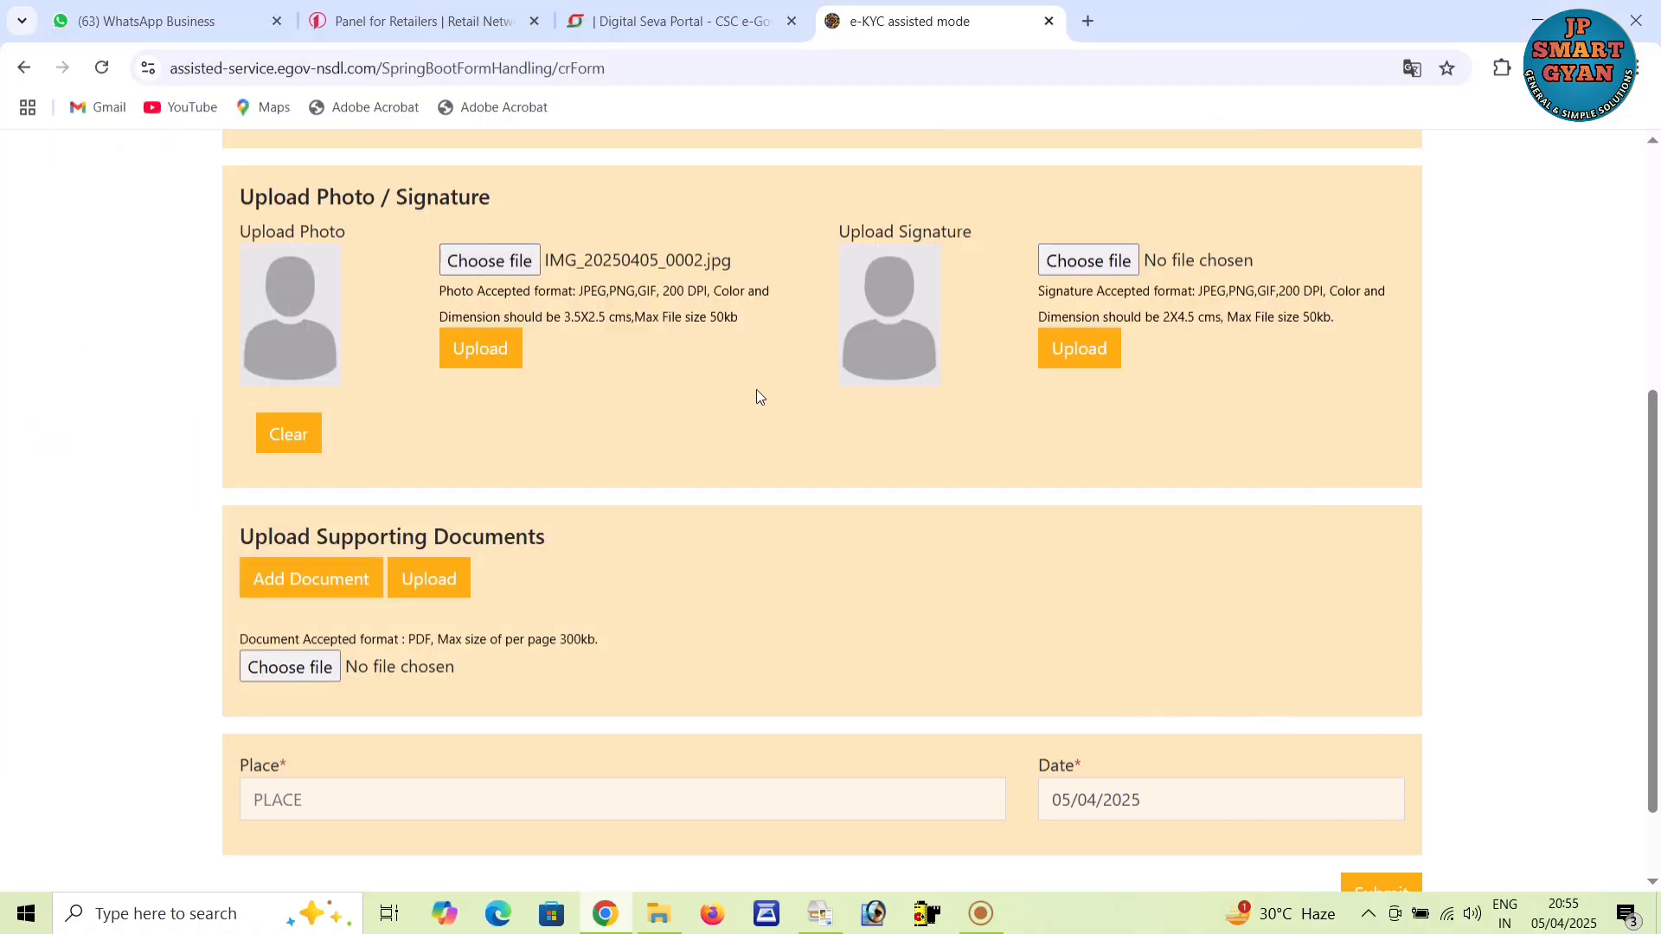
click(479, 350)
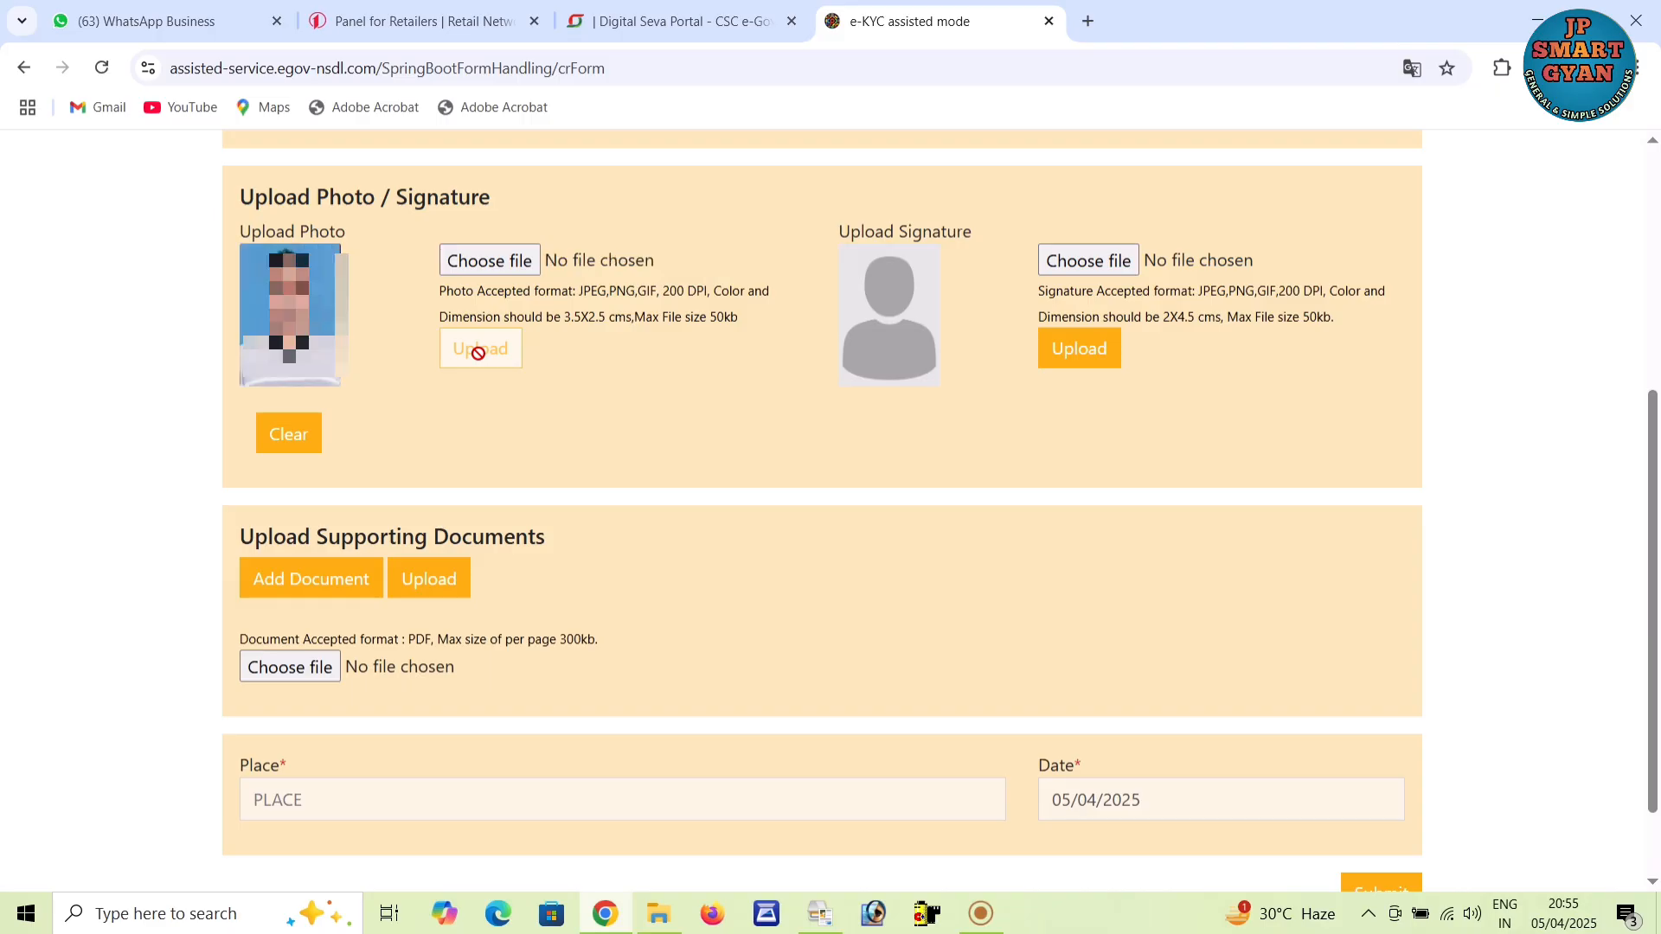
Upload IMG_20250405_0003.jpg from the Documents folder as the applicant's signature
click(1089, 257)
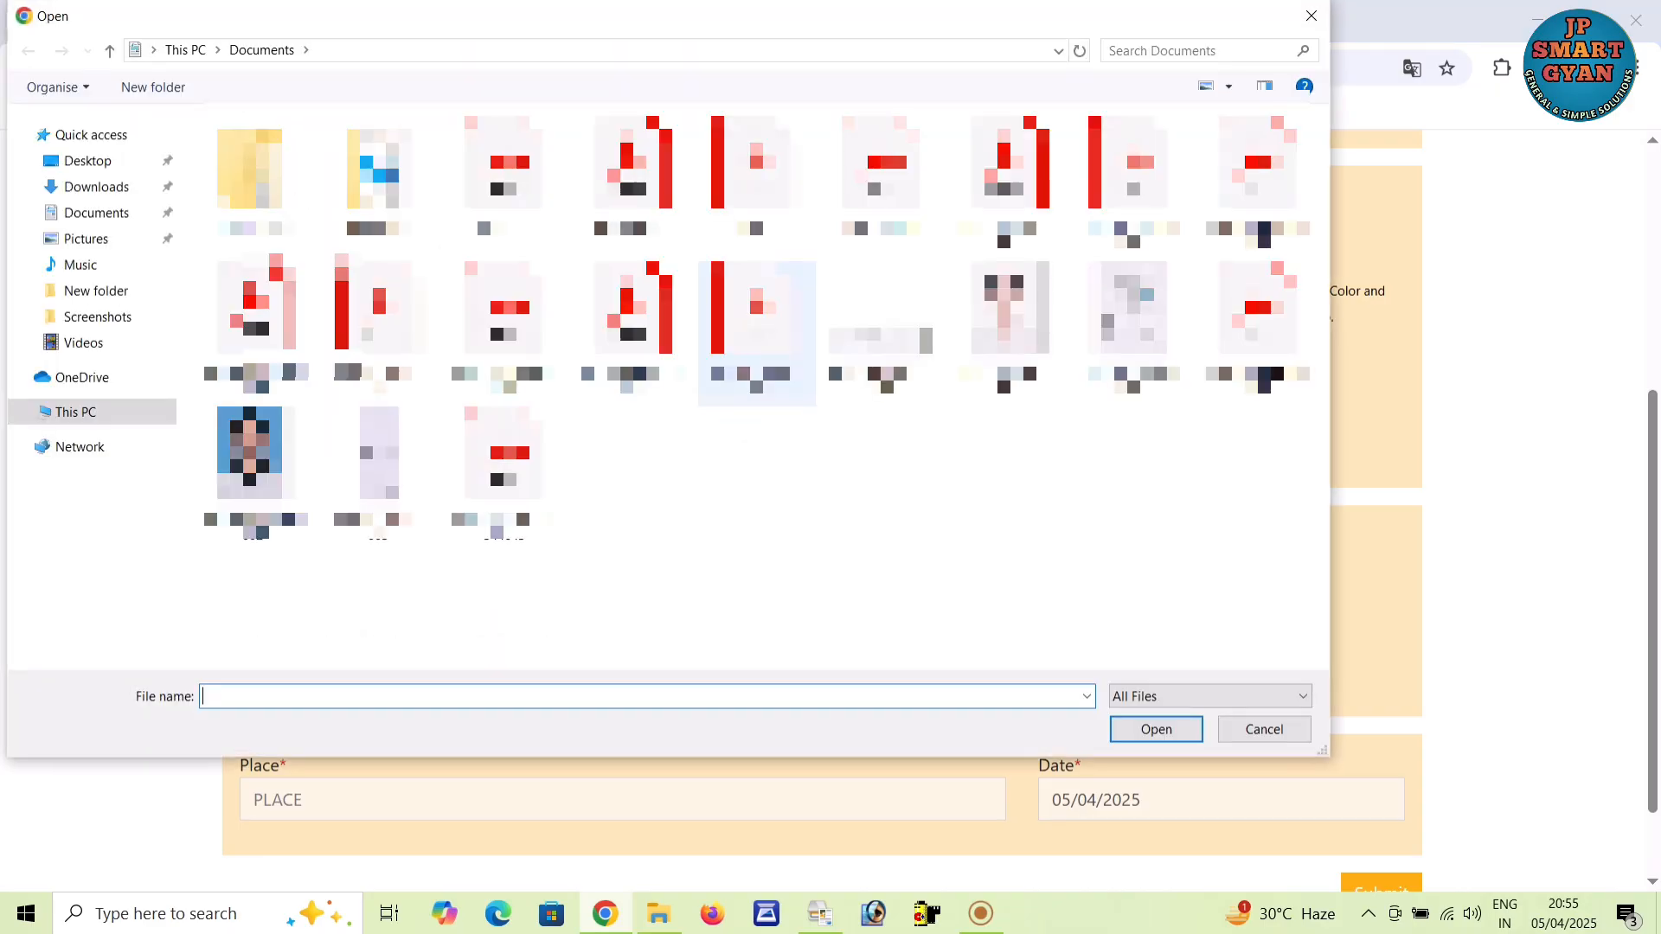
double_click(377, 458)
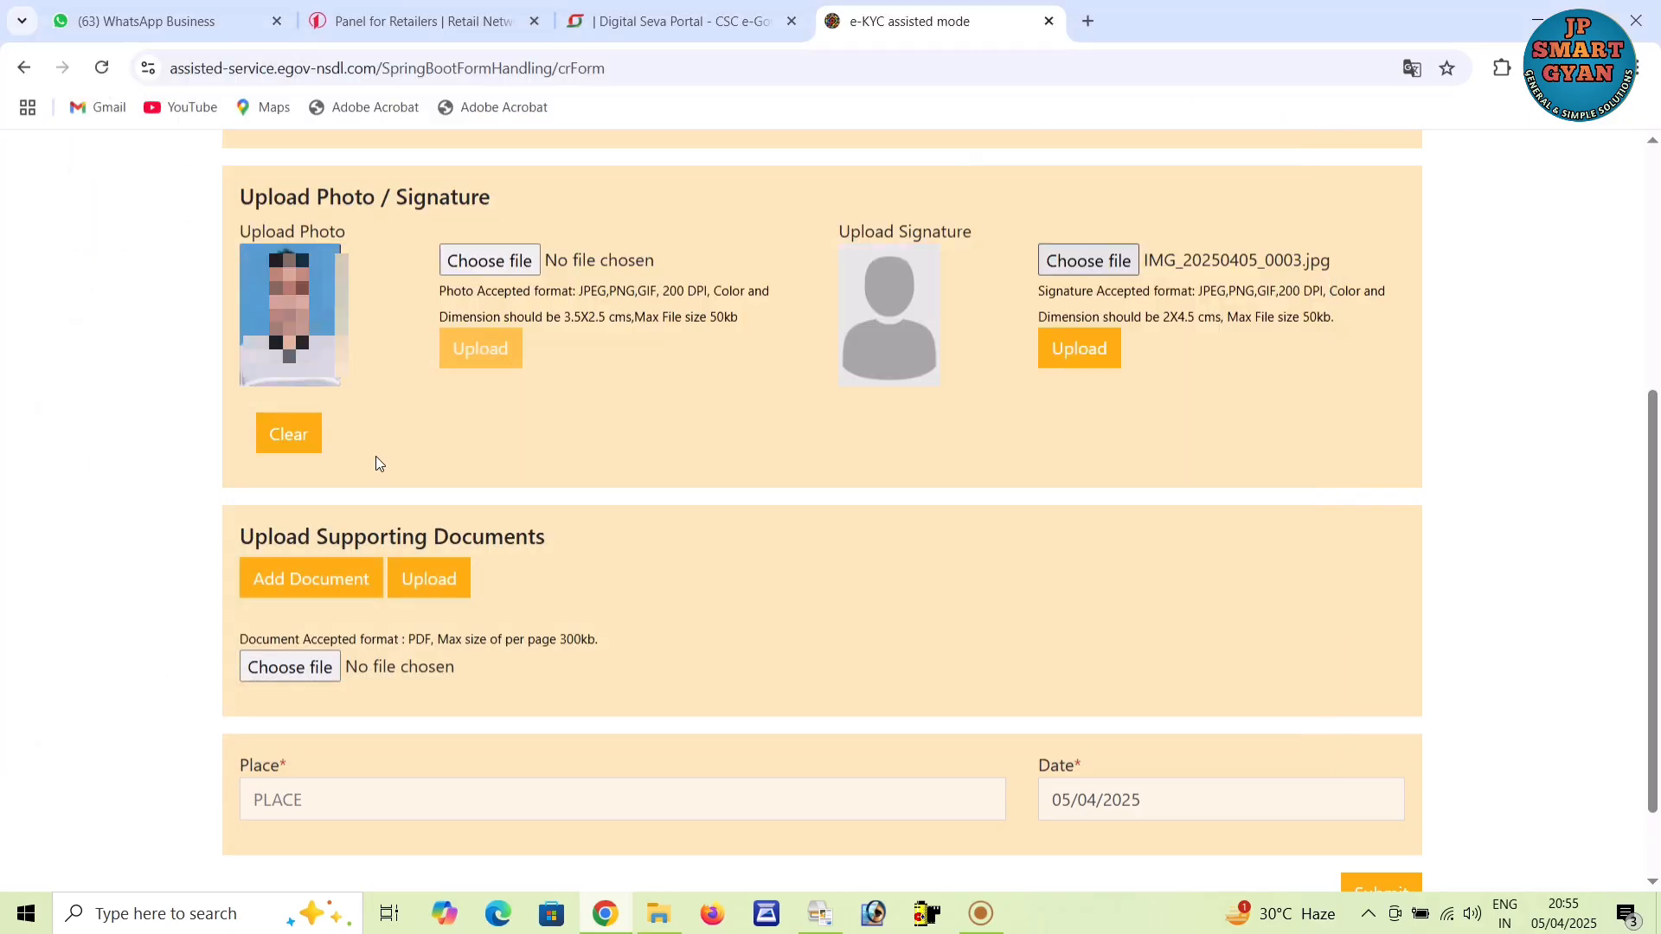
click(1095, 348)
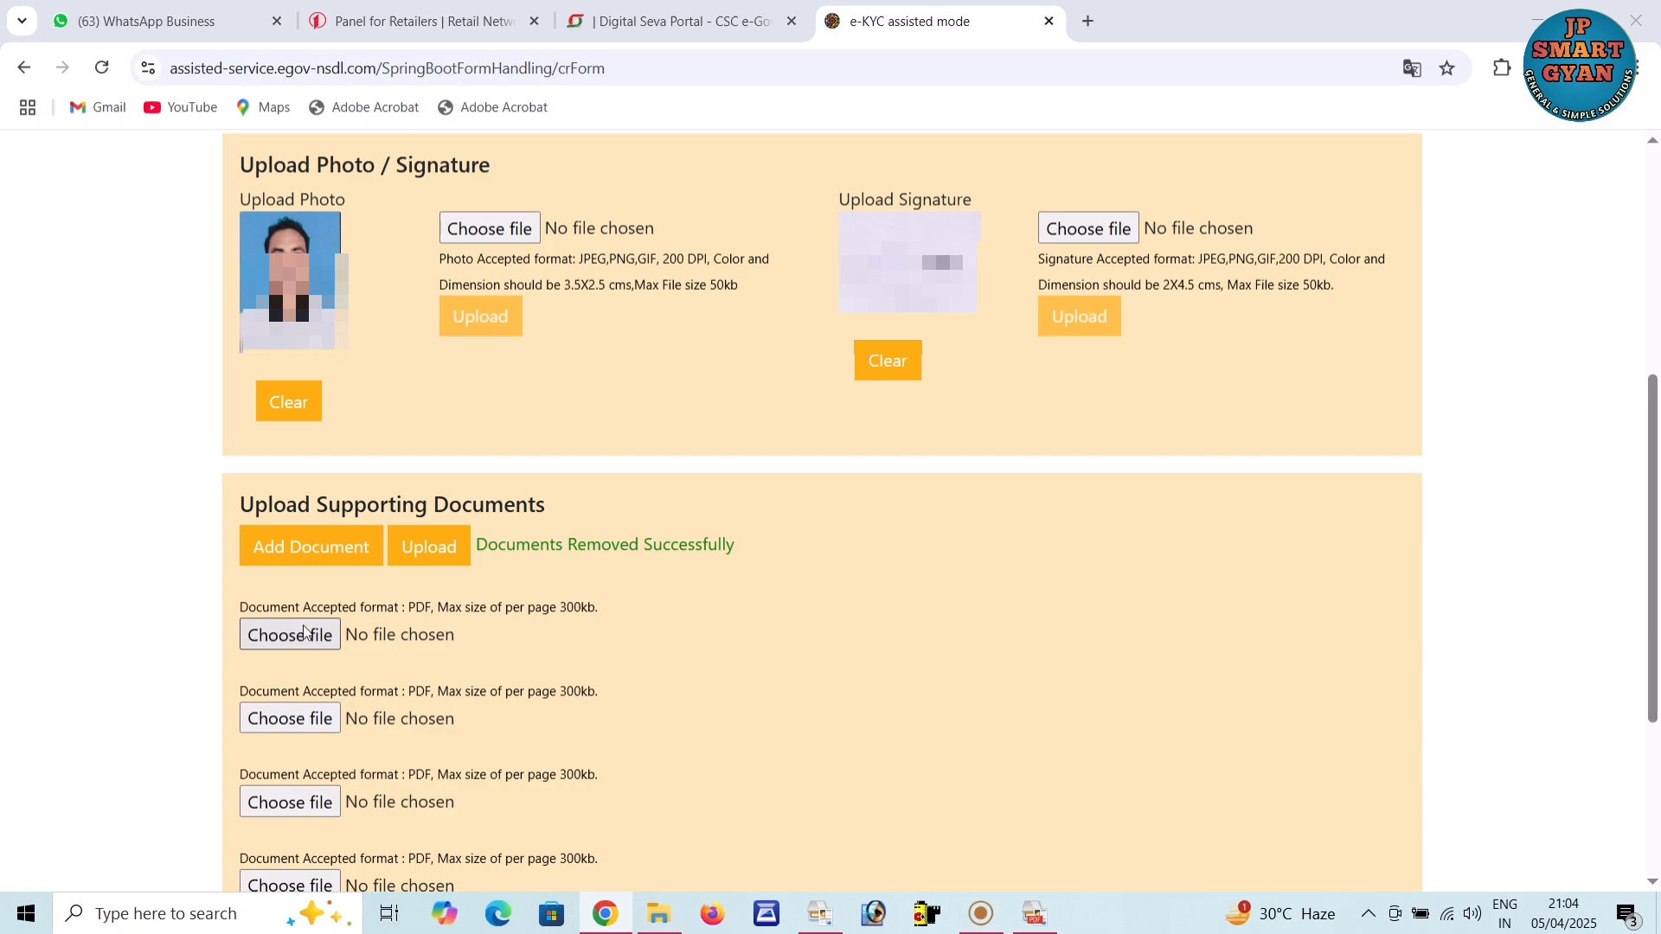
Attach ADHAR.pdf and PAN.pdf as the first two supporting documents and upload them
click(294, 631)
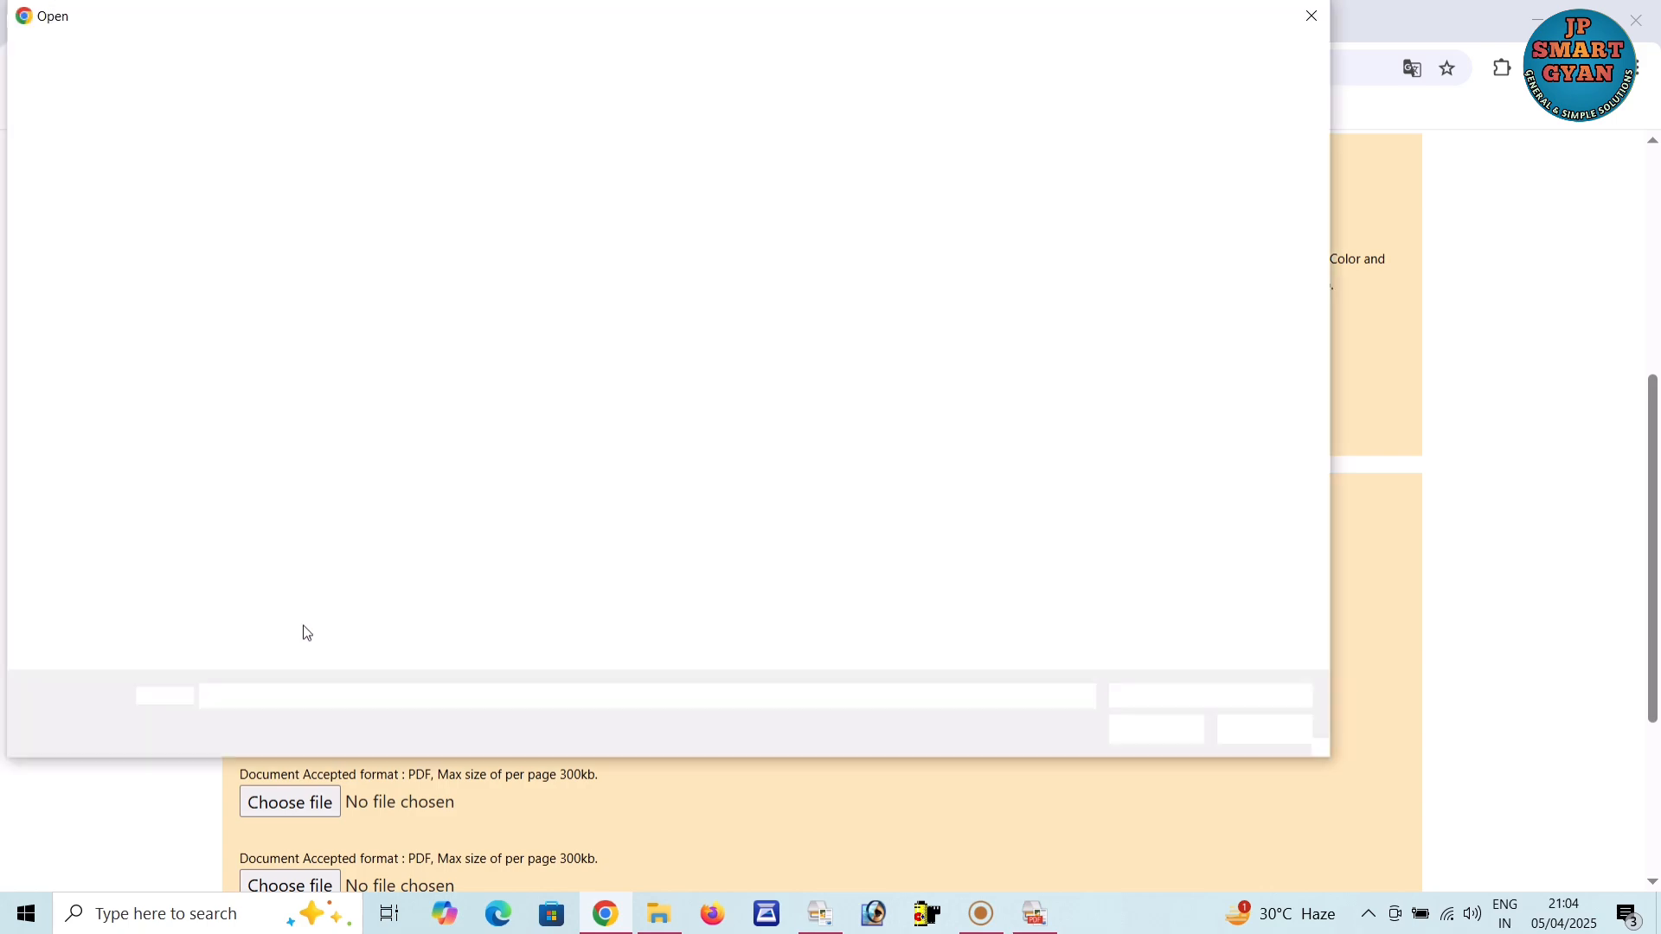
click(500, 173)
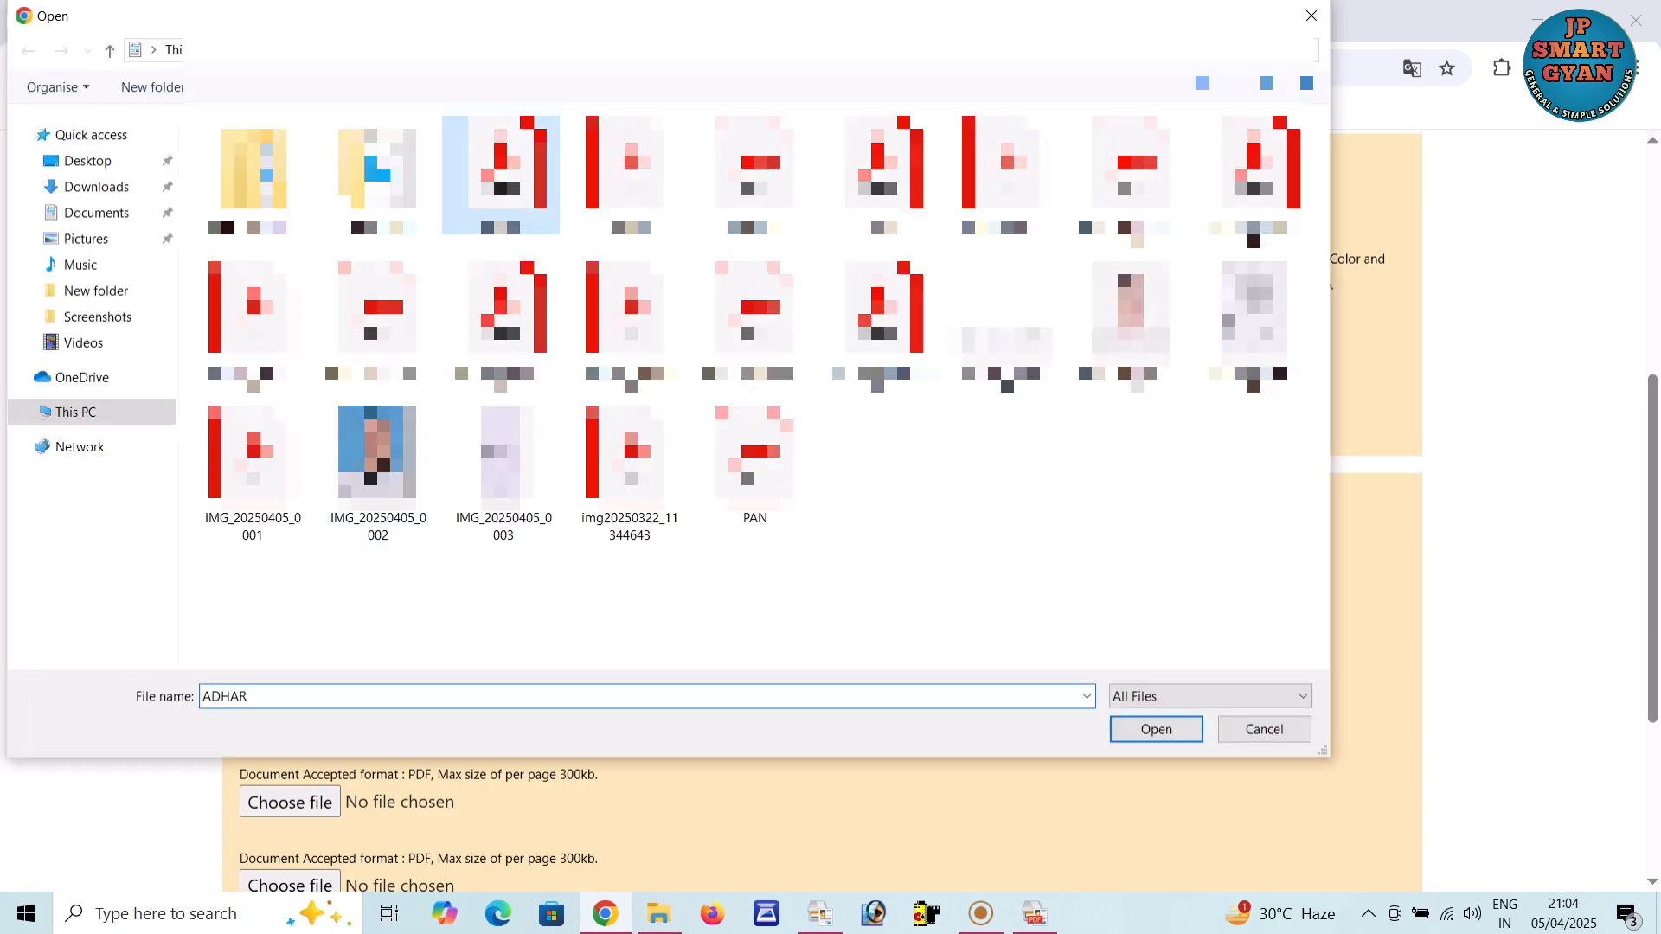
key(Return)
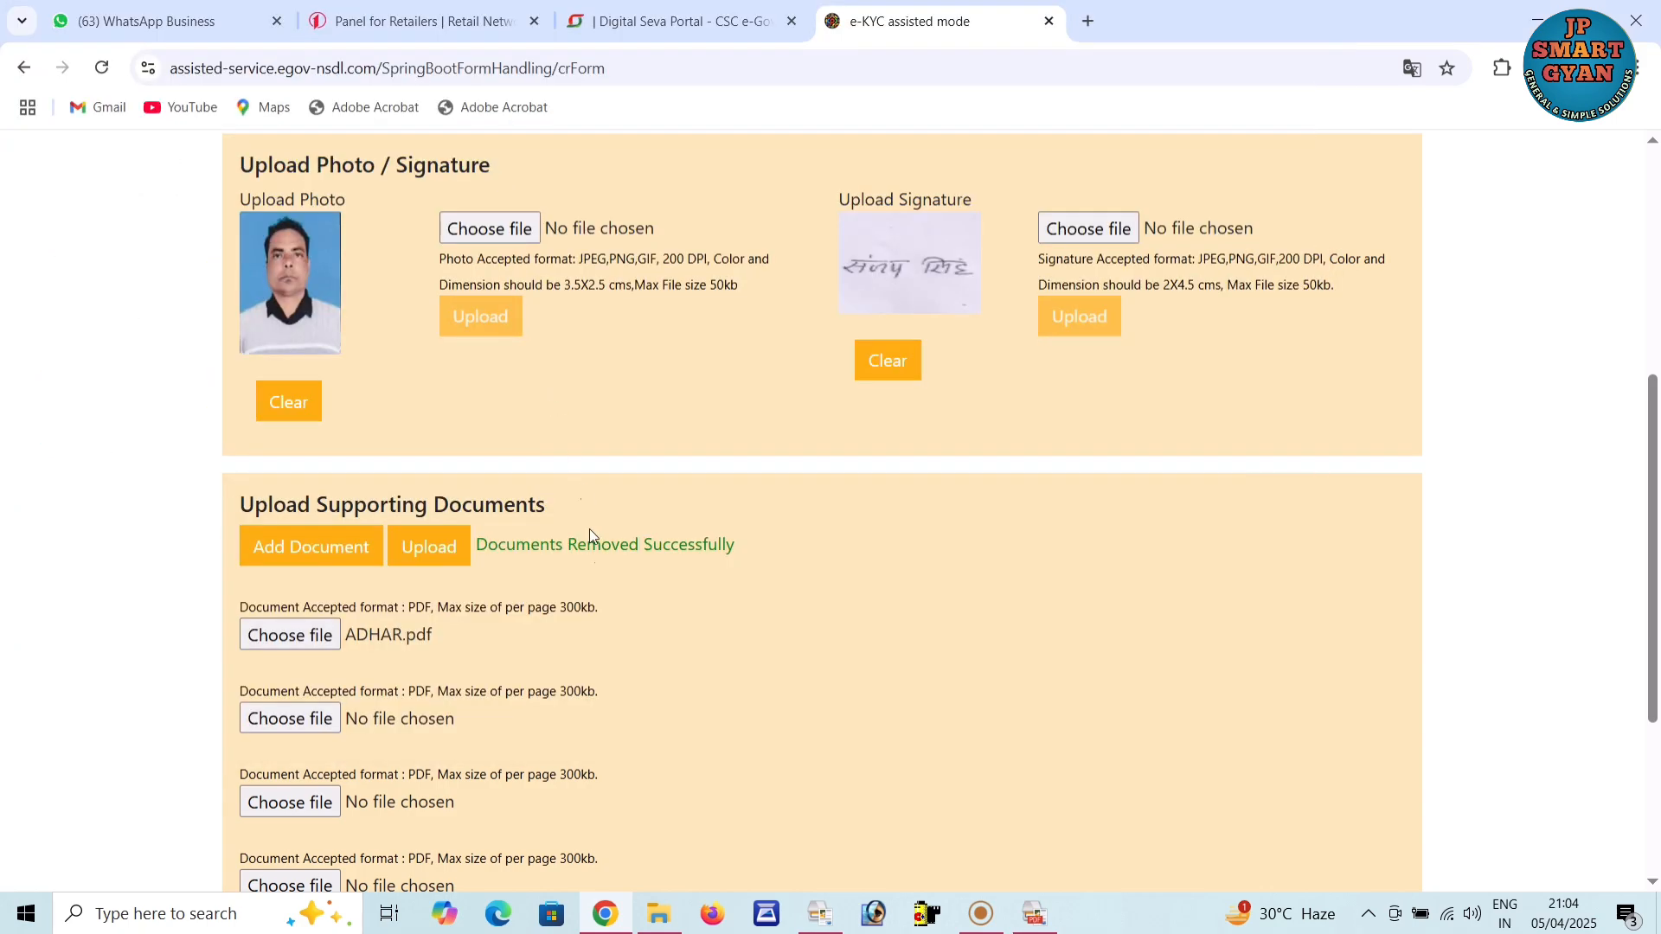
click(284, 724)
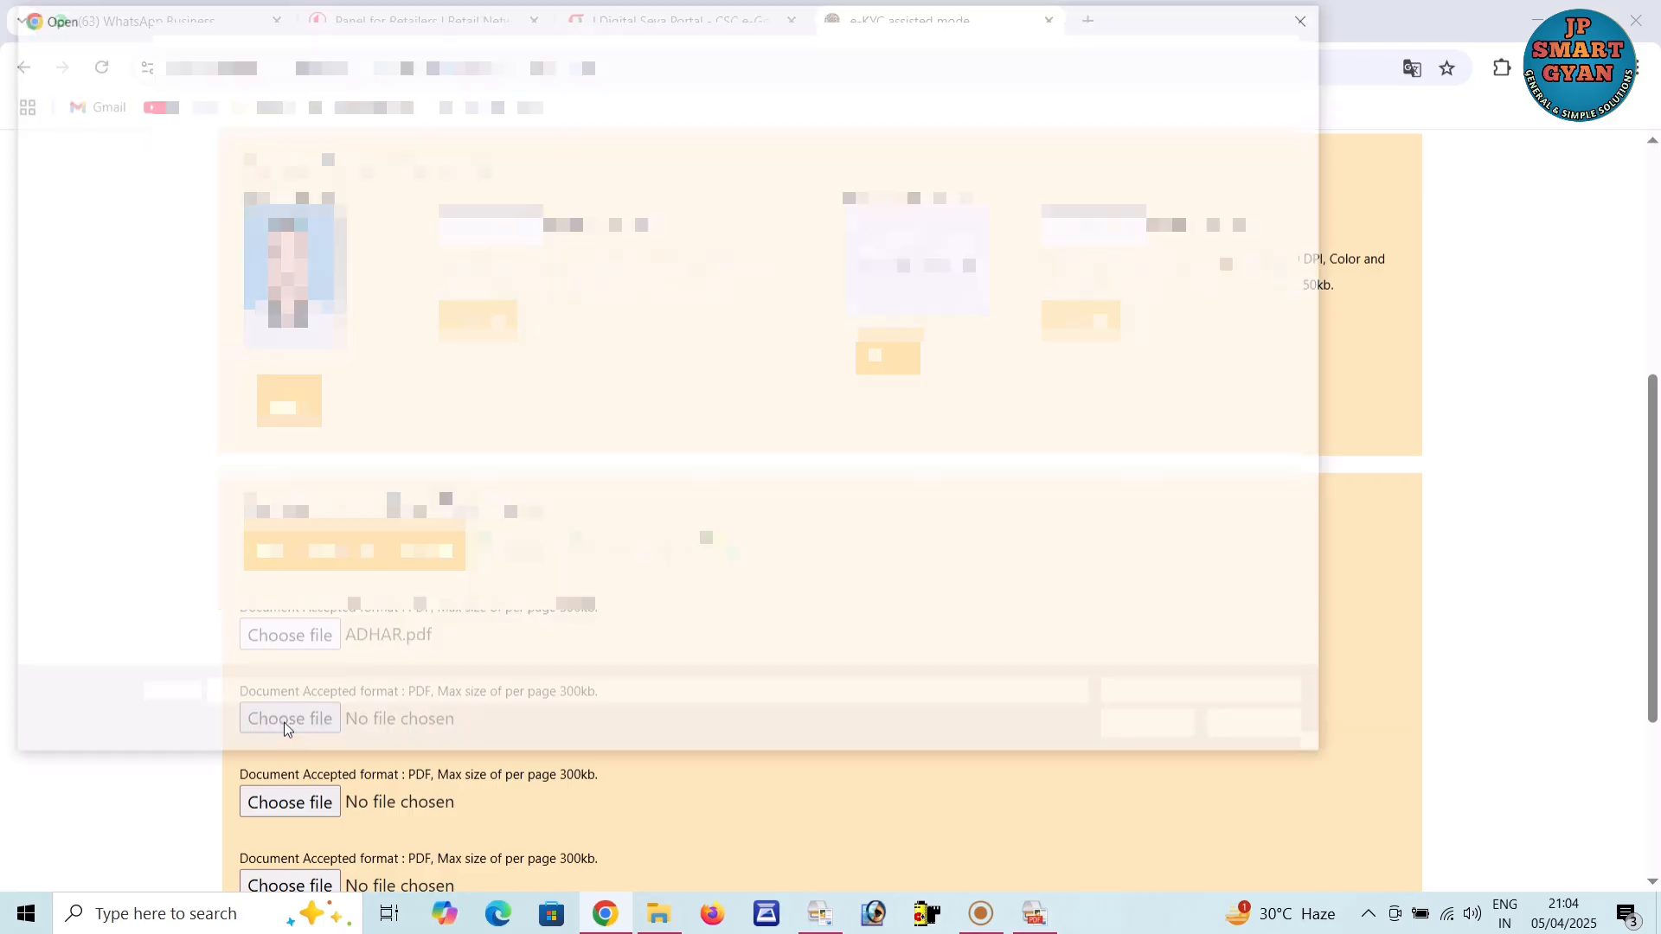
double_click(746, 454)
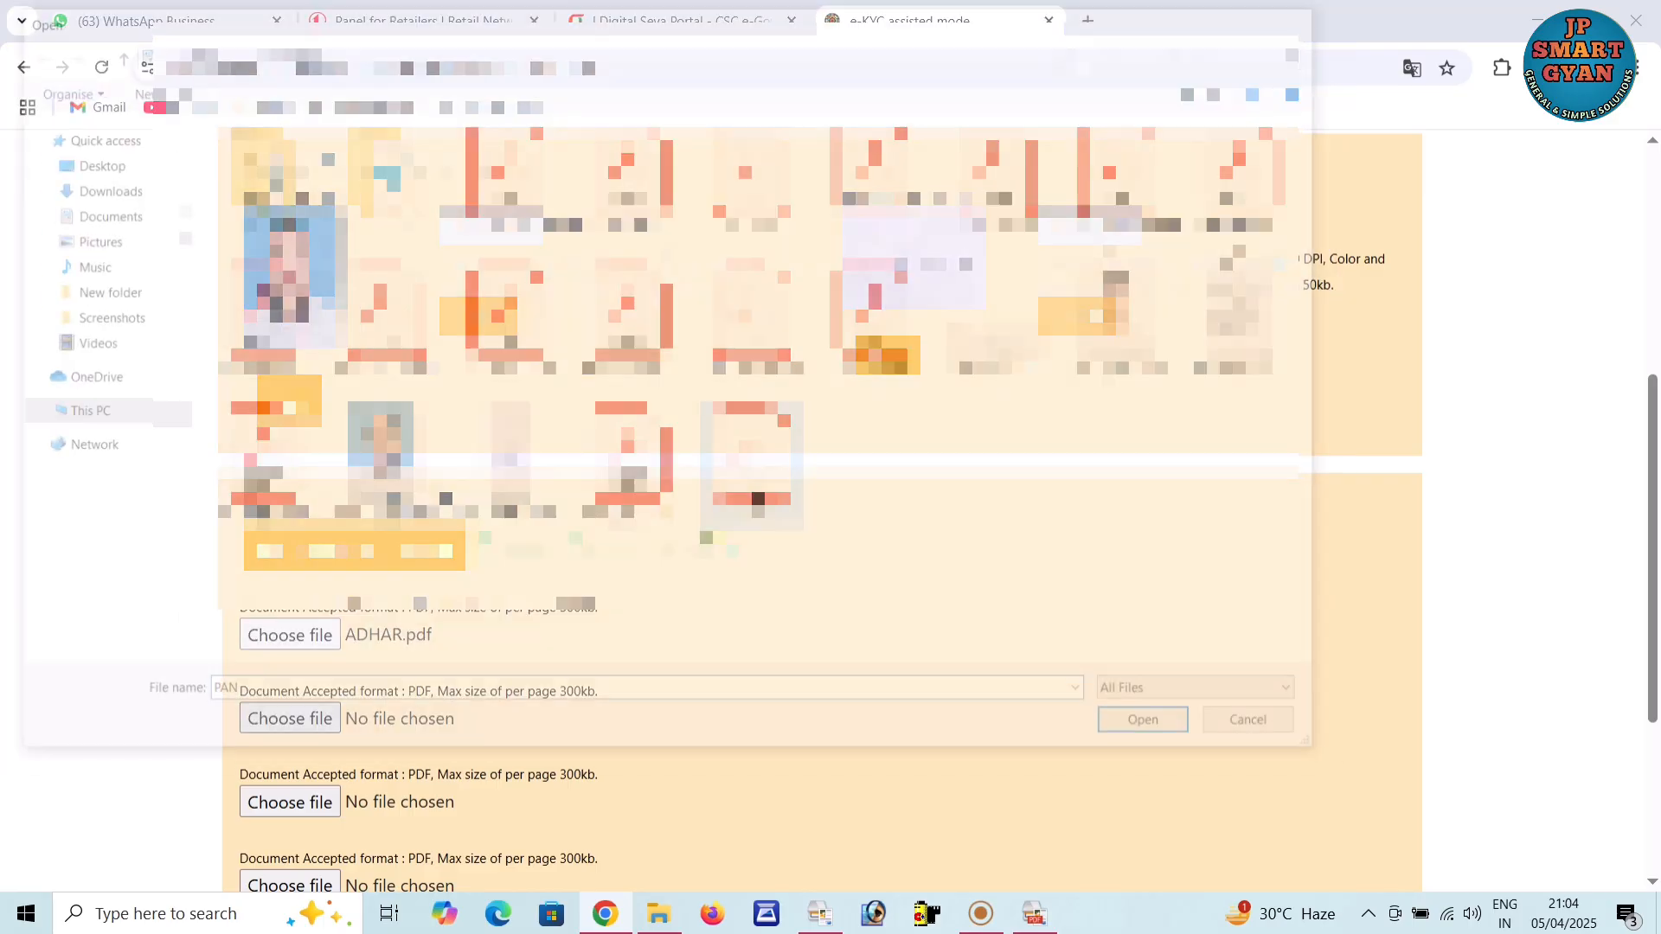
scroll(683, 758, down, 5)
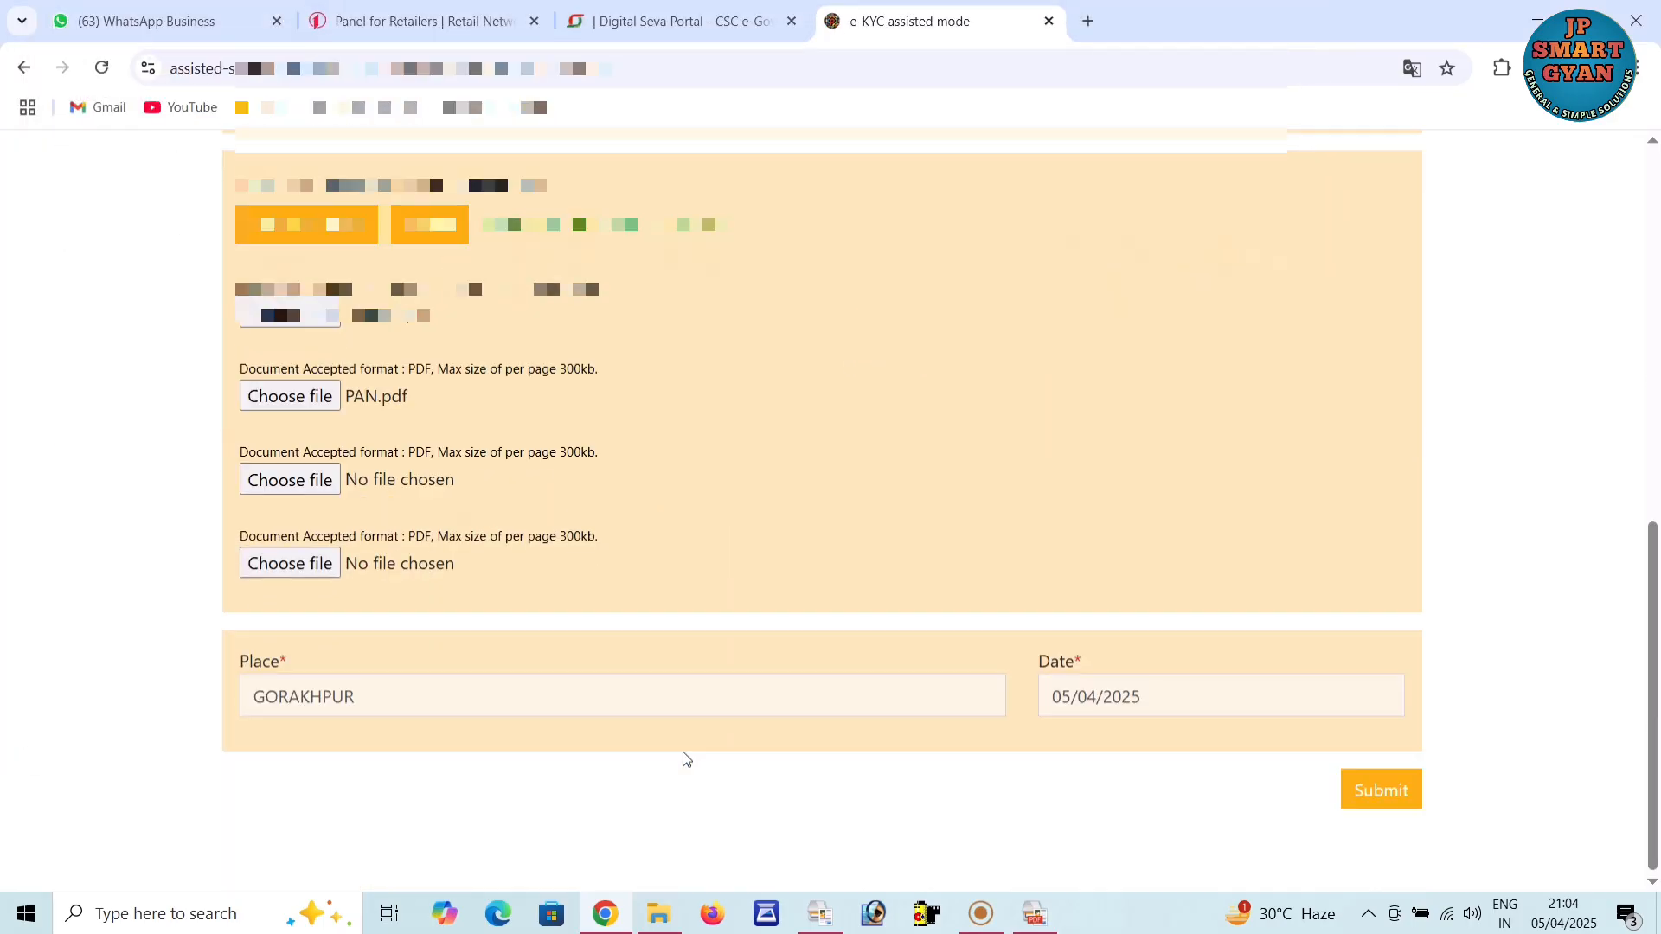
click(442, 231)
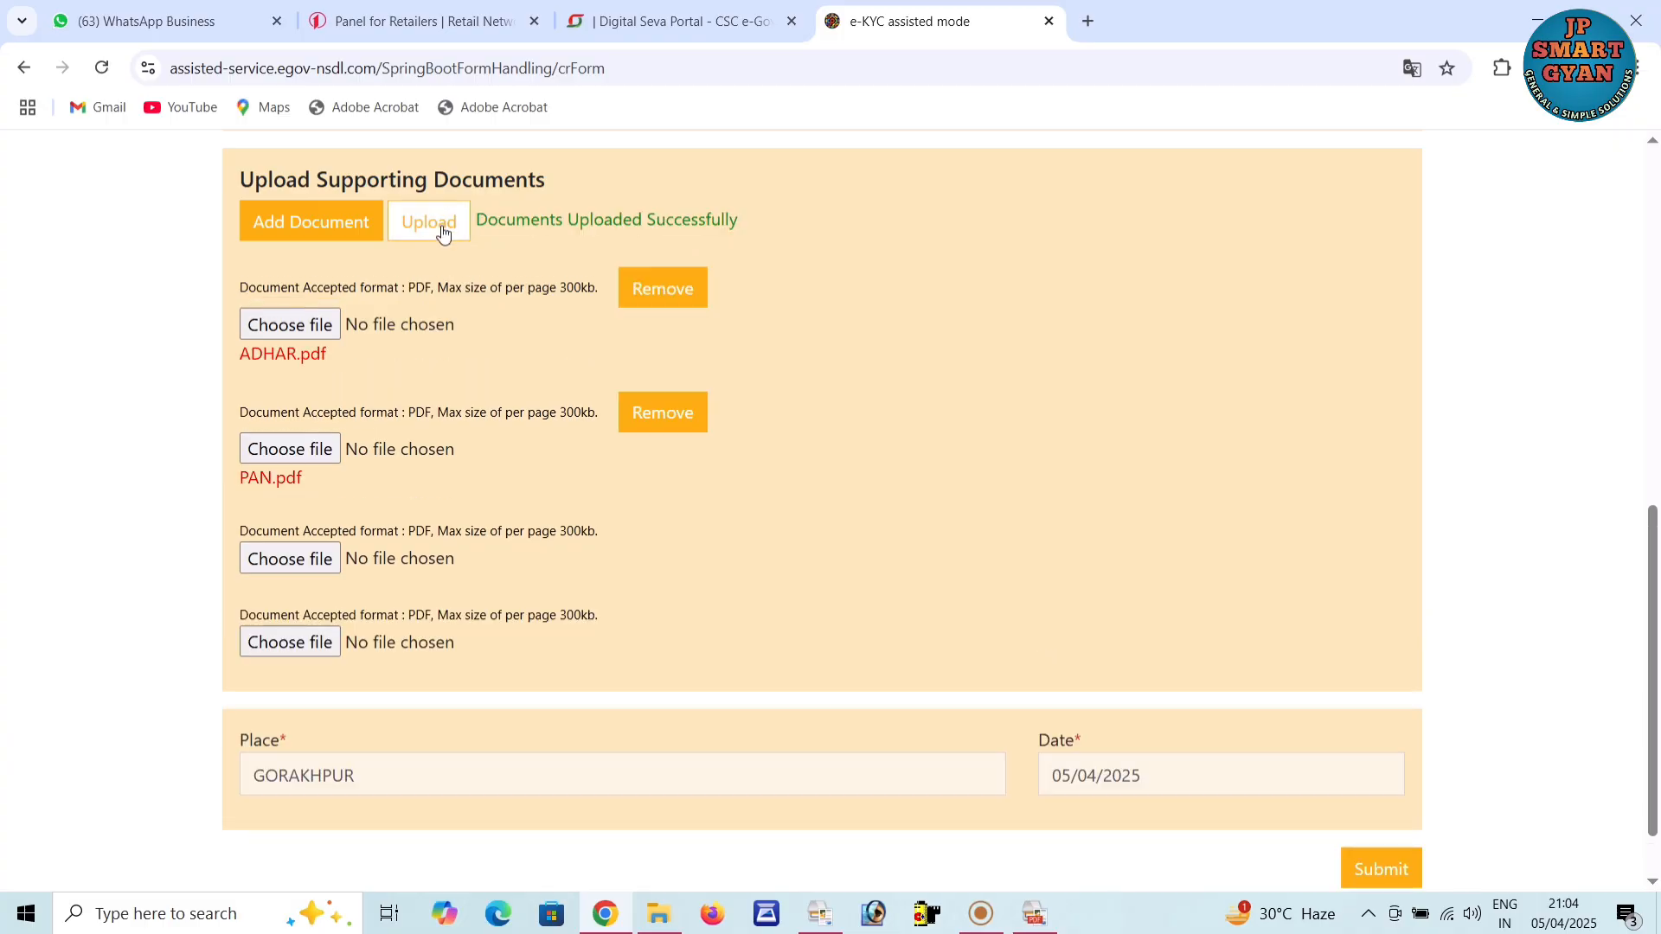
Return to Other Details and set the Address of Communication to RESIDENCE
scroll(543, 521, up, 8)
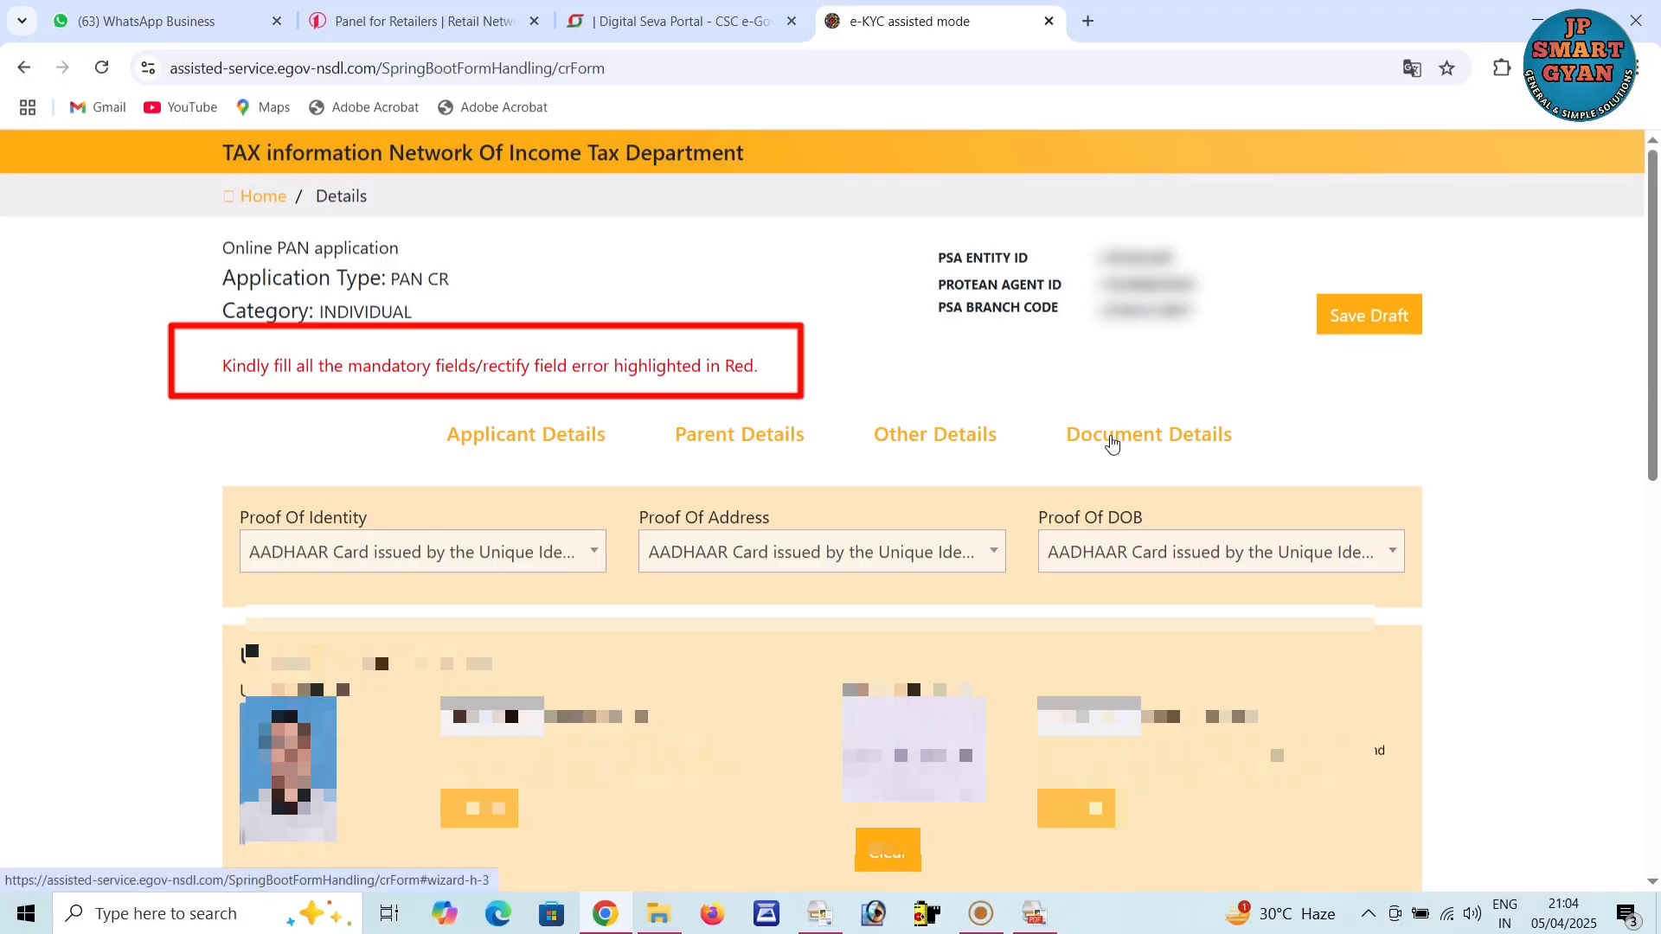
click(956, 440)
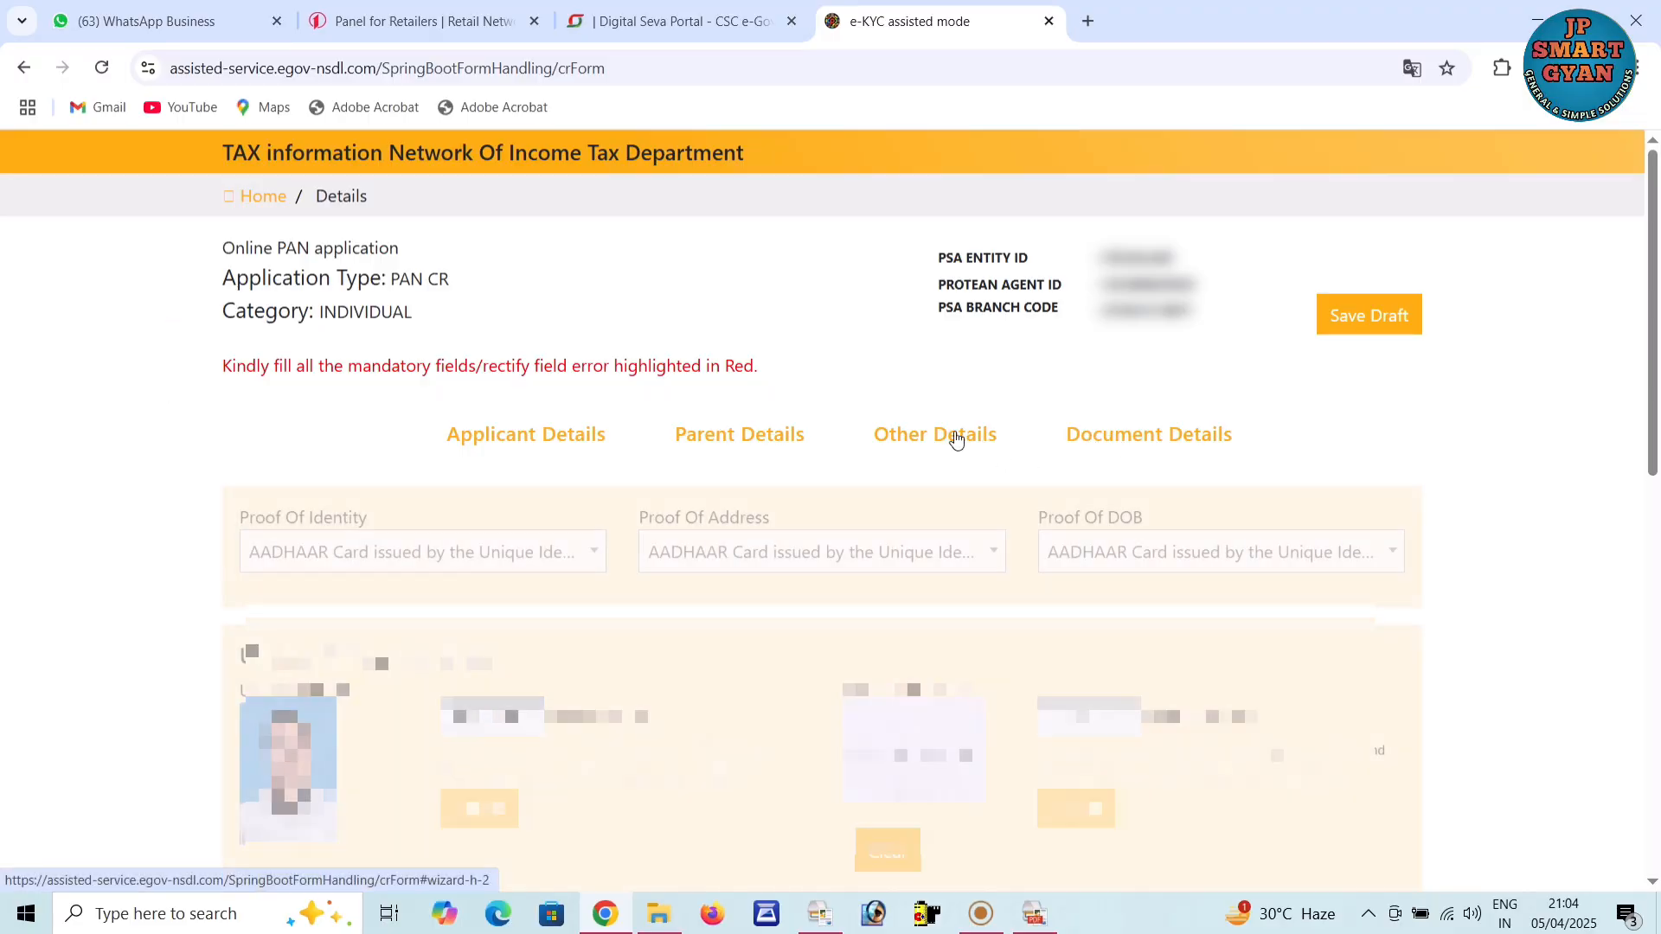
scroll(926, 555, down, 4)
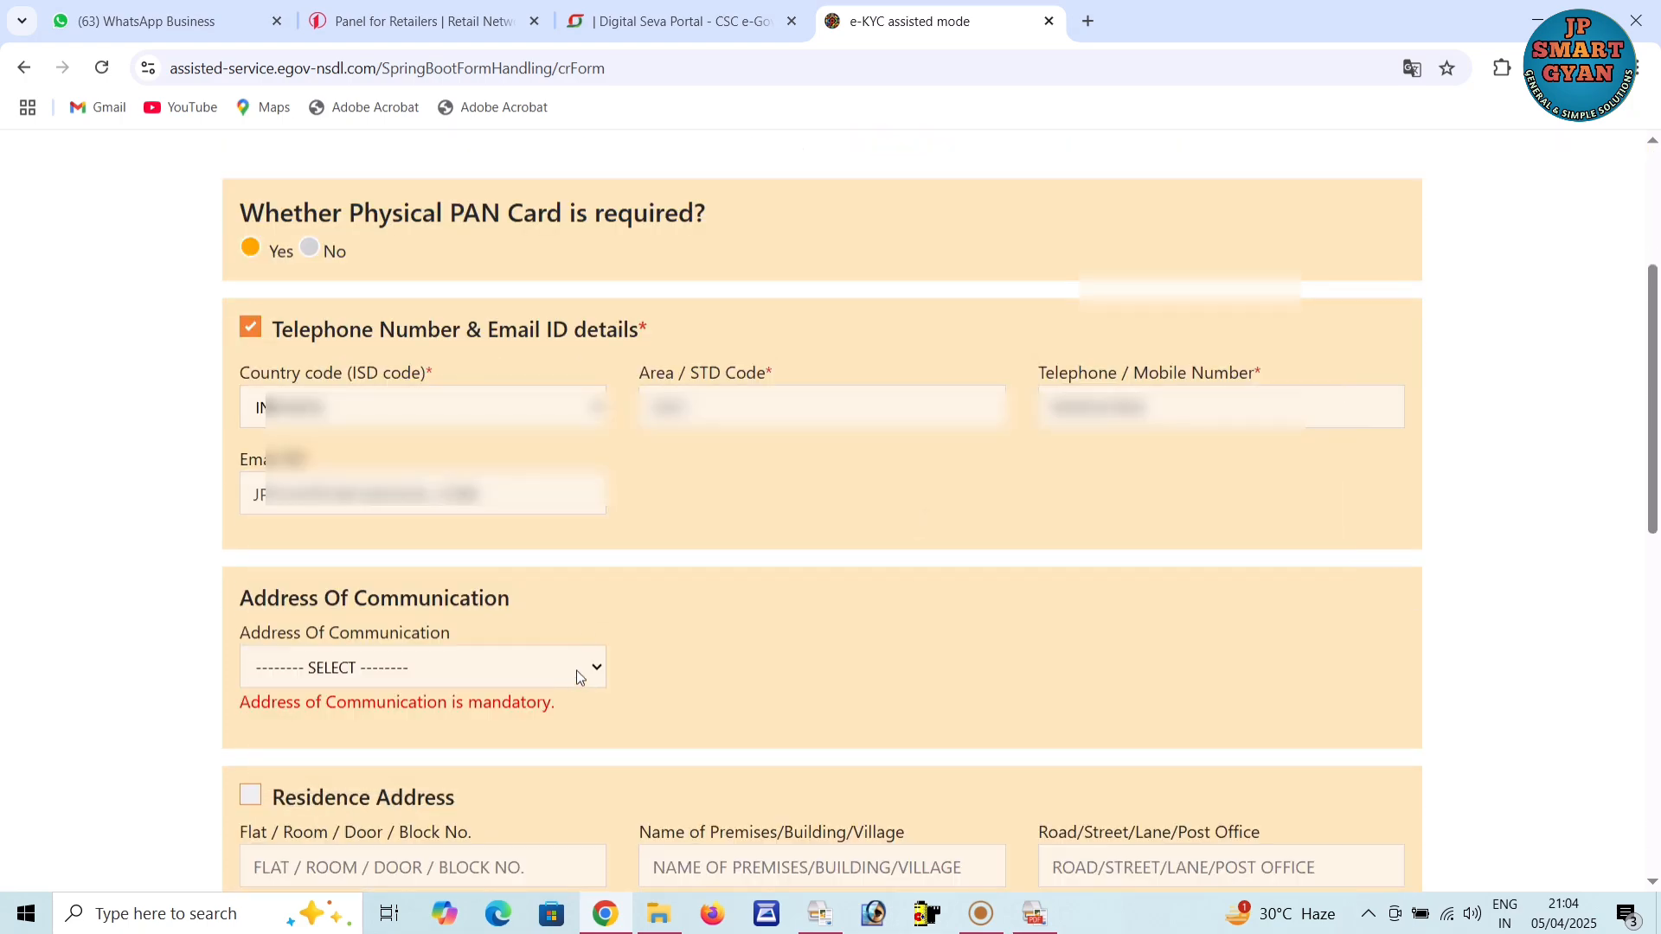
click(577, 676)
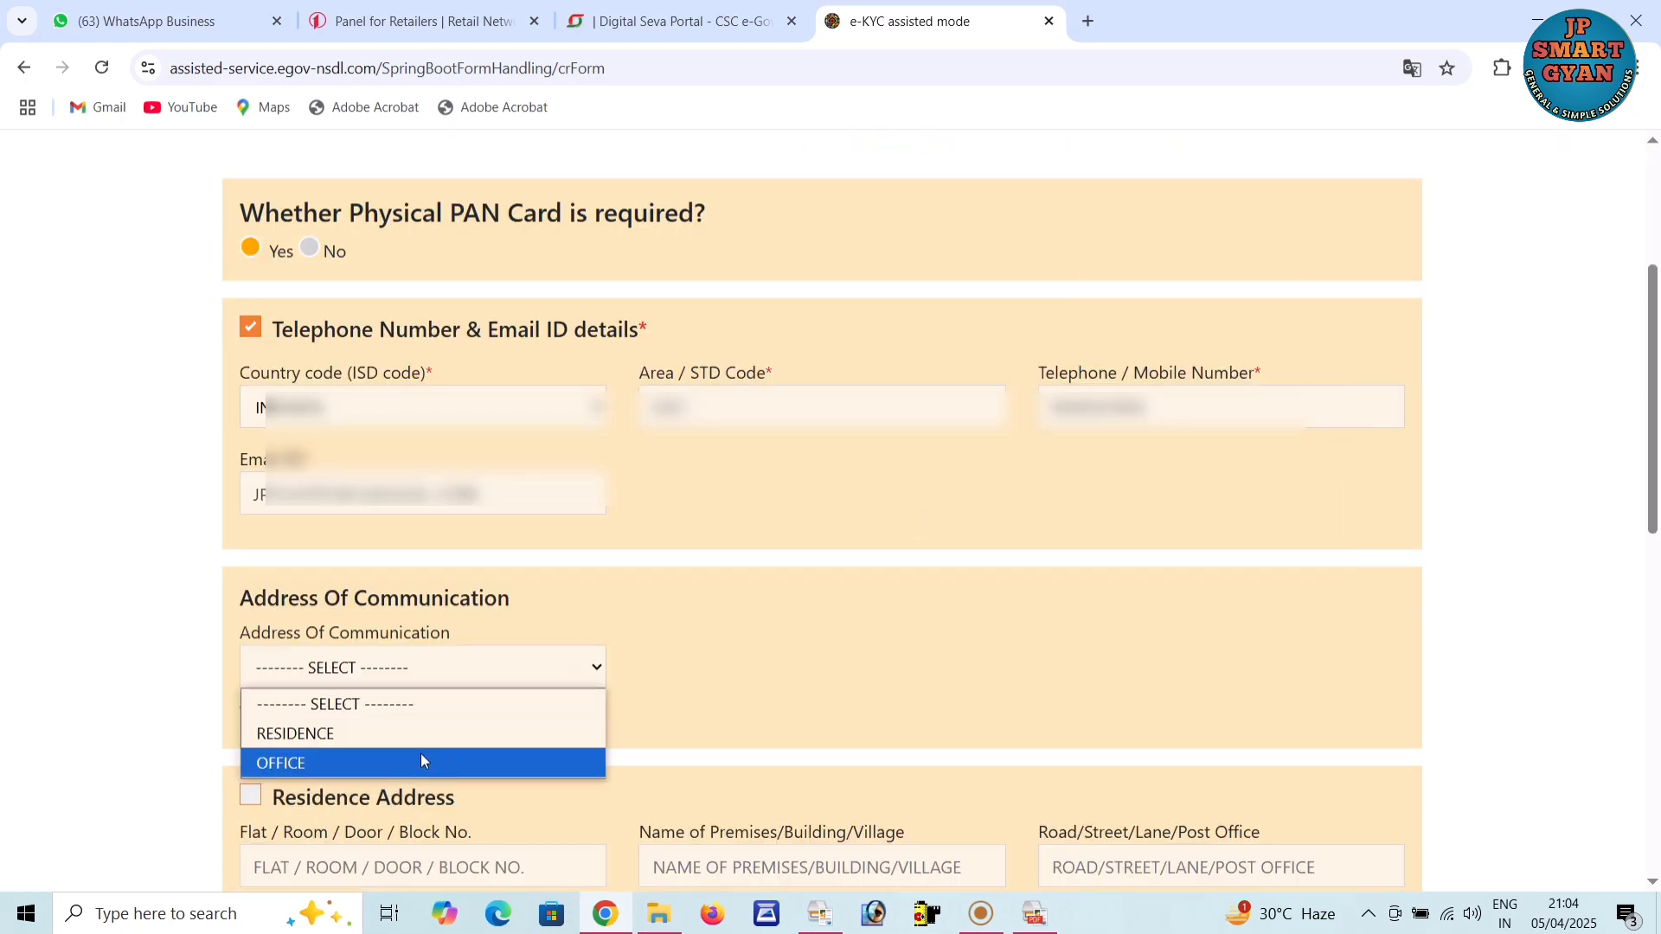
click(424, 741)
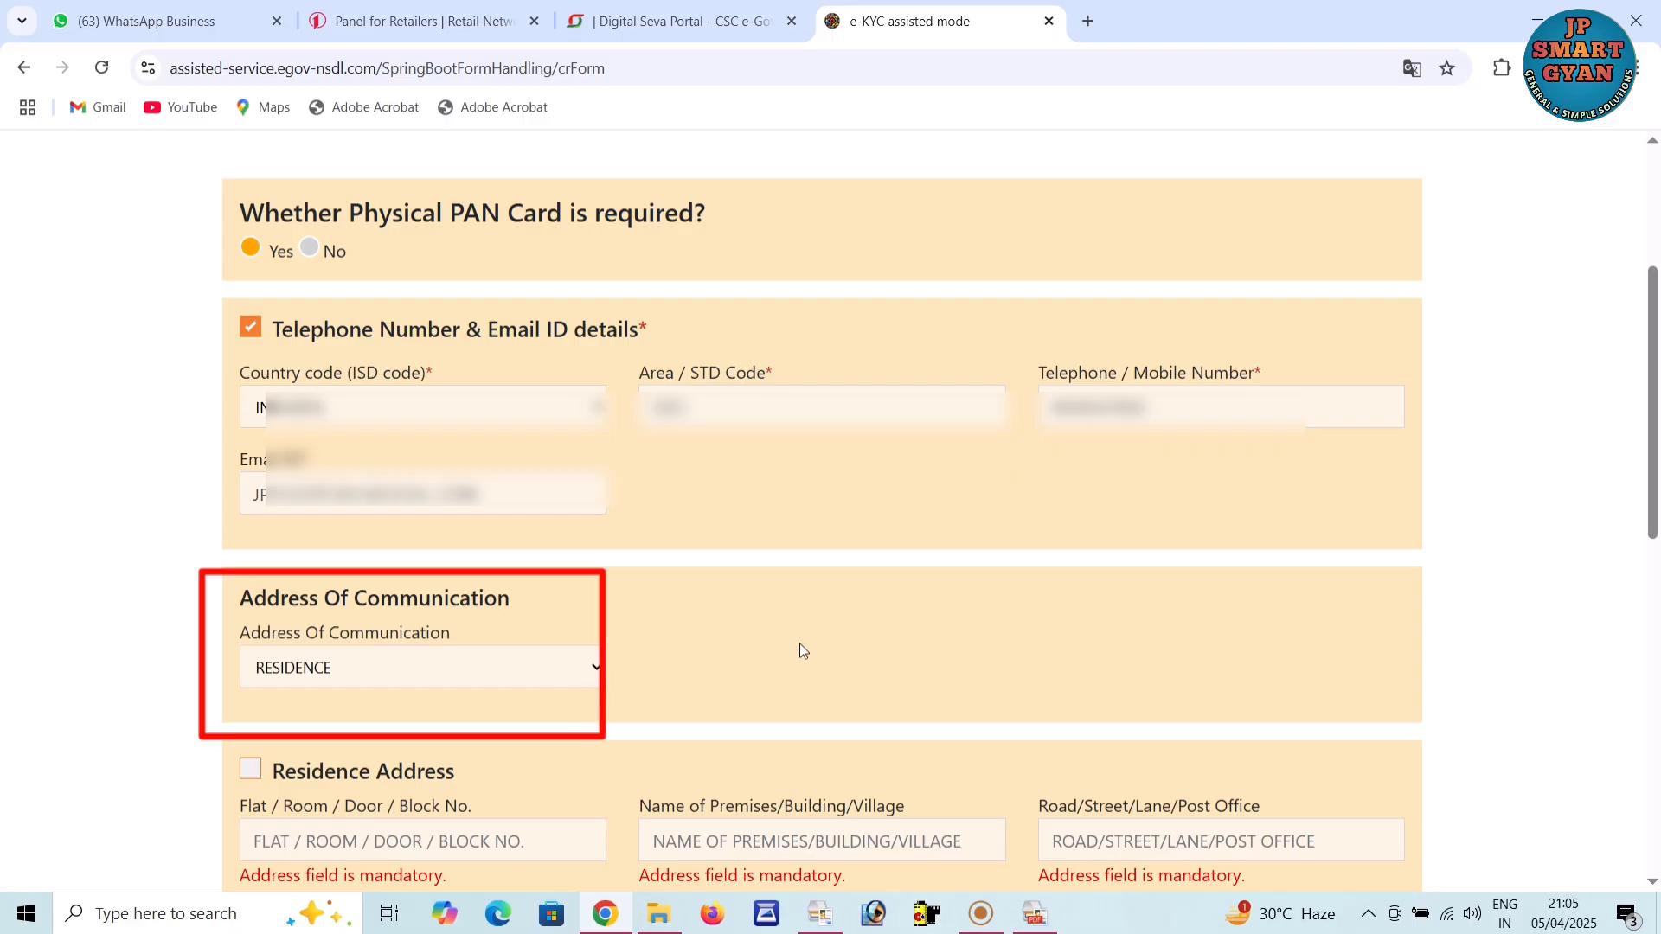
Enable the Residence Address section and fill in the applicant's full postal address, including country, state and pin code
scroll(801, 651, down, 3)
click(250, 444)
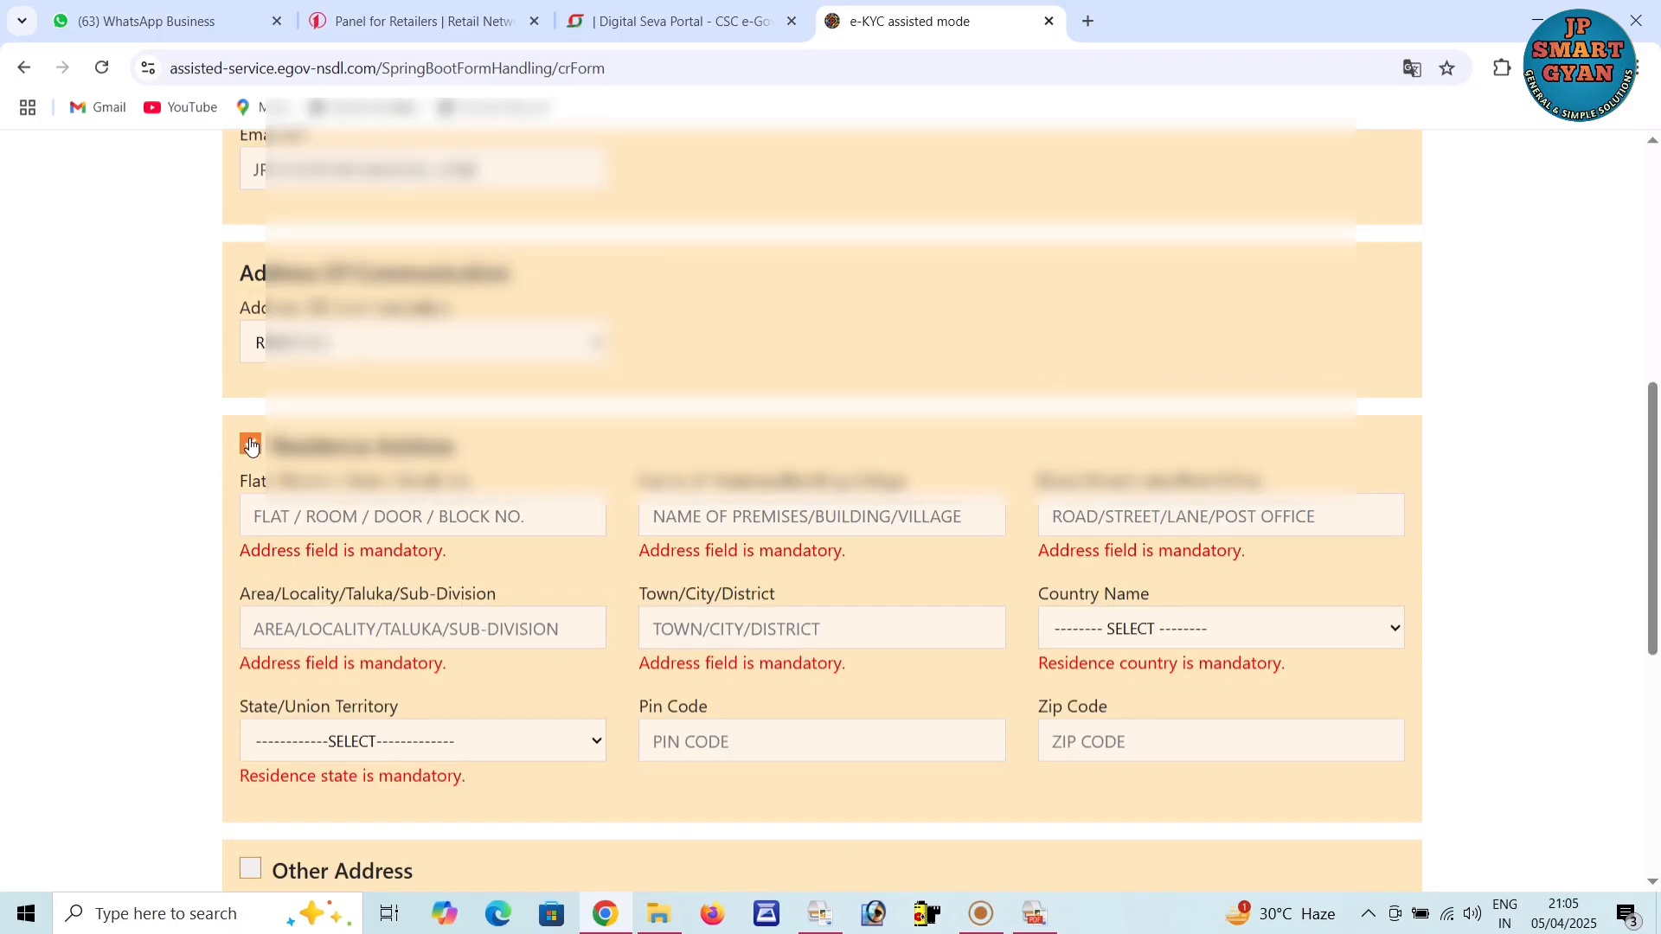
click(424, 518)
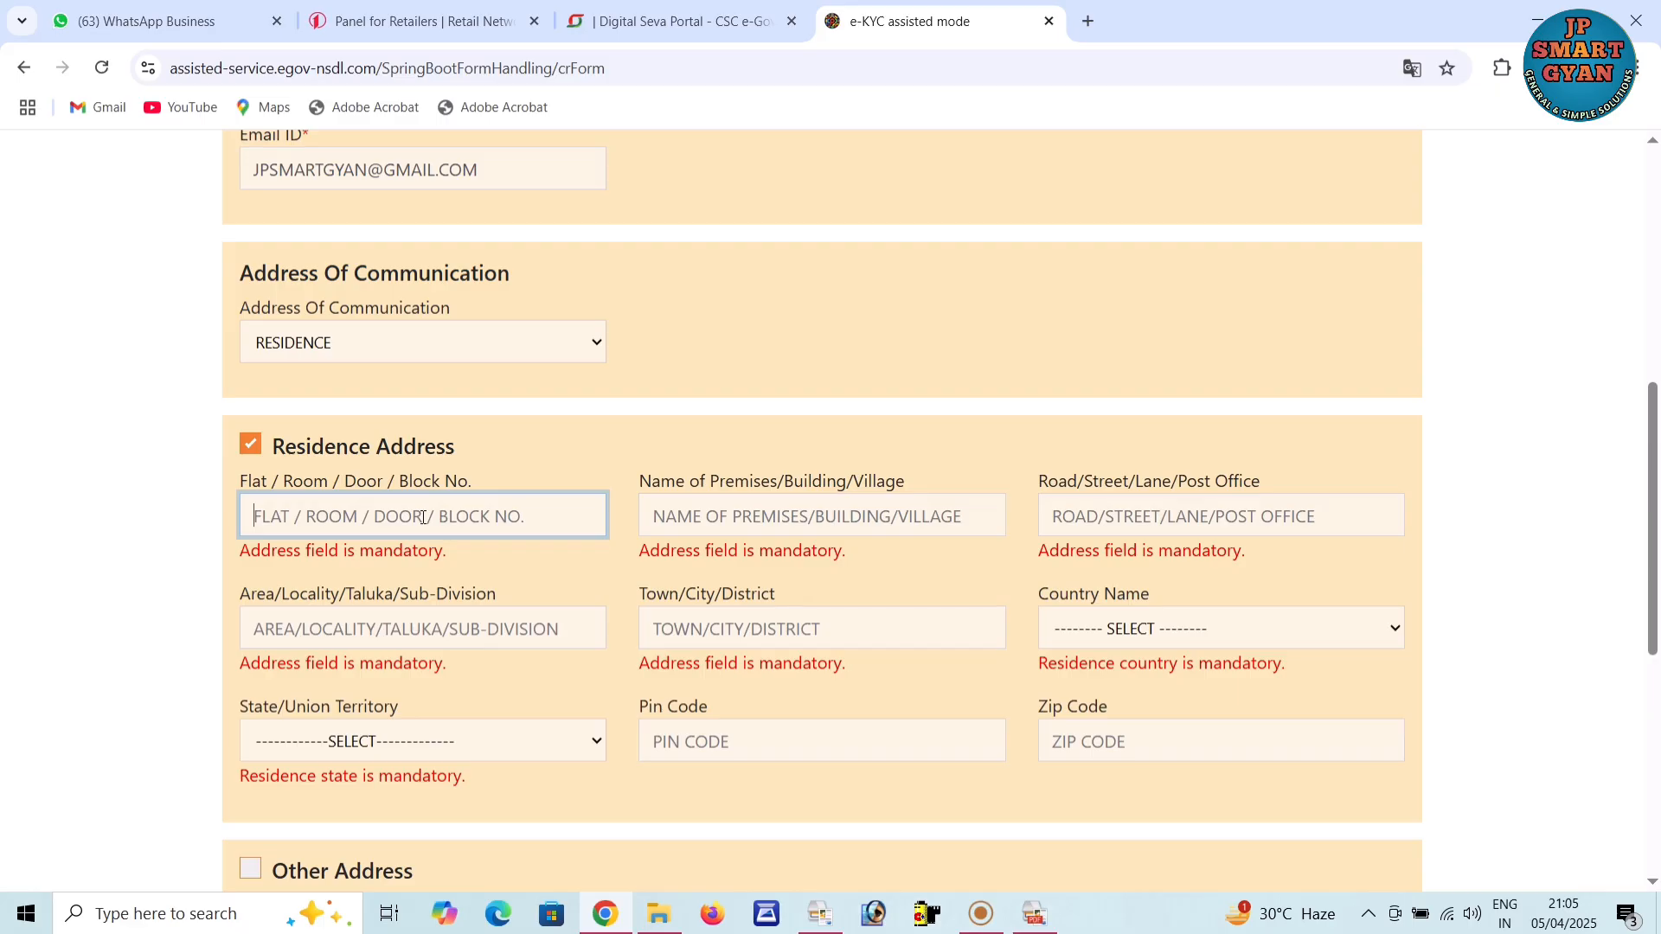
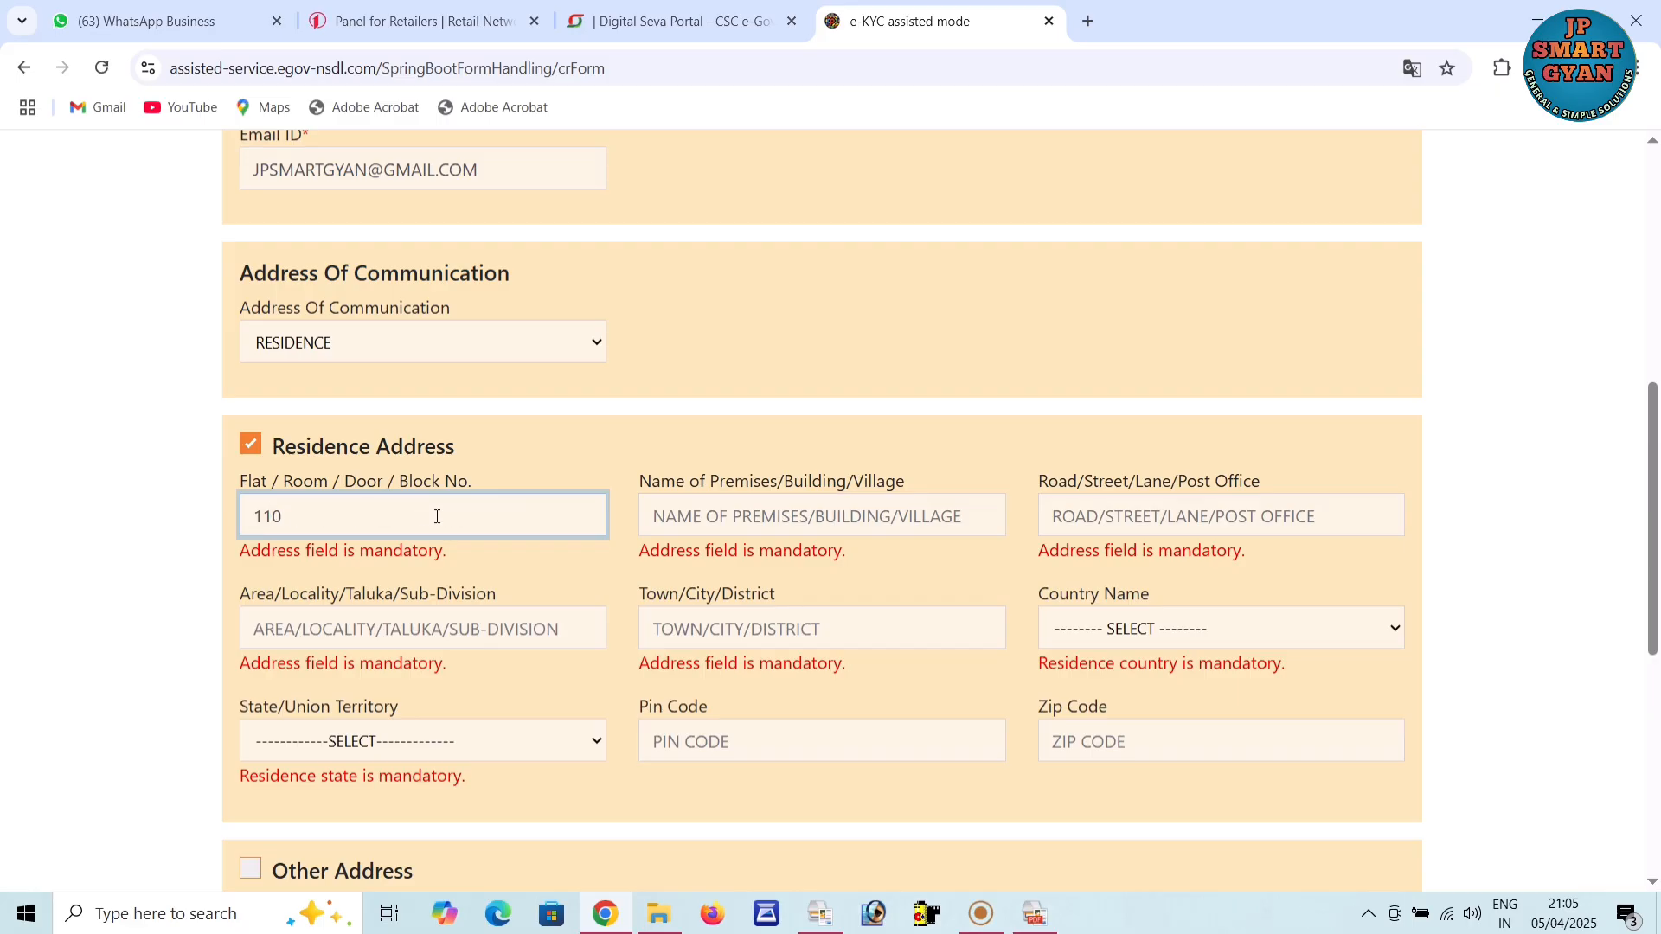
click(689, 523)
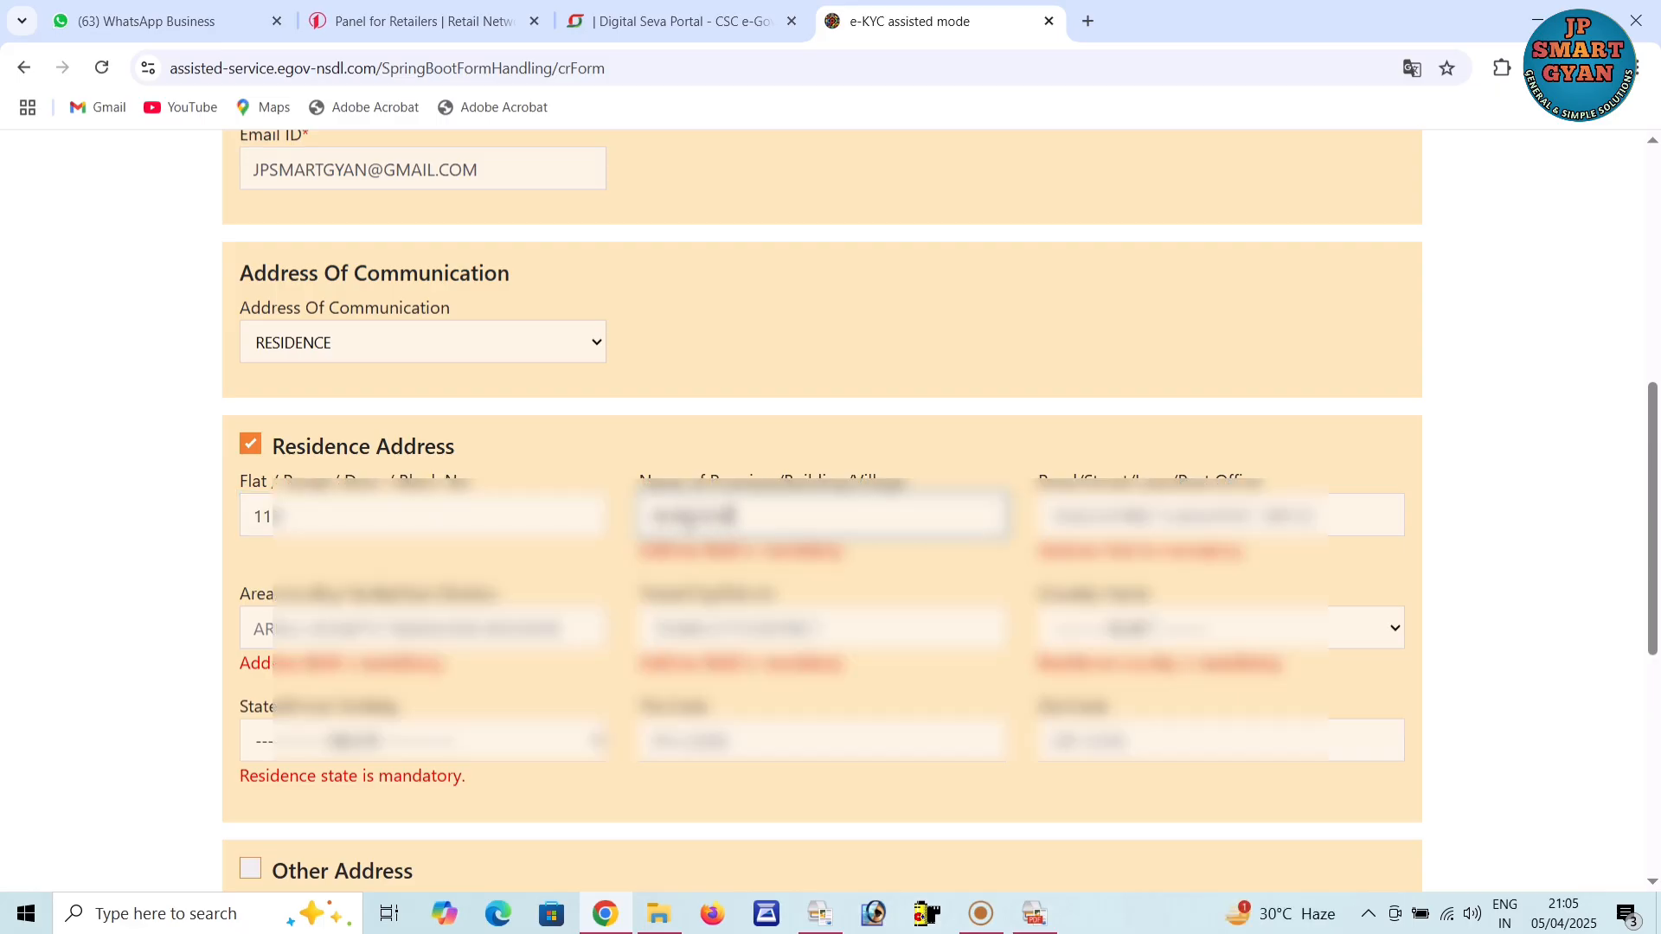
click(1099, 511)
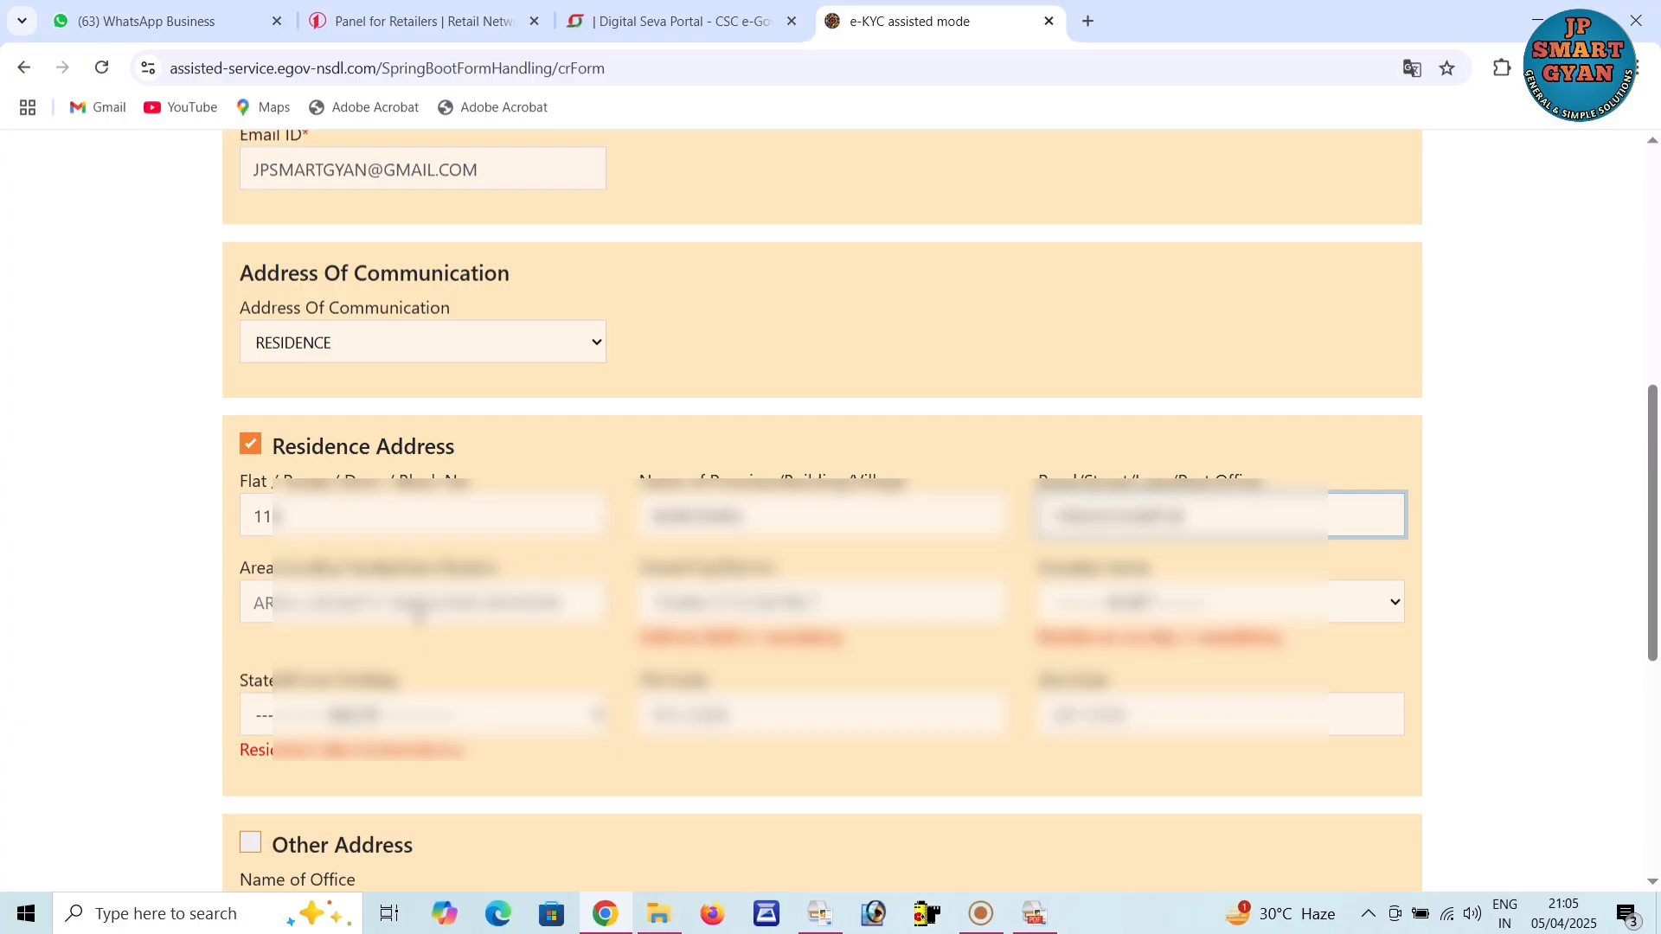
click(419, 605)
text(BHATNI)
text(4)
text(1)
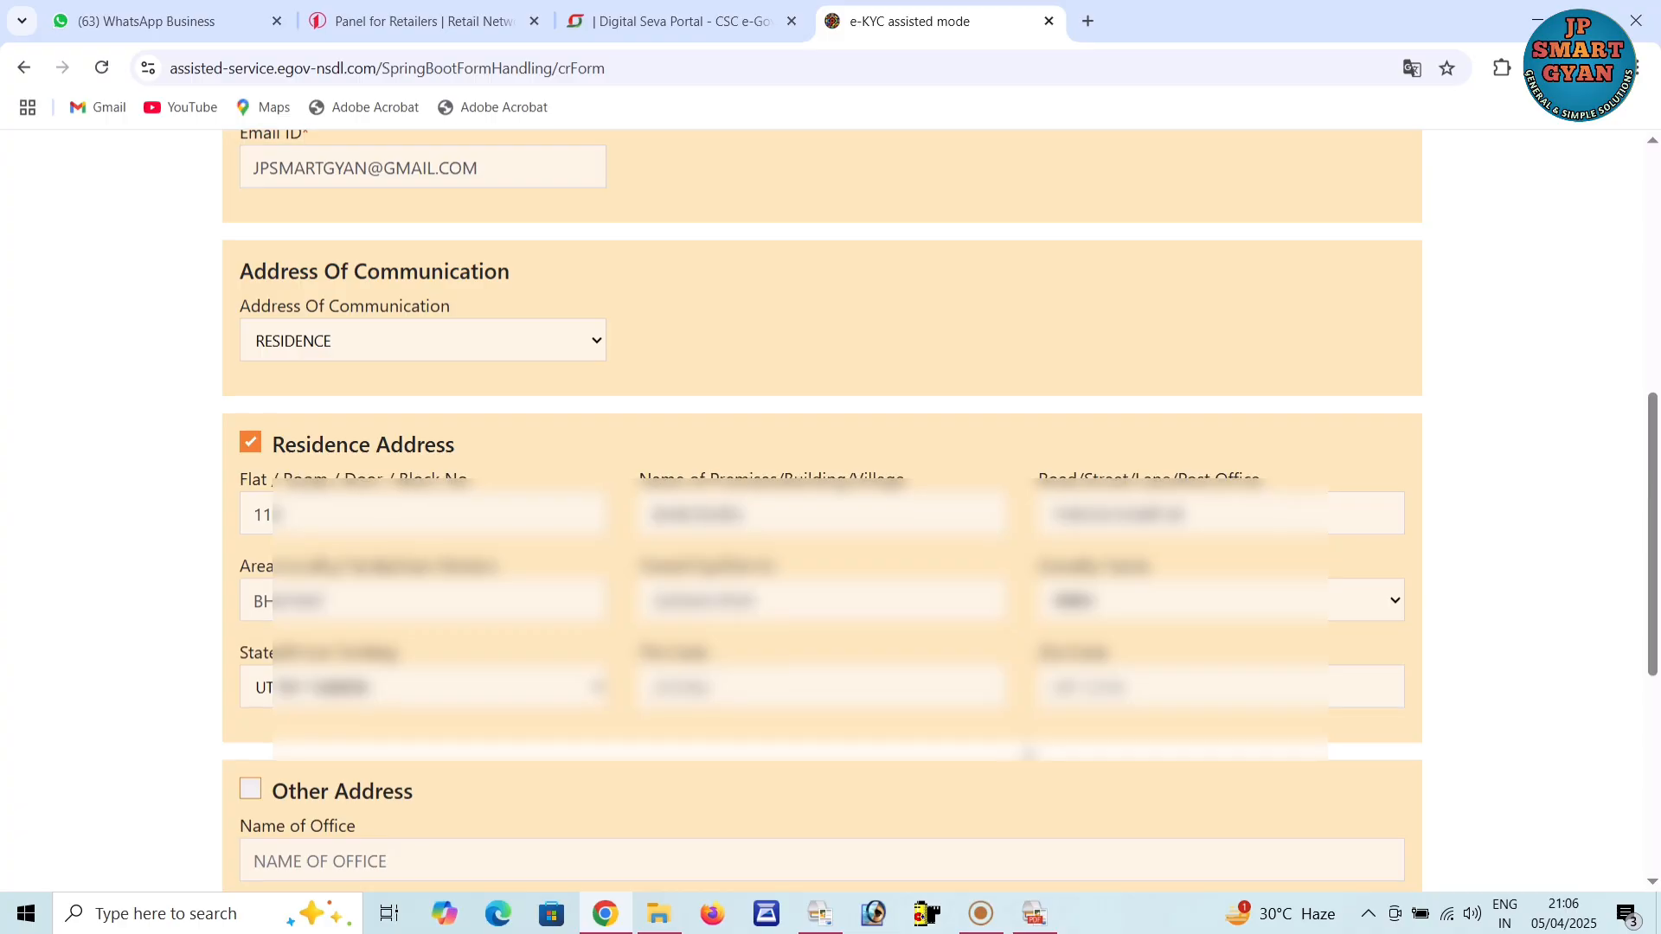
Check the completed address, continue to Document Details and submit the application form
scroll(831, 511, down, 4)
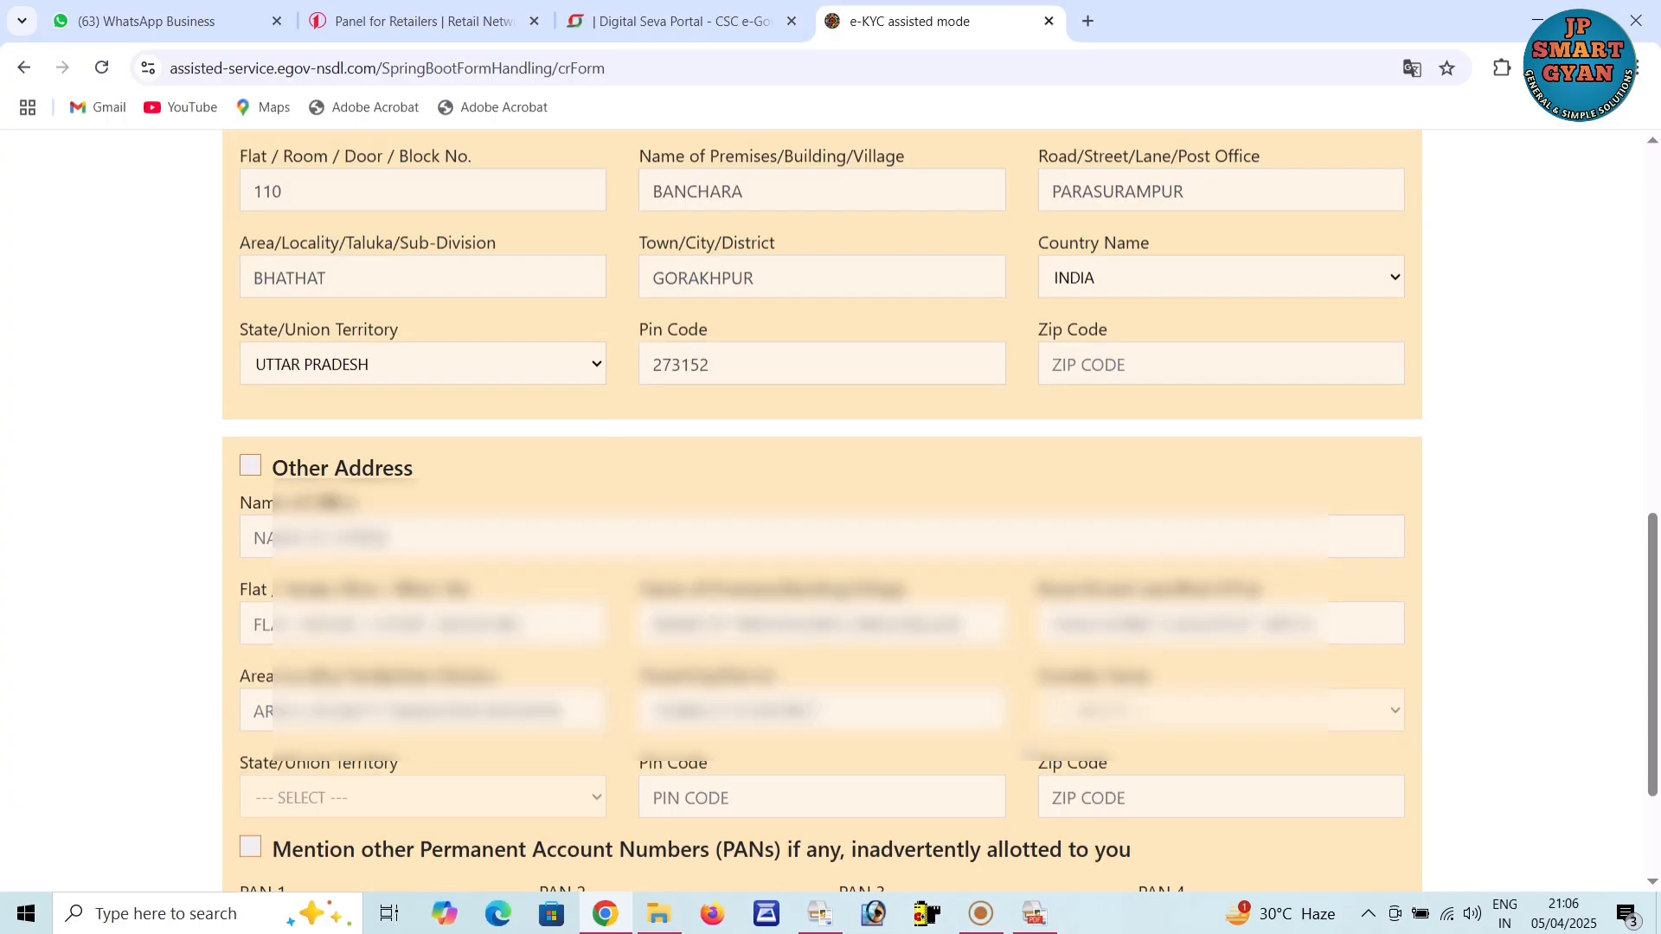
scroll(1022, 745, up, 5)
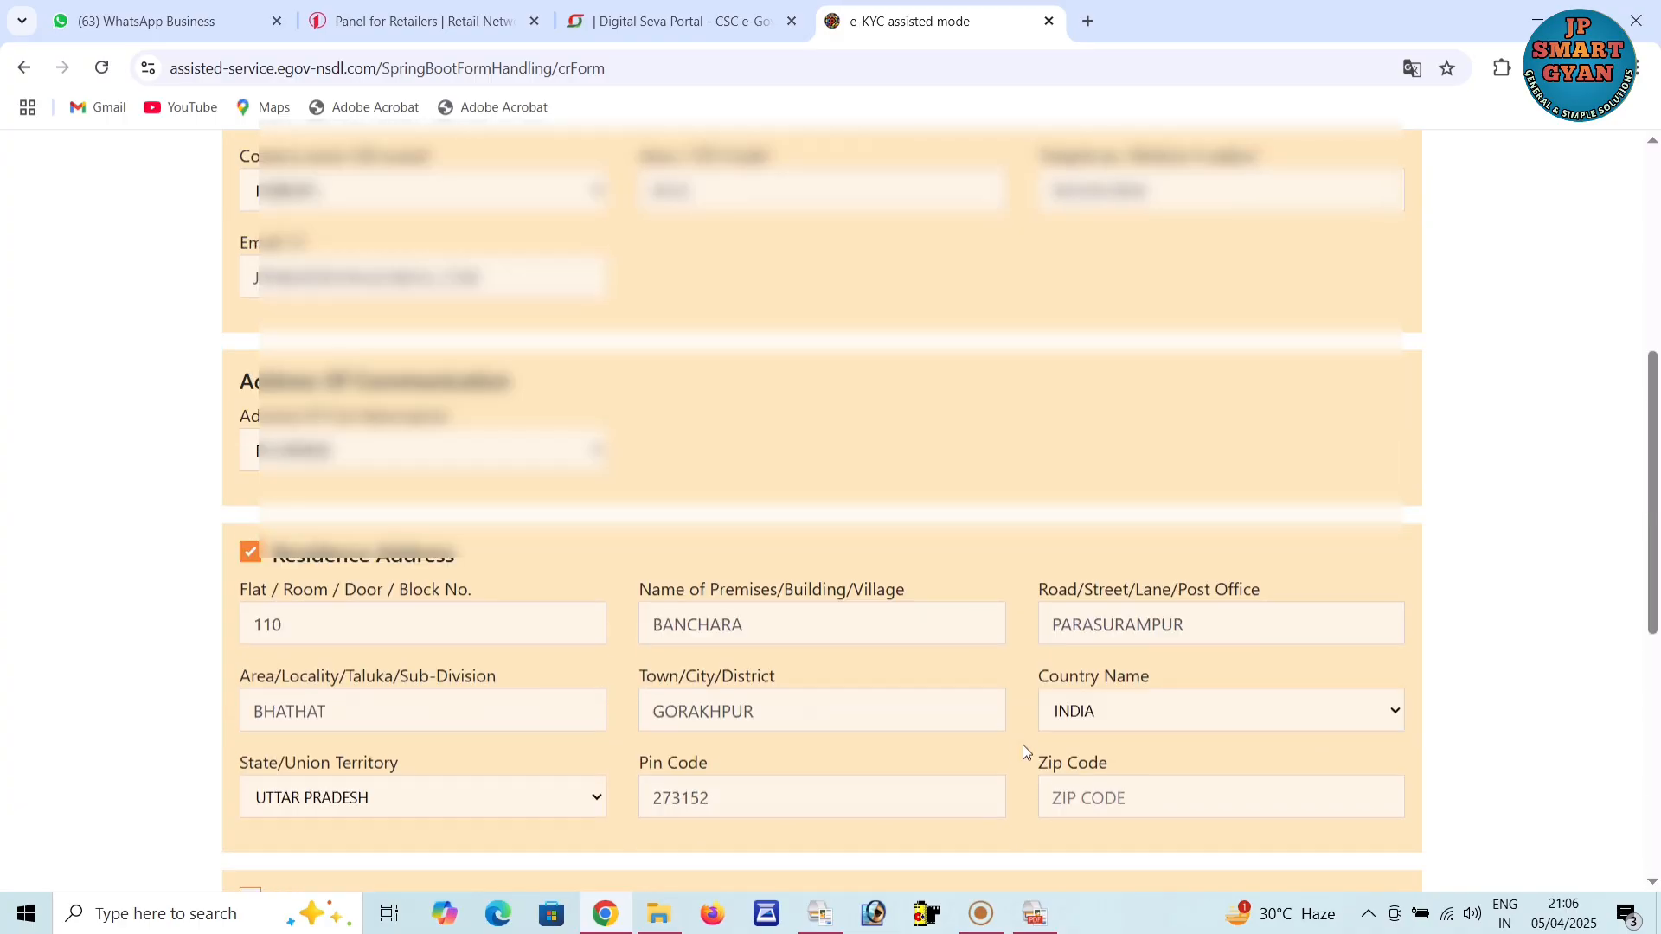
scroll(1023, 745, down, 7)
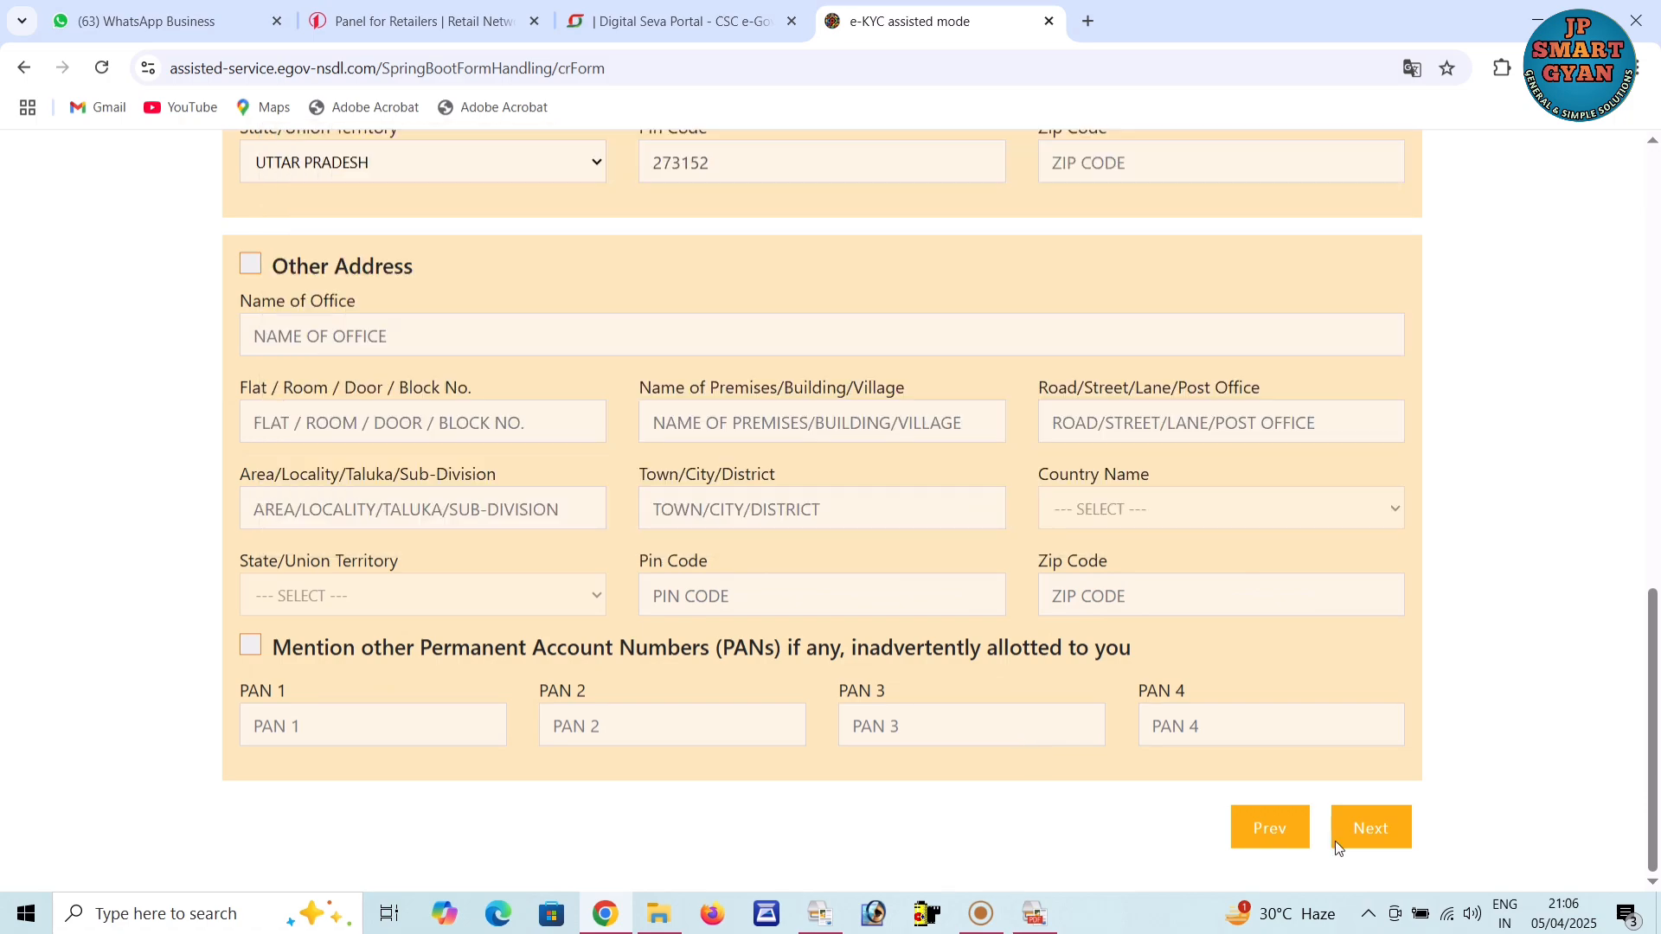
click(1373, 831)
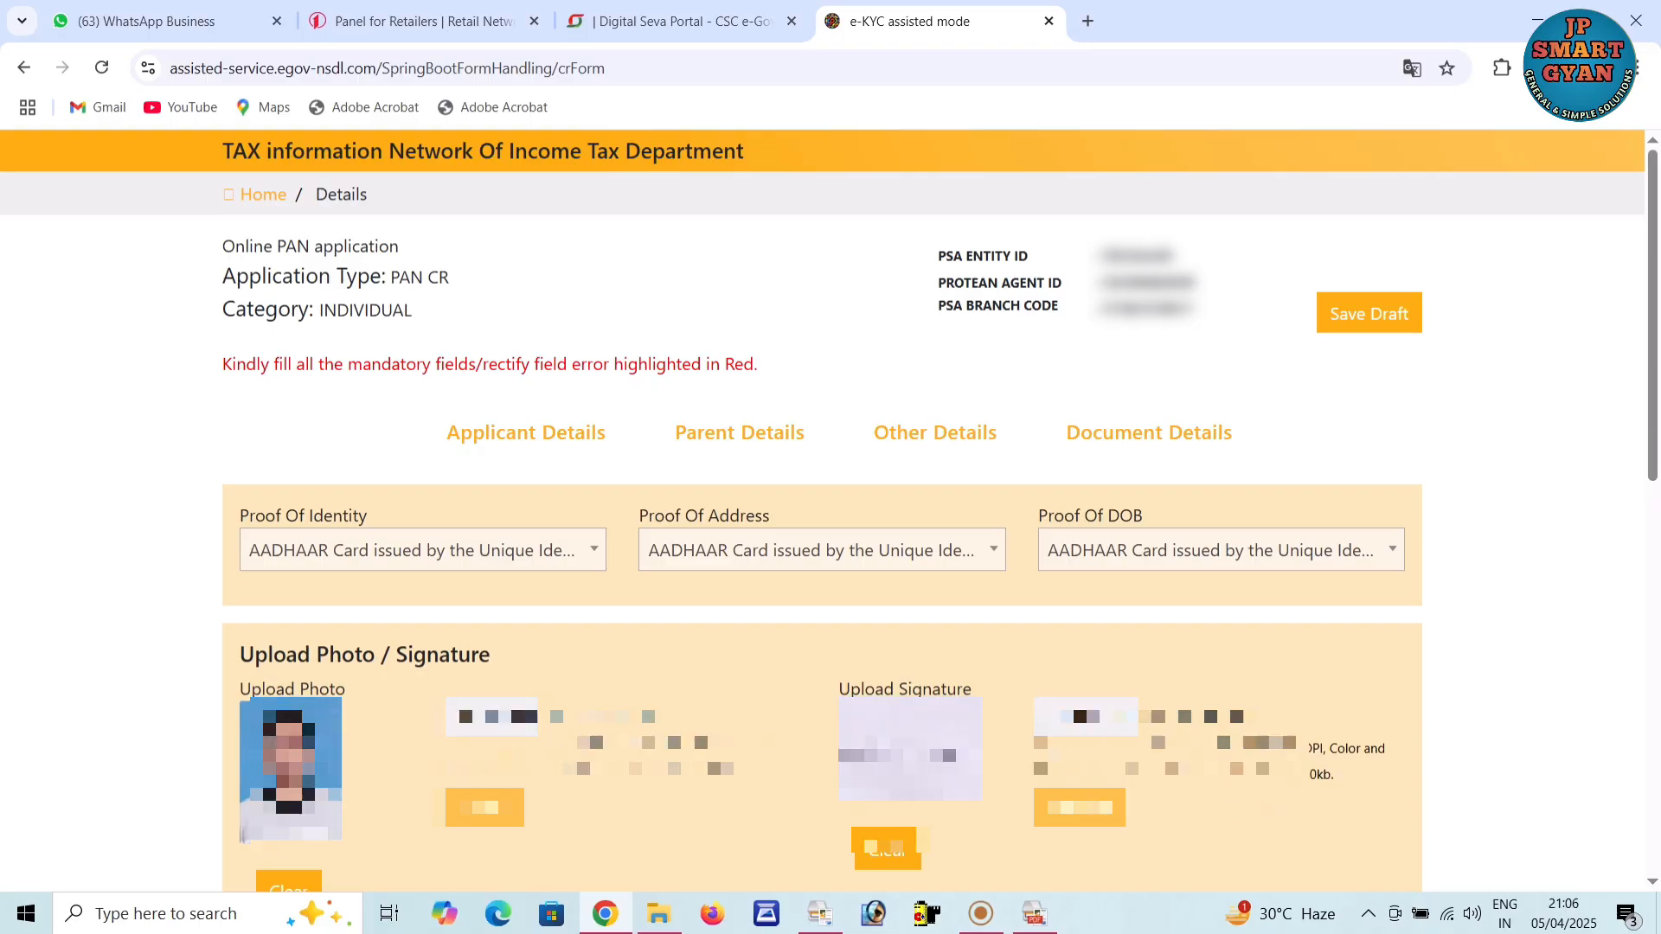
scroll(1265, 792, down, 9)
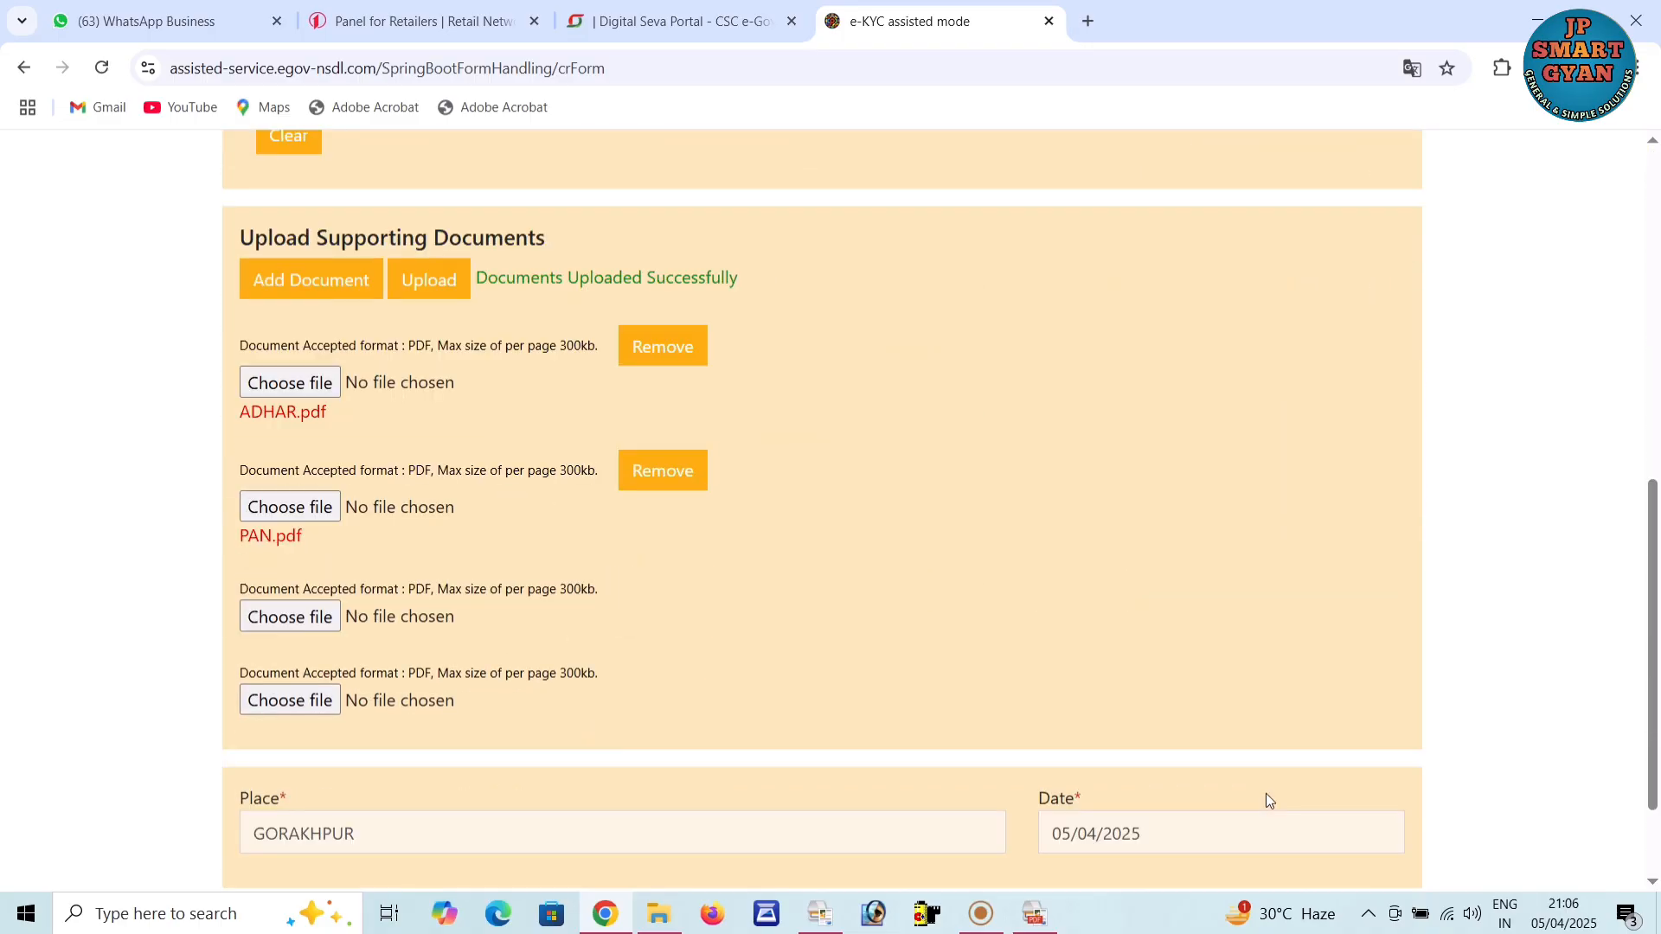
scroll(1266, 794, down, 2)
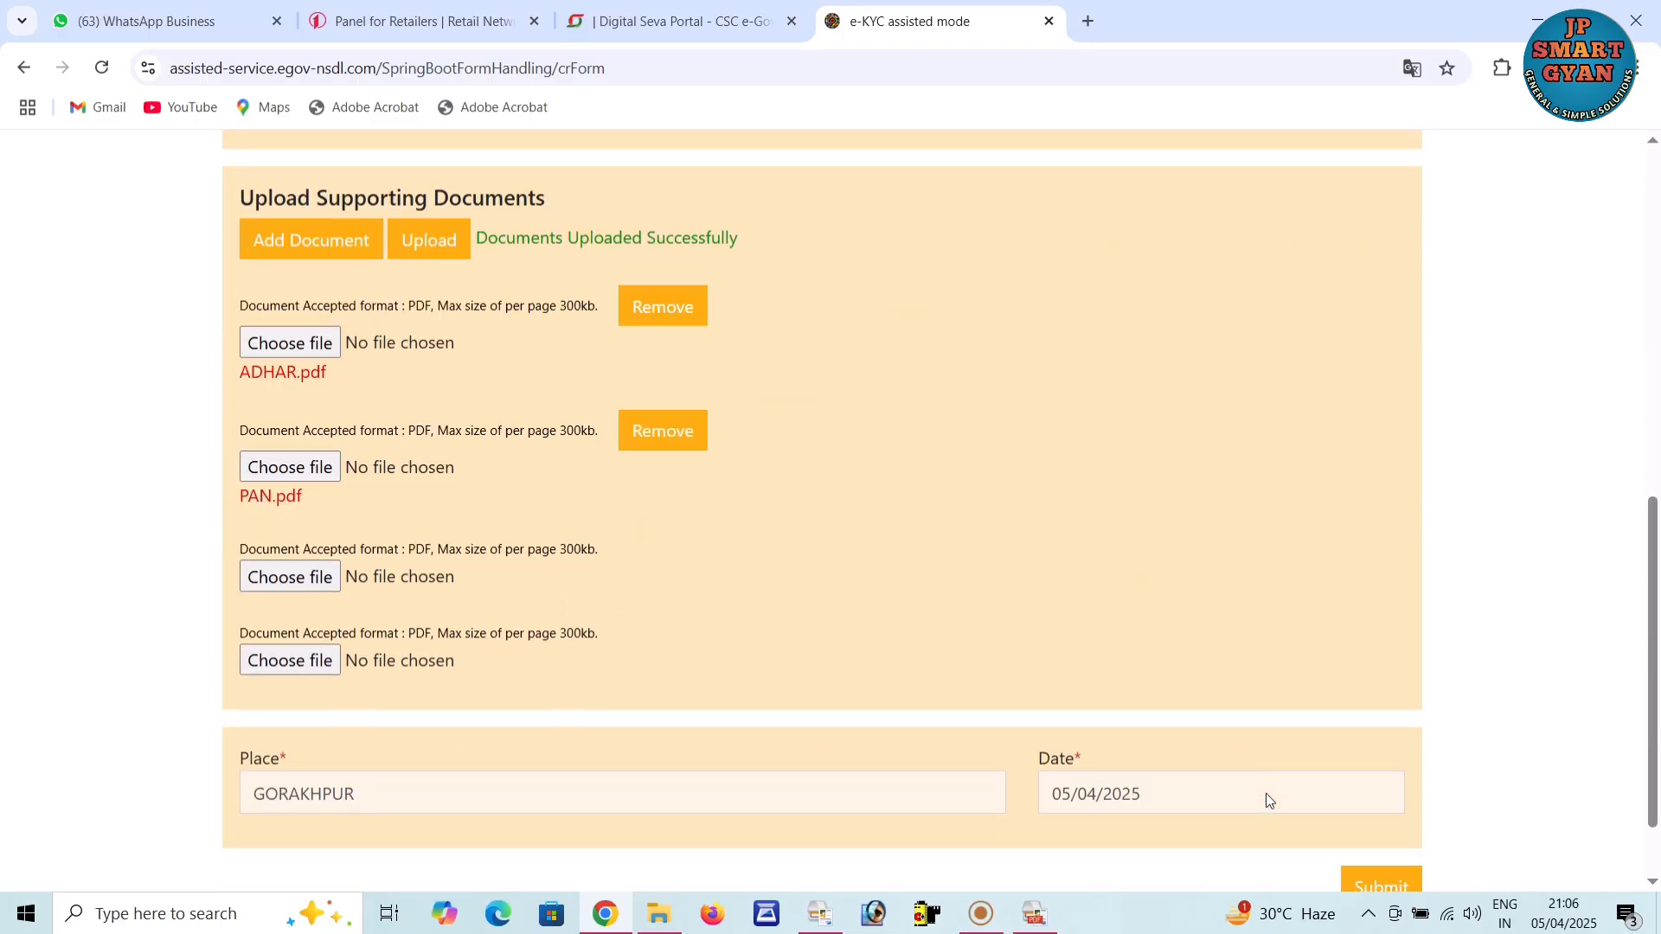
click(1378, 789)
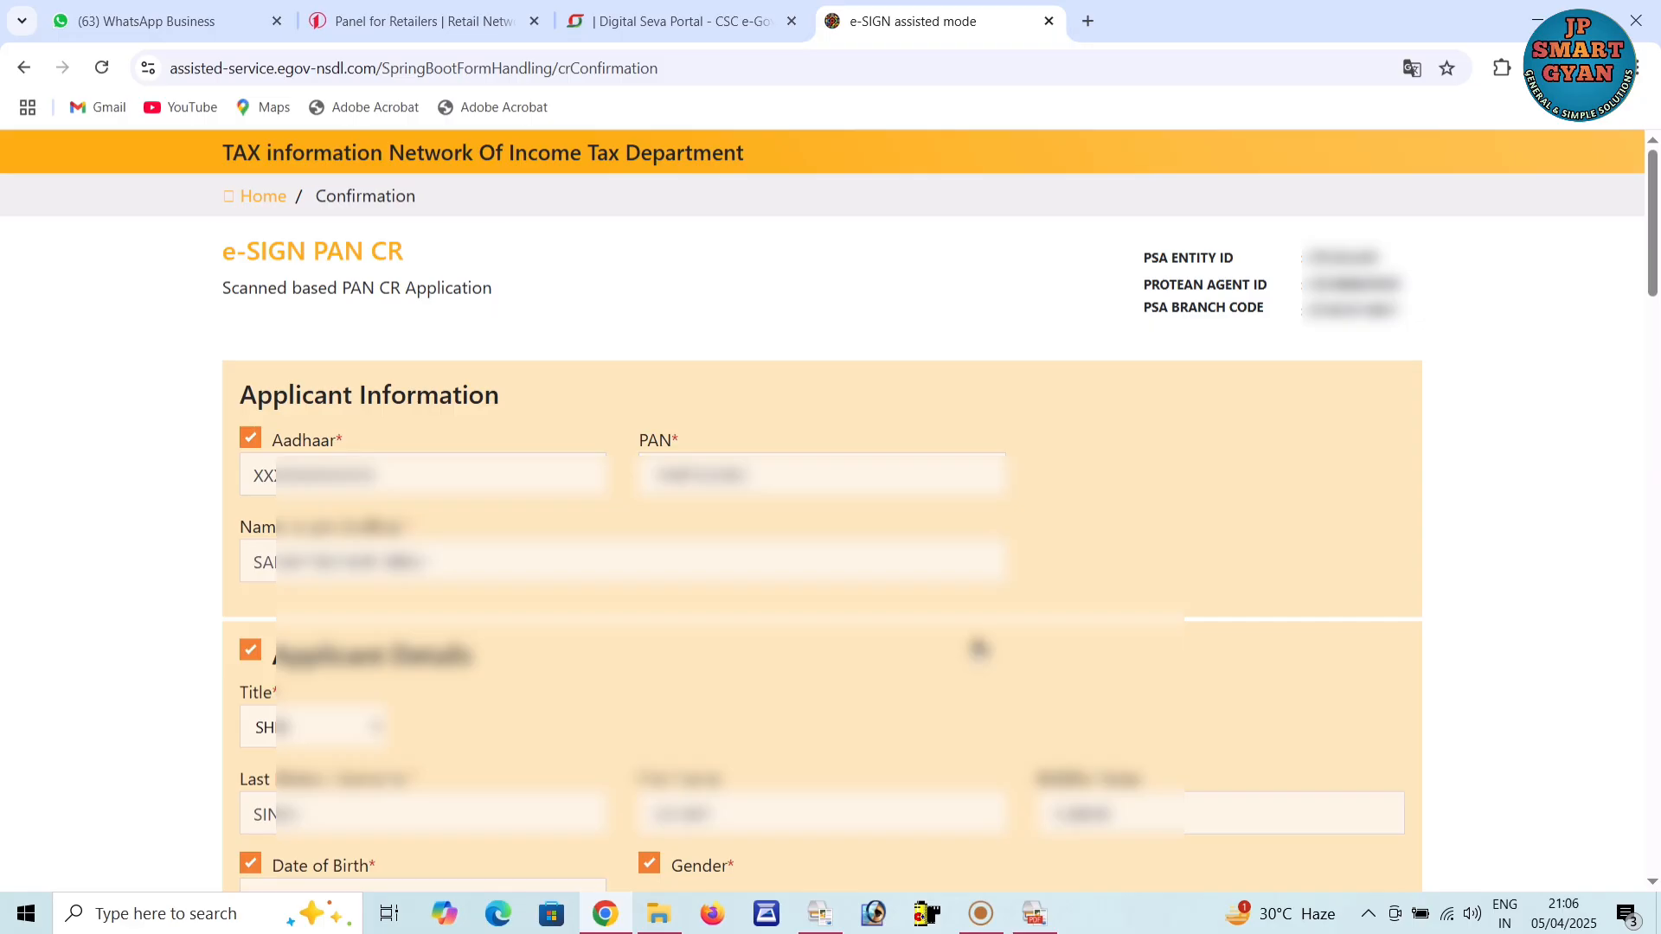
Review the applicant, parent, contact and document details on the confirmation page, and reopen the application for editing
scroll(979, 649, down, 3)
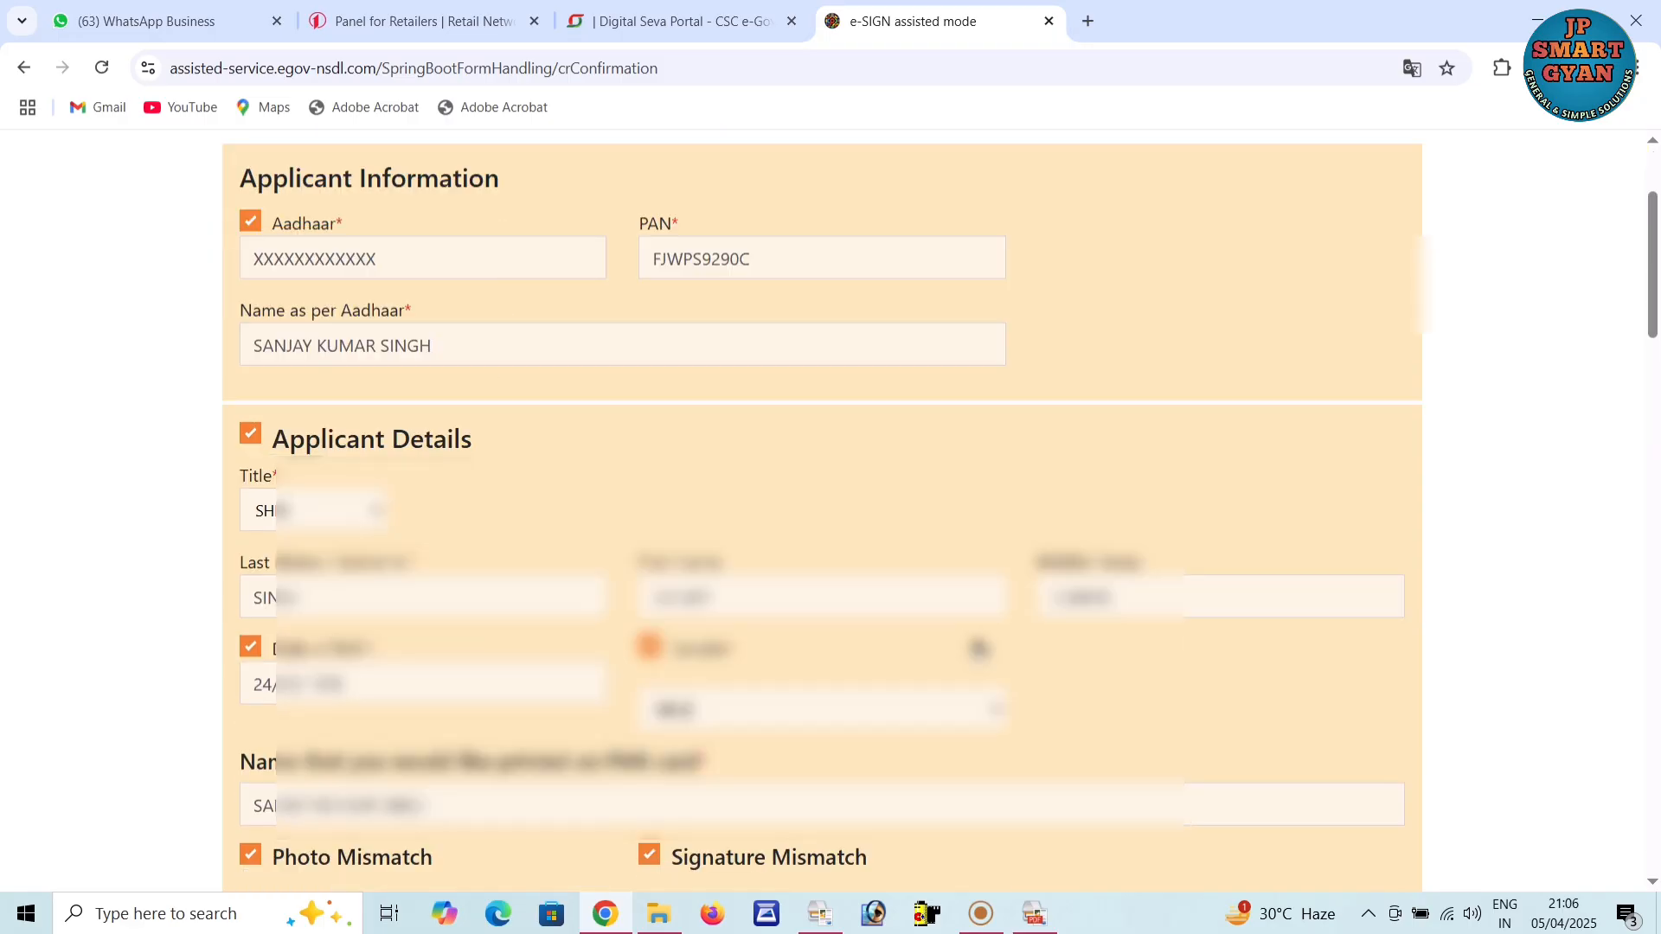
scroll(978, 649, down, 6)
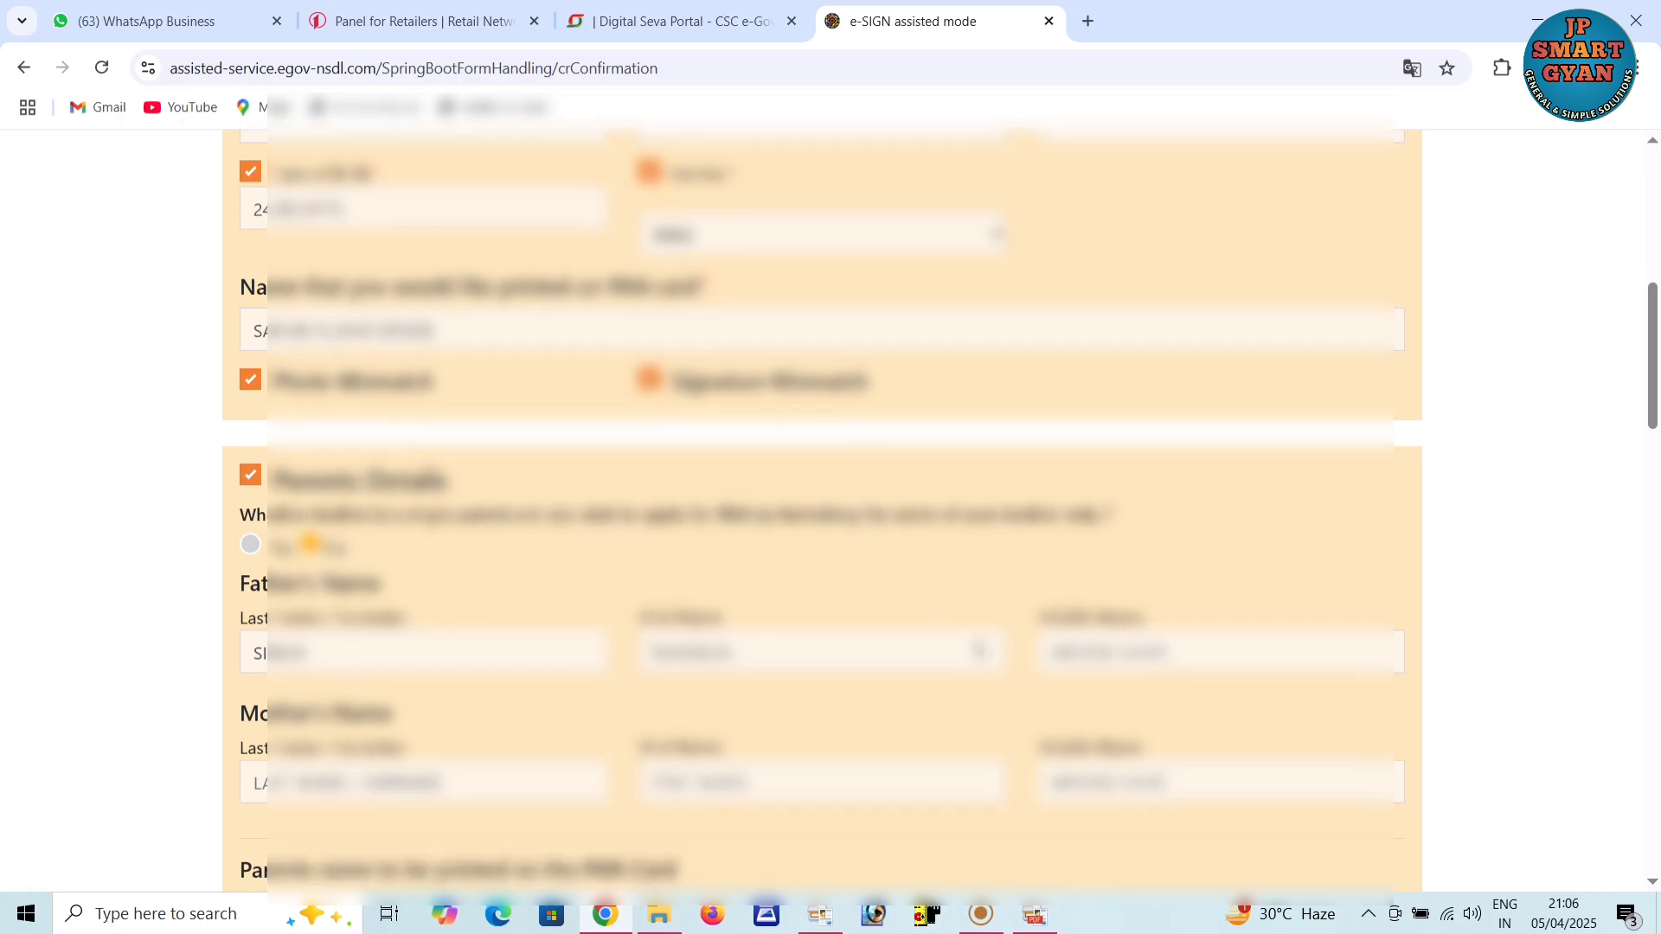
scroll(979, 649, down, 4)
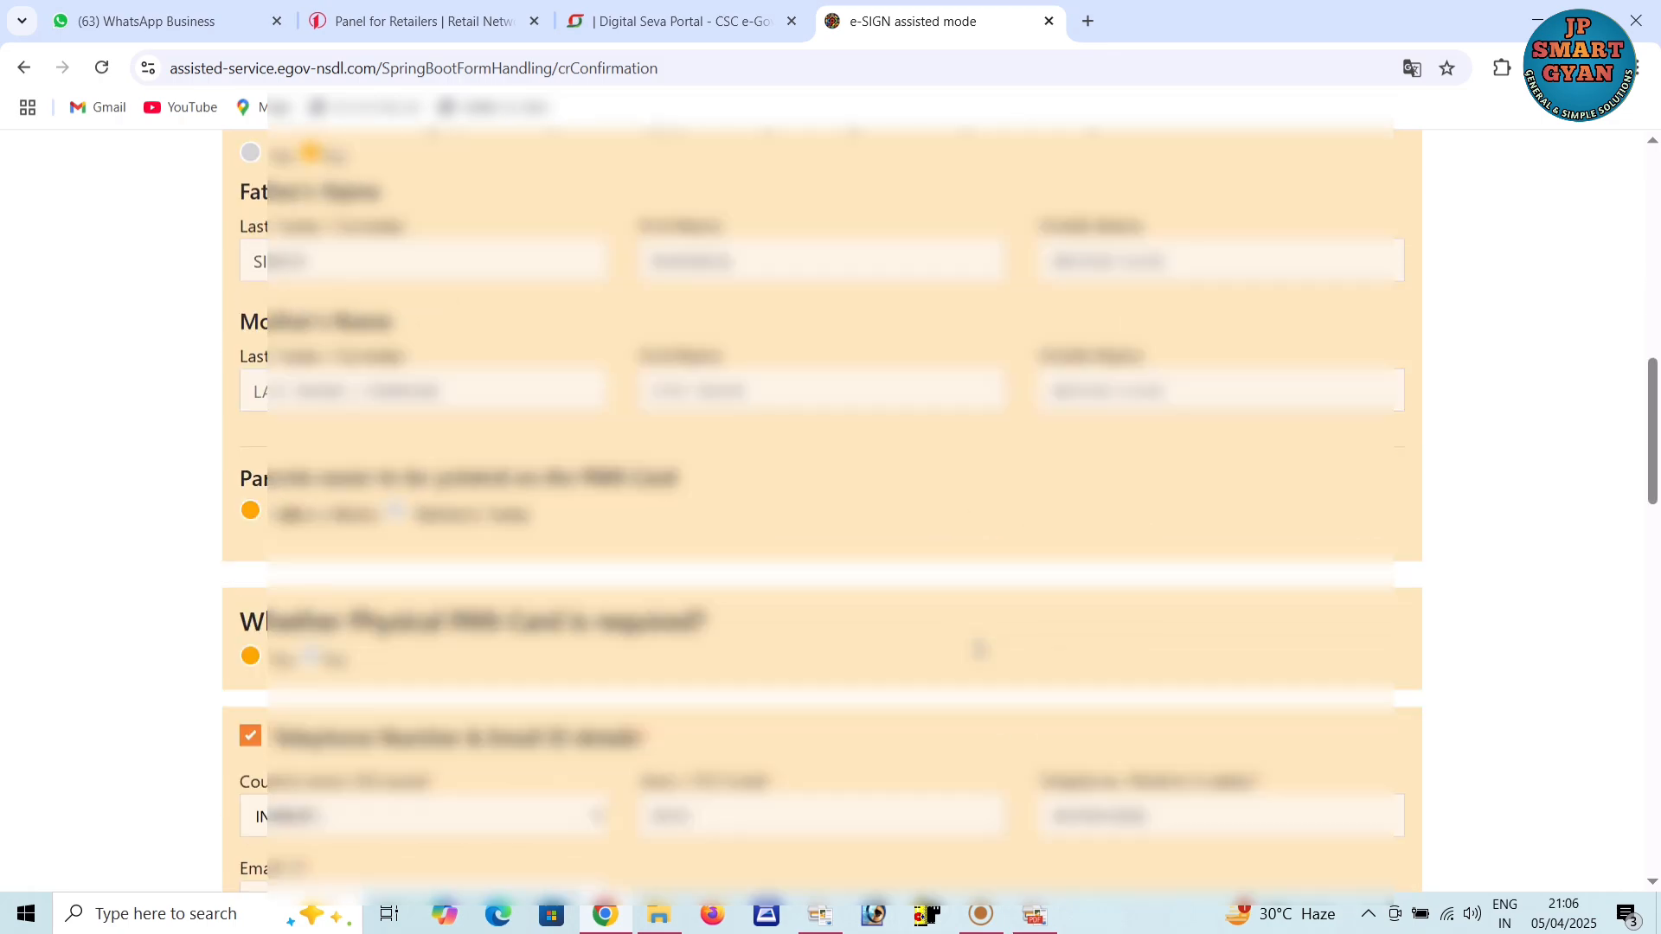
scroll(978, 649, down, 4)
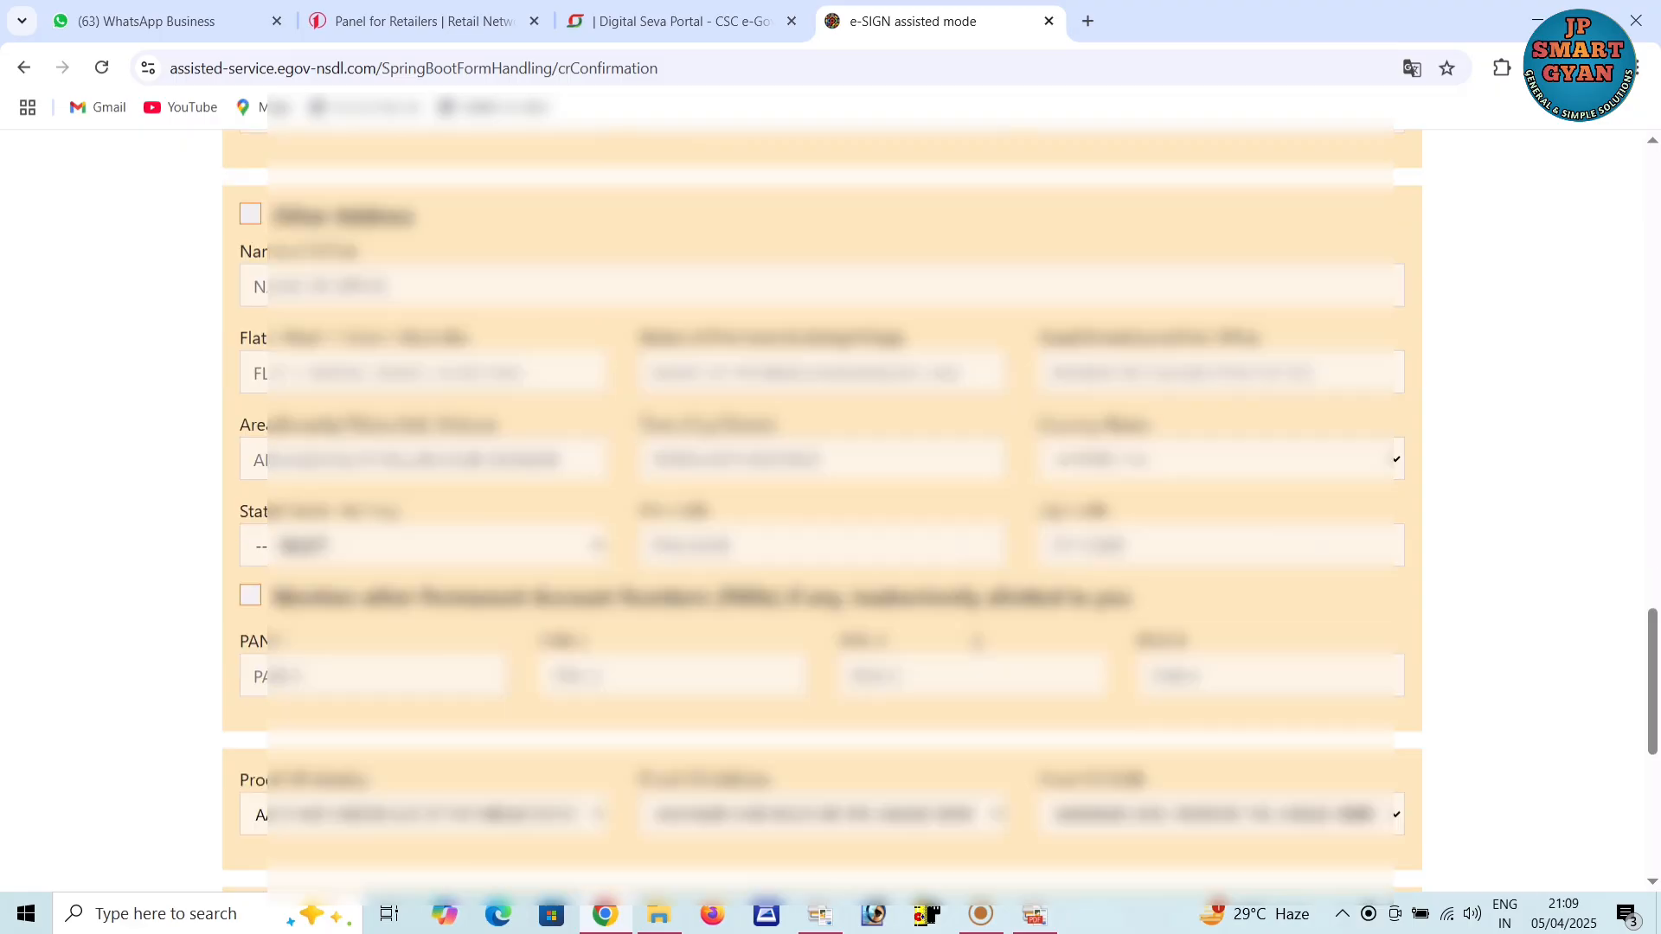
scroll(980, 654, down, 8)
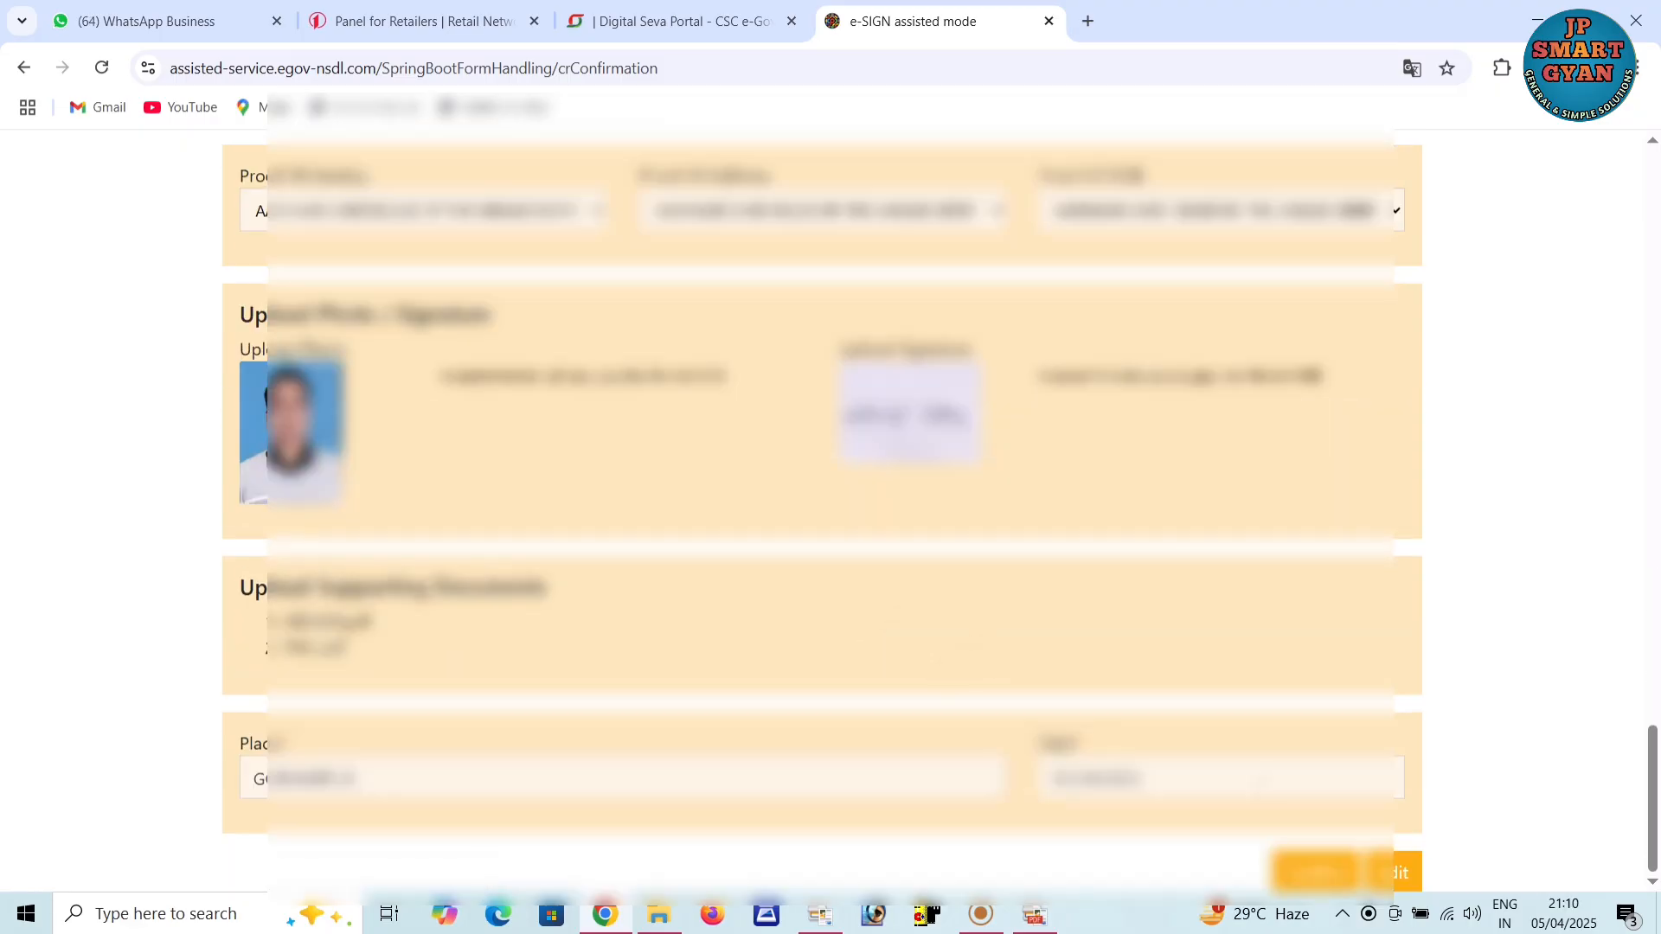
click(1398, 876)
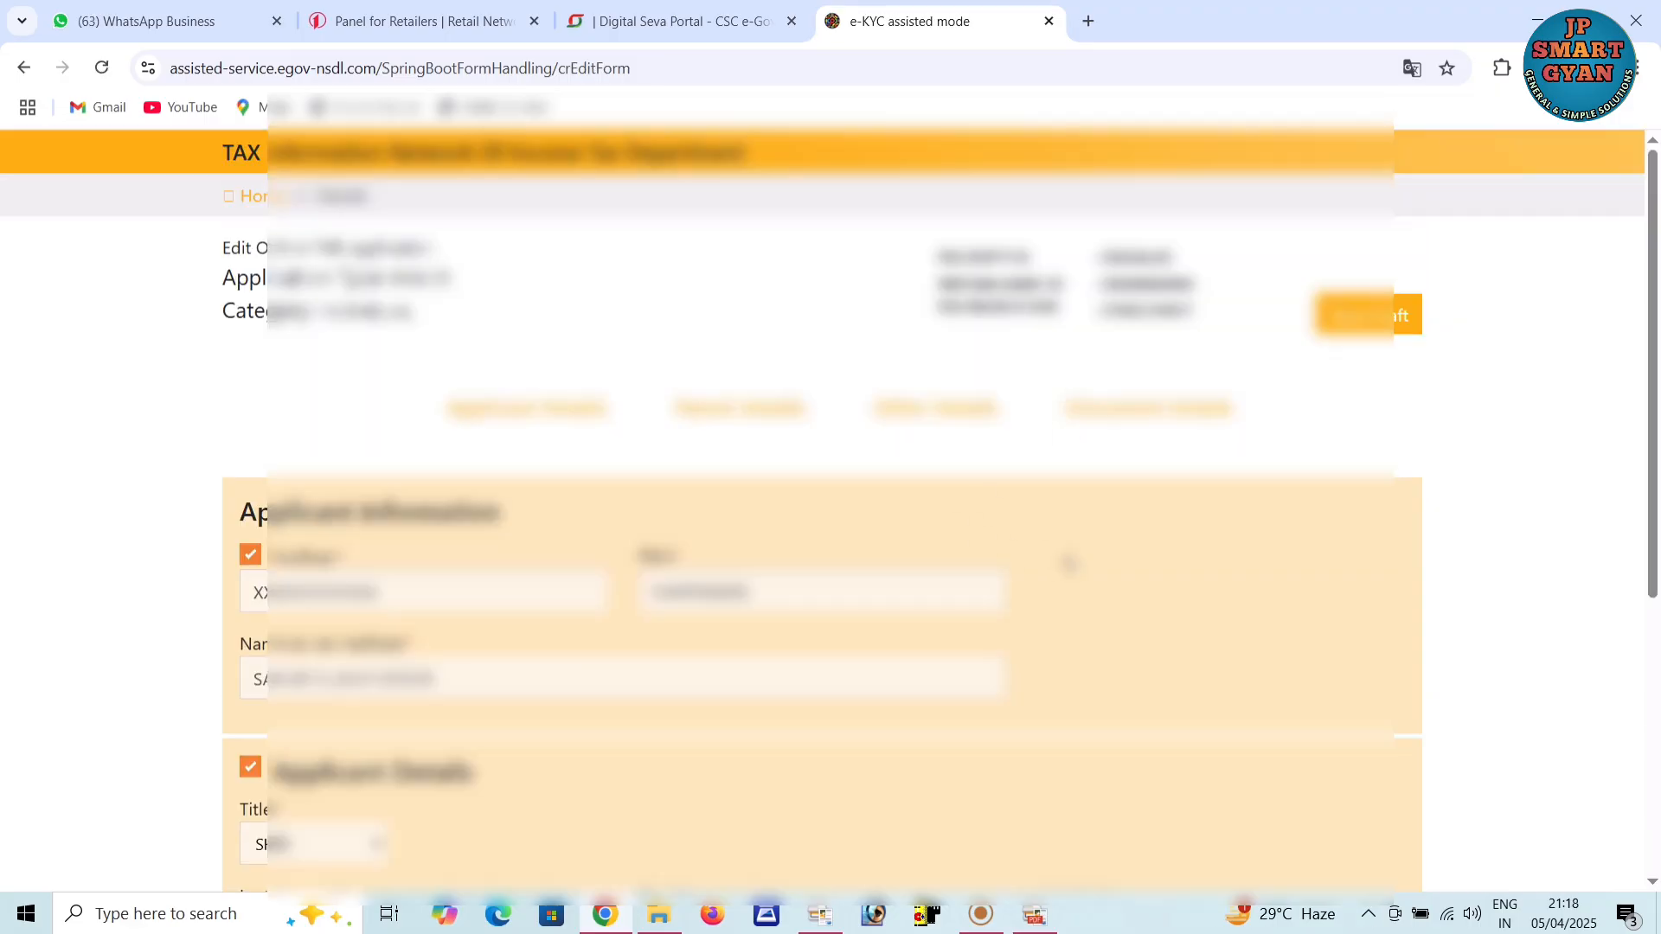
Check the applicant information in the reopened form and go to Document Details
scroll(1070, 564, down, 5)
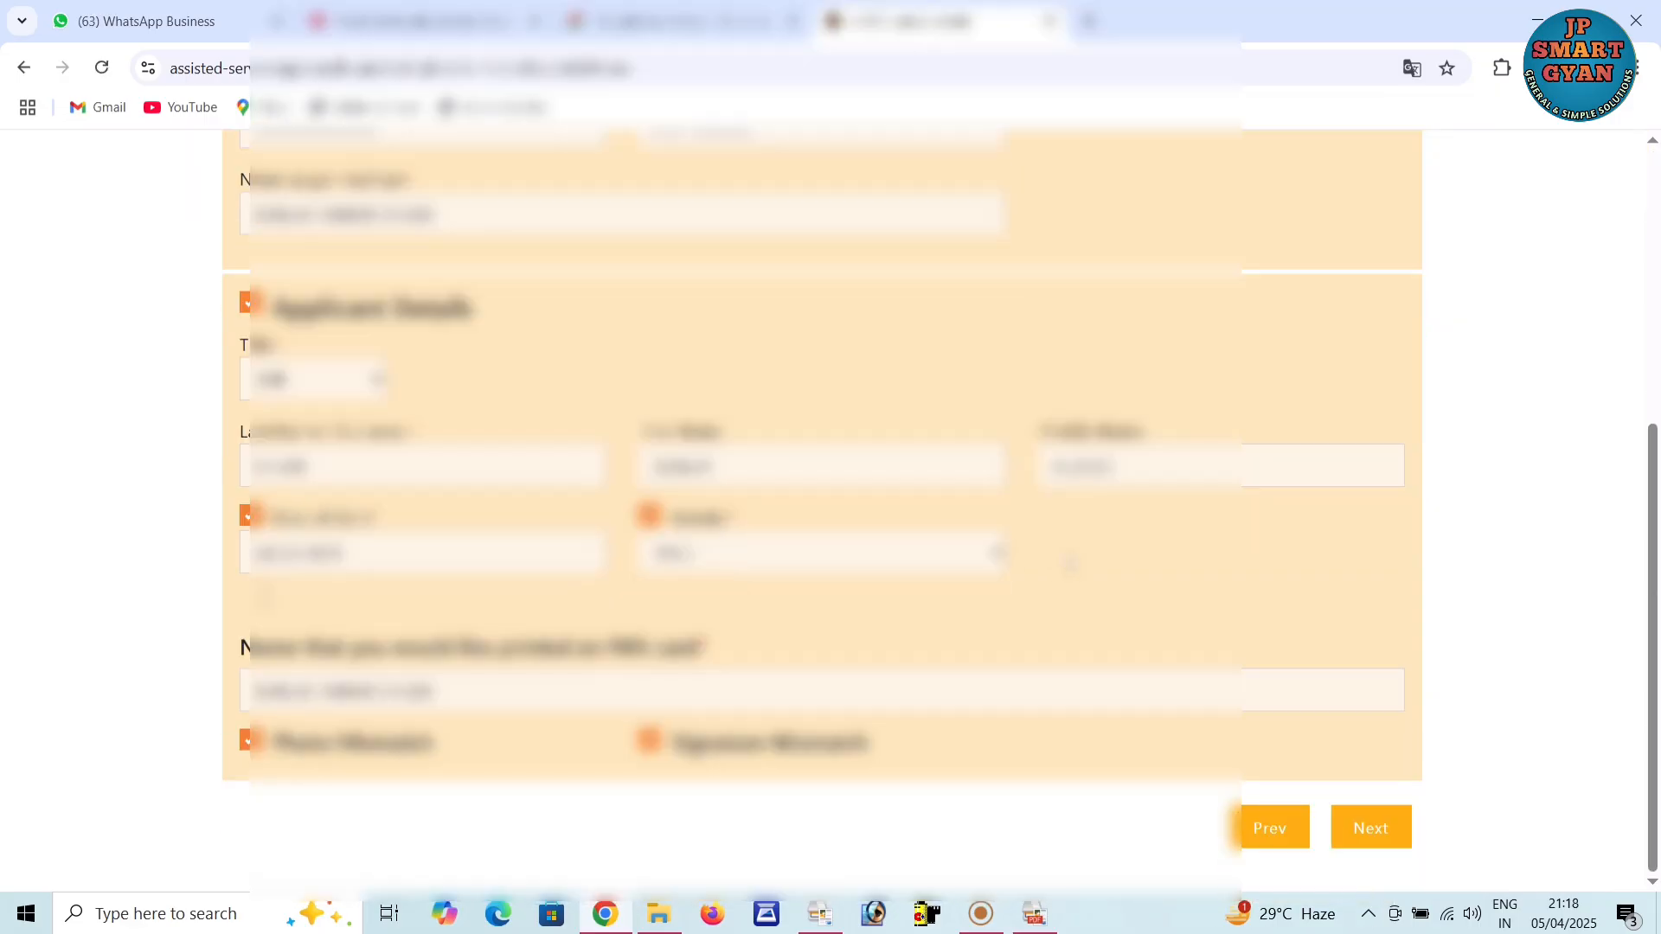
scroll(1159, 705, up, 6)
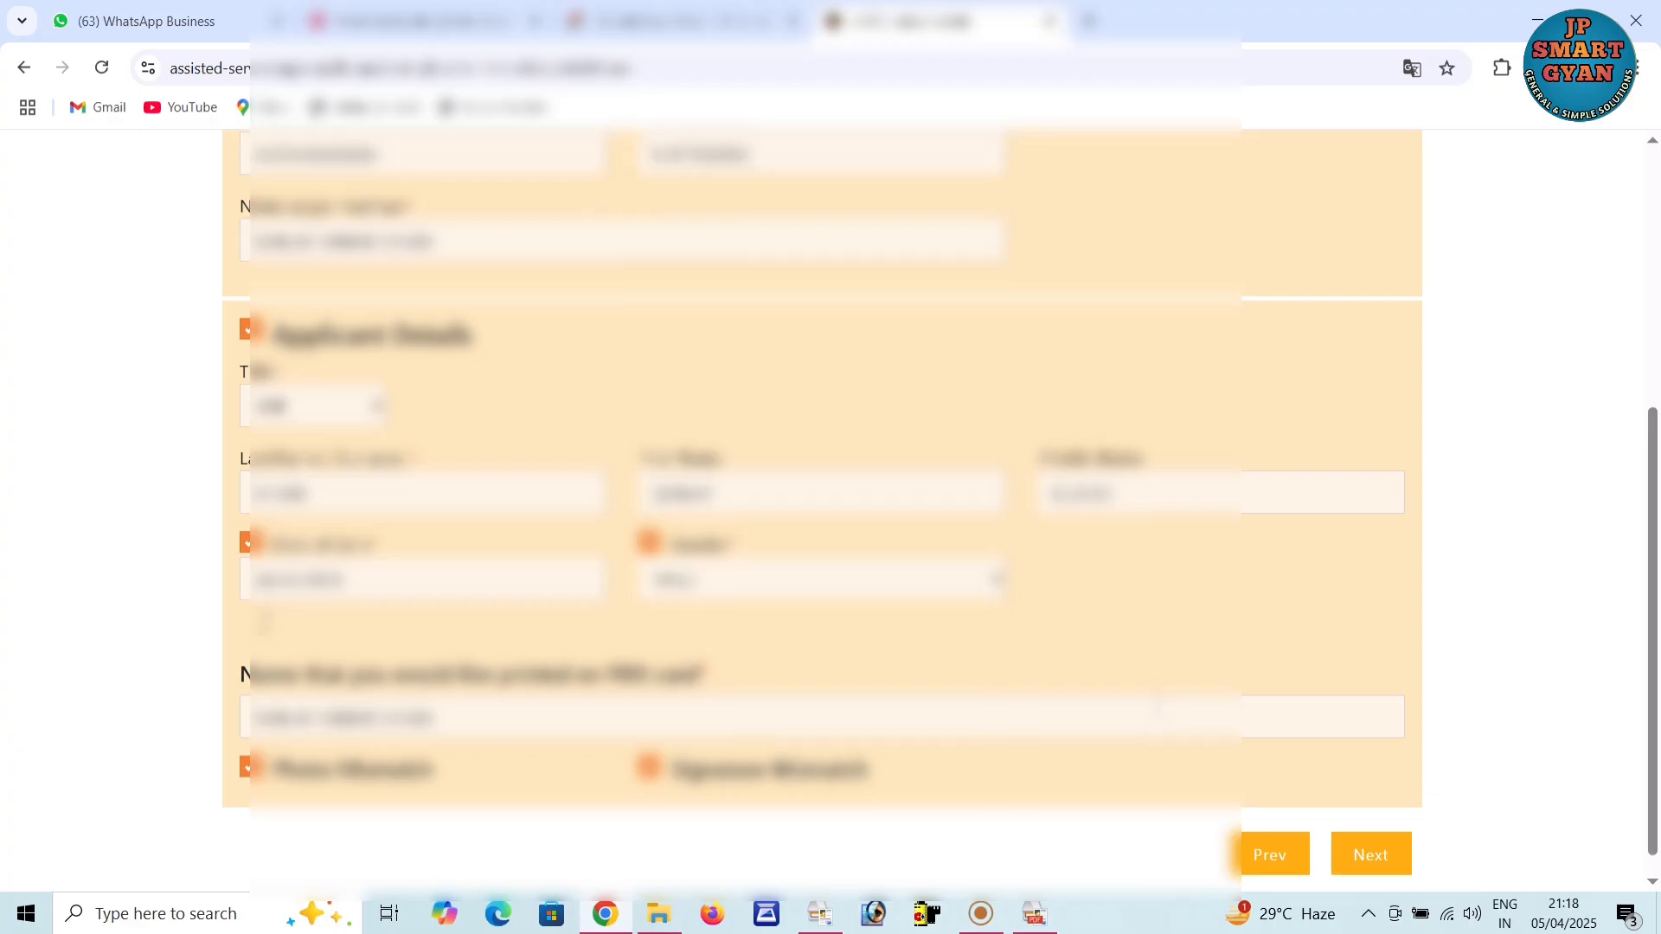
scroll(1161, 715, down, 3)
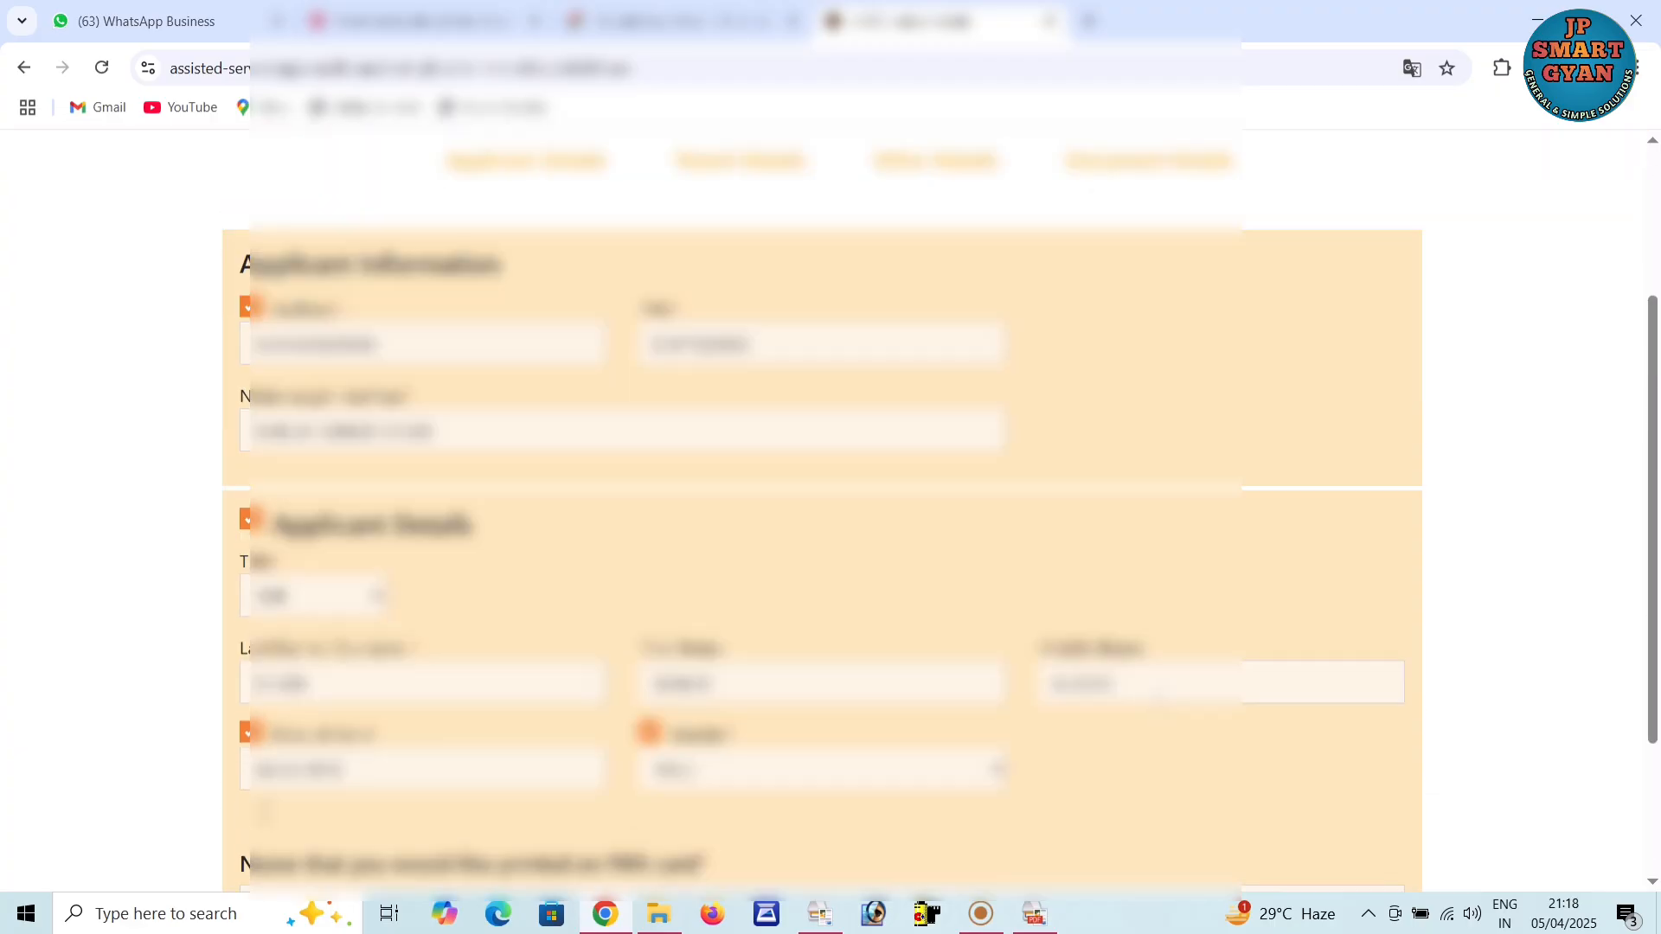
scroll(1159, 675, up, 3)
click(1136, 389)
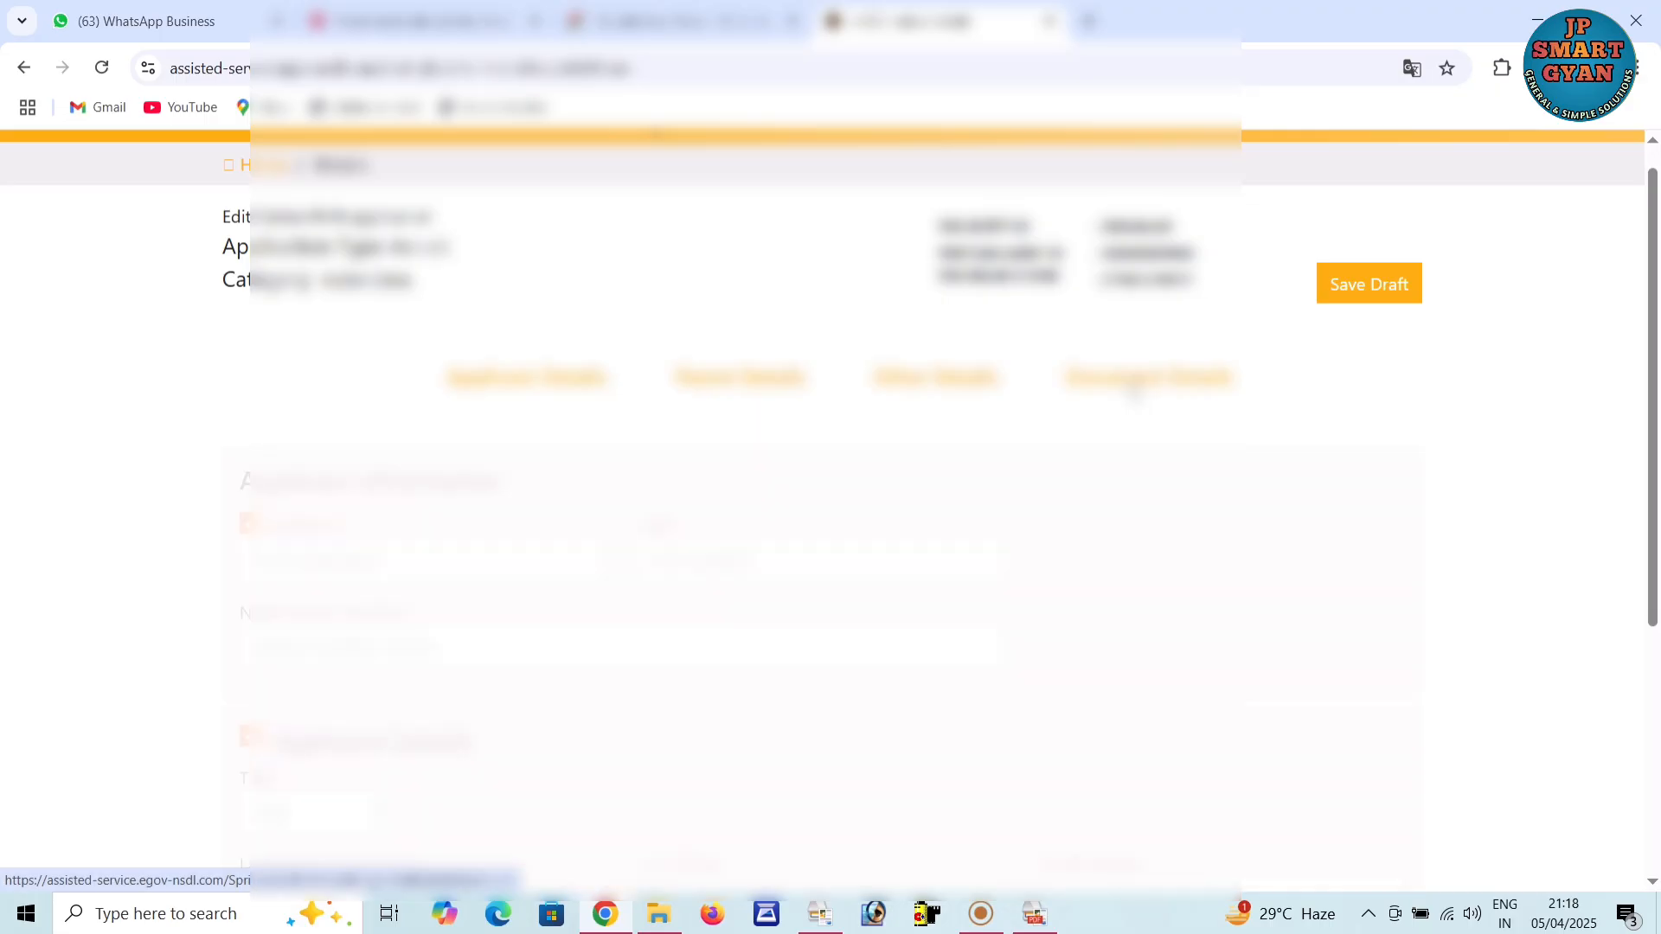
Add a third supporting document, attach PASSPORT.pdf to it and upload the documents
scroll(992, 696, down, 5)
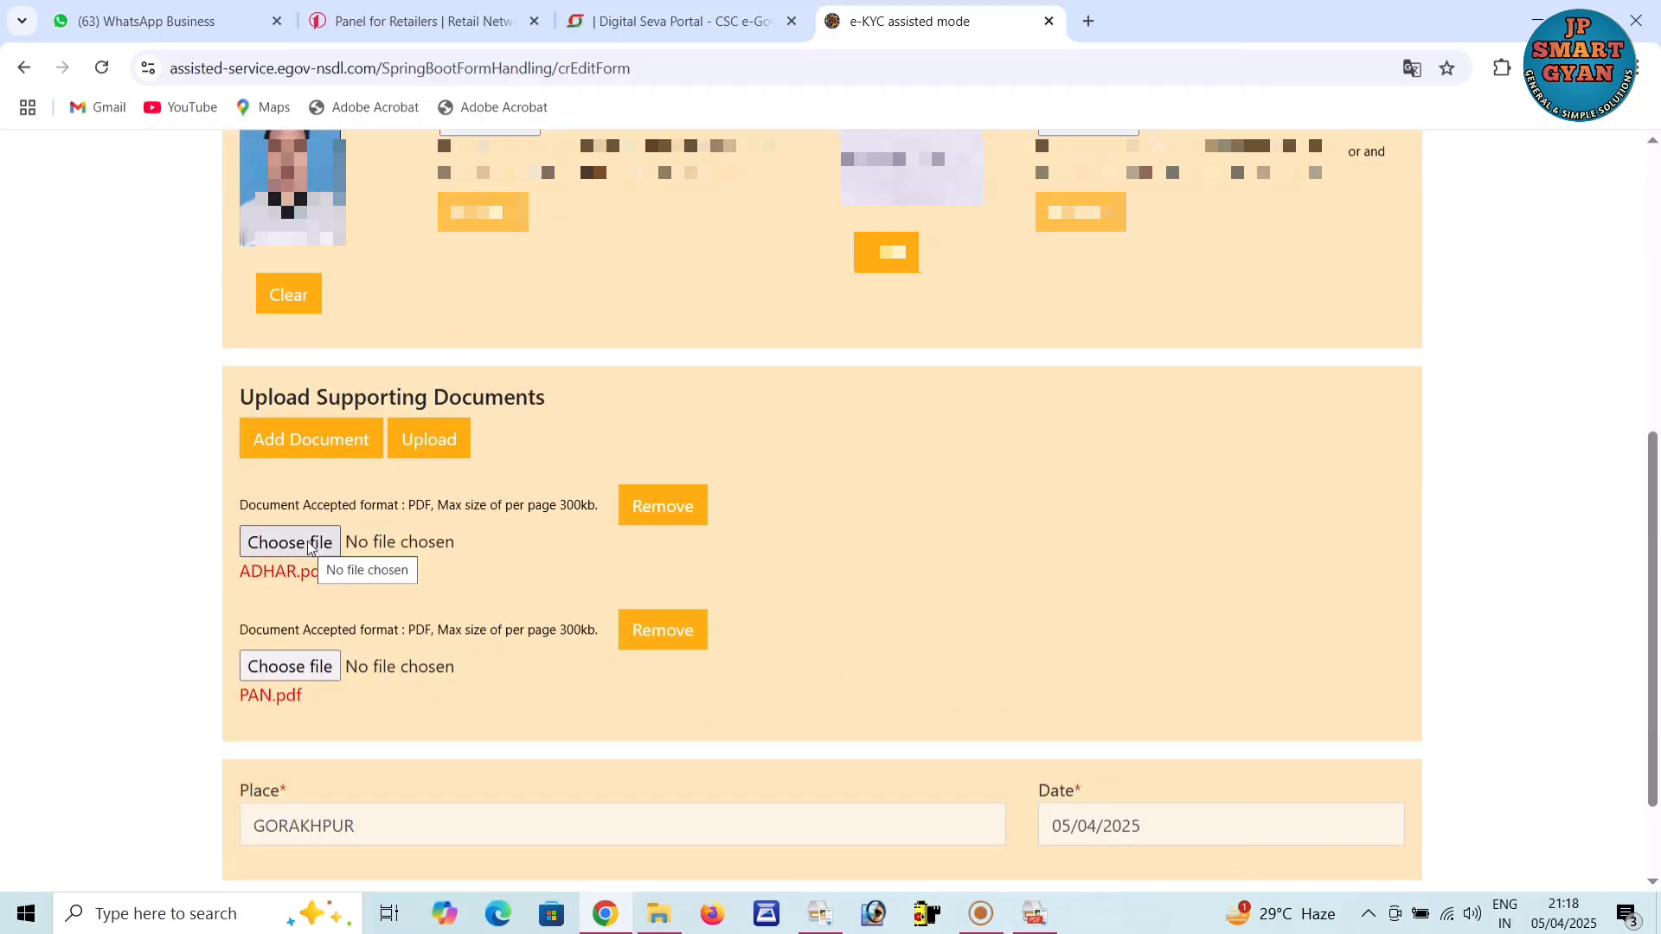
click(320, 448)
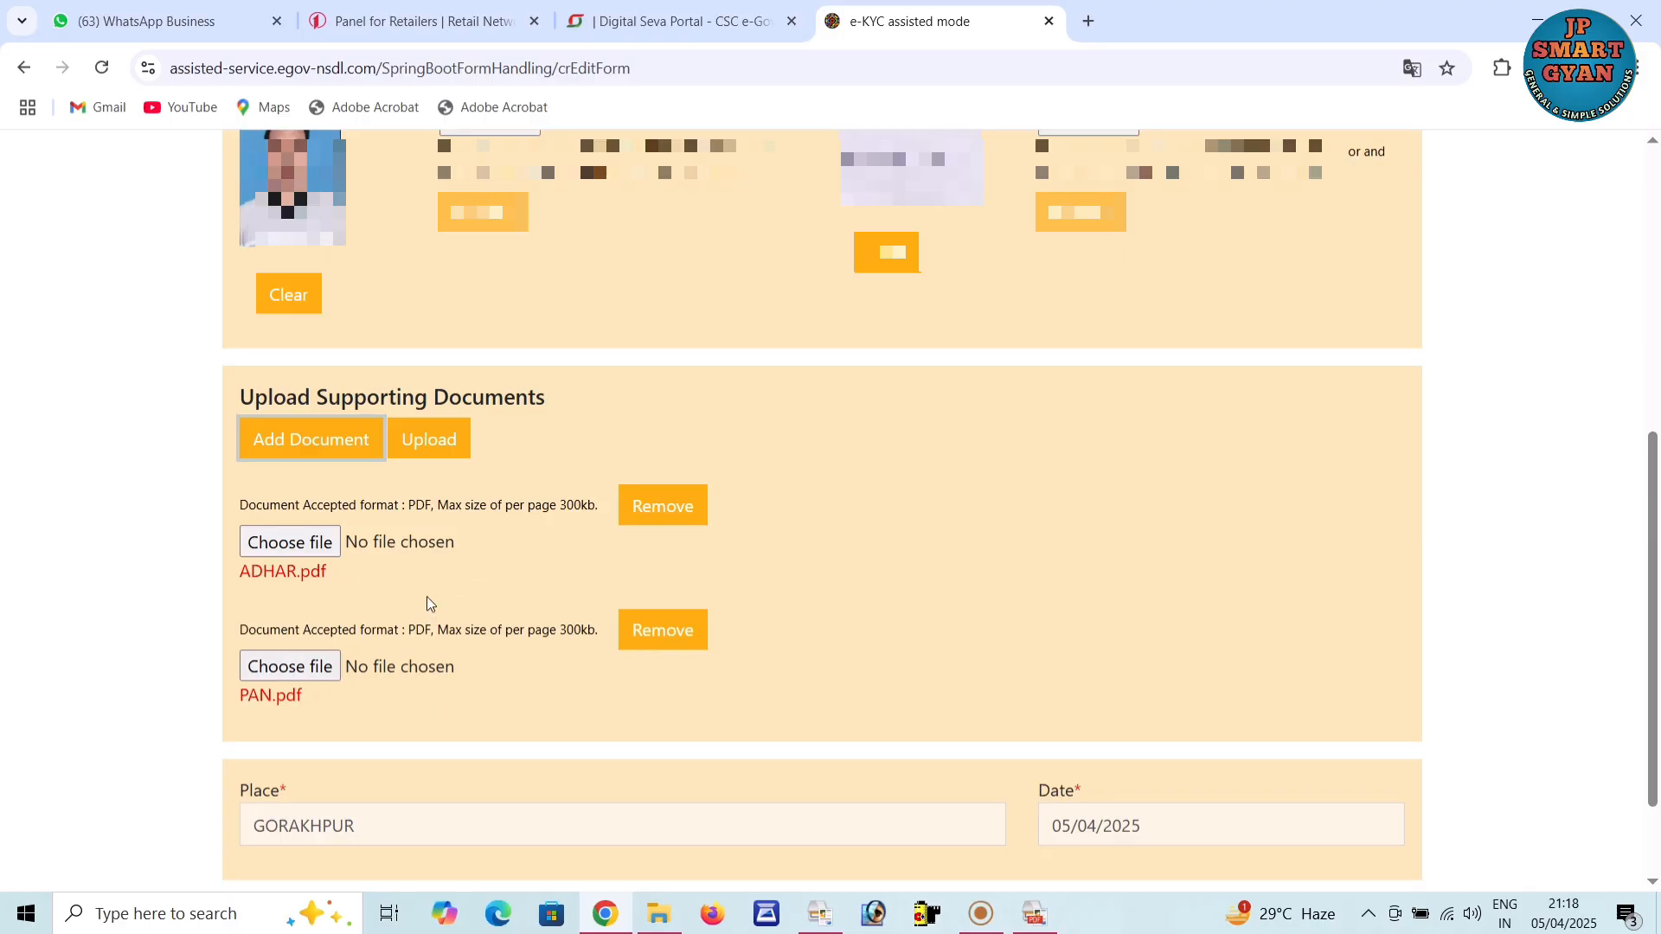
scroll(432, 597, down, 1)
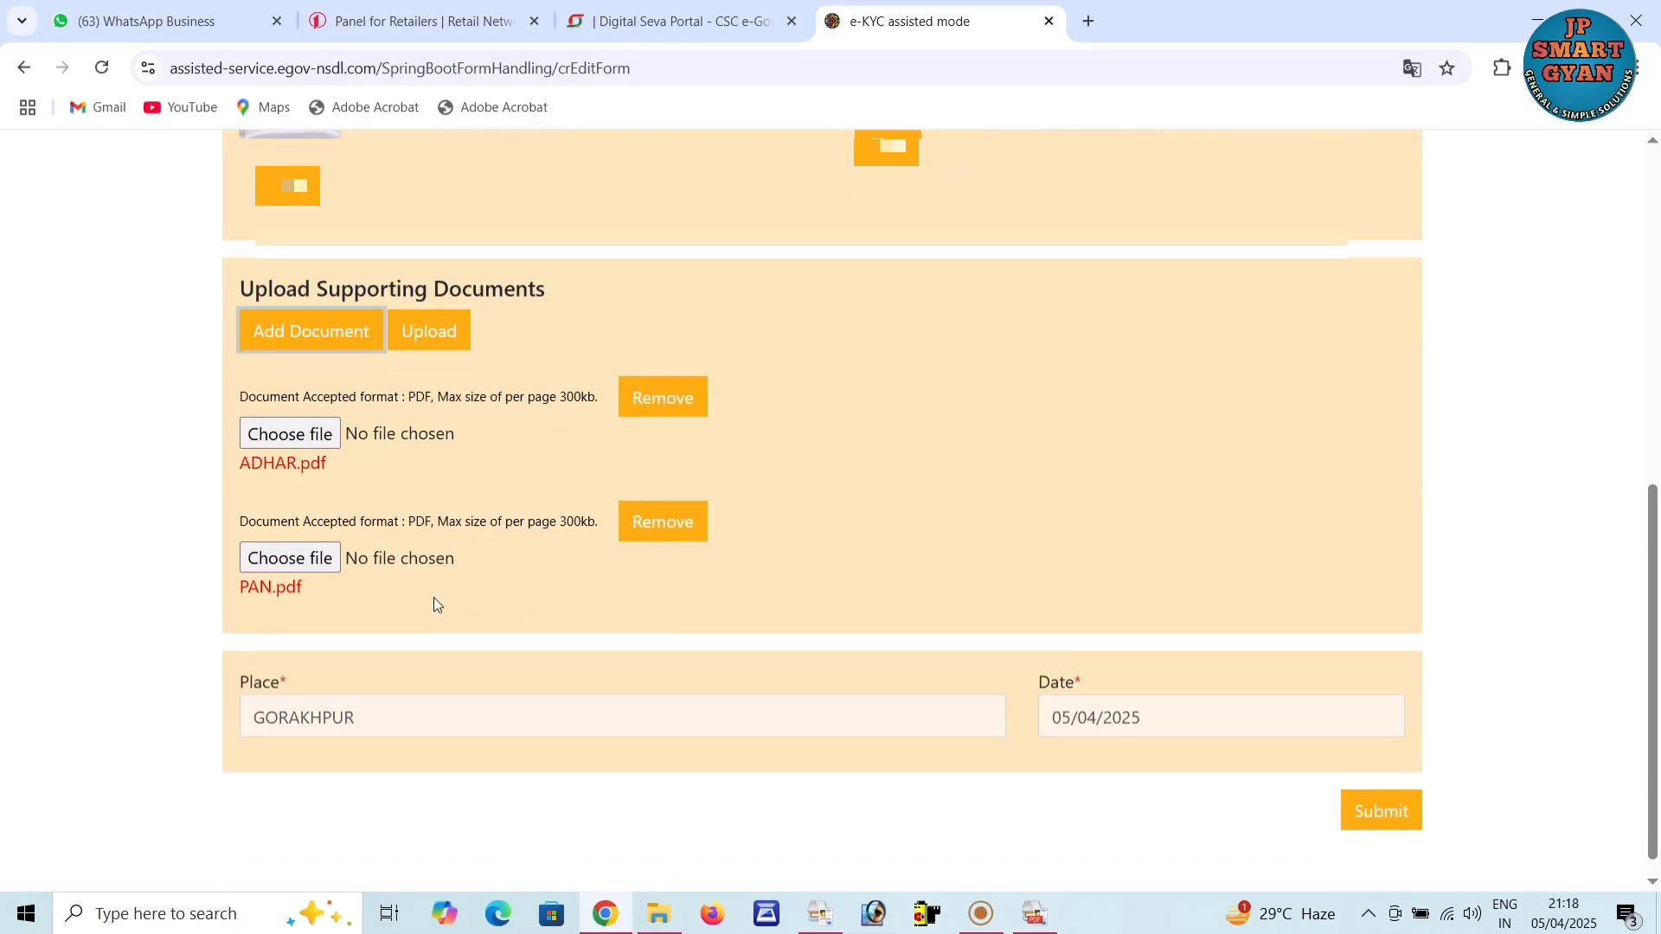
click(303, 336)
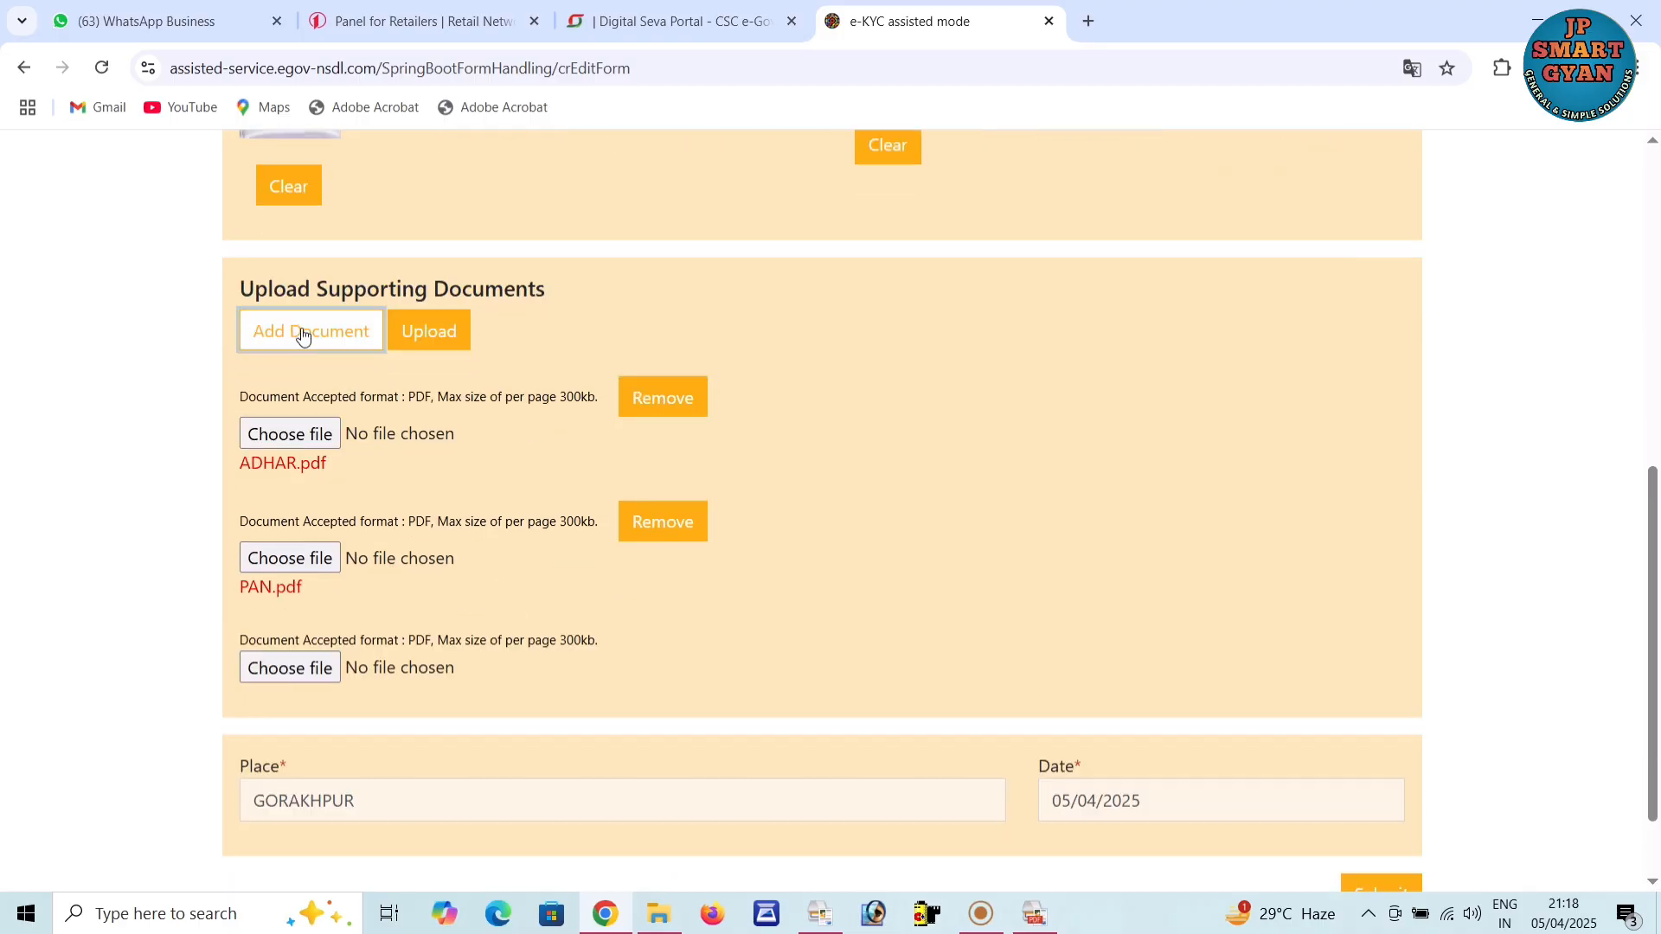
click(294, 672)
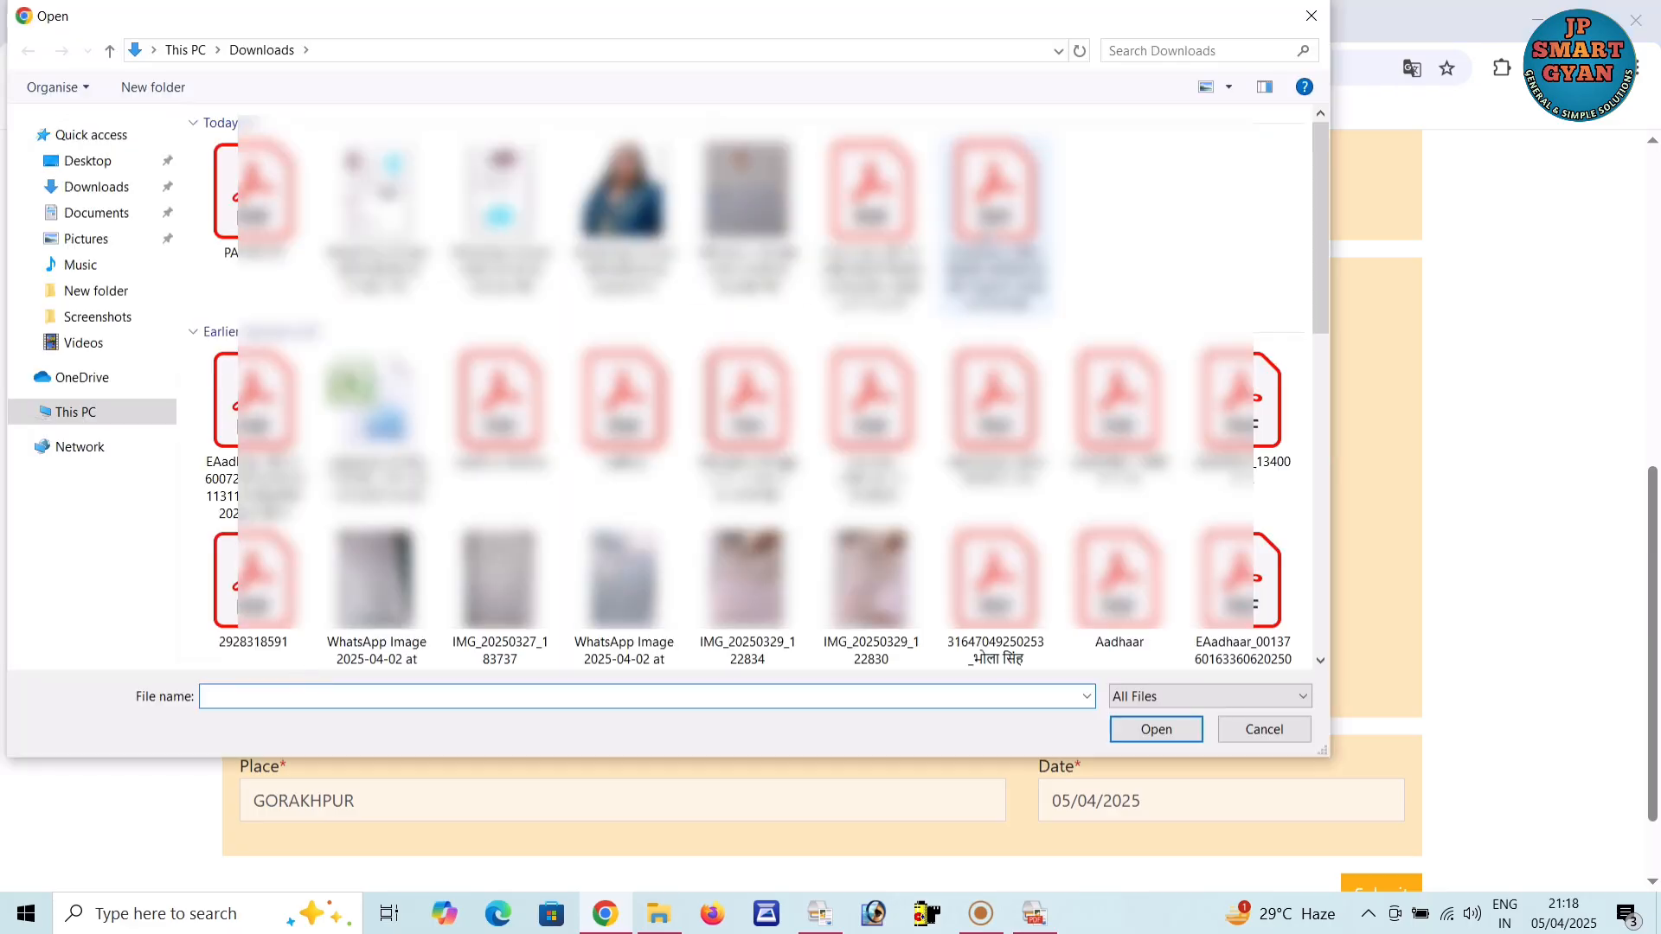
double_click(257, 208)
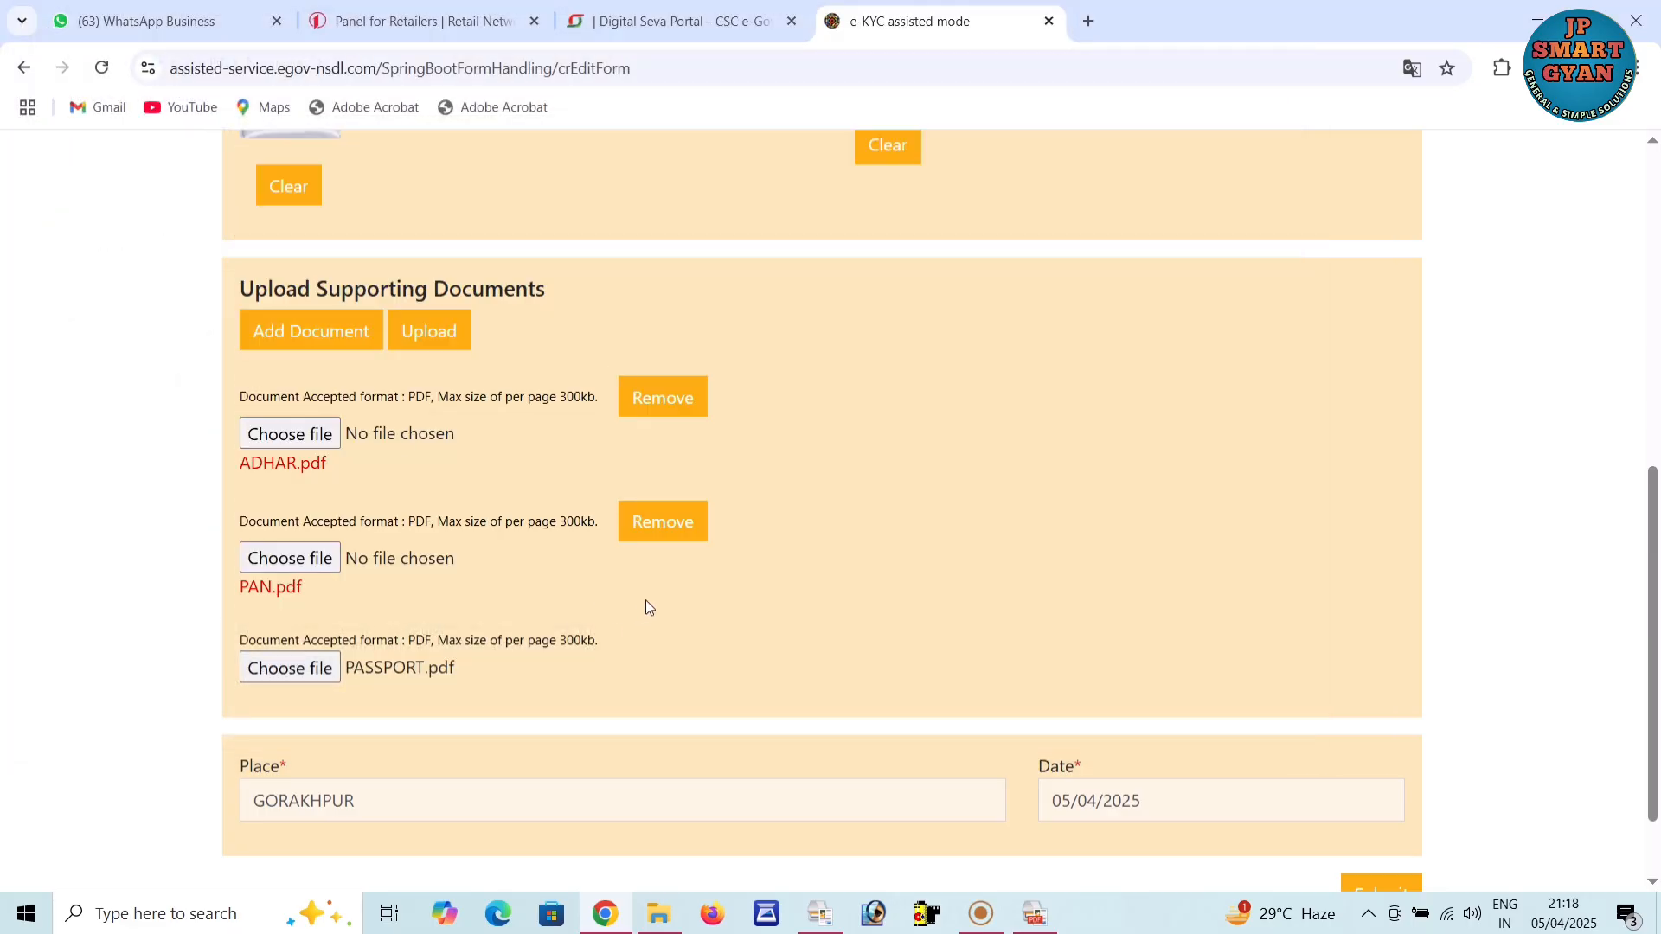
click(437, 336)
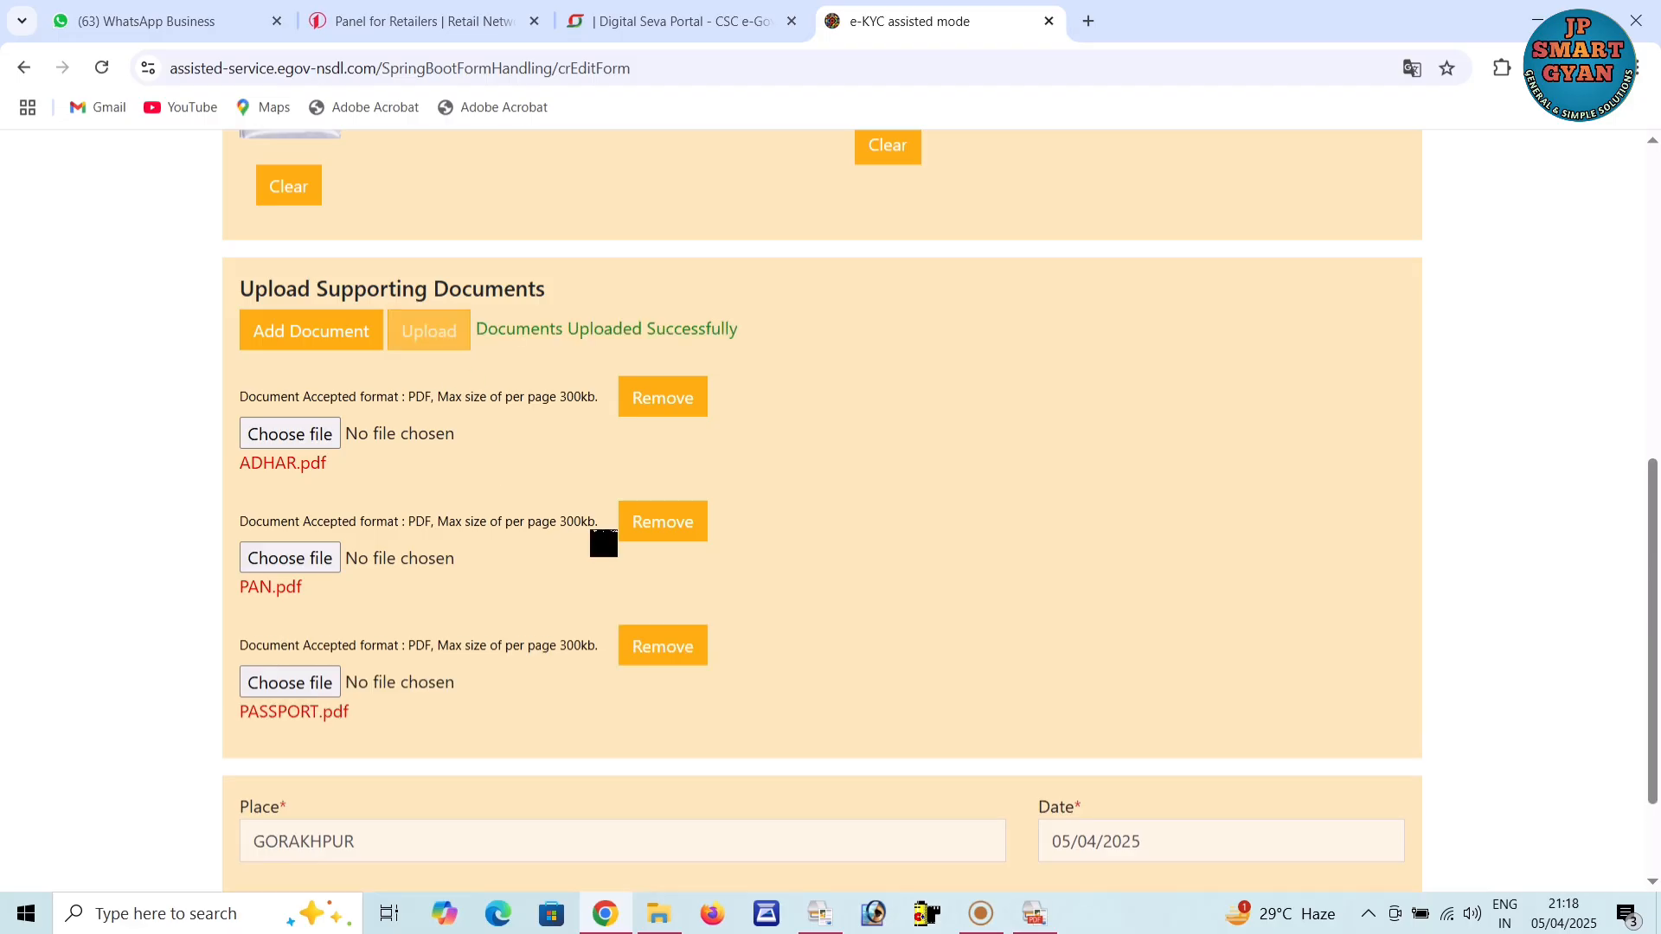
Submit the edited application and choose OTP-based e-Sign authentication
scroll(868, 621, down, 2)
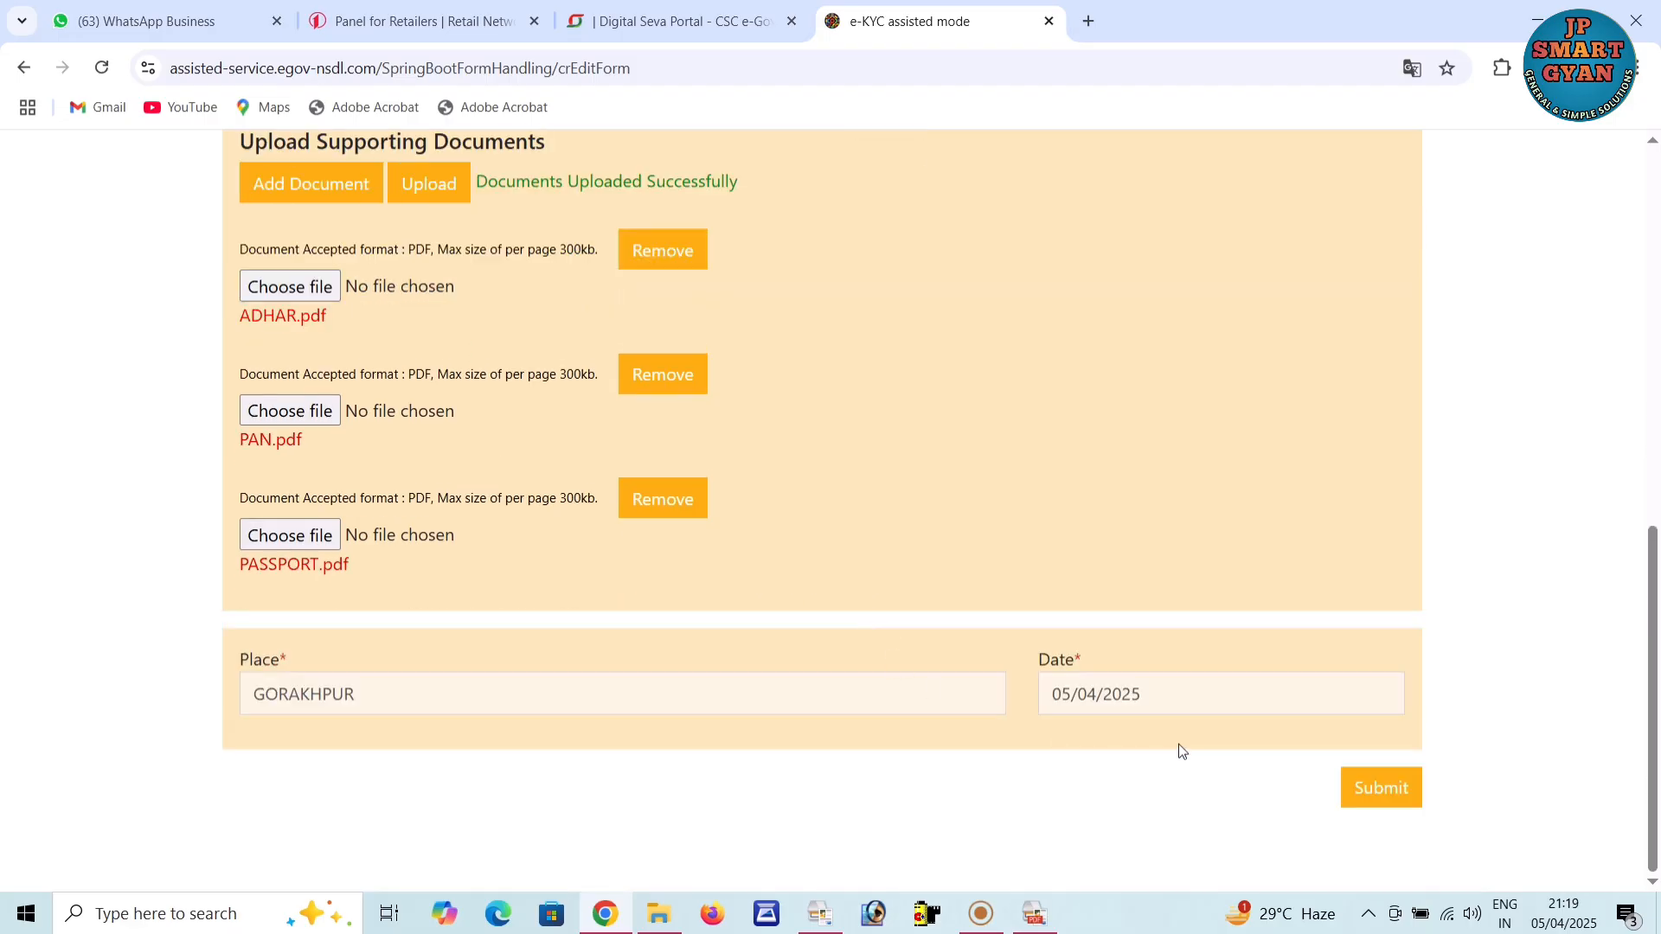
click(1377, 789)
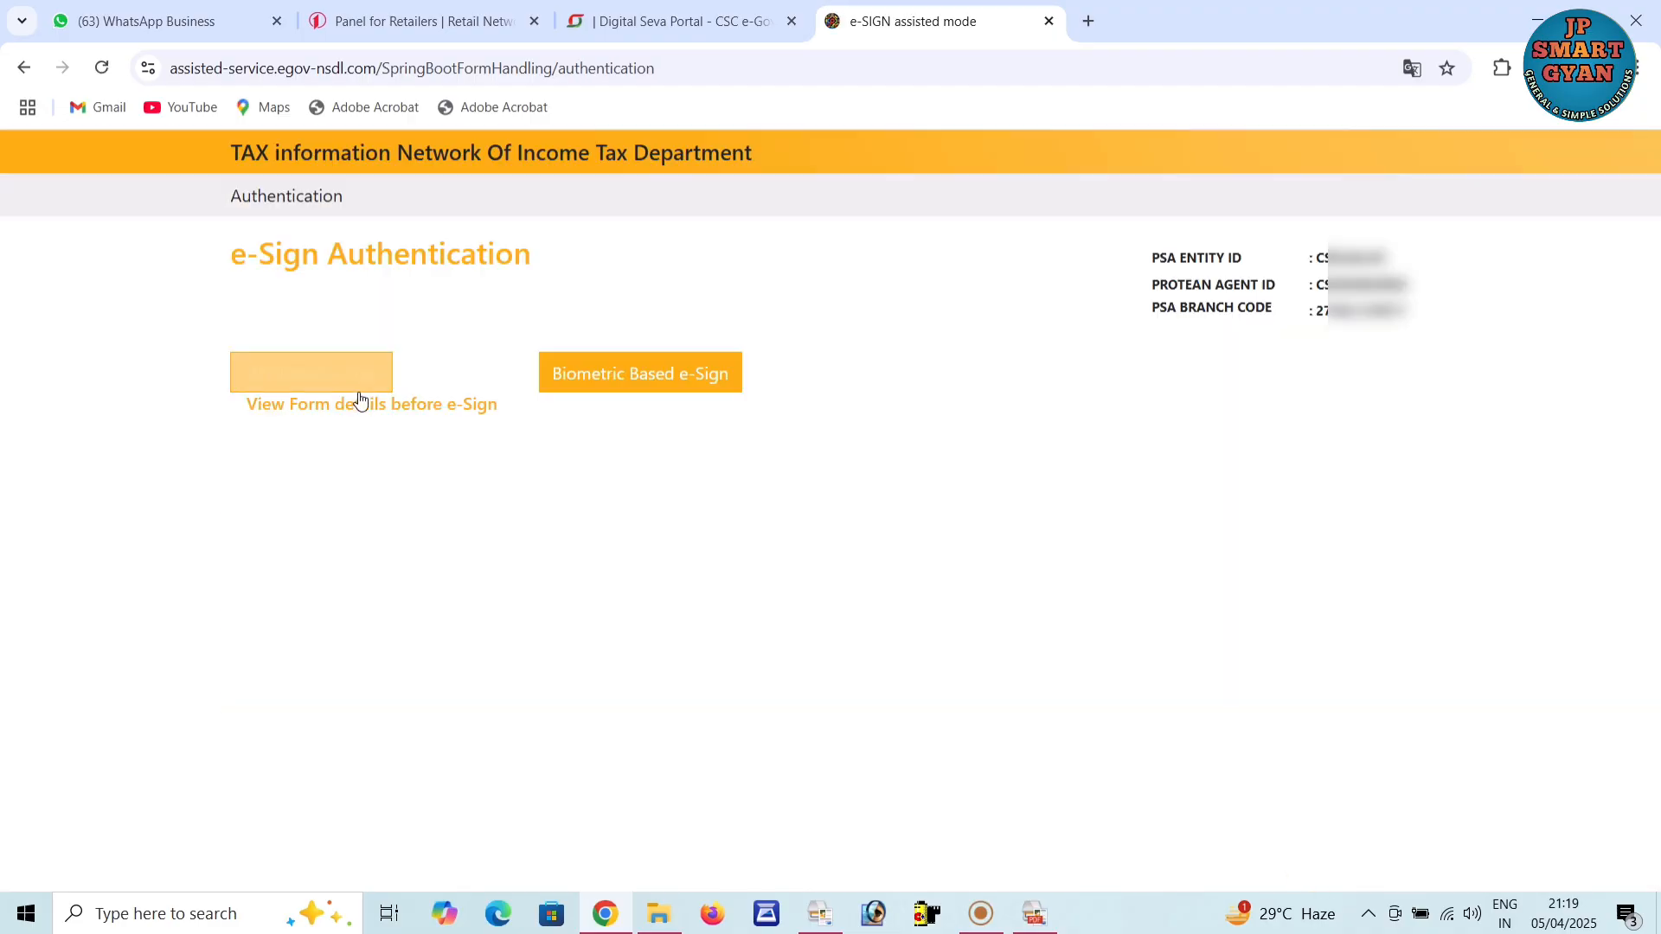
click(314, 376)
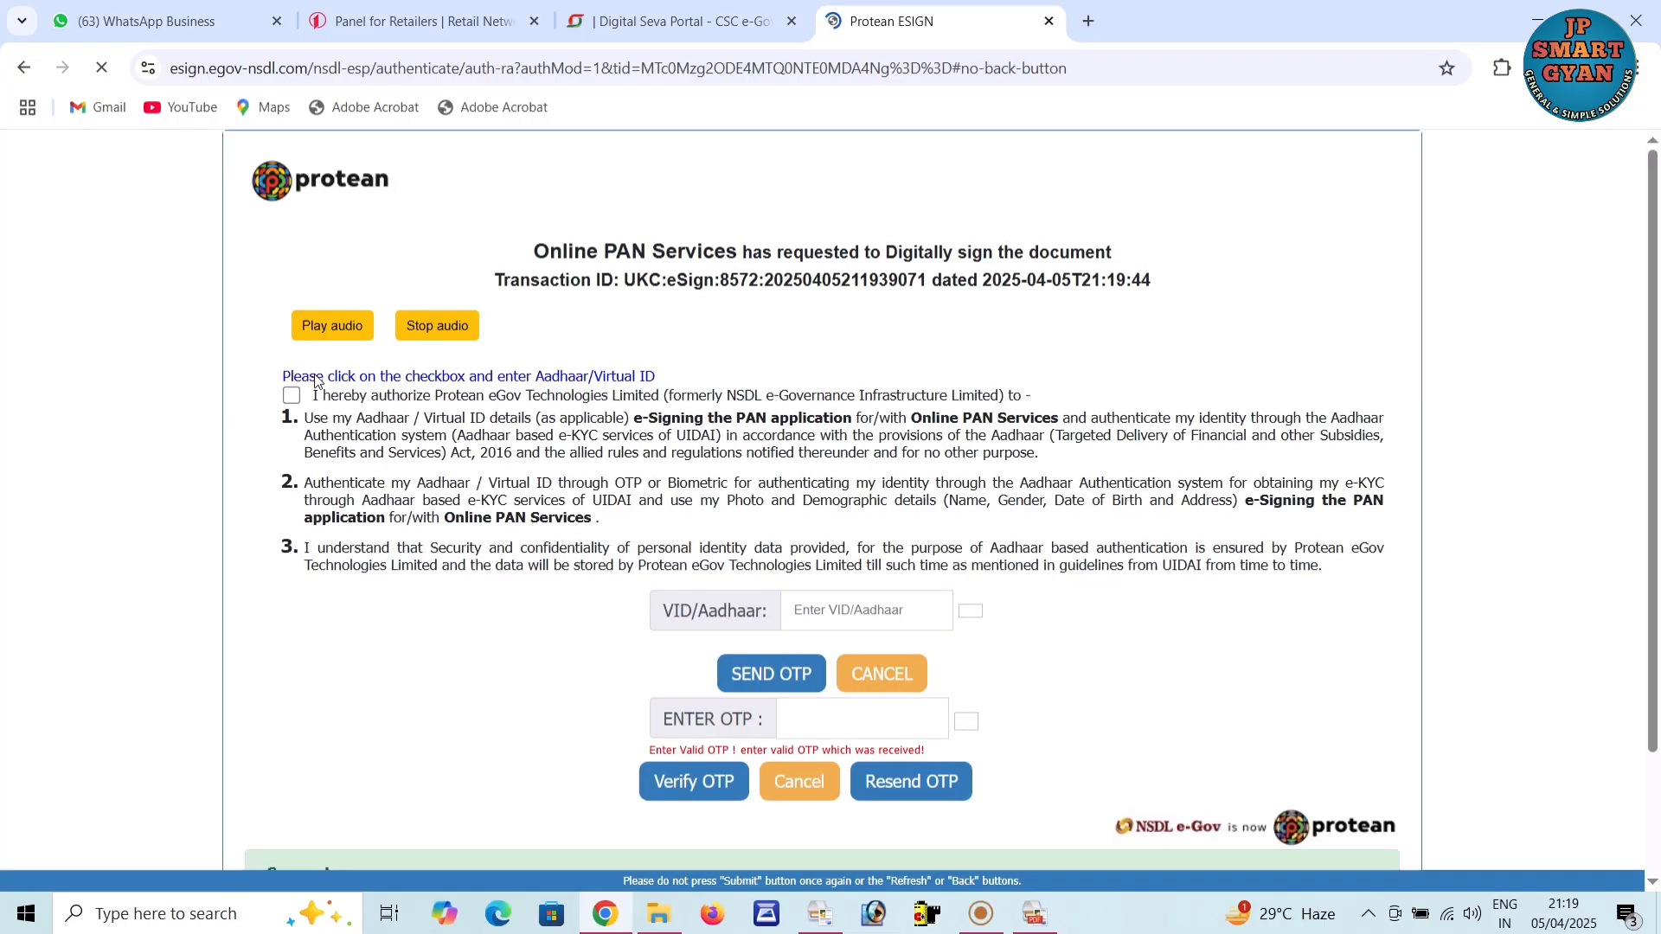
Accept the e-Sign authorization, enter the applicant's Aadhaar number, request an OTP and verify the application with the received code
click(300, 396)
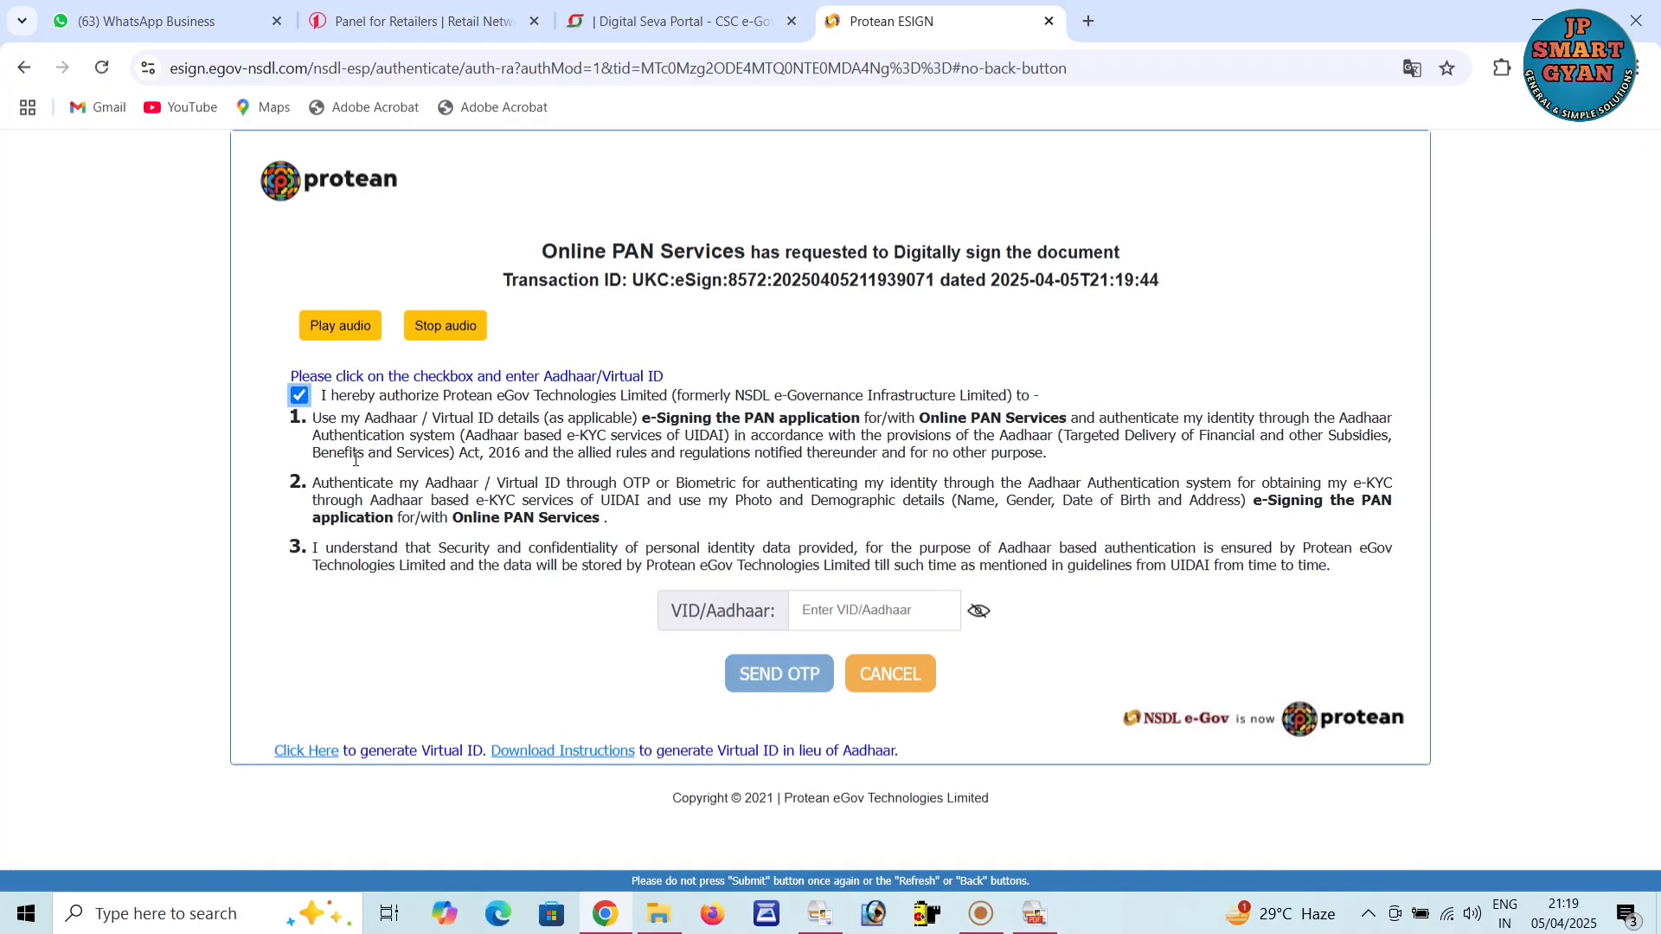
click(869, 613)
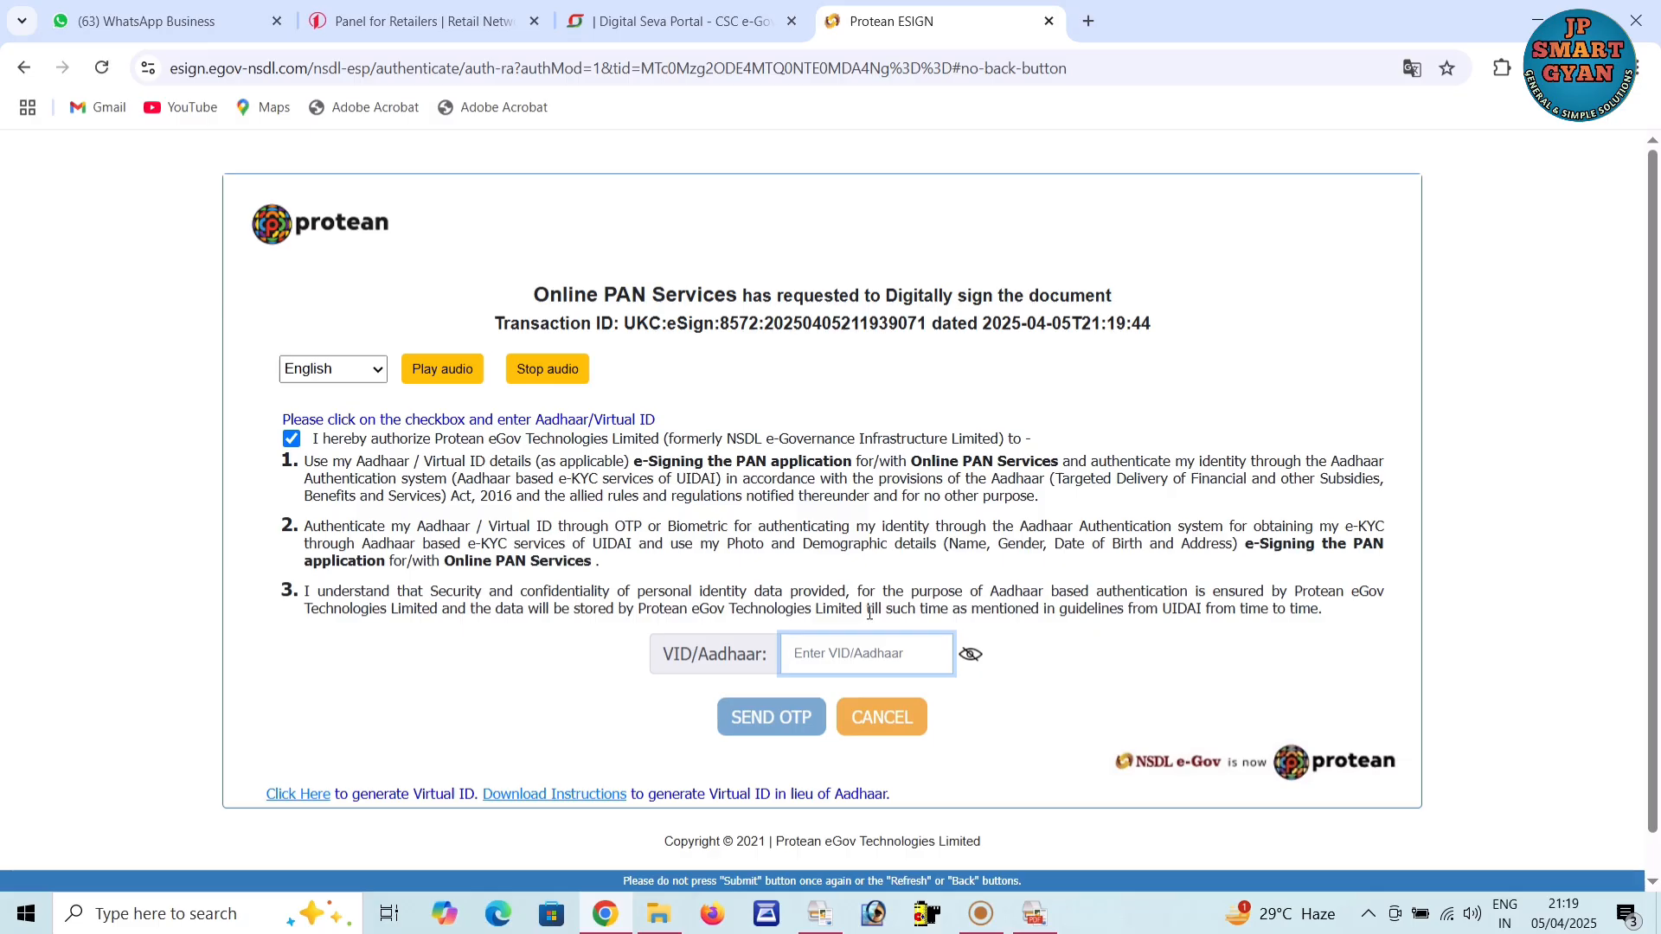
text(•••••)
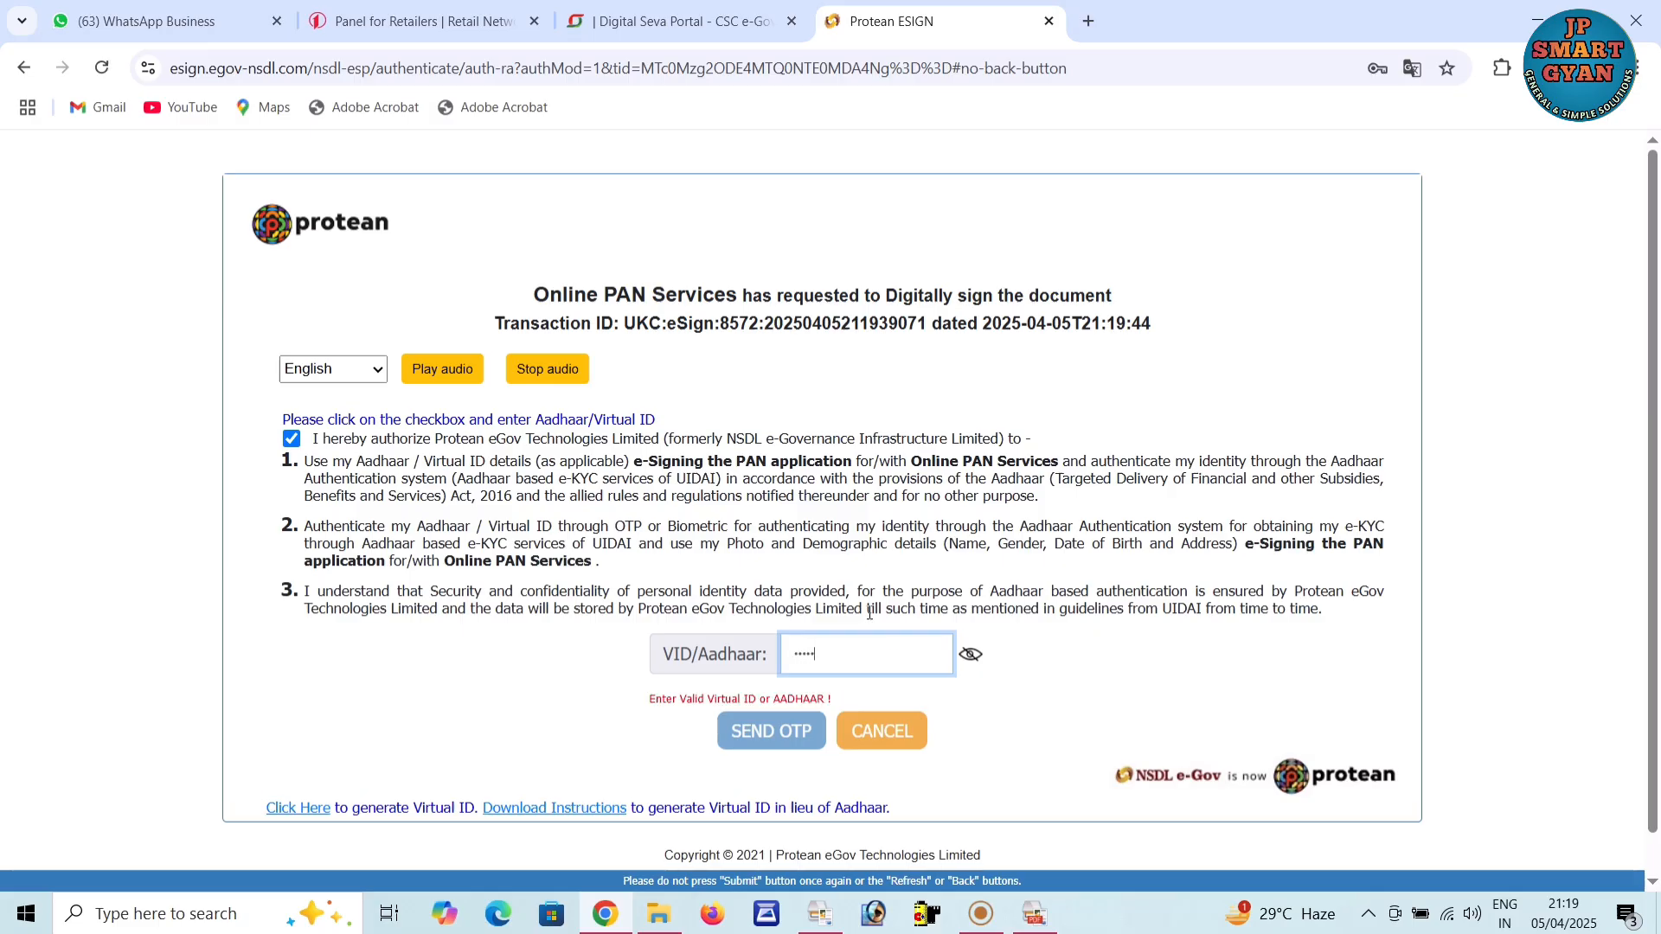
text(•••••••)
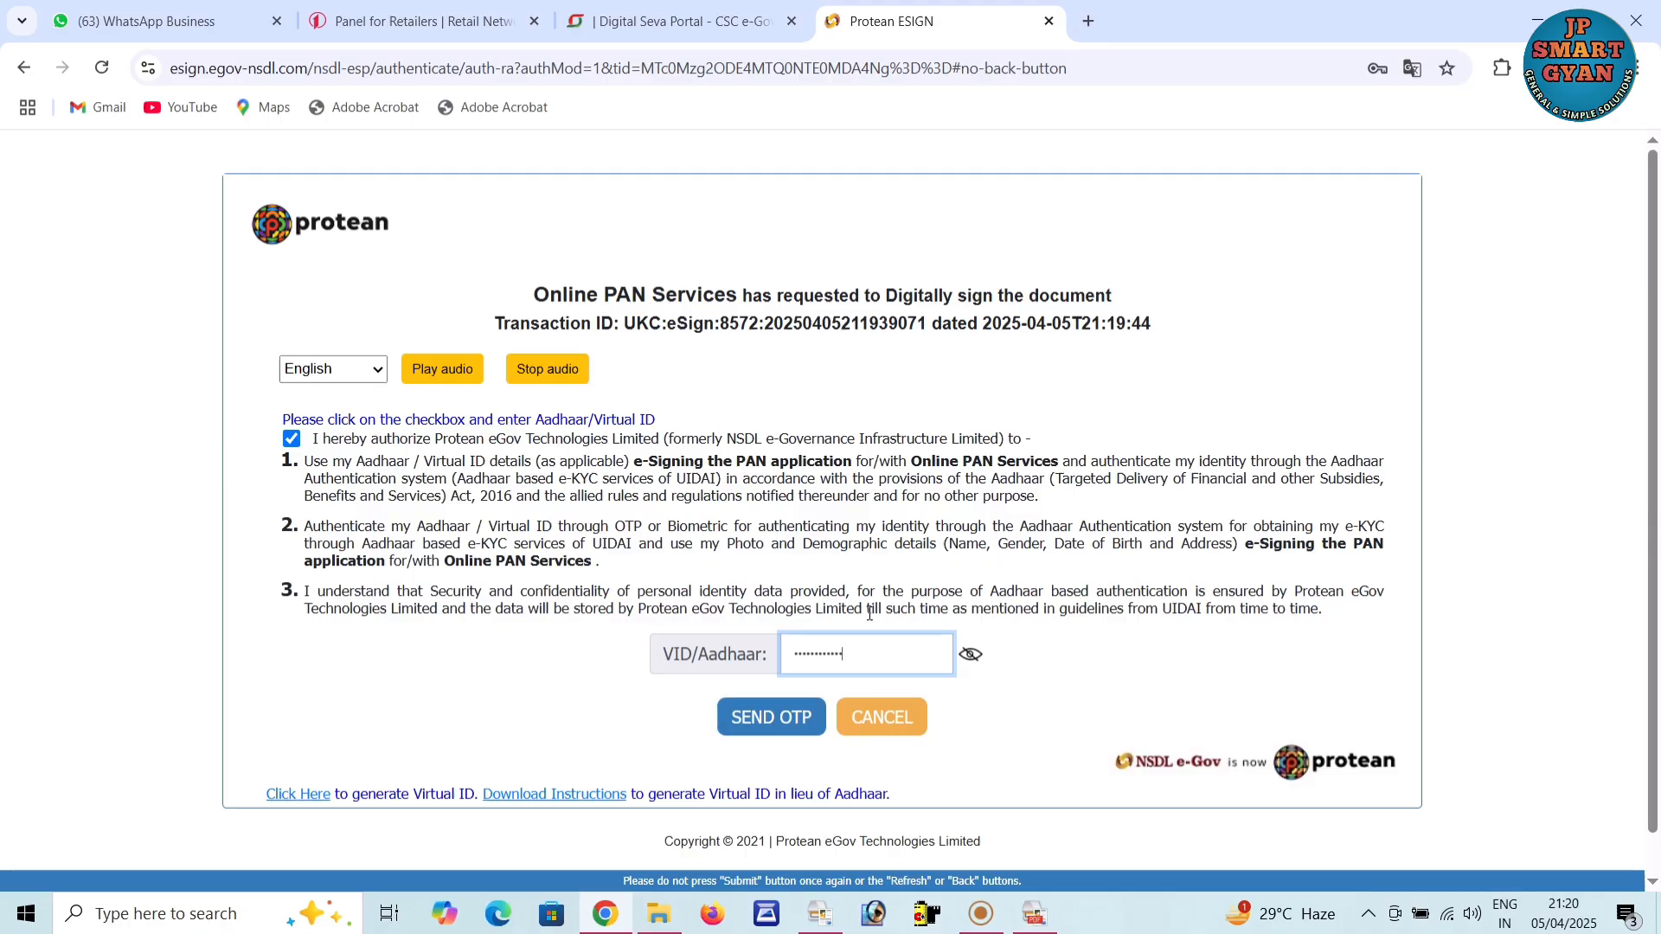
click(772, 717)
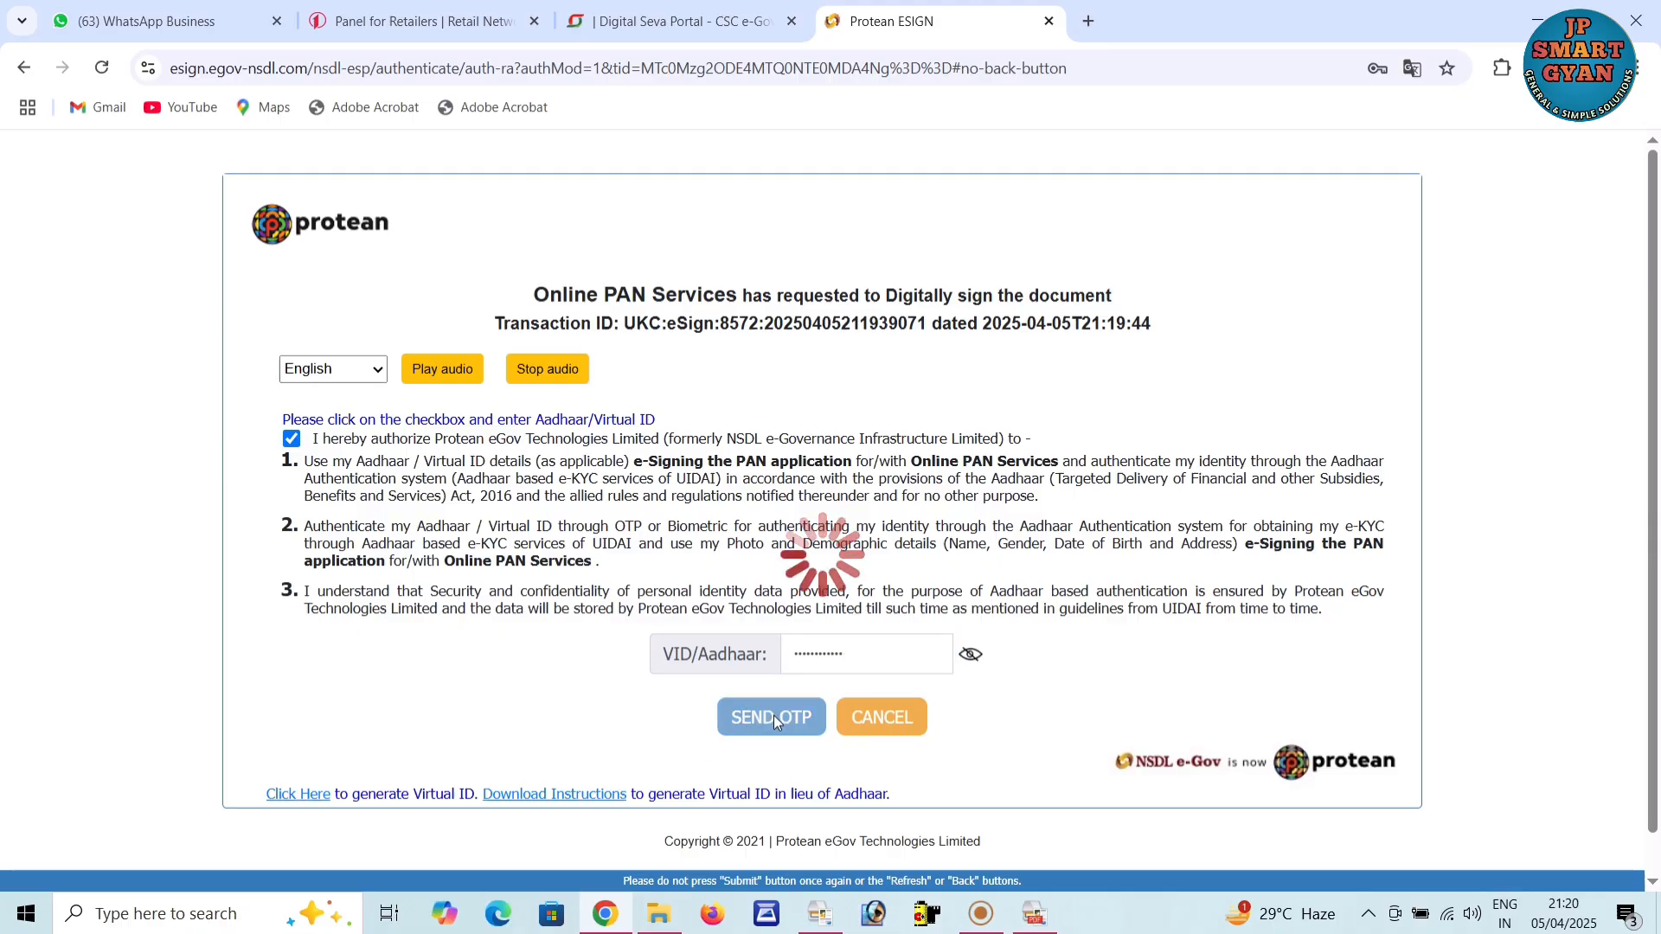
text(••••••)
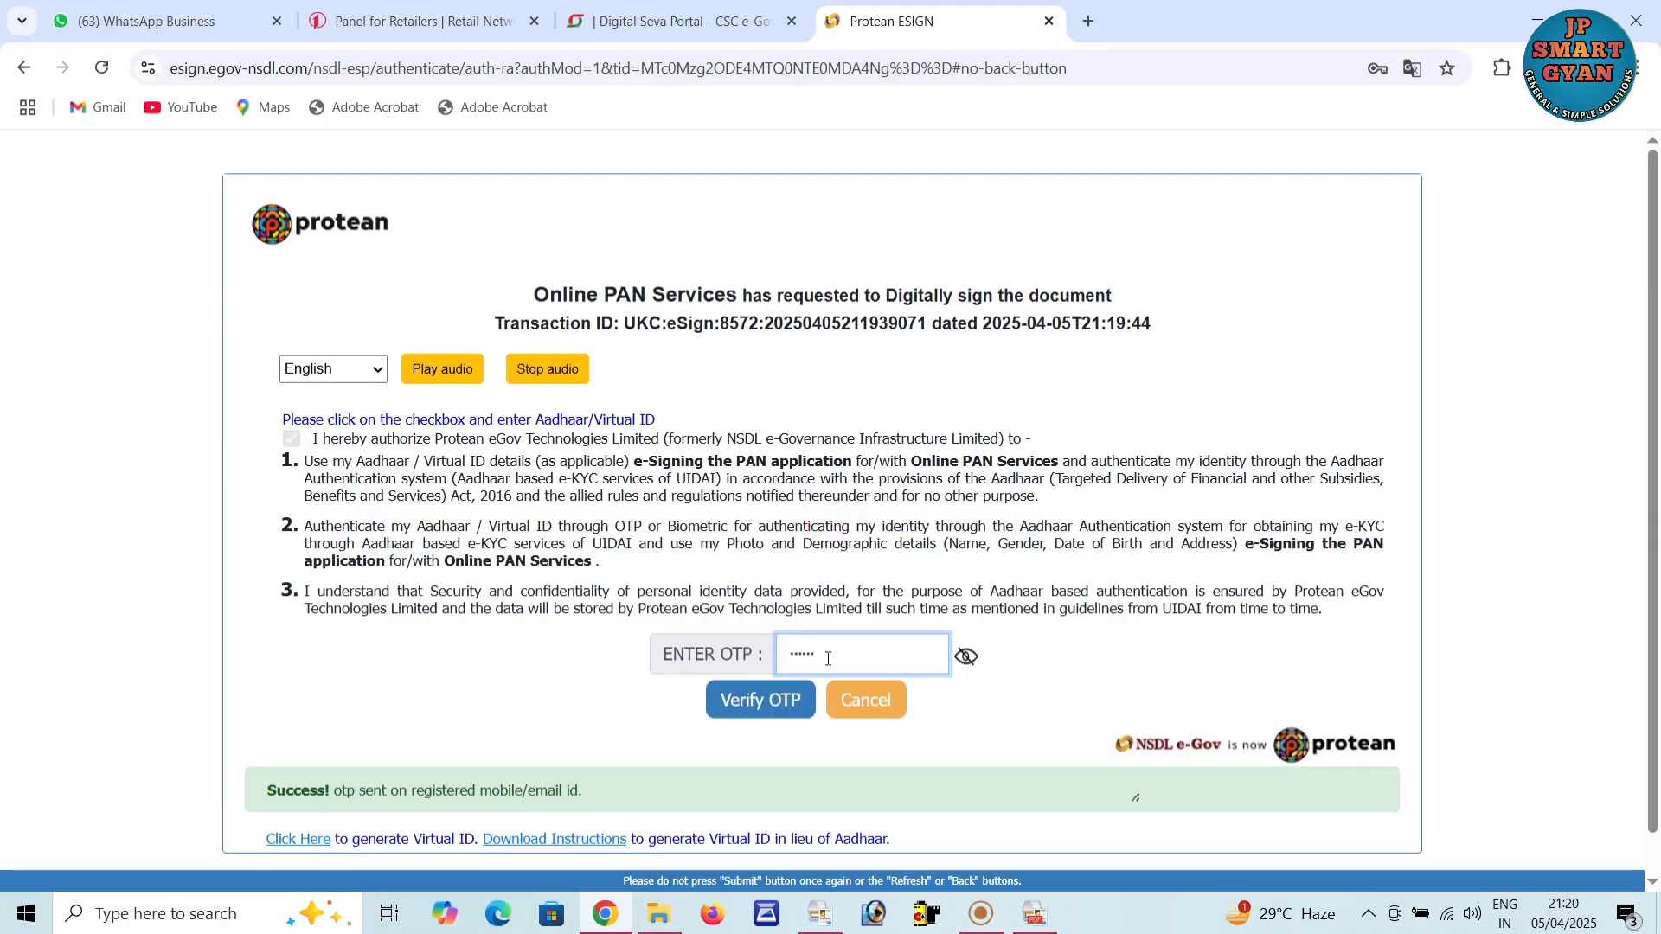
click(774, 707)
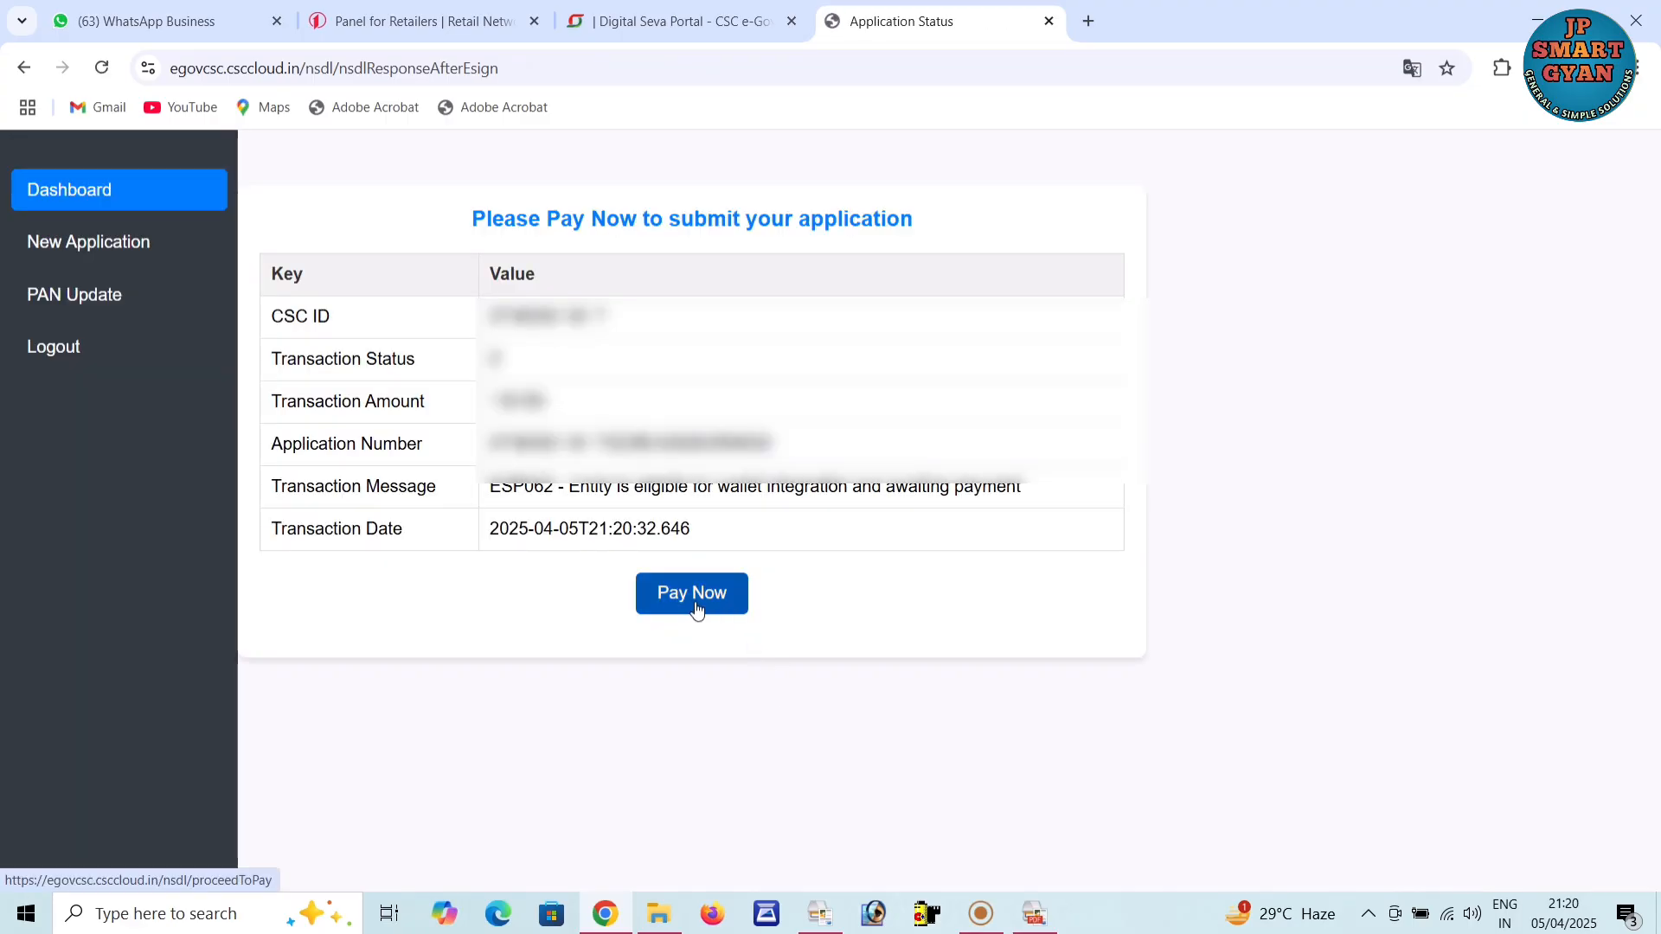
Proceed to pay for the application and validate the CSC wallet with its account password
click(703, 597)
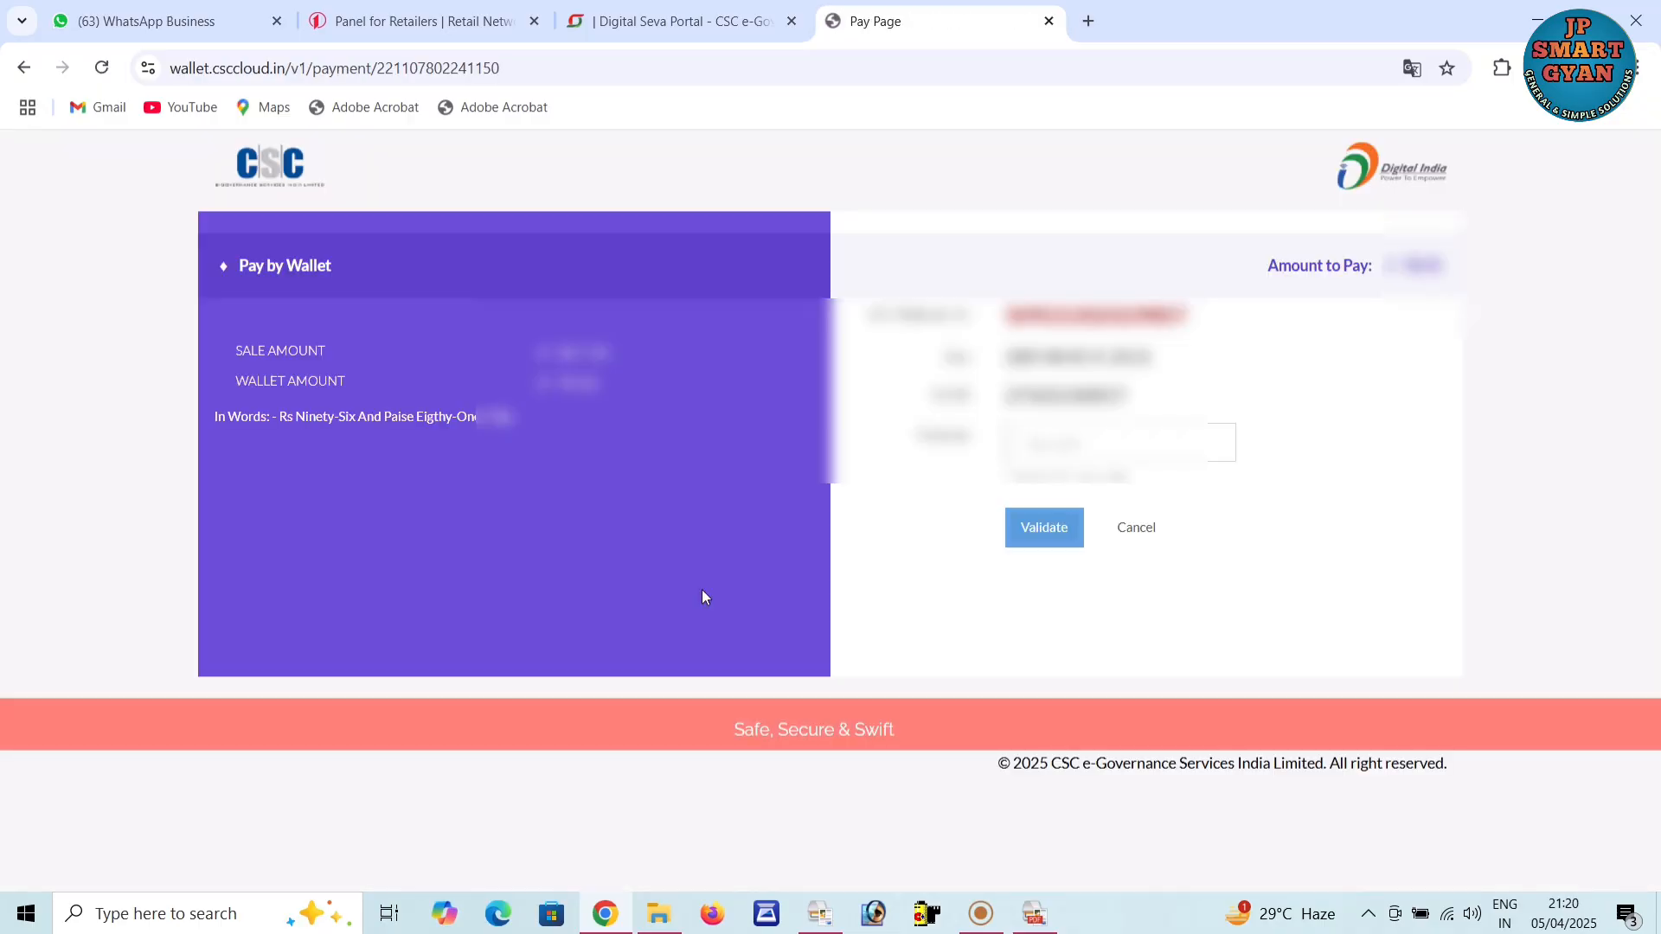
click(1045, 439)
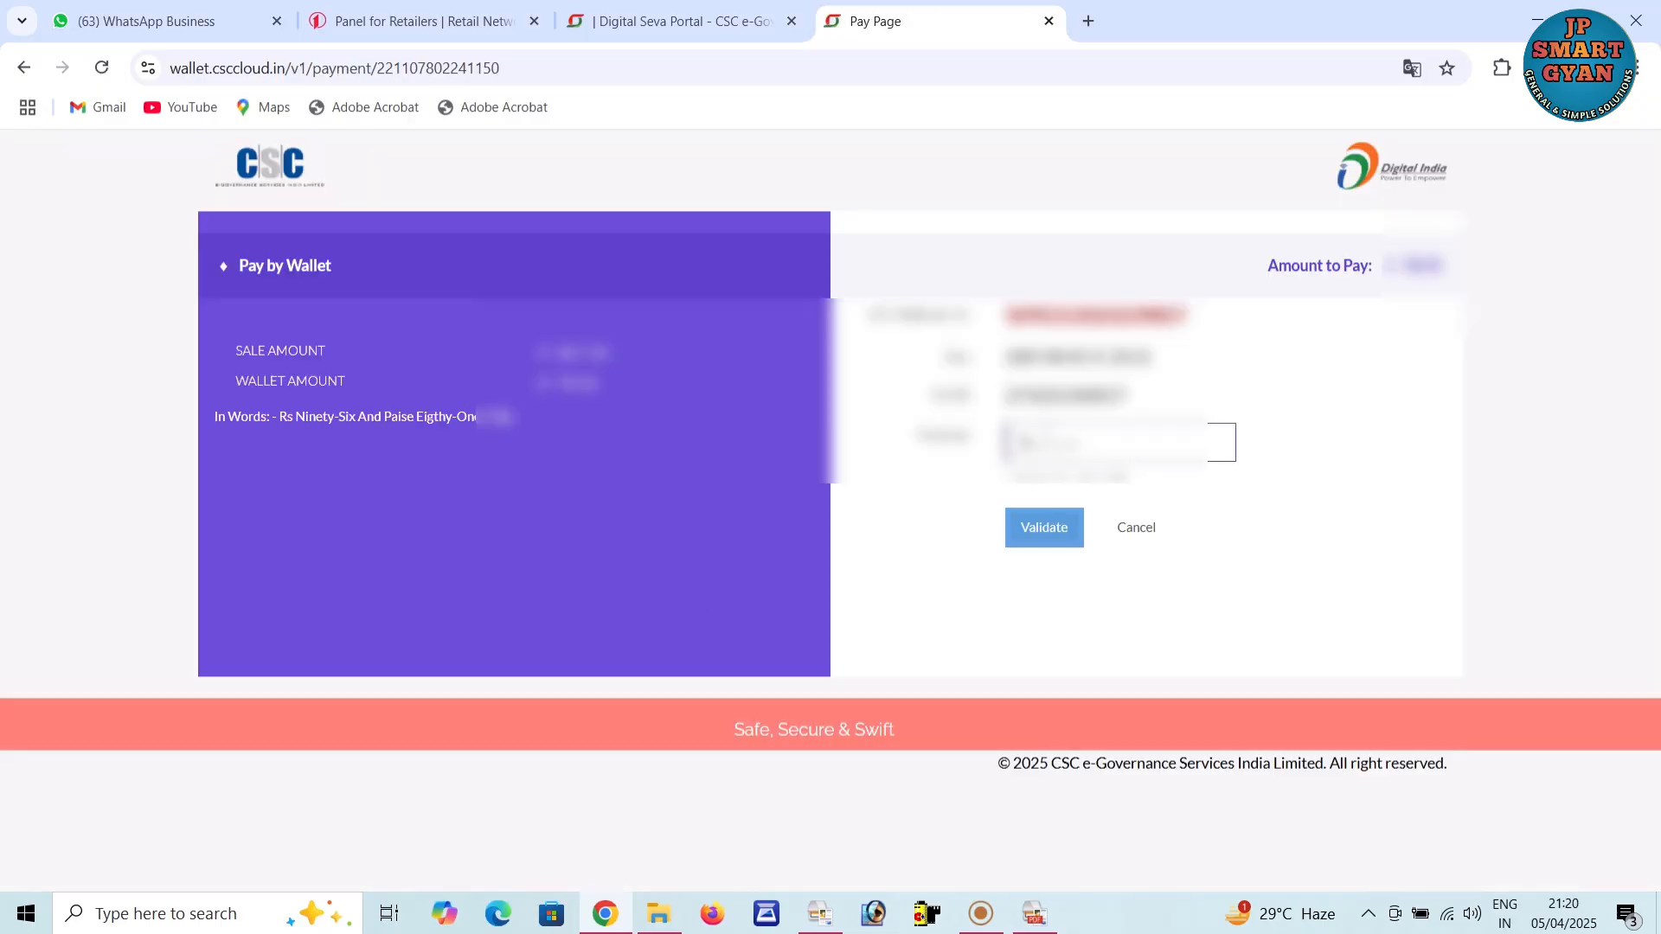
text(•••••)
click(1044, 530)
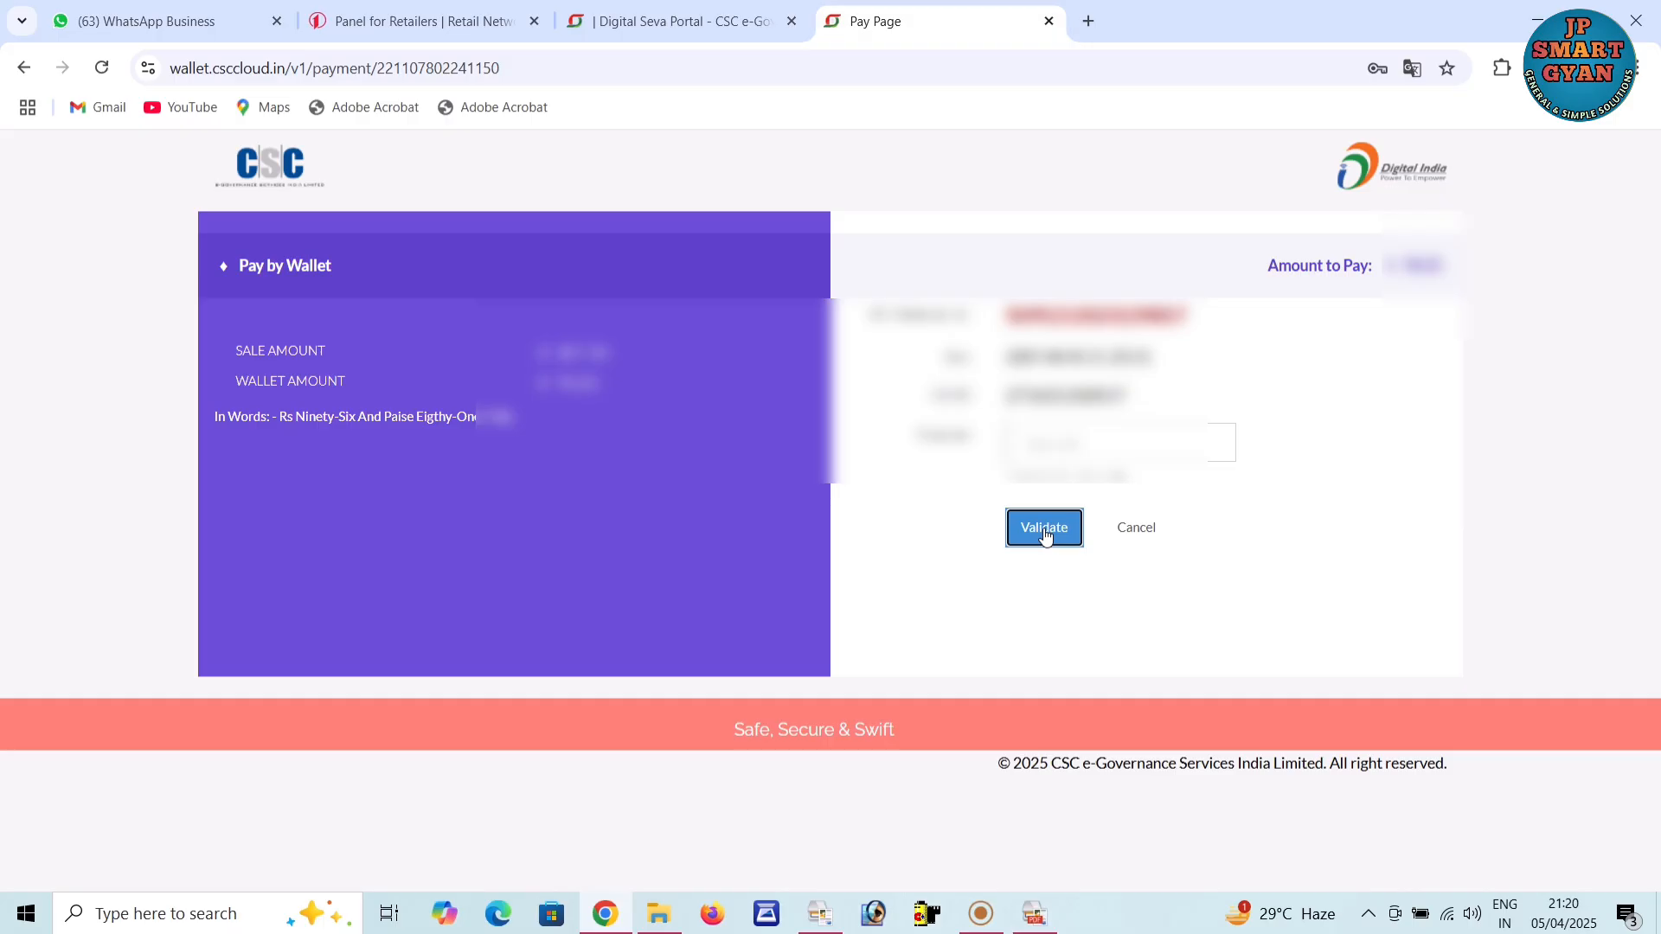
click(1045, 531)
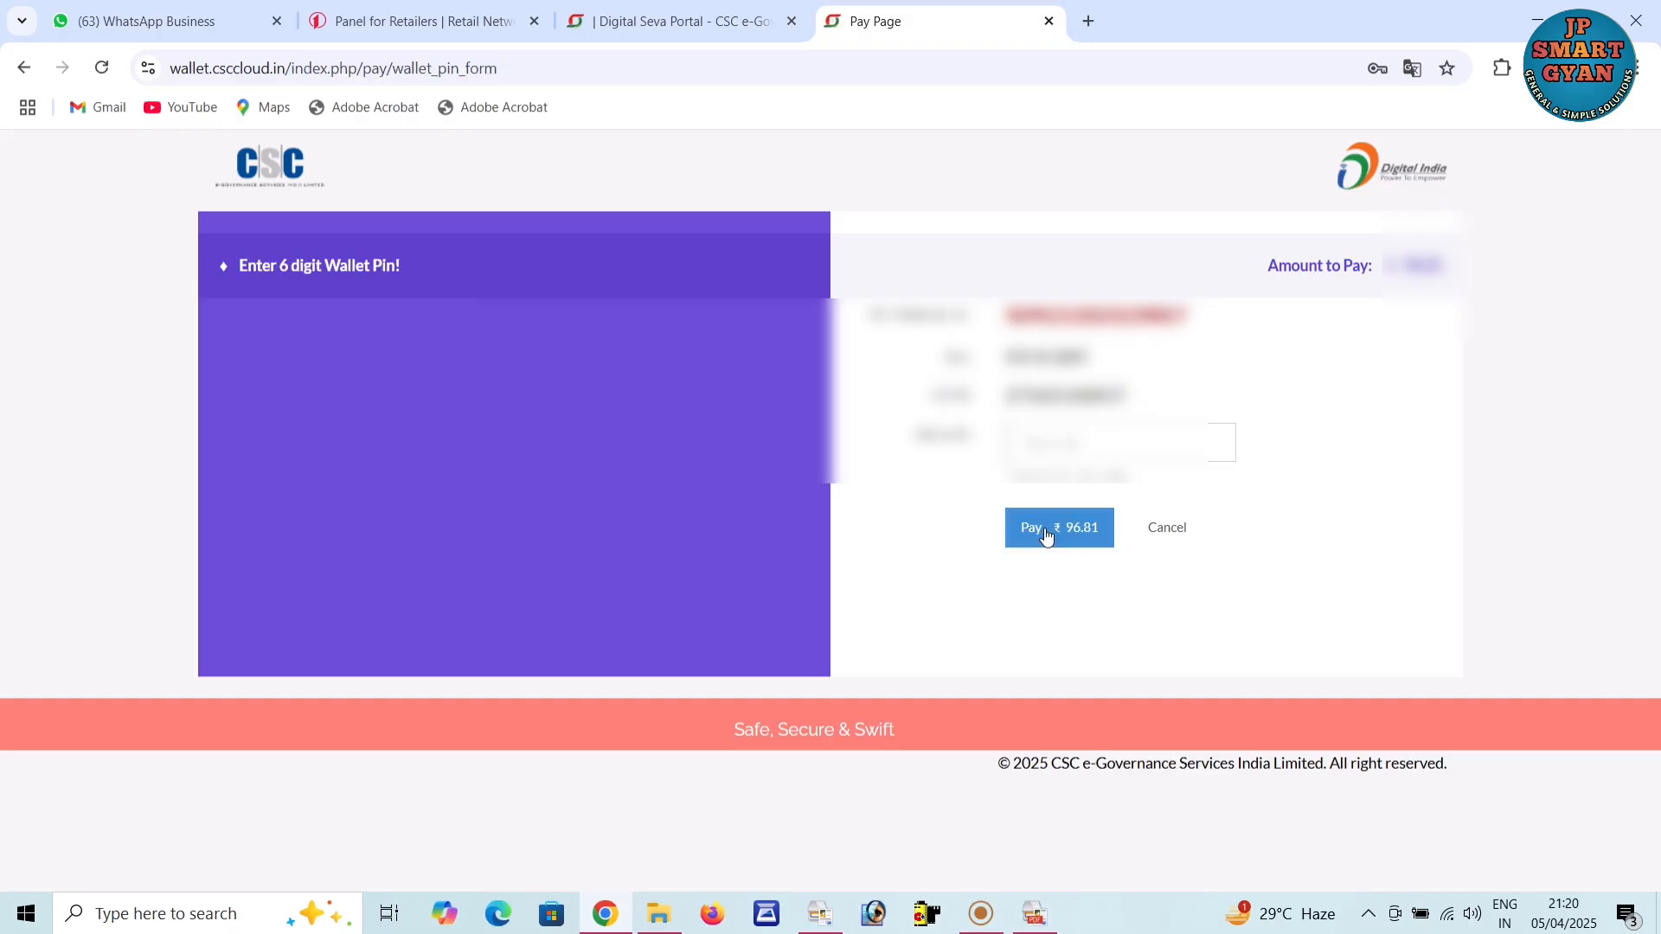
Enter the six-digit wallet PIN and pay ₹96.81 to complete the application submission
click(1057, 436)
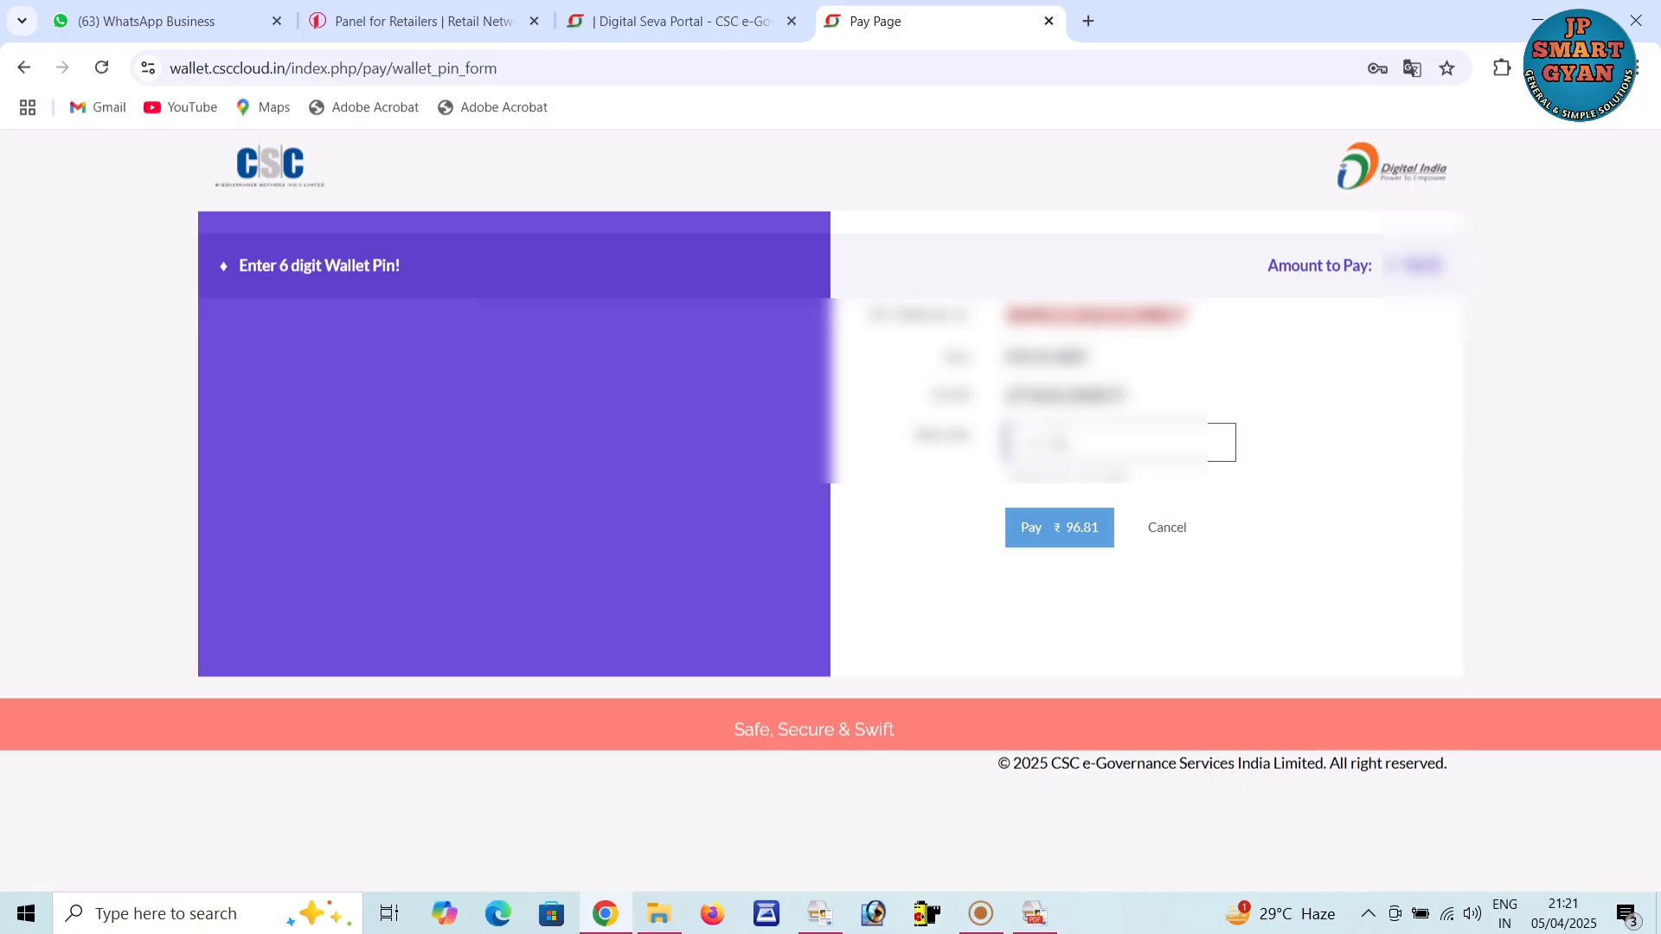
click(1056, 530)
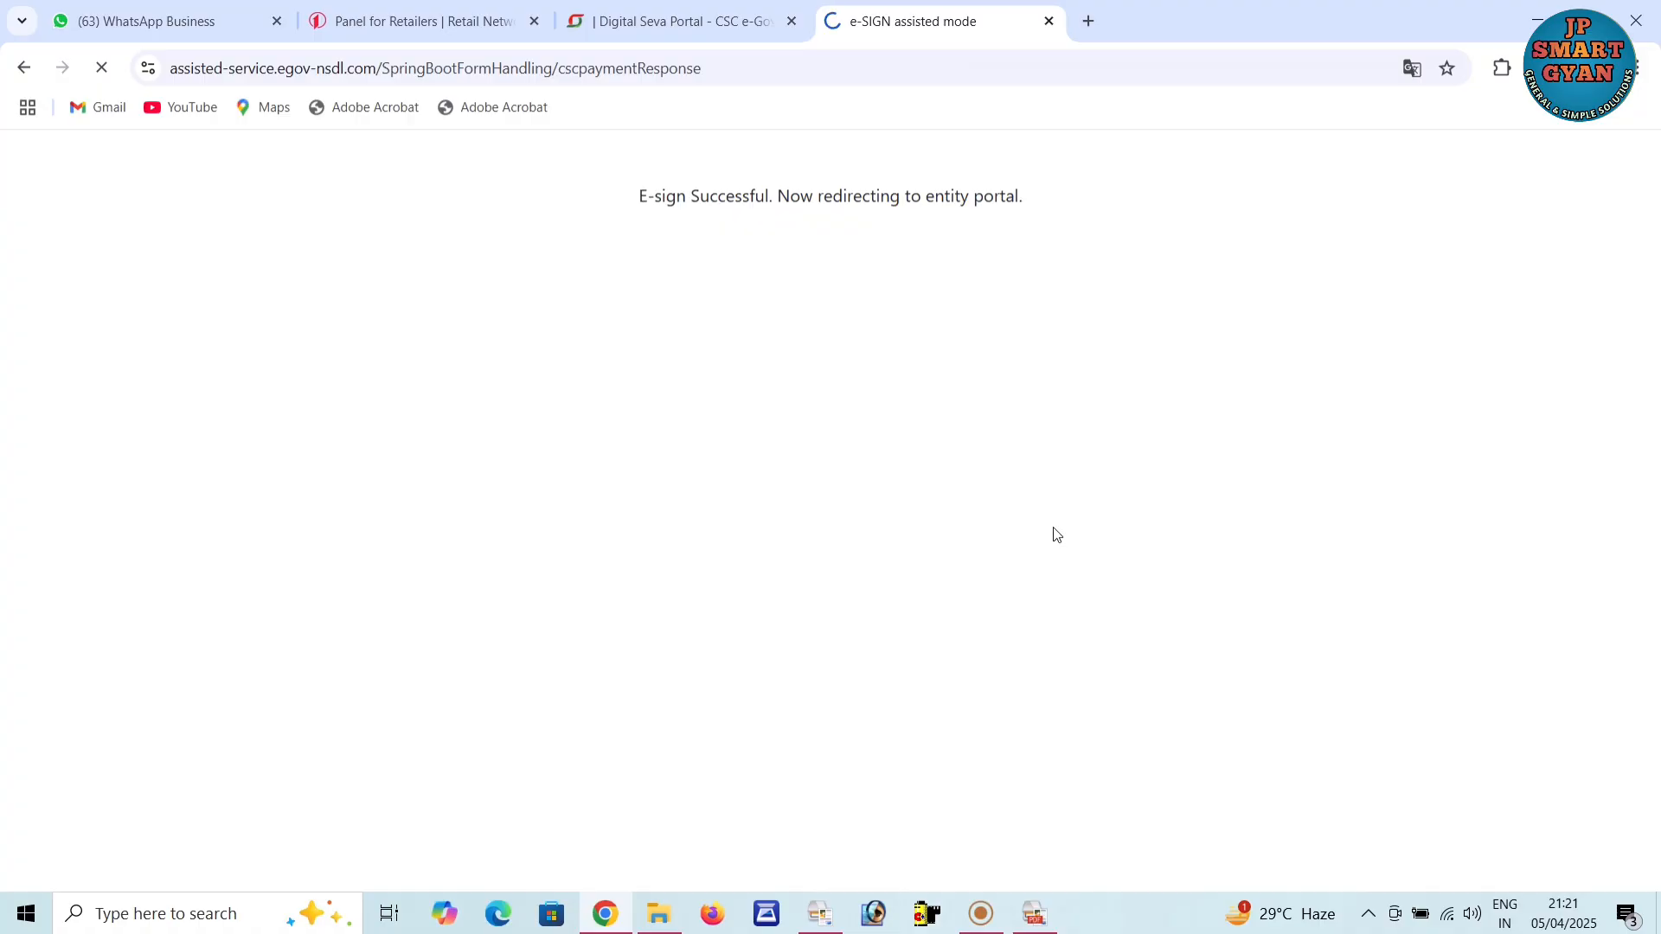
mouse_move(1042, 915)
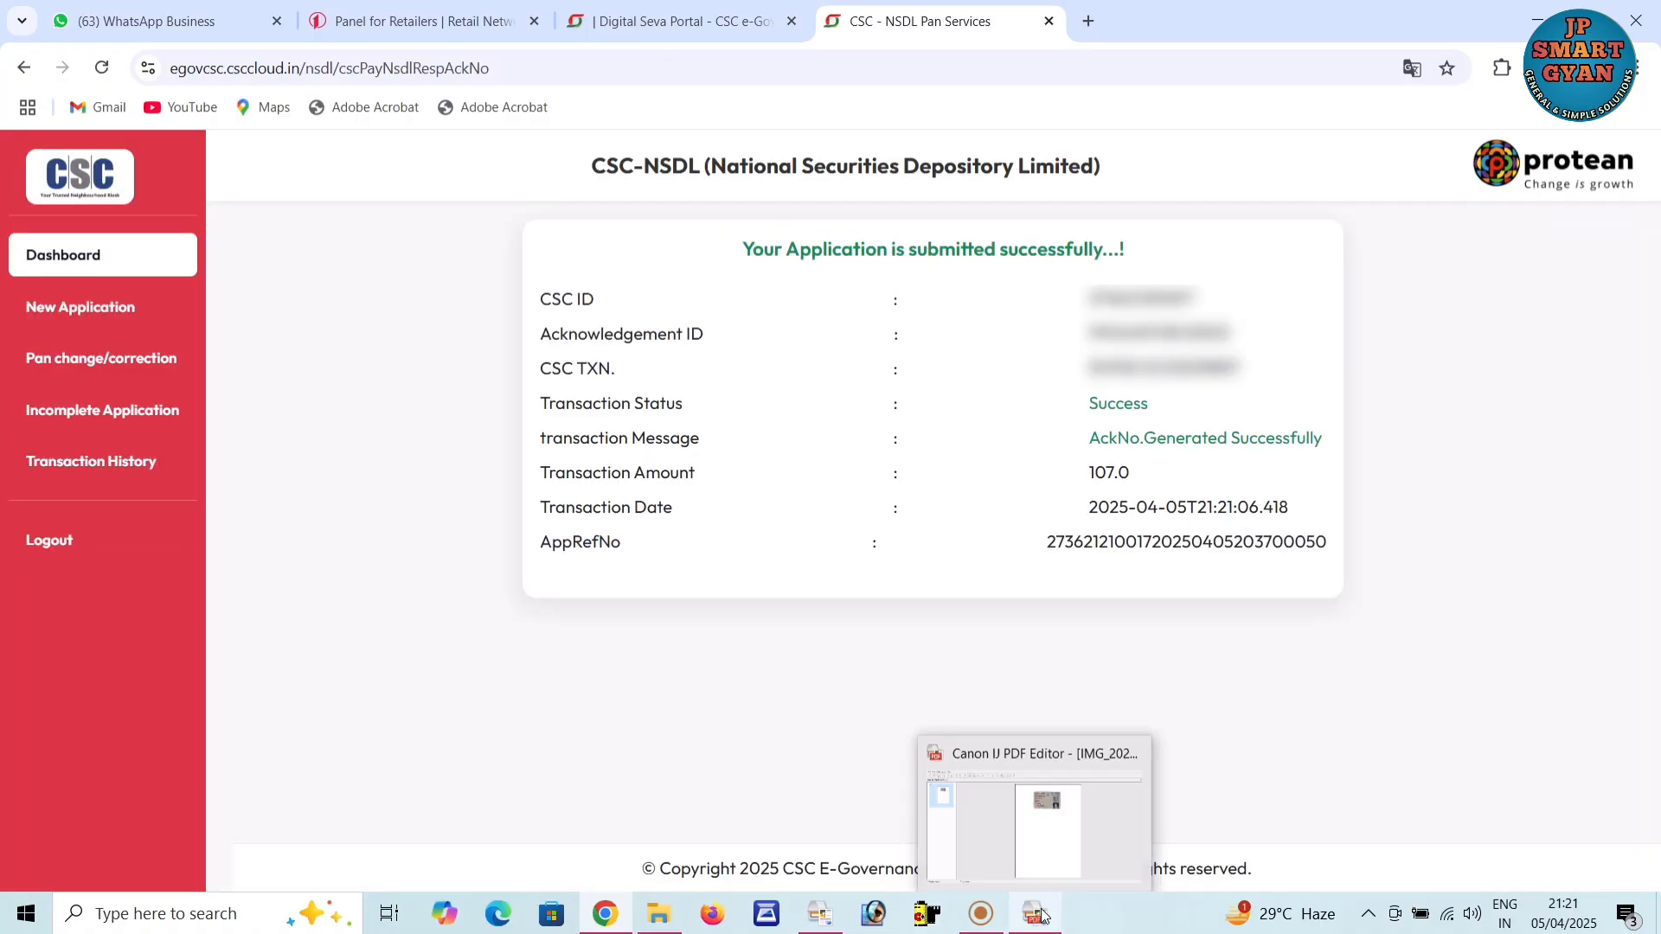